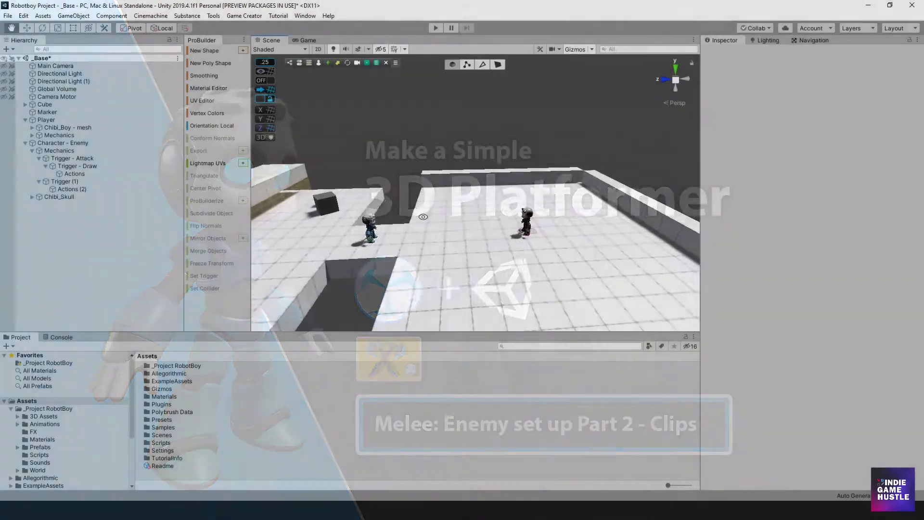
# Step: Browse _Project RobotBoy > 3D Assets and select the Meshtint Boximon Fiery Mega Toon Series folder
pyautogui.keyDown('alt'); pyautogui.moveTo(423, 217); pyautogui.dragTo(460, 214); pyautogui.keyUp('alt')
pyautogui.scroll(3, 476, 249)
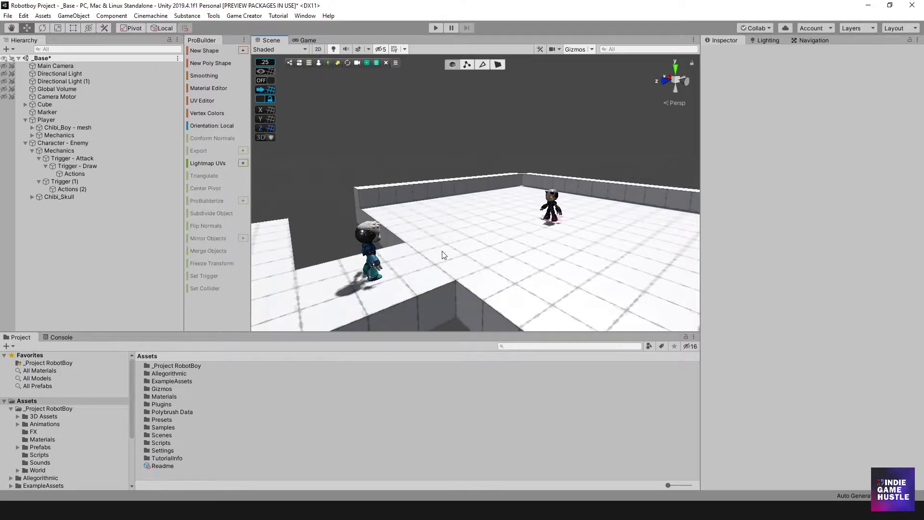
pyautogui.keyDown('alt'); pyautogui.moveTo(437, 242); pyautogui.dragTo(468, 244); pyautogui.keyUp('alt')
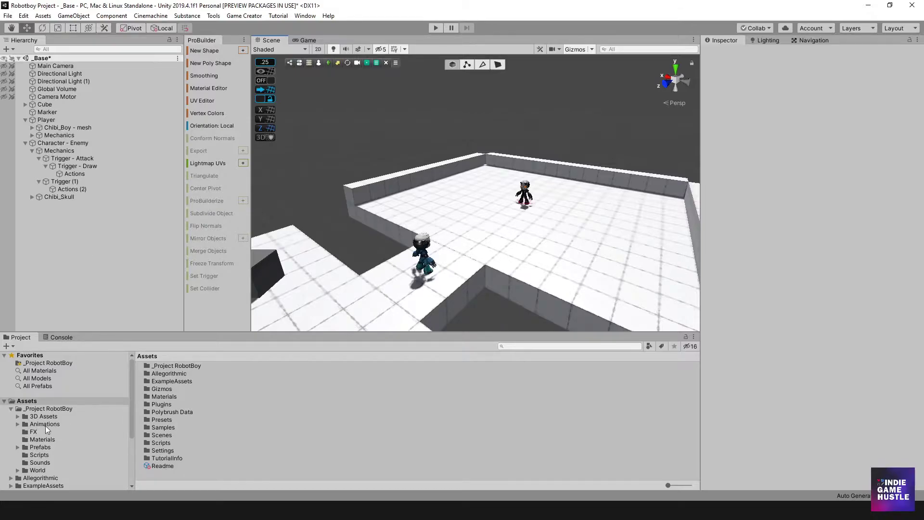
pyautogui.click(43, 408)
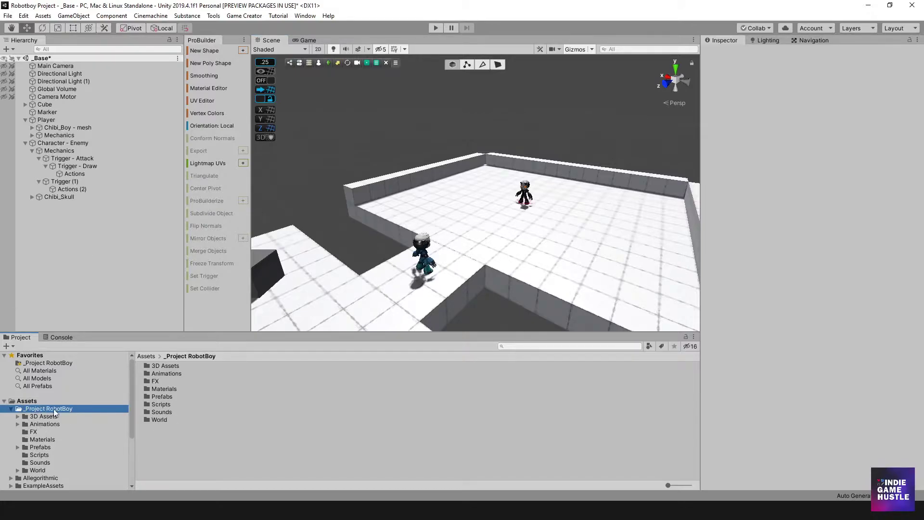
pyautogui.click(33, 417)
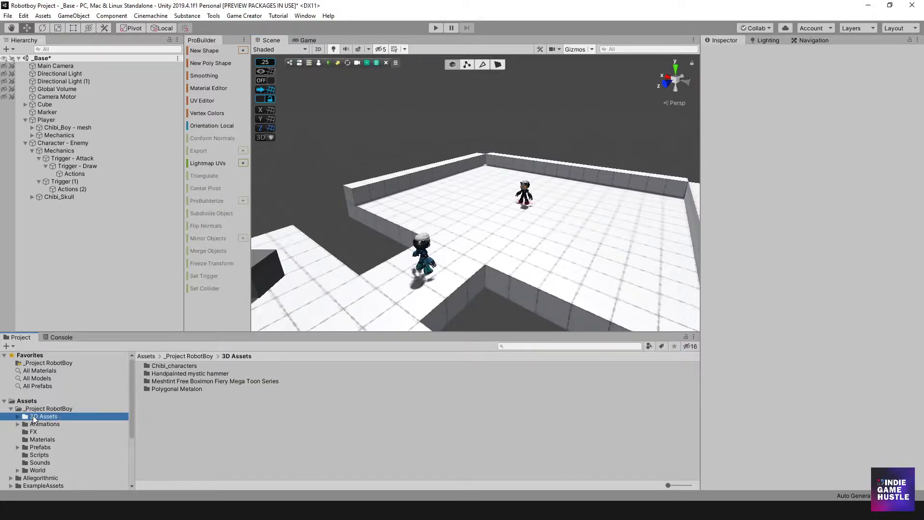
pyautogui.click(160, 381)
pyautogui.click(181, 381)
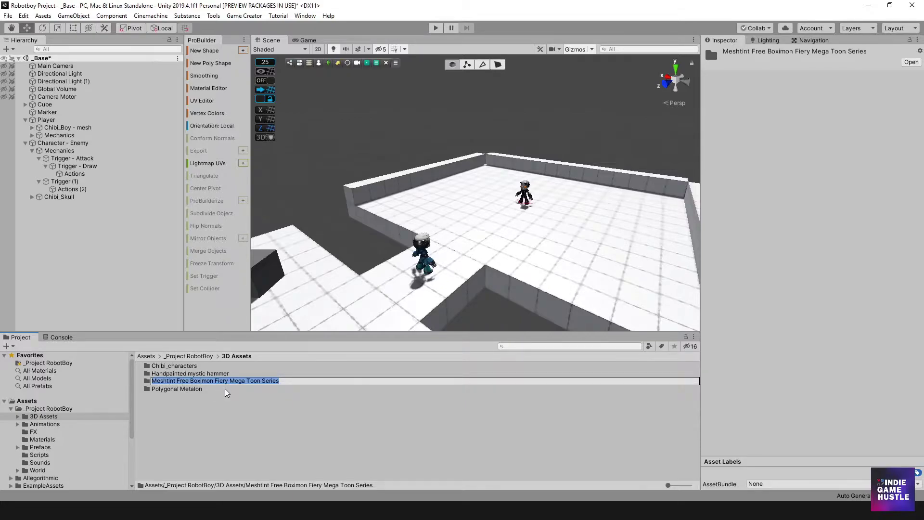
pyautogui.click(305, 15)
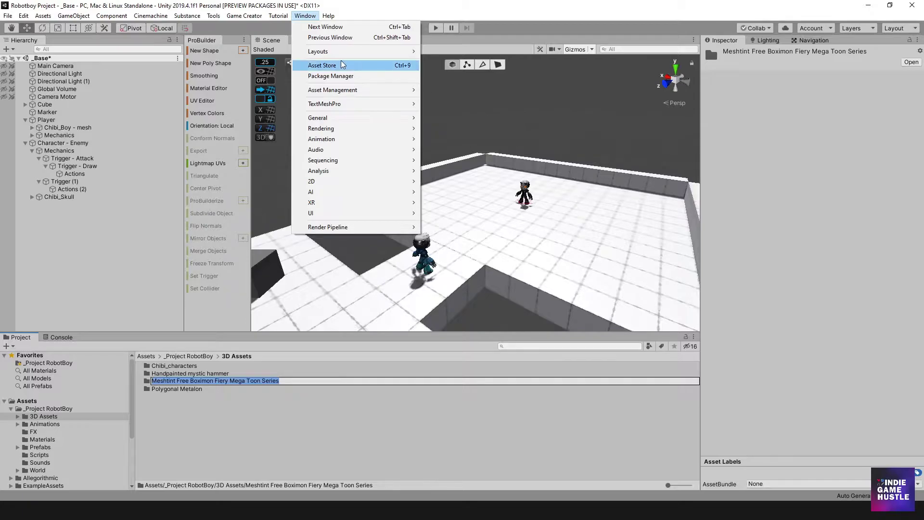
pyautogui.click(360, 81)
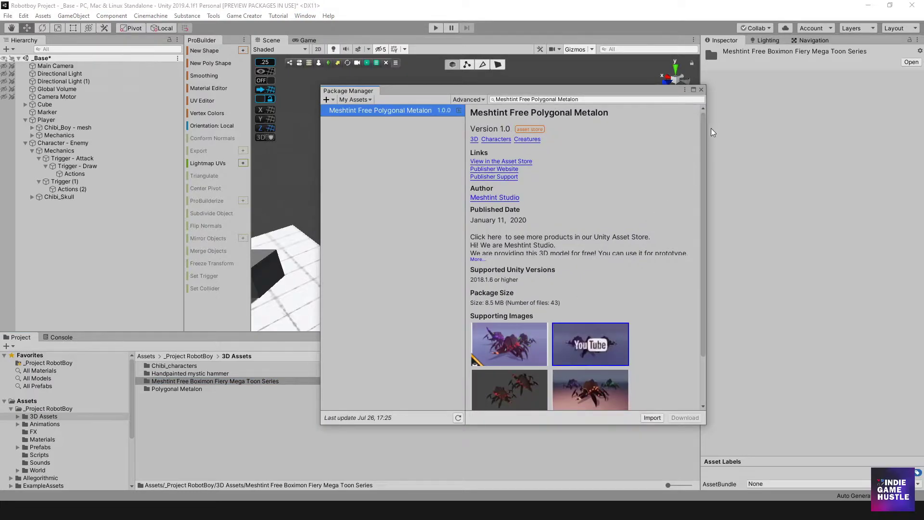
pyautogui.moveTo(703, 129)
pyautogui.mouseDown()
pyautogui.moveTo(699, 210)
pyautogui.moveTo(696, 134)
pyautogui.mouseUp()
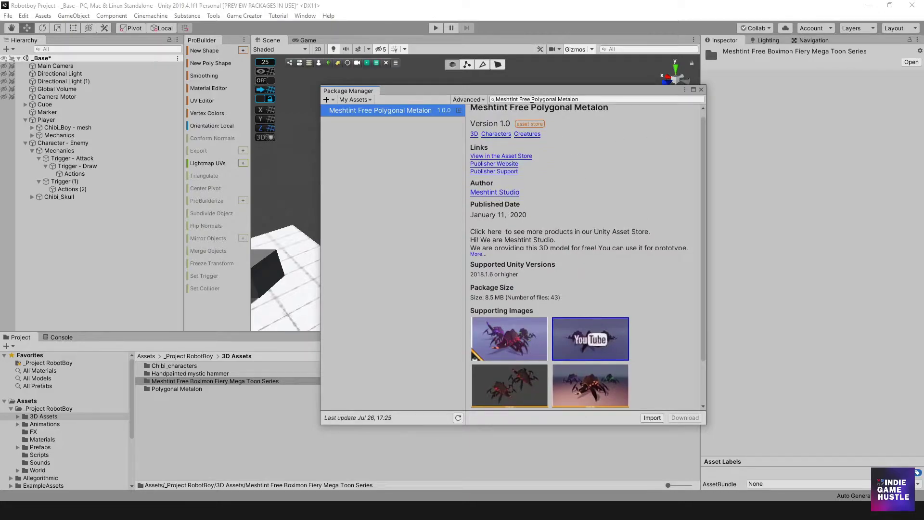
pyautogui.click(535, 100)
pyautogui.hotkey('ctrl', 'a')
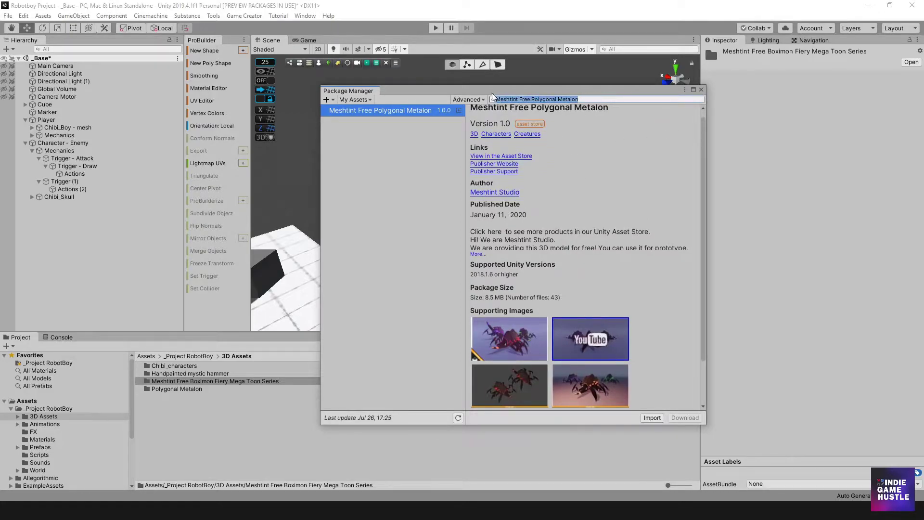
pyautogui.moveTo(521, 99); pyautogui.dragTo(658, 114)
pyautogui.press('BackSpace')
pyautogui.press('BackSpace')
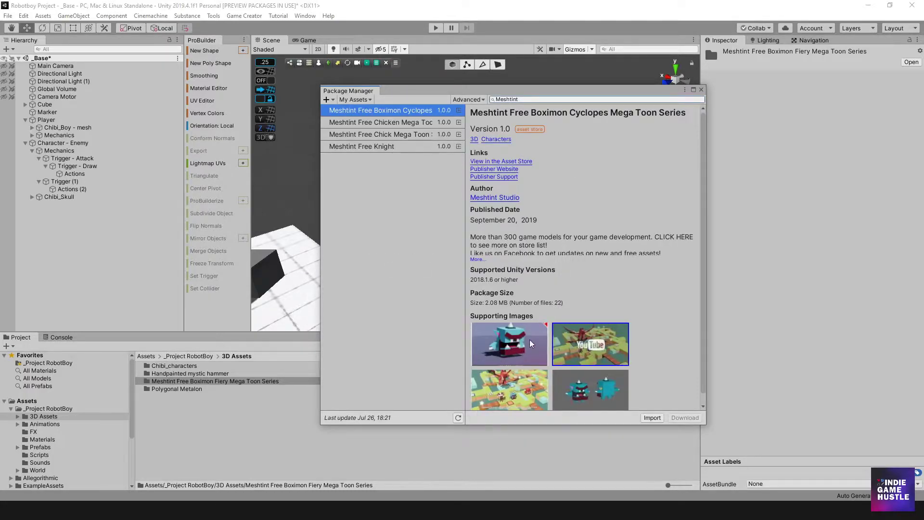
pyautogui.scroll(-1, 522, 347)
pyautogui.scroll(1, 522, 325)
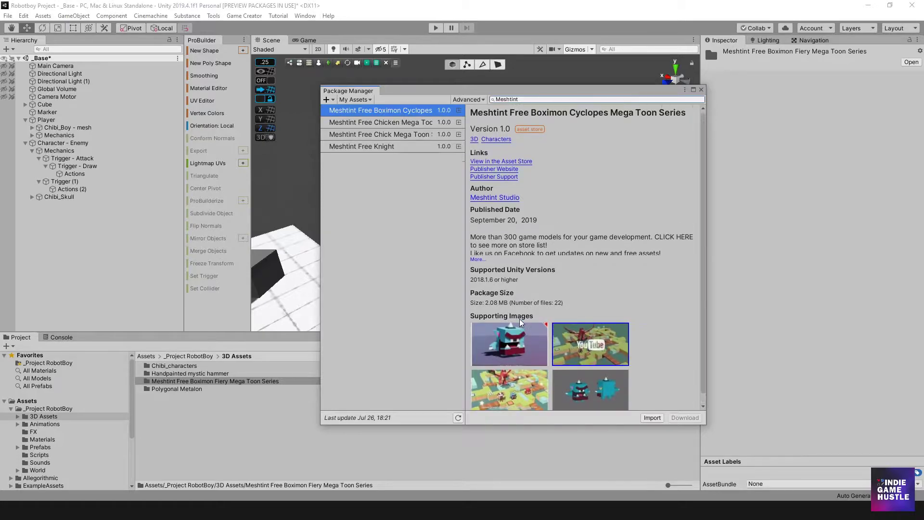
pyautogui.click(407, 125)
pyautogui.click(390, 137)
pyautogui.click(385, 148)
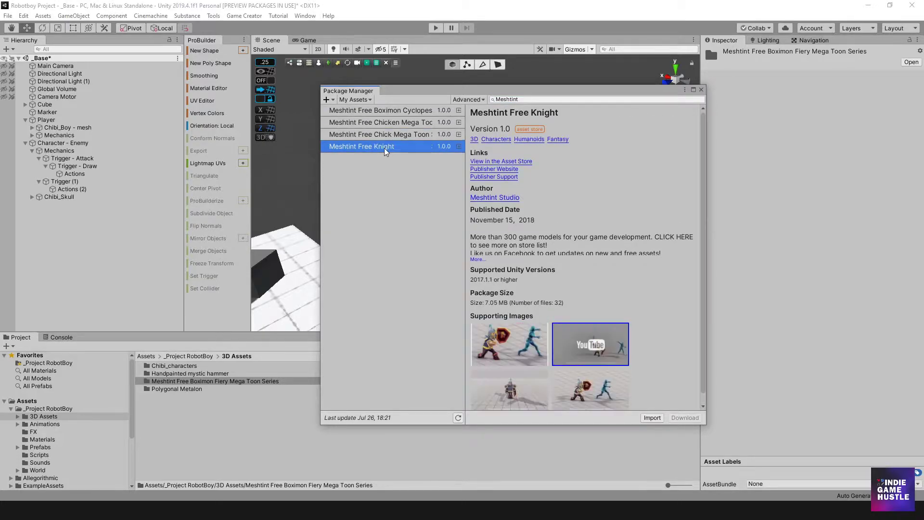
pyautogui.click(386, 123)
pyautogui.click(388, 112)
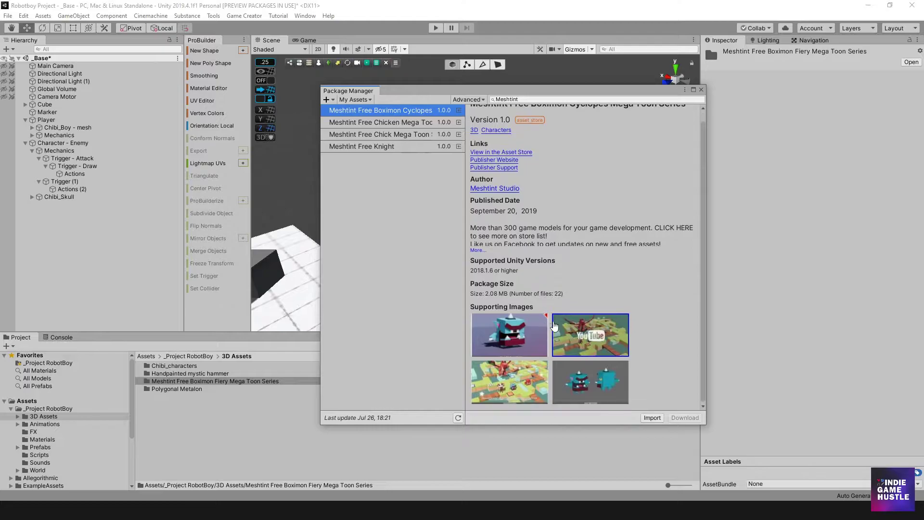
pyautogui.scroll(-1, 548, 335)
pyautogui.moveTo(643, 92)
pyautogui.mouseDown()
pyautogui.moveTo(633, 88)
pyautogui.moveTo(637, 97)
pyautogui.mouseUp()
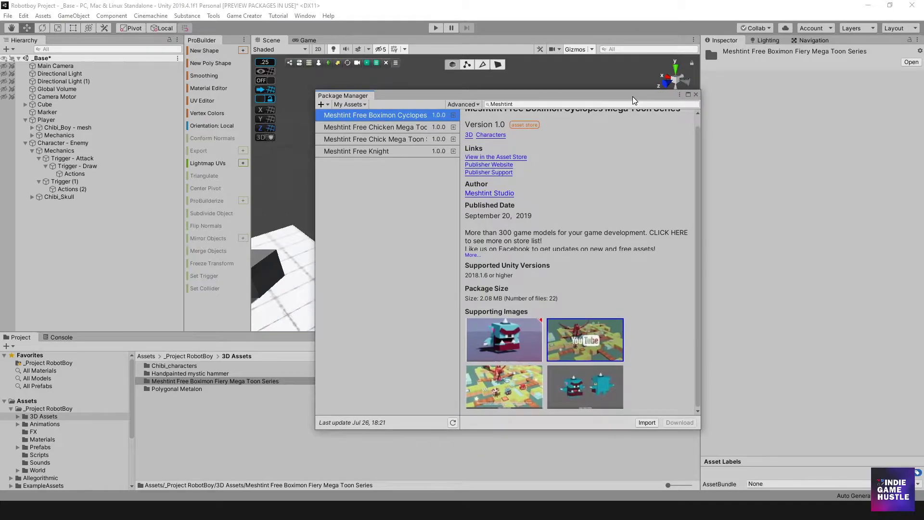
pyautogui.click(696, 95)
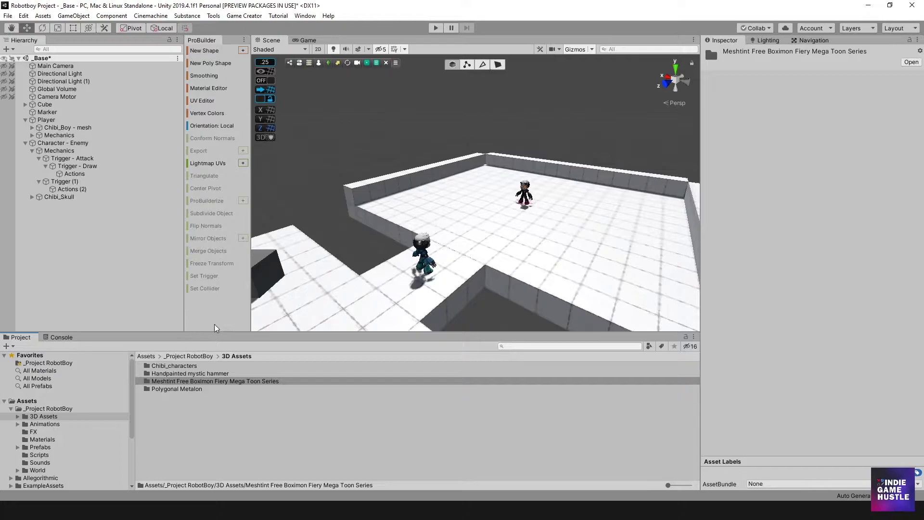
# Step: Enlarge the Project panel and open the Boximon Fiery pack's Animations folder
pyautogui.moveTo(217, 331); pyautogui.dragTo(218, 283)
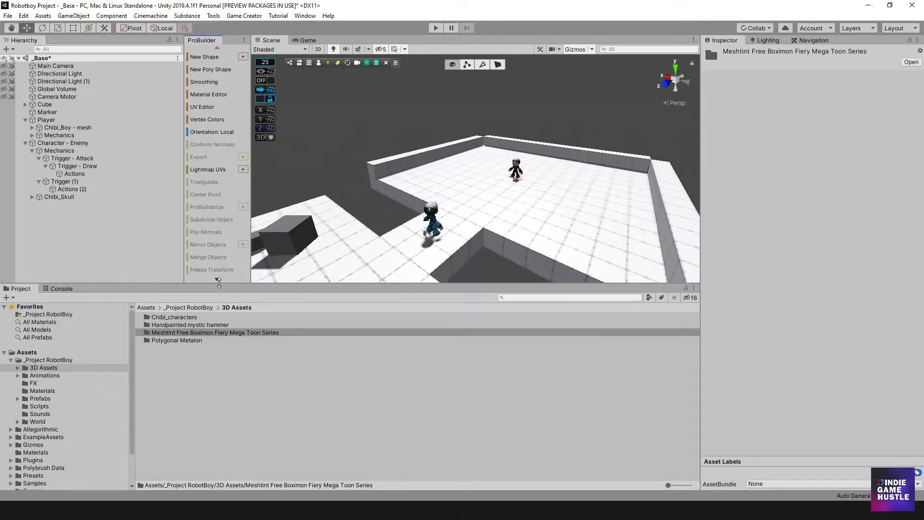
pyautogui.moveTo(166, 325); pyautogui.dragTo(166, 337)
pyautogui.doubleClick(158, 337)
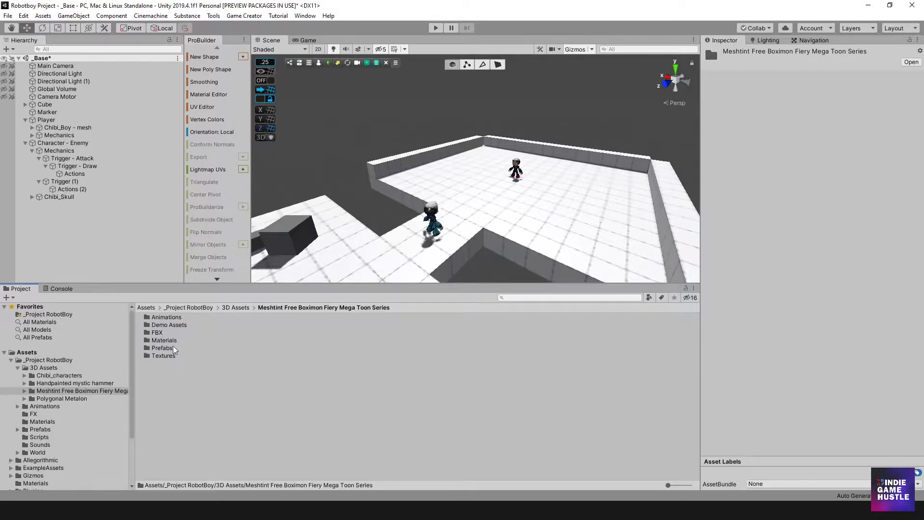
pyautogui.click(166, 317)
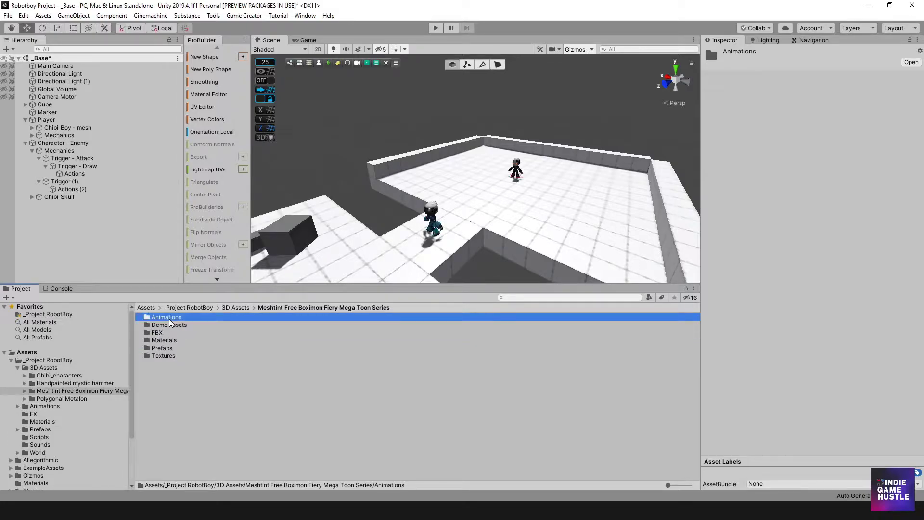
pyautogui.doubleClick(169, 318)
# Step: Preview the Boximon@Attack 02 clip, then view the Boximon Main Rig import settings
pyautogui.click(148, 362)
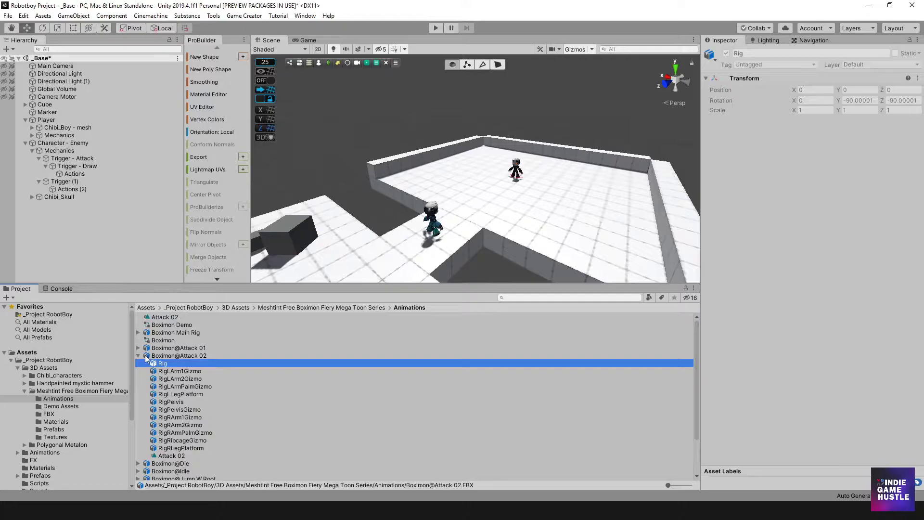
pyautogui.click(173, 456)
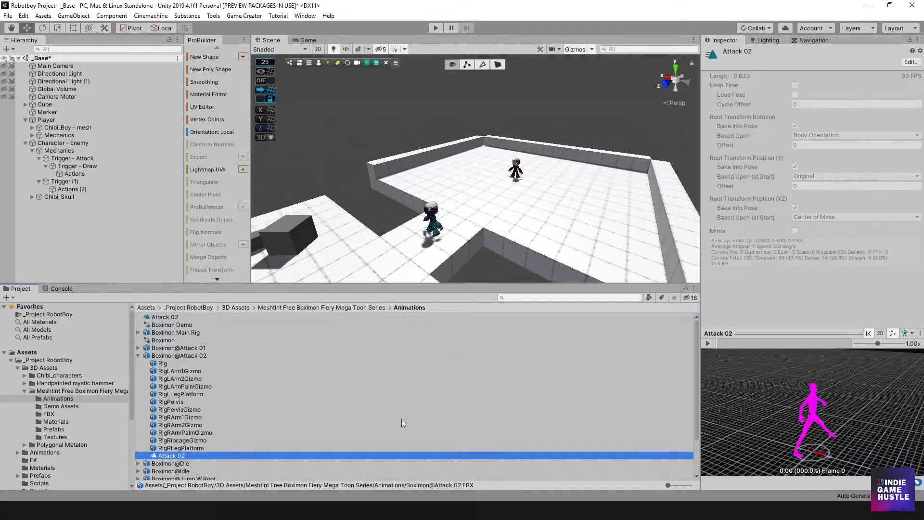
pyautogui.moveTo(868, 426); pyautogui.dragTo(842, 403)
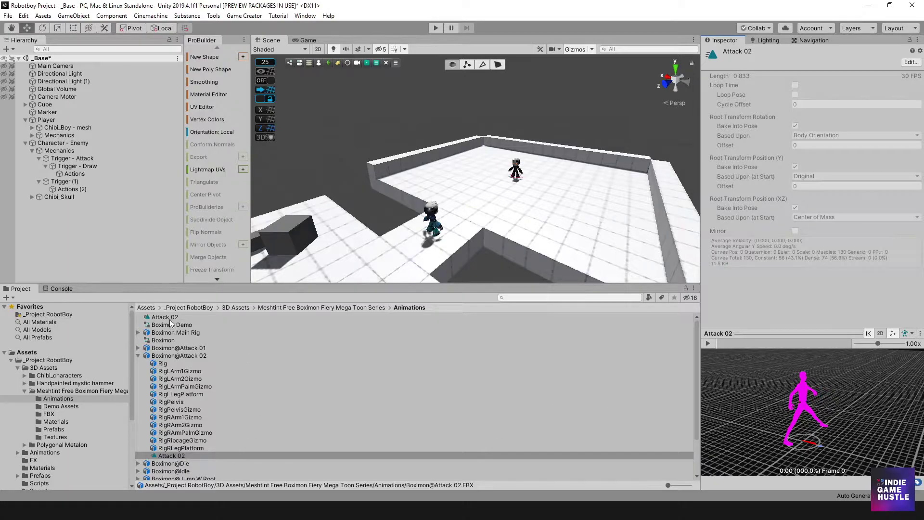
pyautogui.click(184, 355)
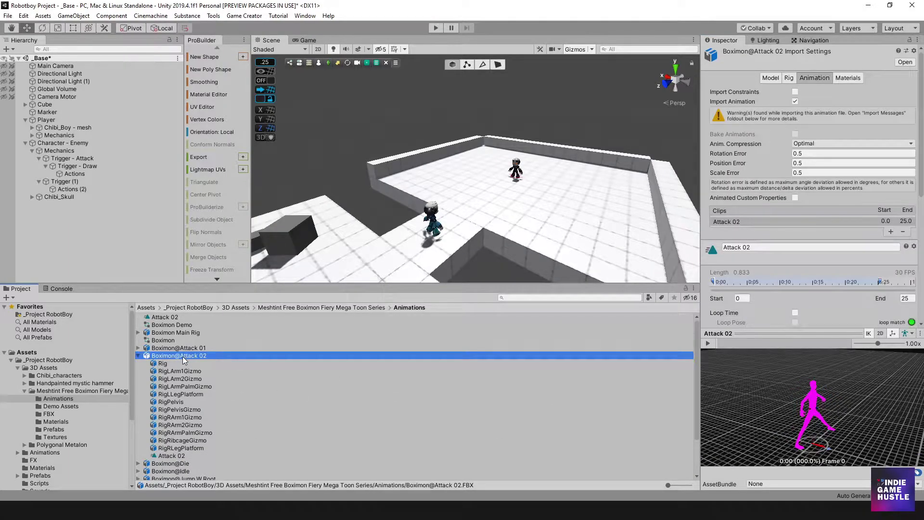
pyautogui.press('Down')
pyautogui.press('Up')
pyautogui.press('Up')
pyautogui.press('Up')
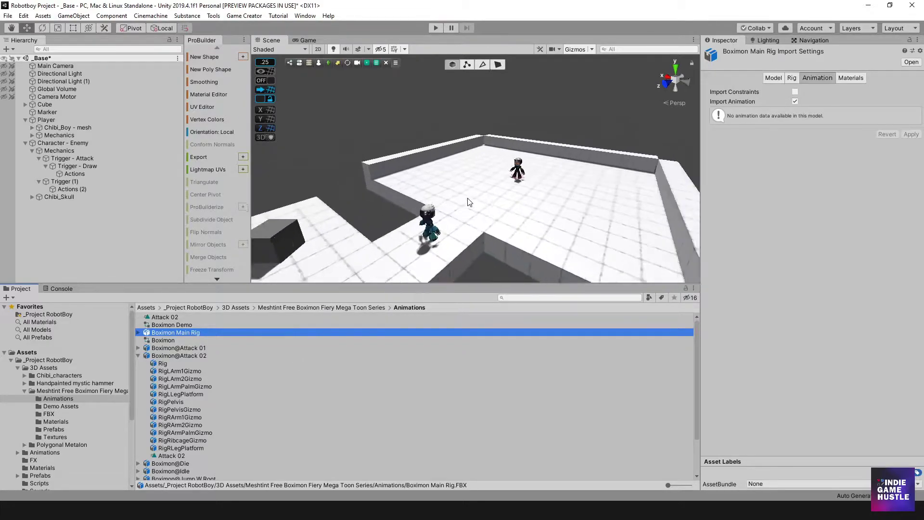
# Step: Fold up the Boximon@Attack 02 entry and the Meshtint Boximon Fiery folder
pyautogui.keyDown('alt'); pyautogui.moveTo(470, 201); pyautogui.dragTo(514, 212); pyautogui.keyUp('alt')
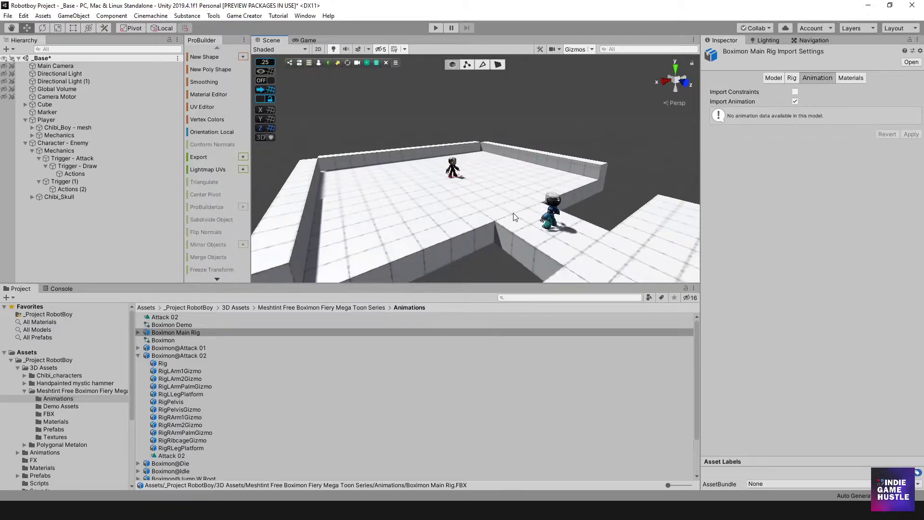
pyautogui.keyDown('alt'); pyautogui.moveTo(499, 190); pyautogui.dragTo(550, 206); pyautogui.keyUp('alt')
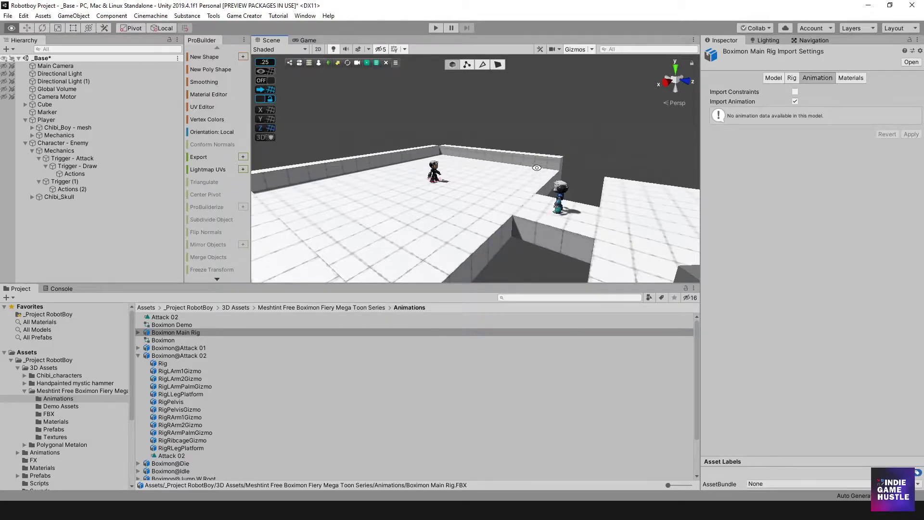
pyautogui.keyDown('alt'); pyautogui.moveTo(482, 191); pyautogui.dragTo(462, 172); pyautogui.keyUp('alt')
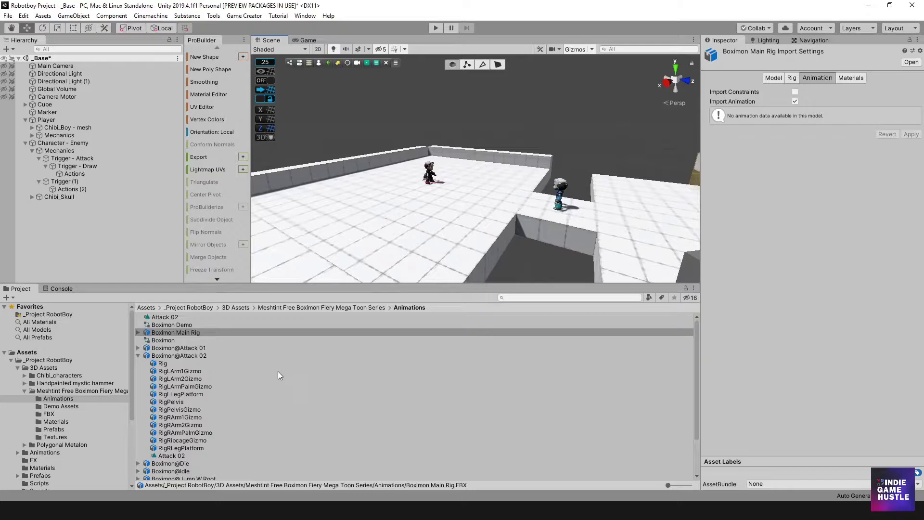
pyautogui.click(139, 356)
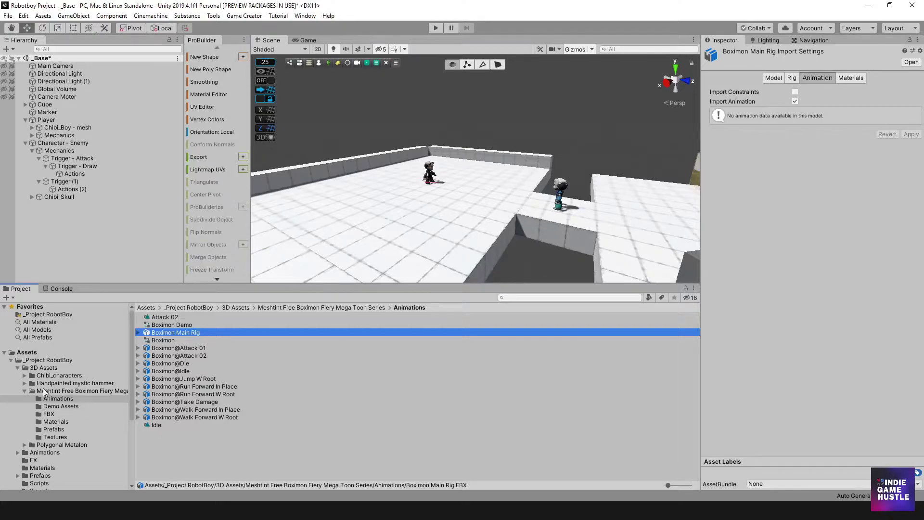
pyautogui.click(24, 391)
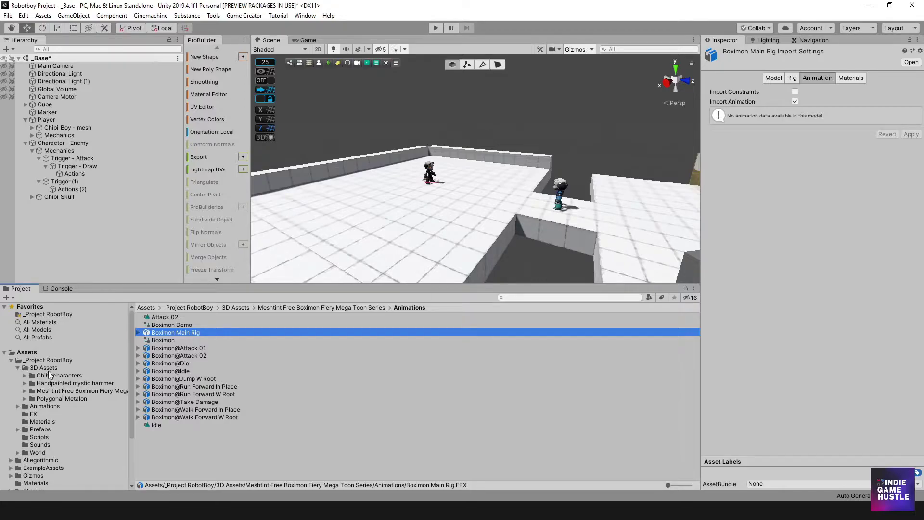
# Step: Look through Prefabs > Characters > Enemies: the Boss folder, then Minions' Dim and Spider folders
pyautogui.click(40, 431)
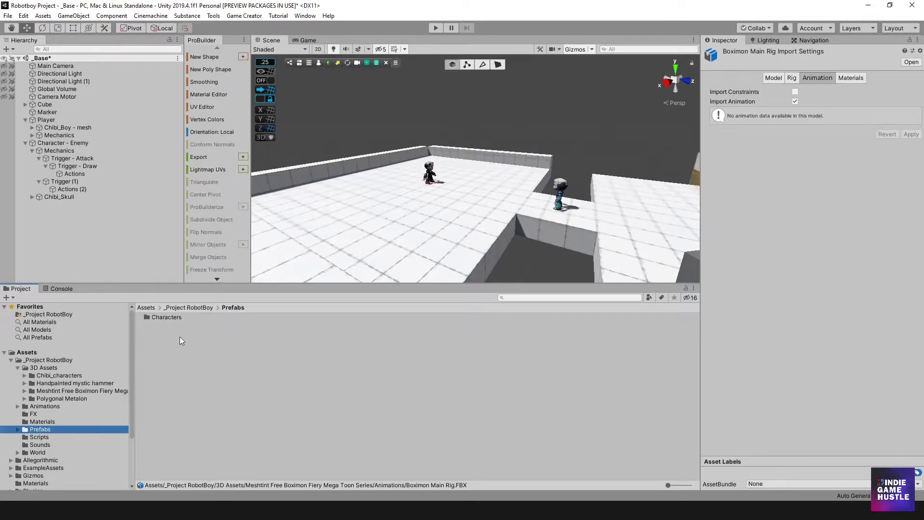
pyautogui.doubleClick(156, 319)
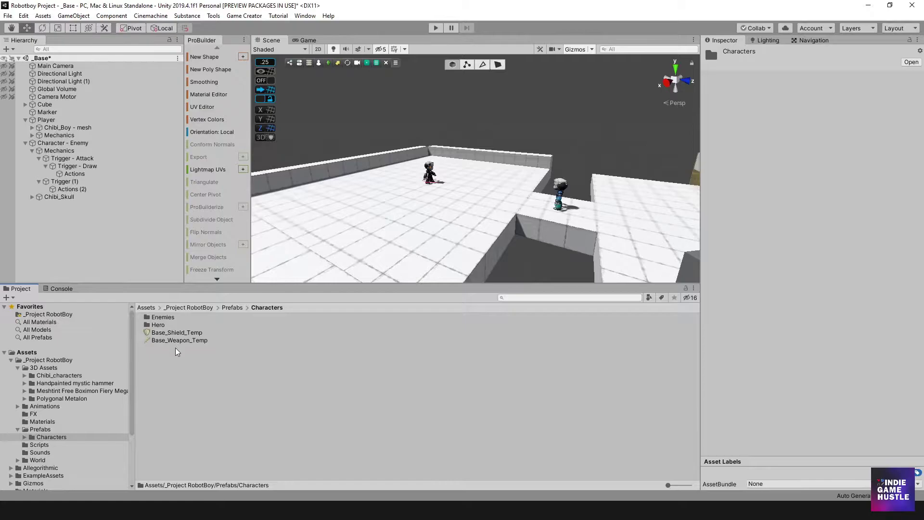
pyautogui.click(156, 325)
pyautogui.click(157, 318)
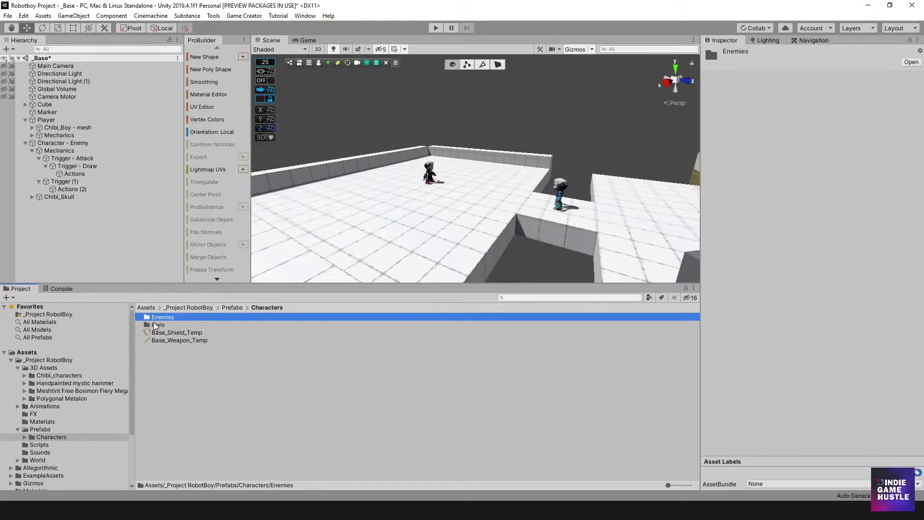
pyautogui.doubleClick(156, 319)
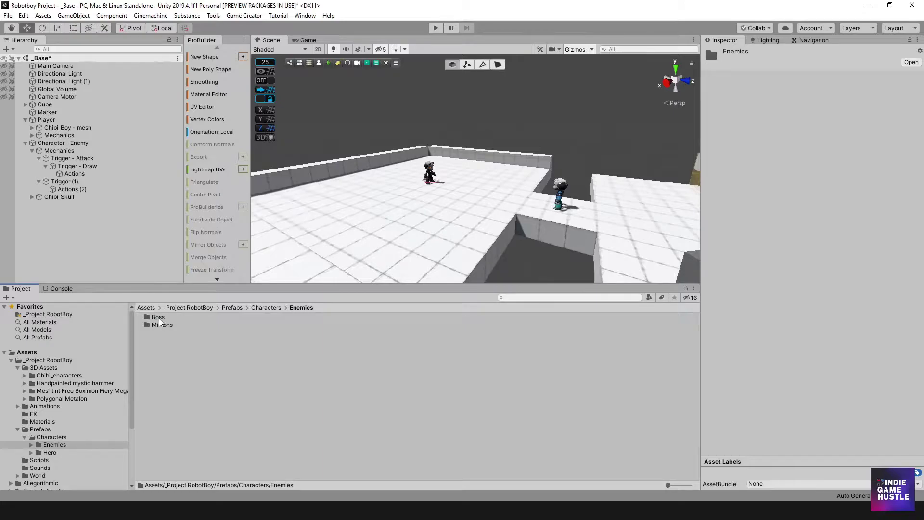
pyautogui.doubleClick(159, 318)
pyautogui.click(303, 308)
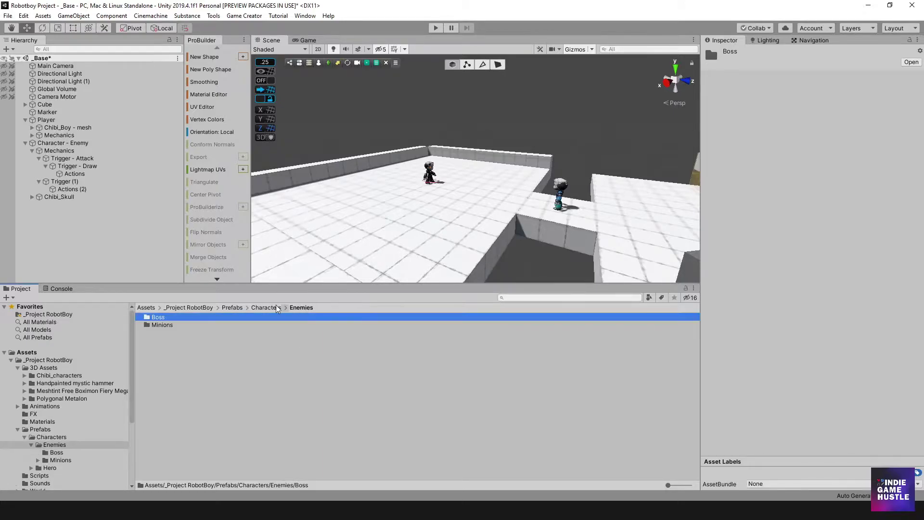
pyautogui.doubleClick(157, 325)
pyautogui.doubleClick(163, 317)
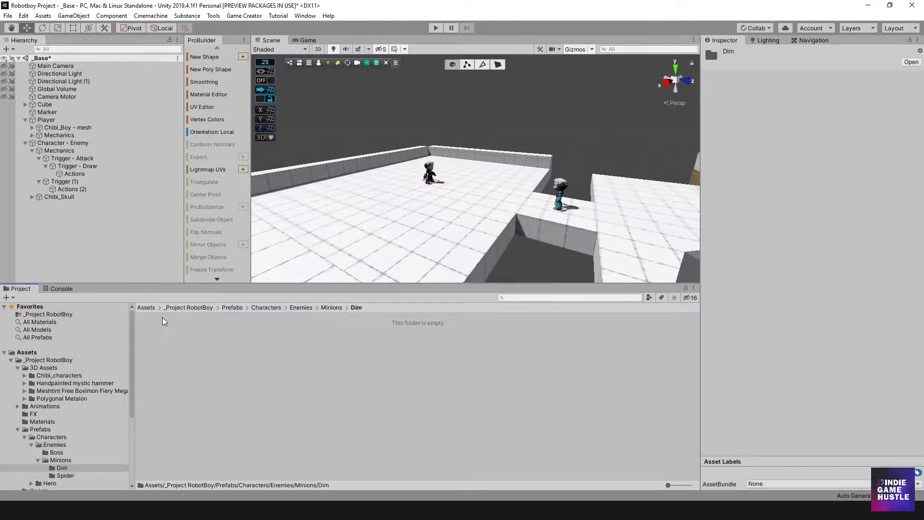
pyautogui.click(332, 307)
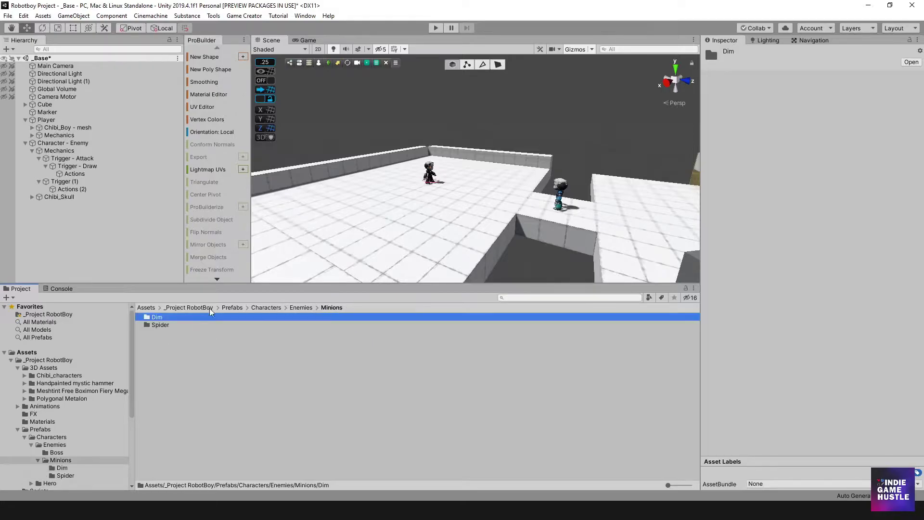
pyautogui.click(159, 325)
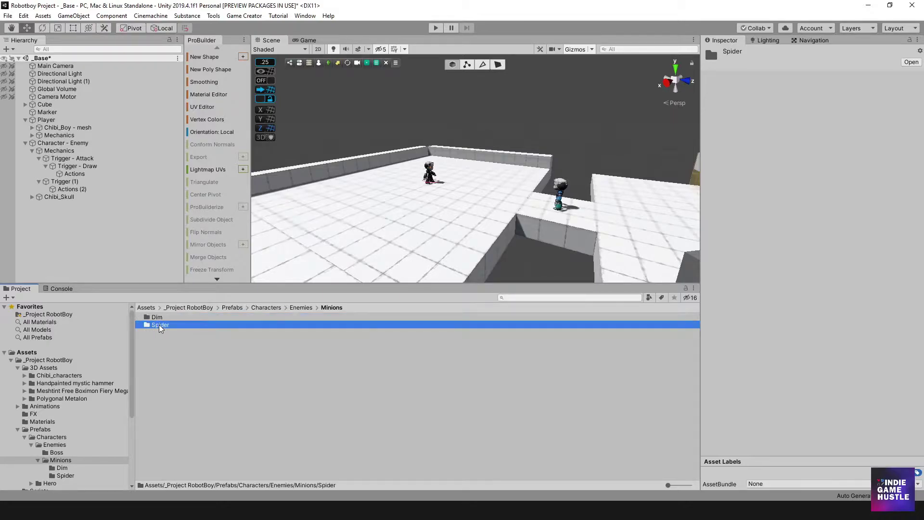
pyautogui.click(267, 308)
# Step: Check the Hero folder's Clips, Sheilds and Weapons subfolders, then return to Characters
pyautogui.doubleClick(159, 325)
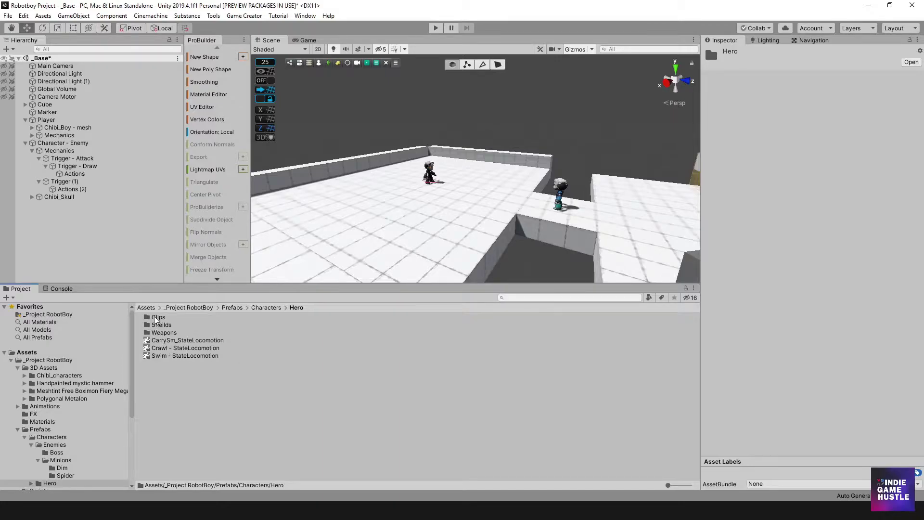
pyautogui.click(154, 317)
pyautogui.click(152, 325)
pyautogui.click(153, 333)
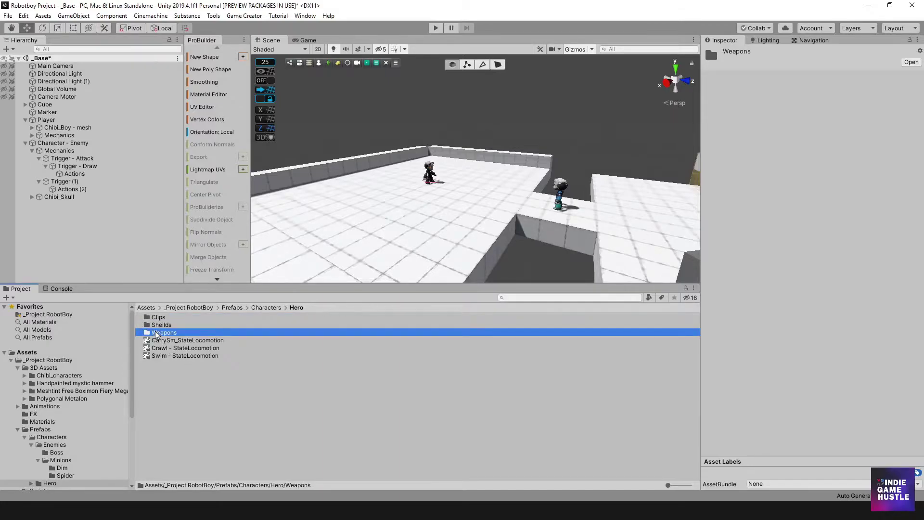
pyautogui.doubleClick(156, 332)
pyautogui.click(296, 308)
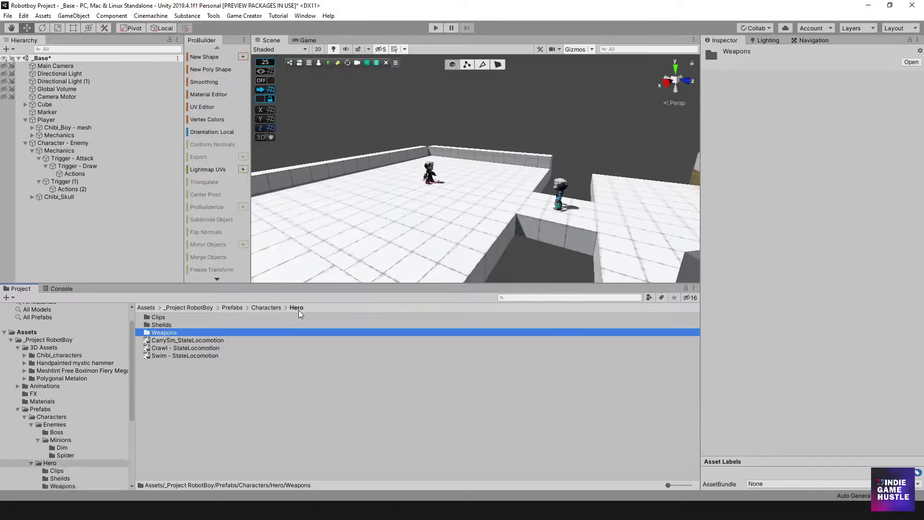
pyautogui.click(269, 308)
pyautogui.click(196, 370)
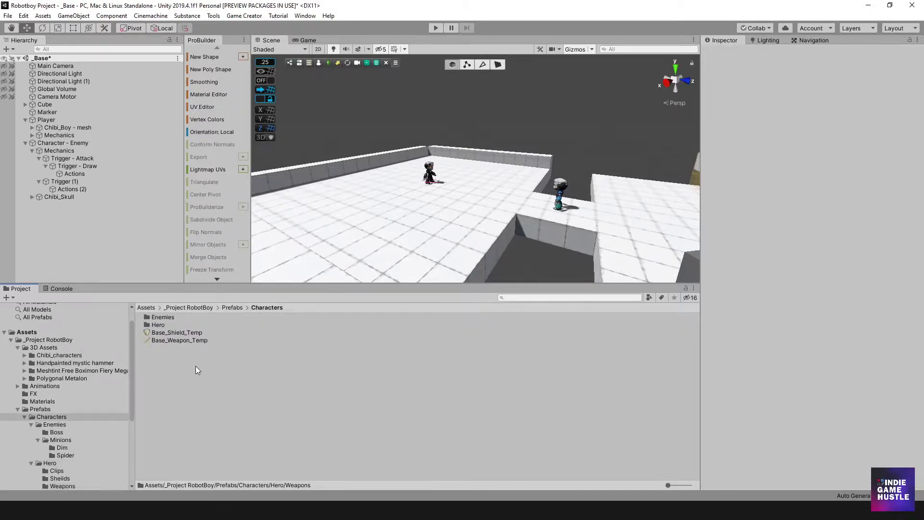
# Step: Set Base_Shield_Temp's Delay Defense to 1
pyautogui.click(166, 333)
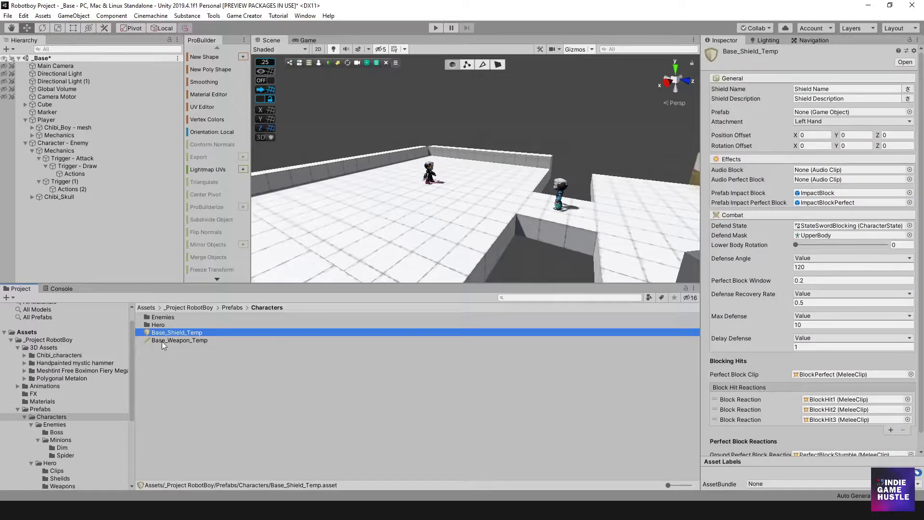
pyautogui.click(168, 340)
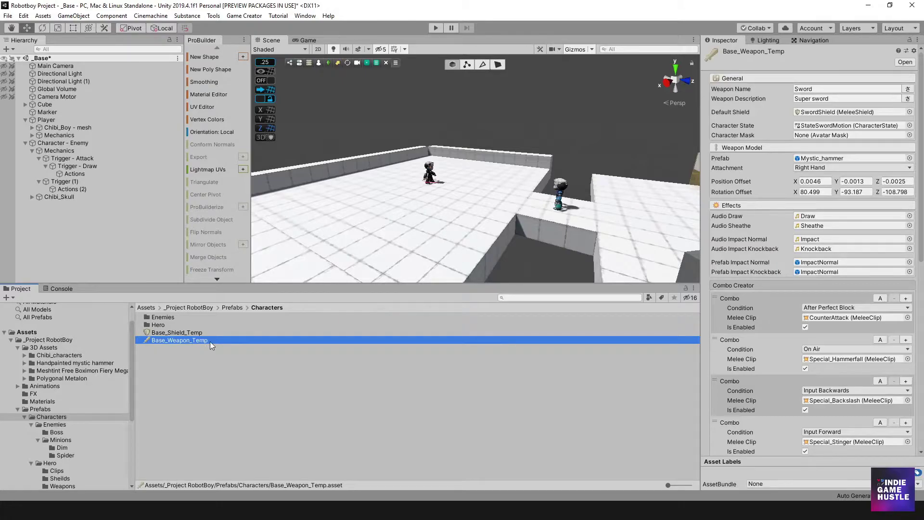
pyautogui.click(174, 333)
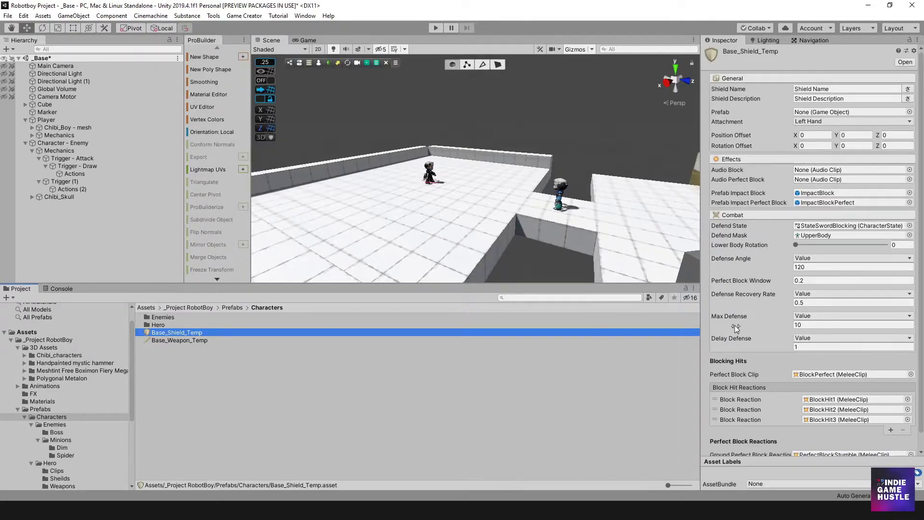
pyautogui.scroll(-1, 801, 314)
pyautogui.click(795, 331)
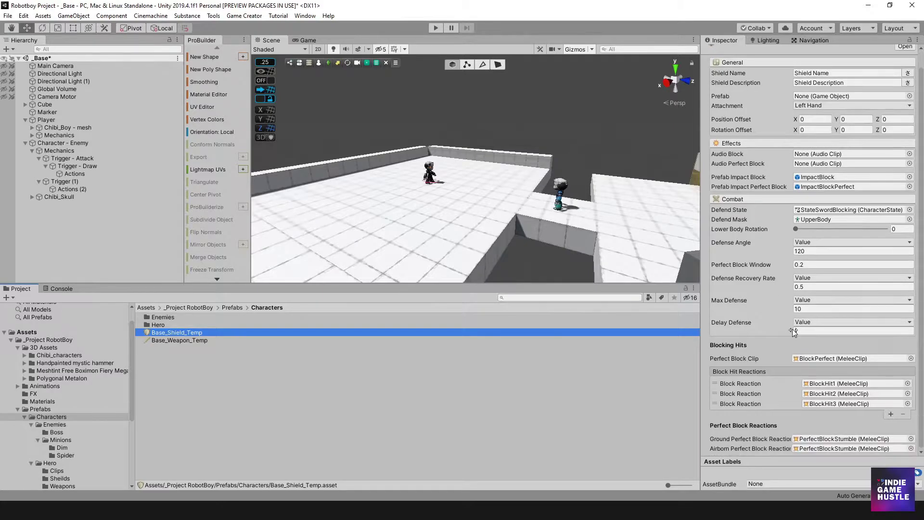
pyautogui.write('1')
# Step: Scroll through Base_Weapon_Temp's Combo Creator and Hit Reactions in the Inspector
pyautogui.click(204, 340)
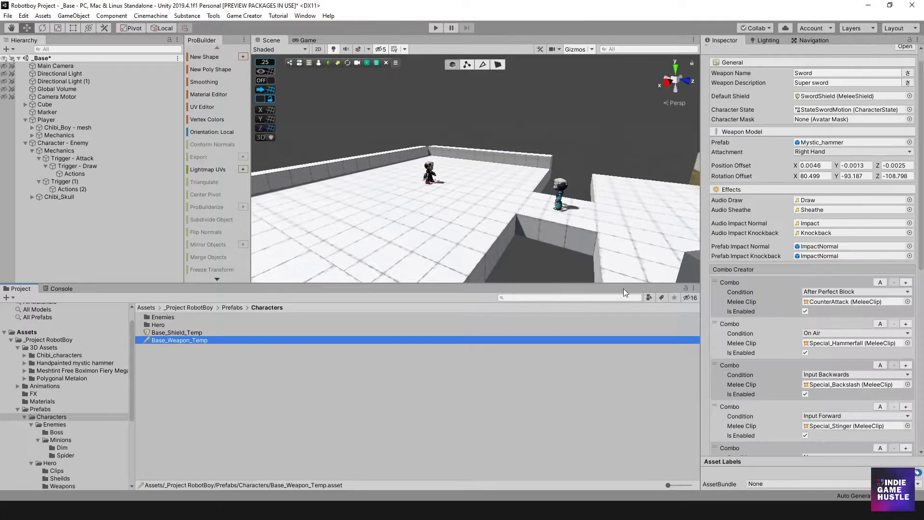
pyautogui.scroll(-10, 804, 342)
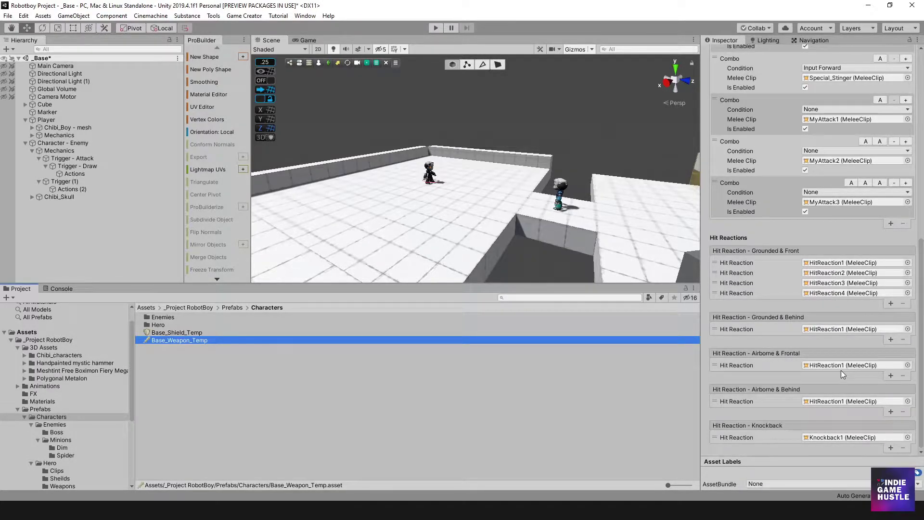
pyautogui.scroll(5, 863, 301)
pyautogui.scroll(5, 848, 289)
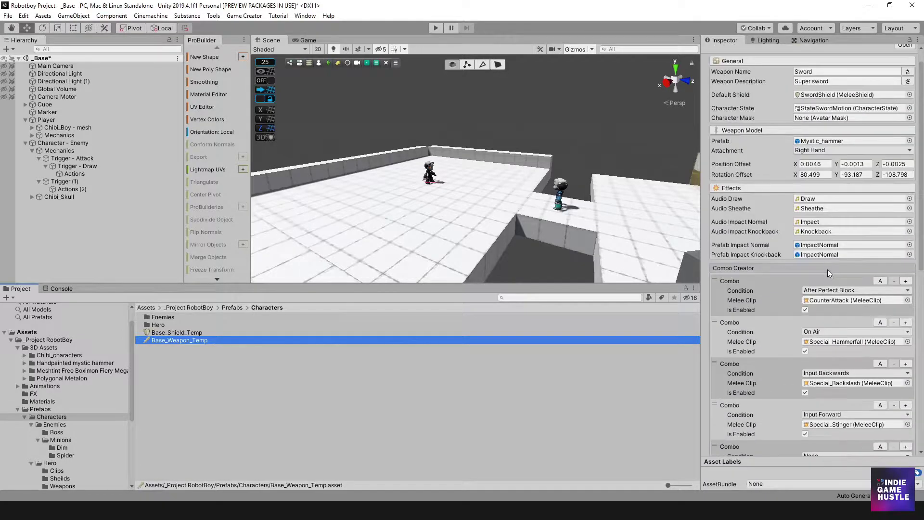
pyautogui.scroll(-5, 828, 269)
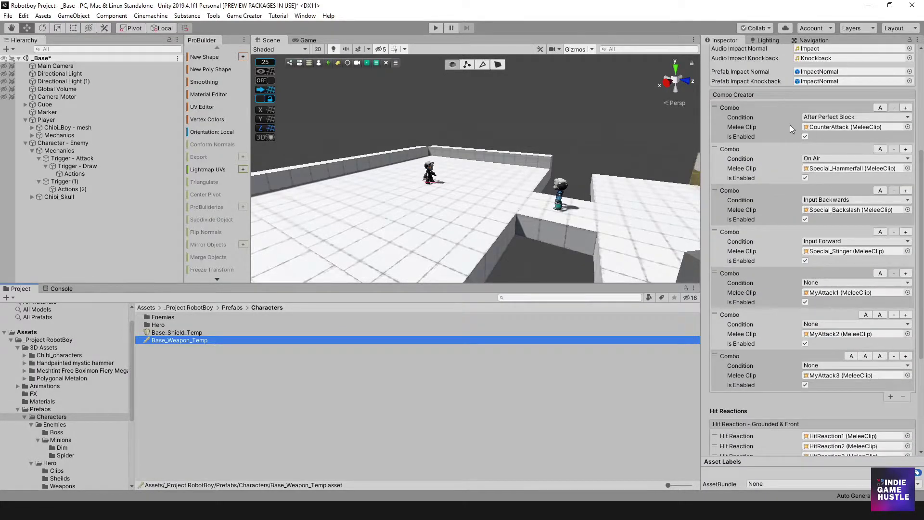
pyautogui.scroll(5, 830, 313)
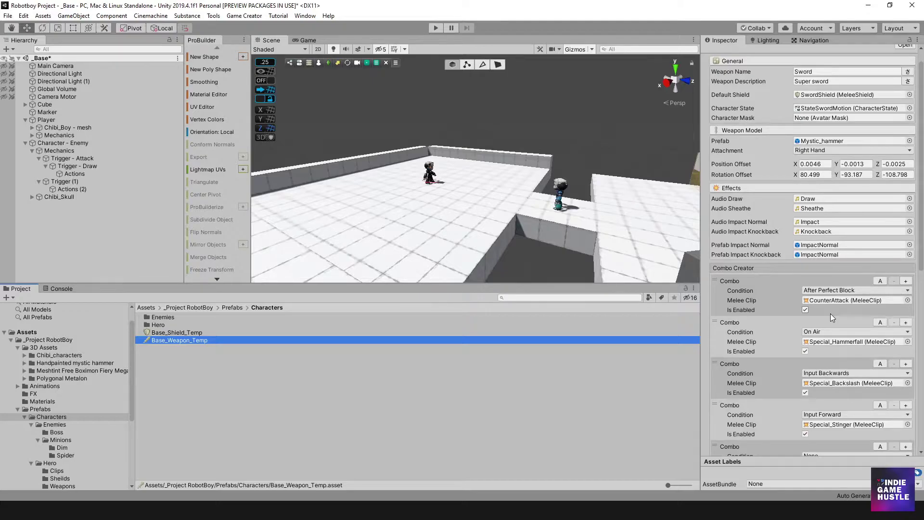
pyautogui.scroll(-3, 831, 313)
pyautogui.scroll(-5, 842, 303)
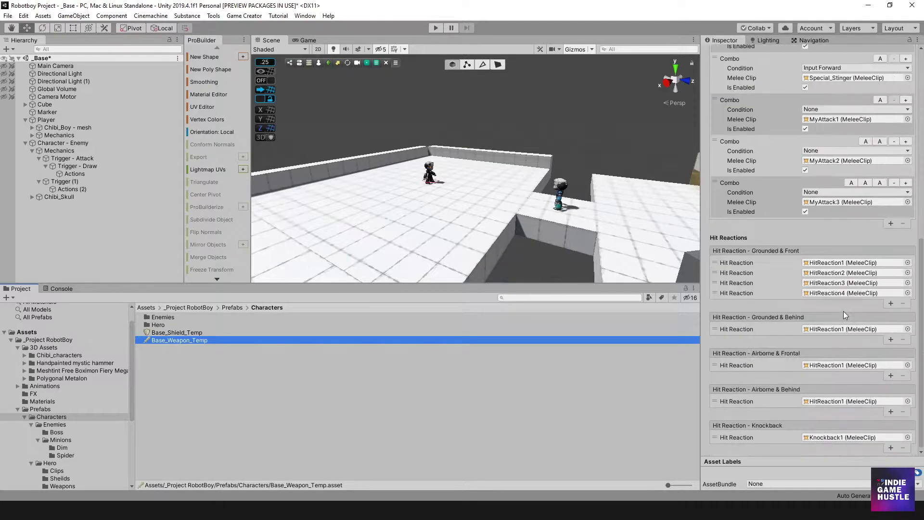
pyautogui.scroll(5, 833, 236)
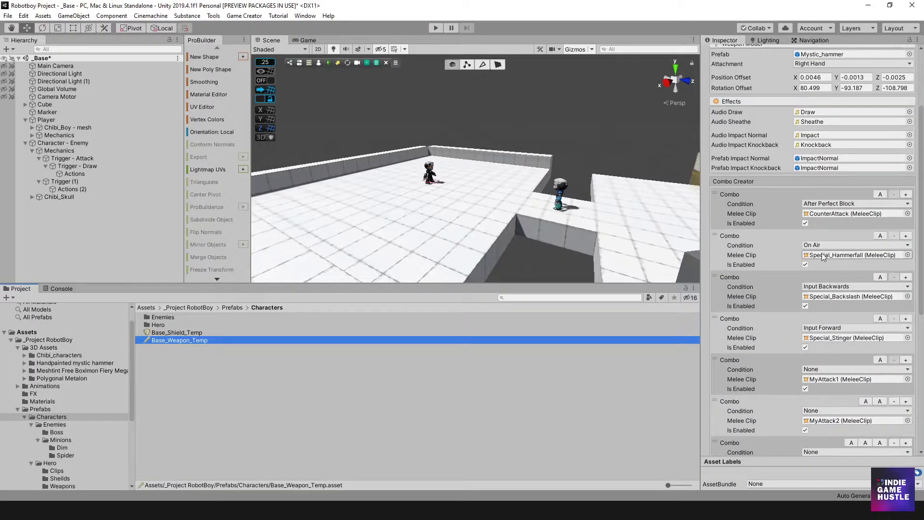
pyautogui.scroll(3, 822, 260)
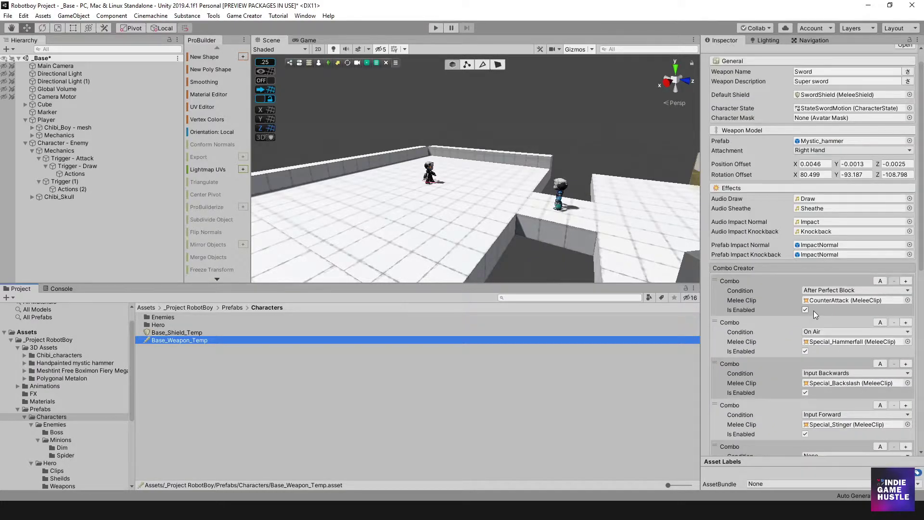
pyautogui.scroll(1, 814, 311)
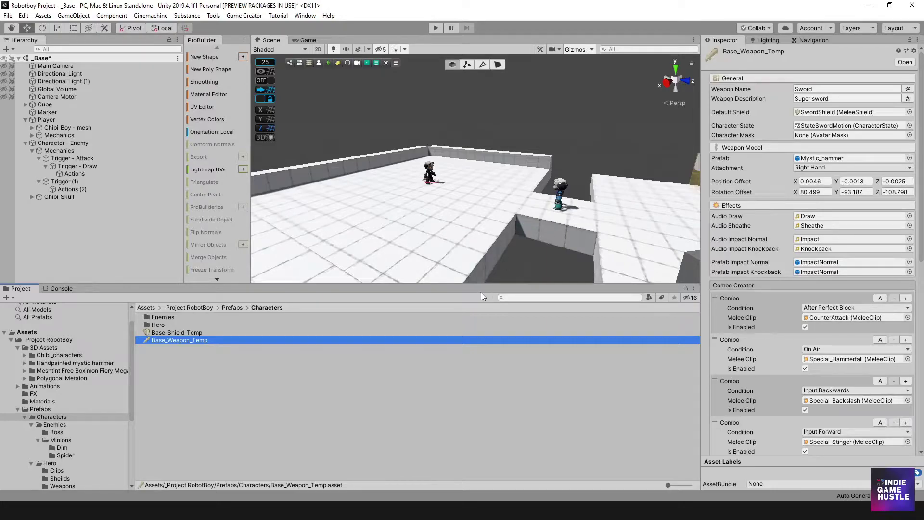
# Step: Deselect the weapon template and open Enemies > Minions > Dim
pyautogui.click(192, 380)
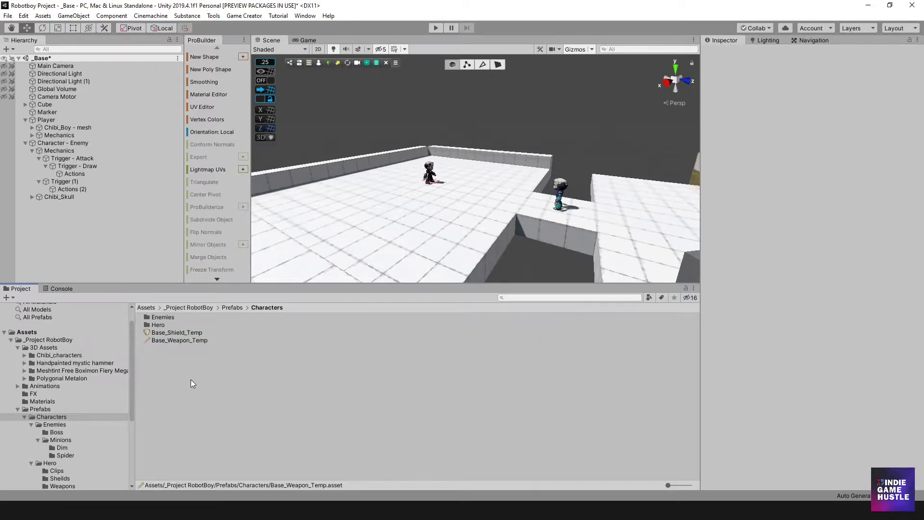
pyautogui.click(158, 318)
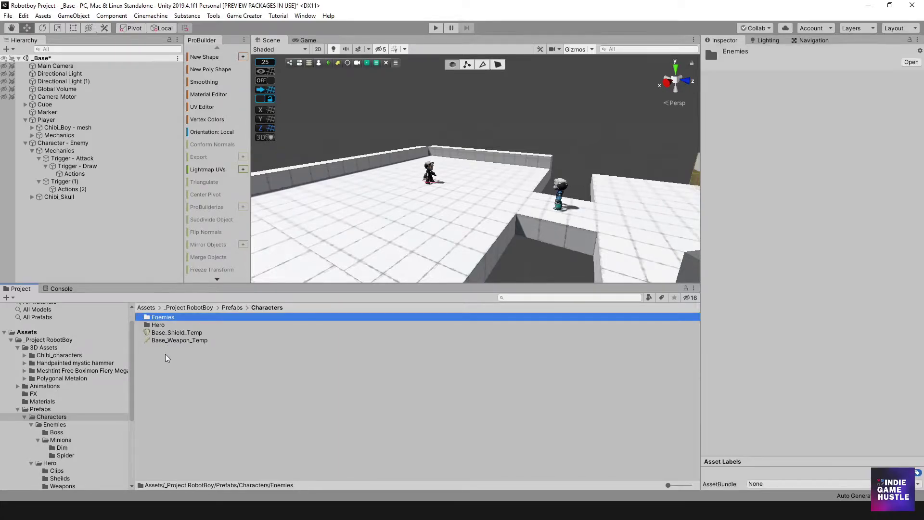
pyautogui.click(165, 354)
pyautogui.doubleClick(159, 318)
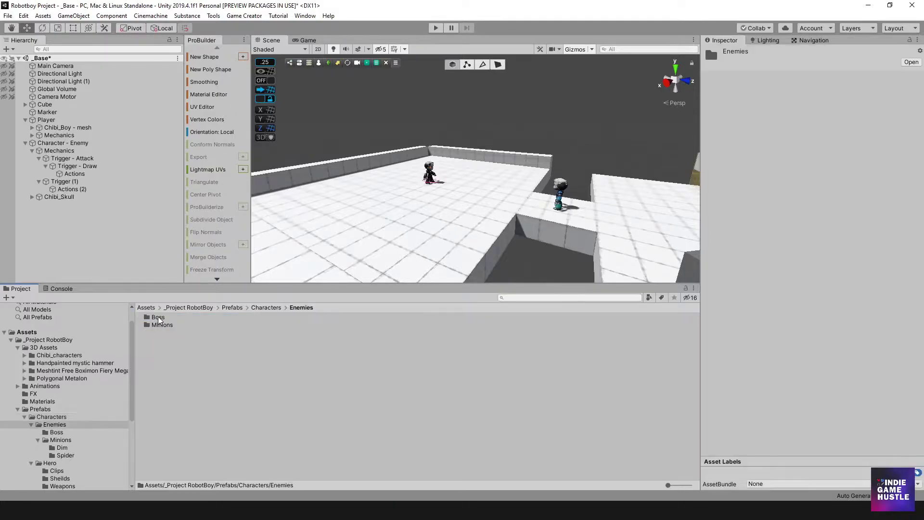
pyautogui.doubleClick(160, 325)
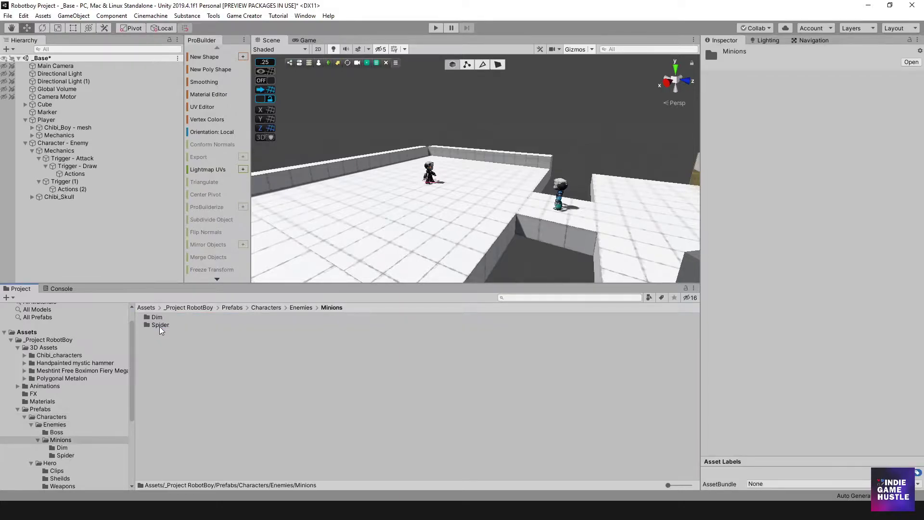
pyautogui.doubleClick(155, 318)
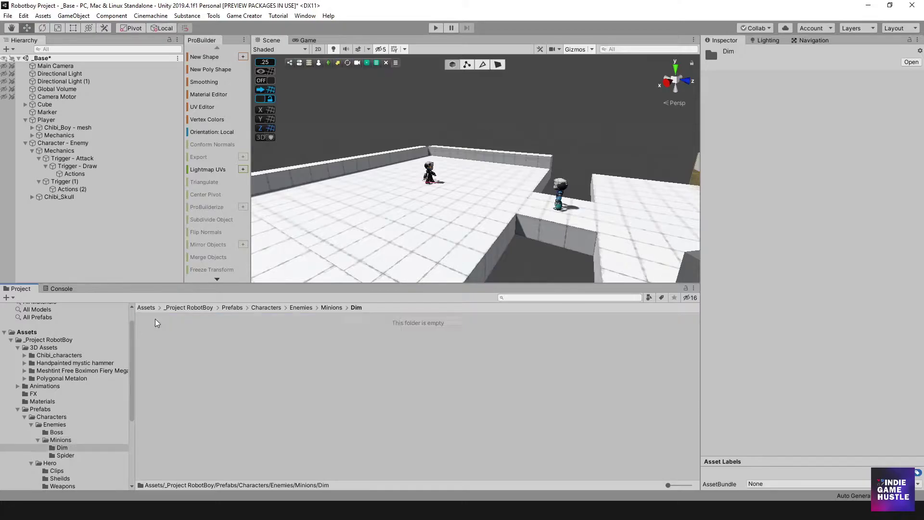
# Step: Create three subfolders in Dim named Weapons, Clips and Shields
pyautogui.rightClick(178, 341)
pyautogui.moveTo(297, 95)
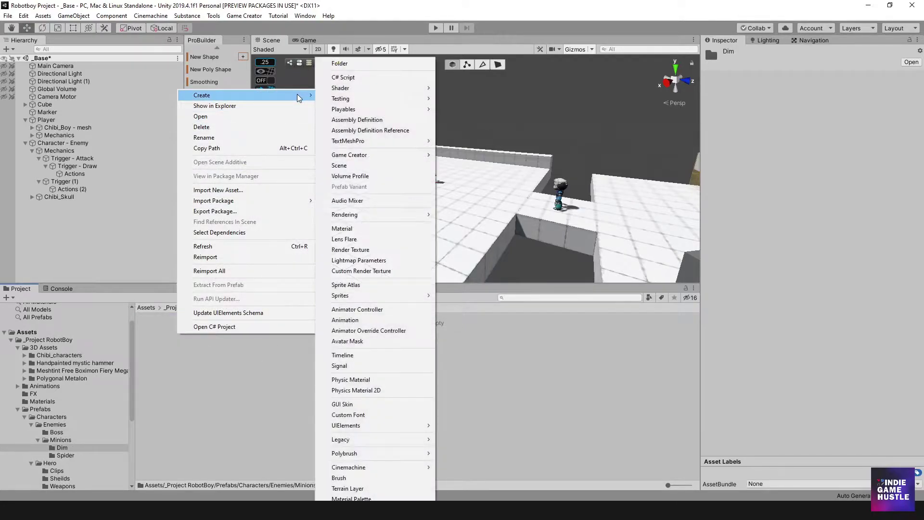
pyautogui.click(372, 63)
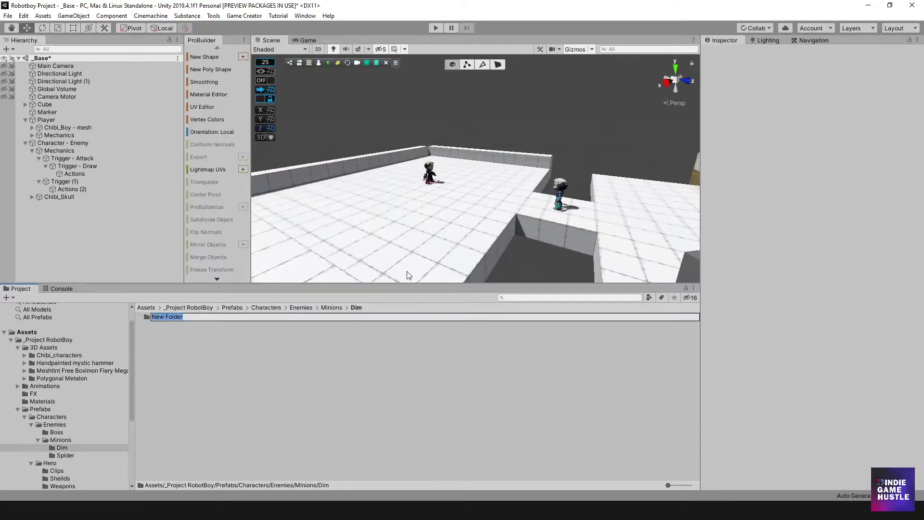
pyautogui.write('Weapons')
pyautogui.press('Return')
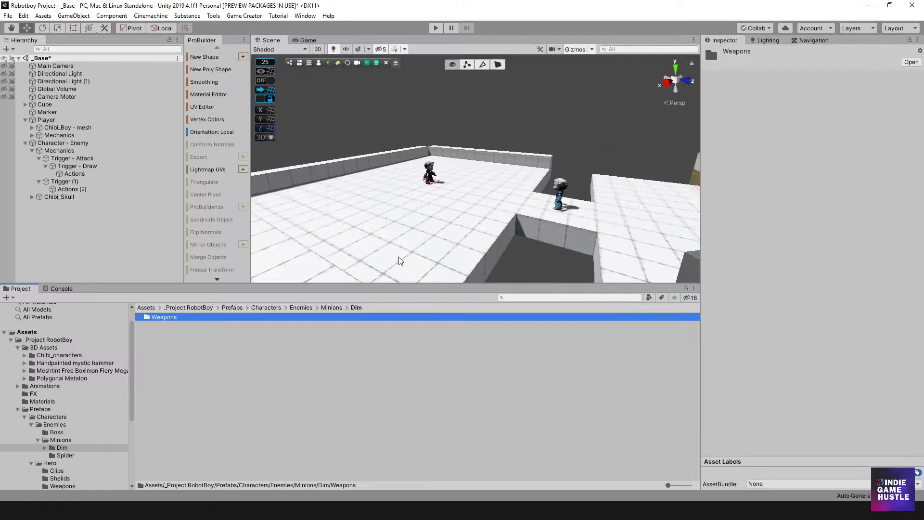
pyautogui.rightClick(226, 342)
pyautogui.moveTo(329, 105)
pyautogui.click(403, 62)
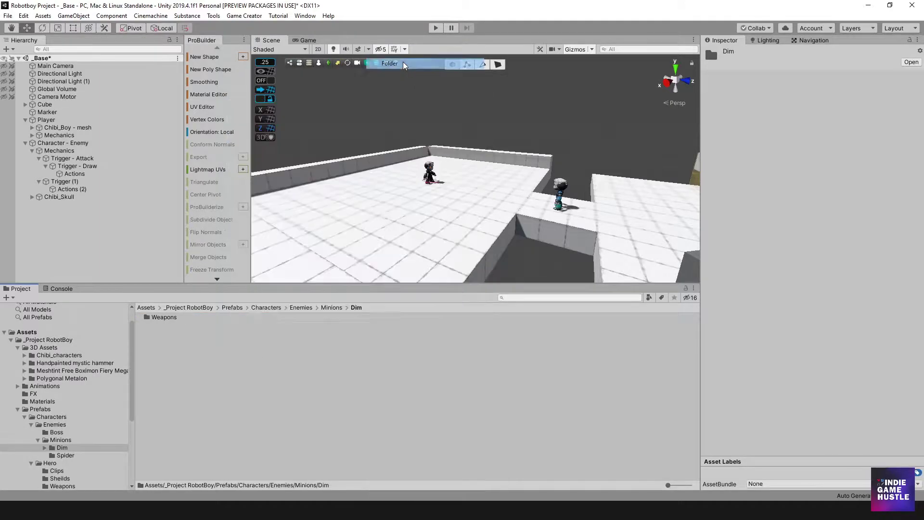
pyautogui.write('Clips')
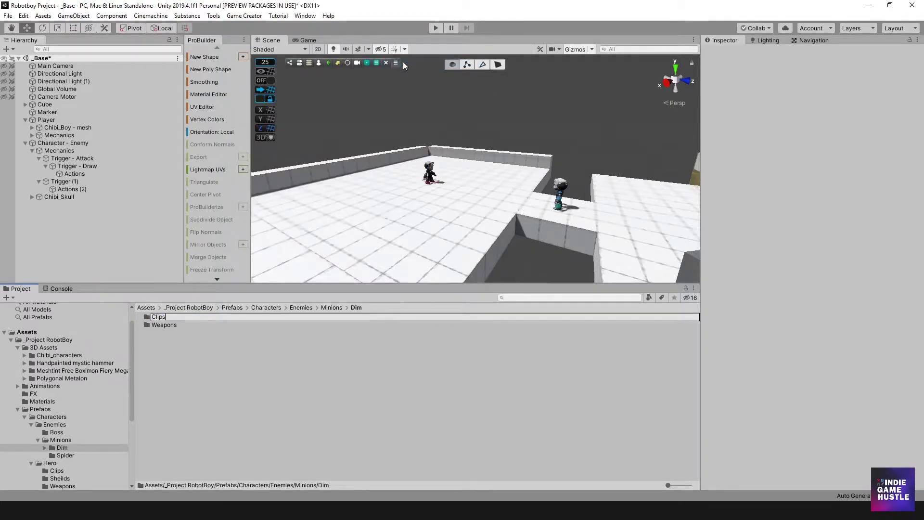
pyautogui.press('Return')
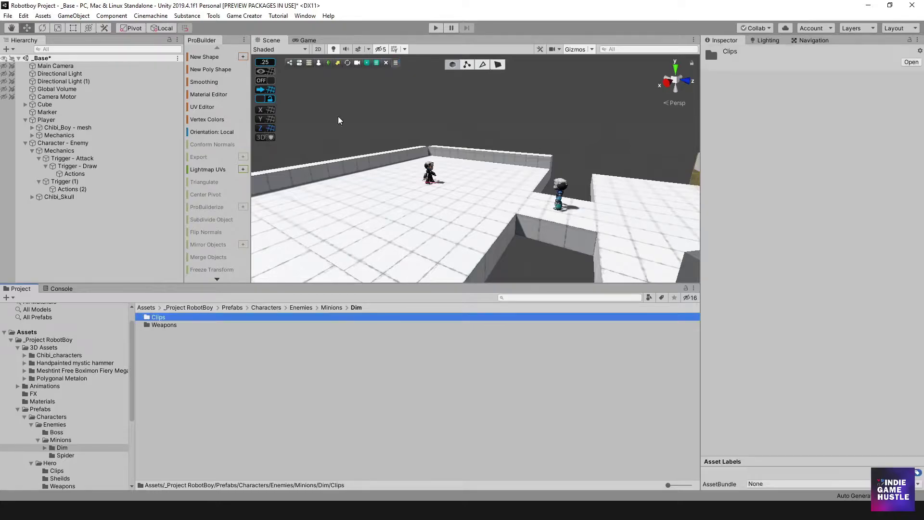
pyautogui.rightClick(175, 349)
pyautogui.moveTo(301, 114)
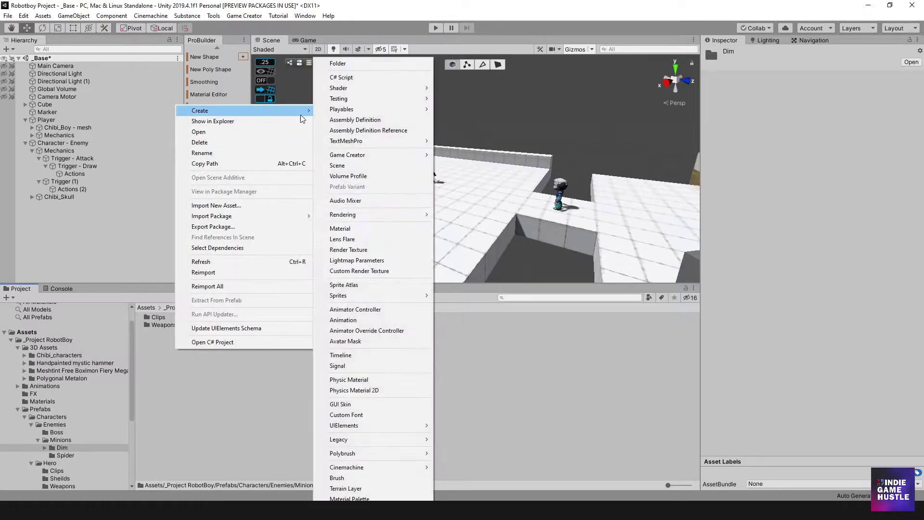
pyautogui.click(363, 63)
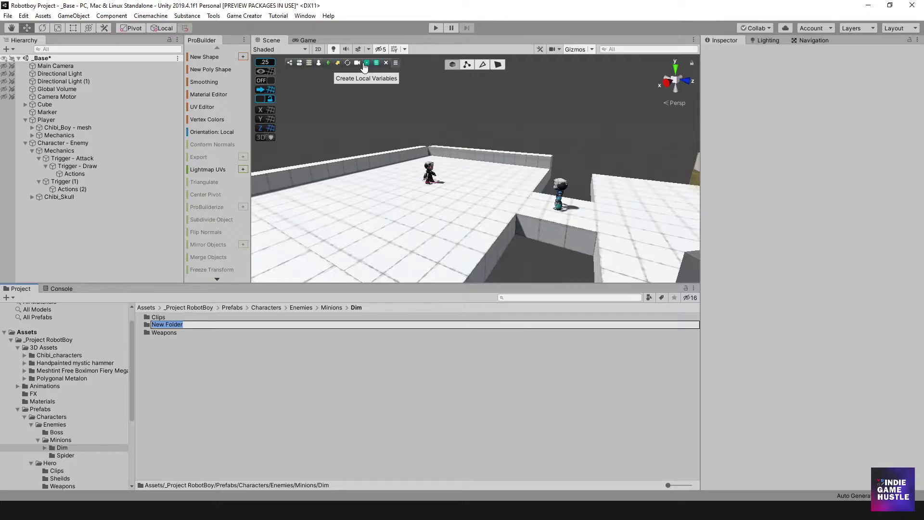
pyautogui.write('Shields')
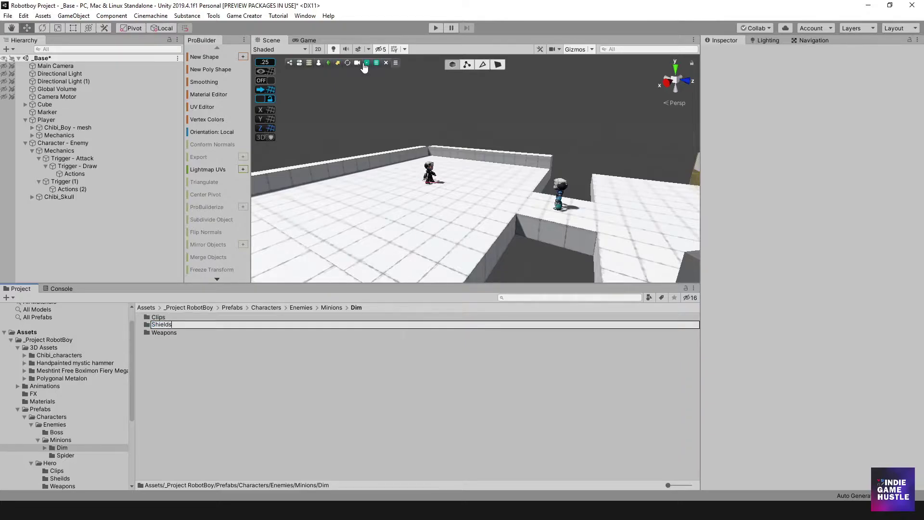
pyautogui.press('Return')
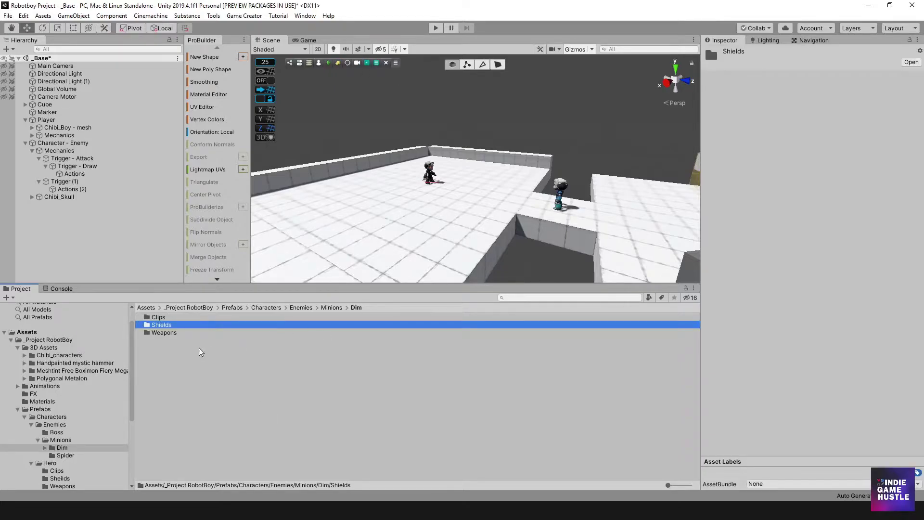
# Step: Select the Clips, Shields and Weapons folders in turn to check them
pyautogui.click(163, 319)
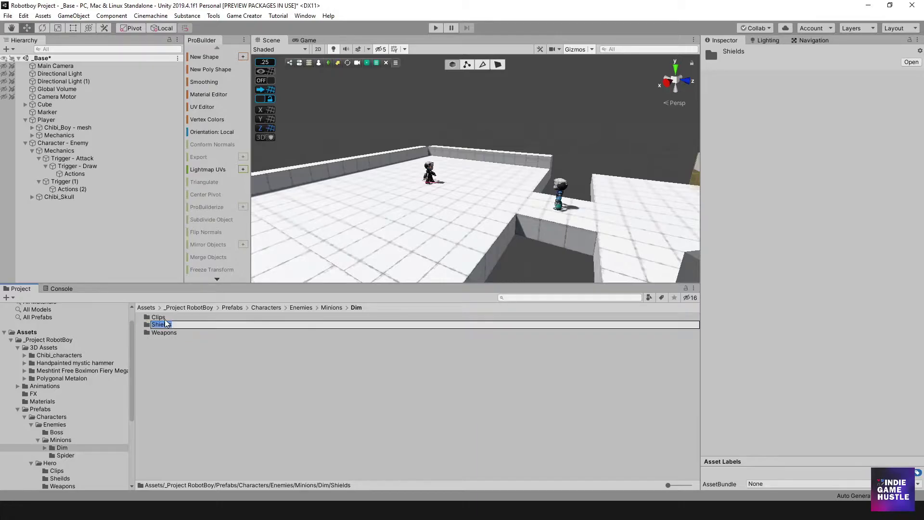
pyautogui.click(165, 325)
pyautogui.click(164, 333)
pyautogui.click(164, 324)
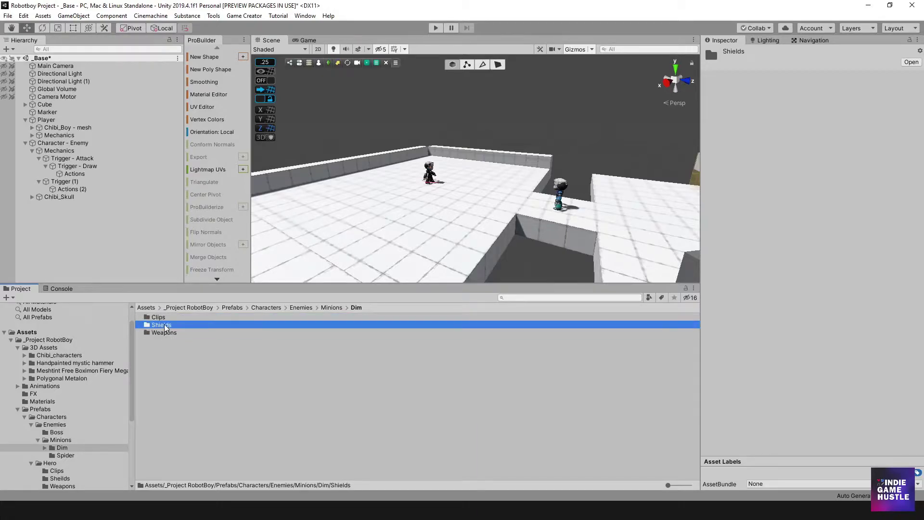
pyautogui.press('Up')
pyautogui.click(168, 326)
pyautogui.click(167, 334)
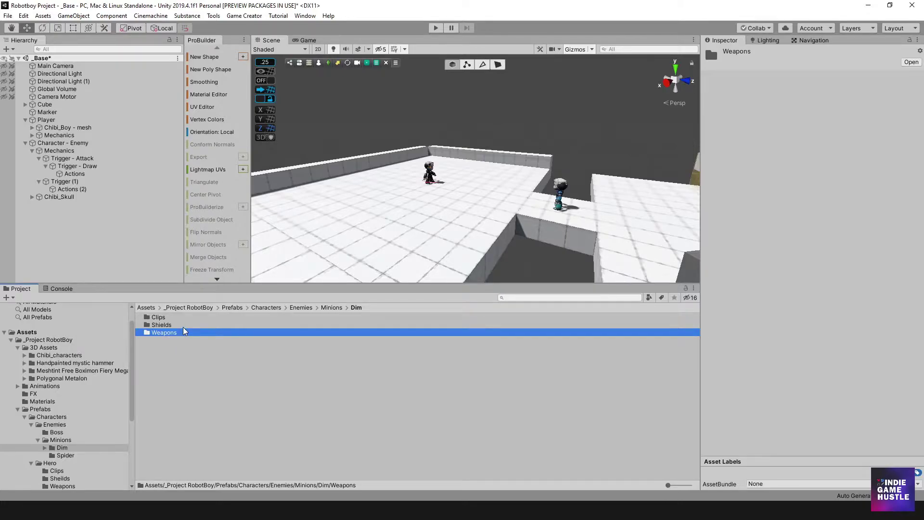
# Step: Go up to Minions, reopen Dim and check its Clips, Shields and Weapons folders
pyautogui.click(332, 307)
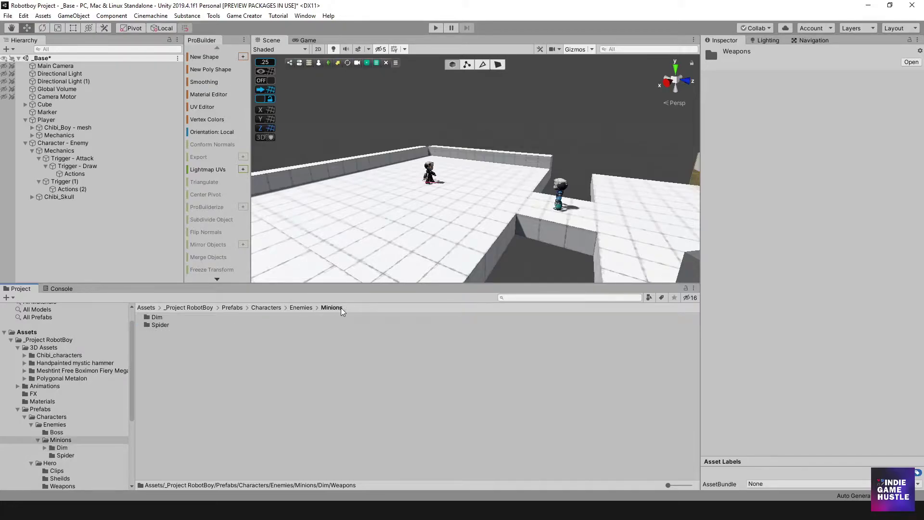
pyautogui.doubleClick(154, 318)
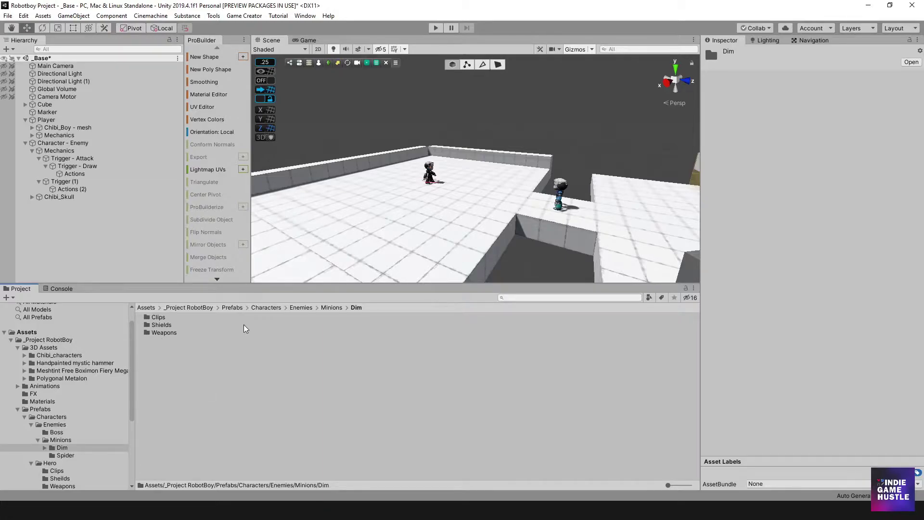
pyautogui.click(163, 318)
pyautogui.click(163, 326)
pyautogui.click(163, 332)
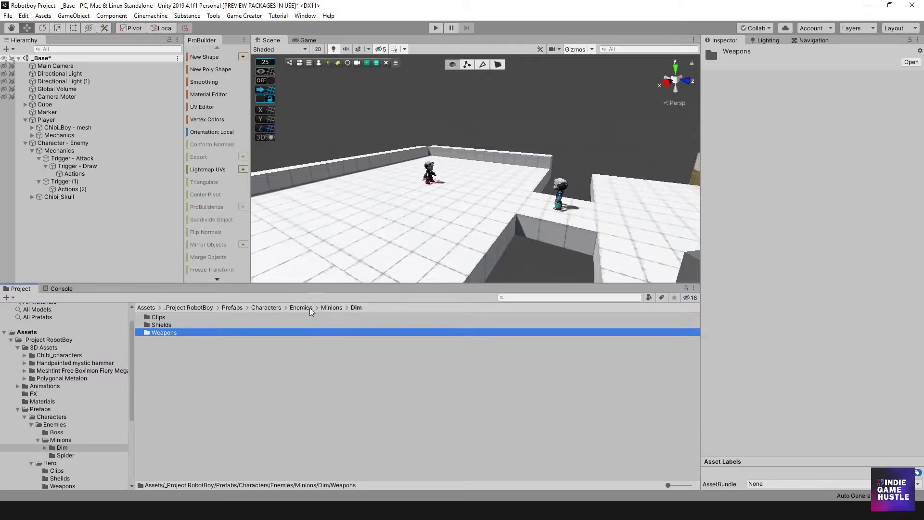
# Step: Return to Characters and select Base_Shield_Temp together with Base_Weapon_Temp
pyautogui.click(310, 308)
pyautogui.click(273, 309)
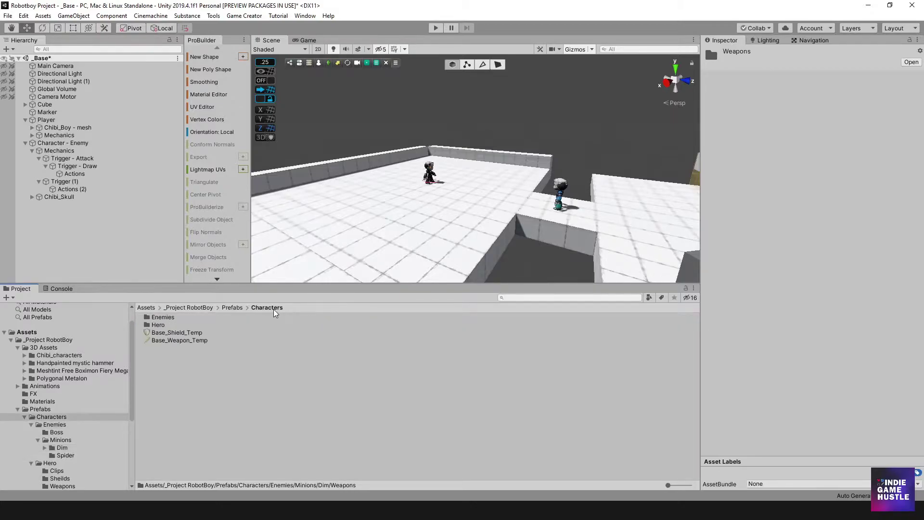
pyautogui.click(184, 333)
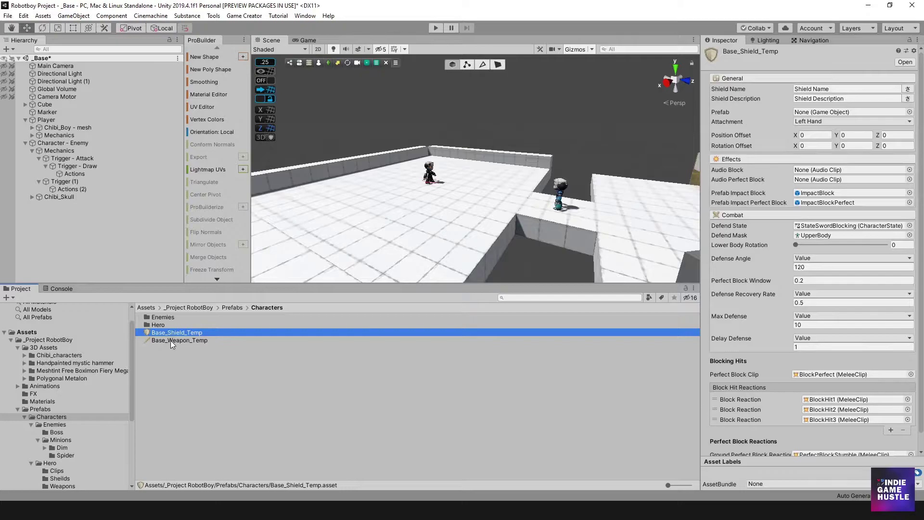
pyautogui.keyDown('shift'); pyautogui.click(169, 340); pyautogui.keyUp('shift')
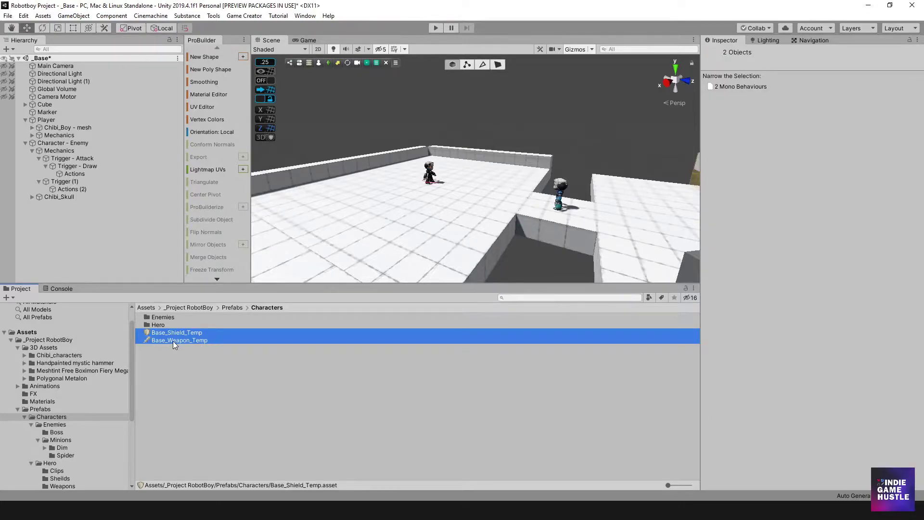
# Step: Duplicate both templates and move the copies into the Enemies folder
pyautogui.rightClick(173, 341)
pyautogui.click(194, 365)
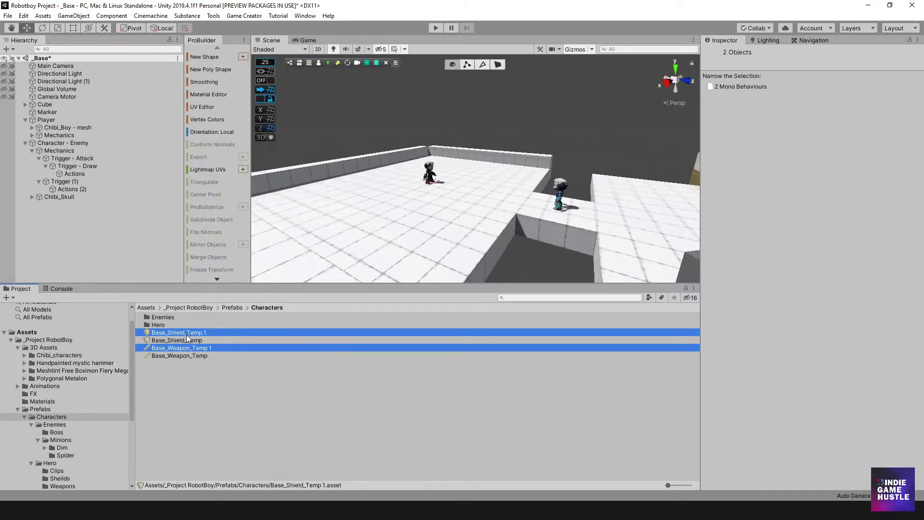
pyautogui.moveTo(186, 334); pyautogui.dragTo(169, 316)
pyautogui.doubleClick(168, 316)
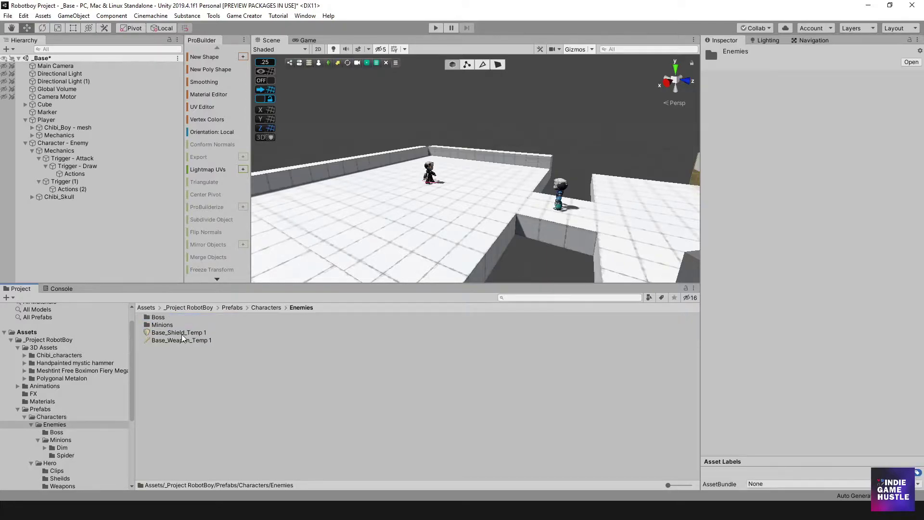
pyautogui.click(181, 334)
pyautogui.keyDown('shift'); pyautogui.click(180, 339); pyautogui.keyUp('shift')
# Step: Move the copies down through Minions into Dim and start renaming Base_Weapon_Temp 1
pyautogui.moveTo(181, 339); pyautogui.dragTo(160, 319)
pyautogui.doubleClick(163, 325)
pyautogui.click(171, 333)
pyautogui.keyDown('shift'); pyautogui.click(169, 339); pyautogui.keyUp('shift')
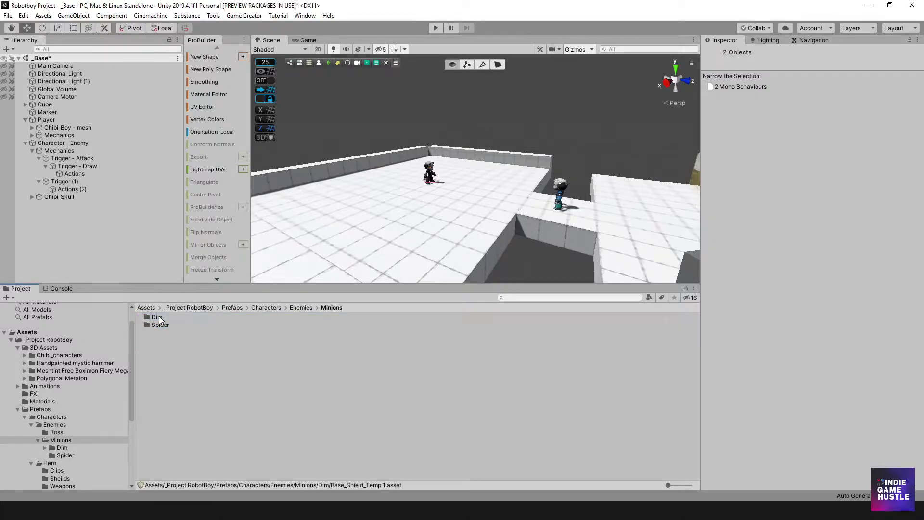
pyautogui.doubleClick(163, 319)
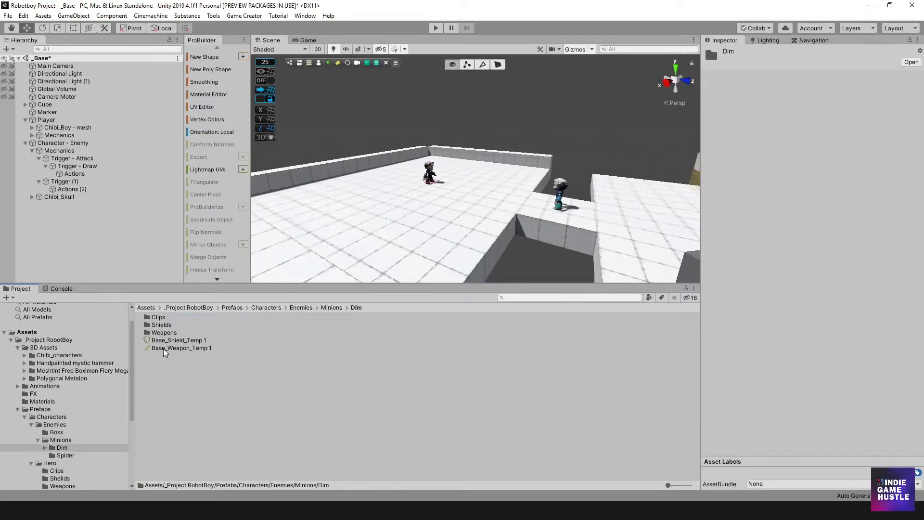
pyautogui.click(178, 348)
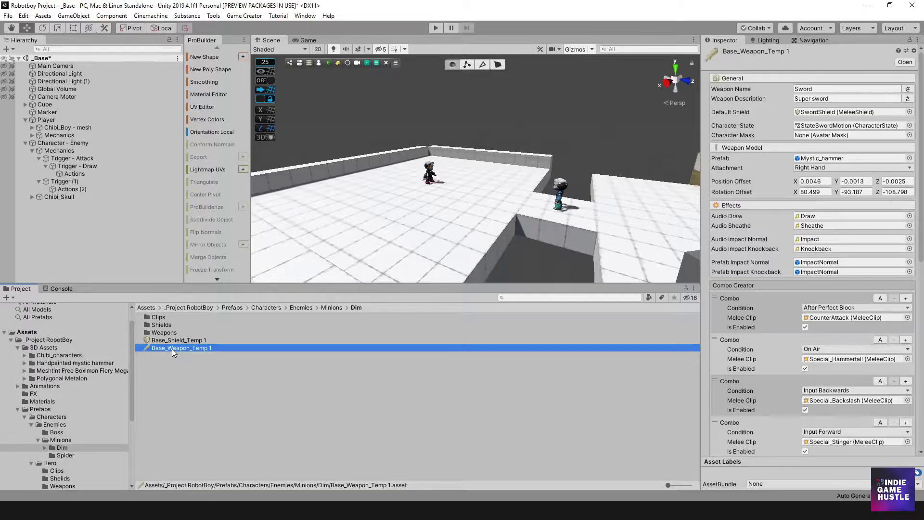
pyautogui.click(172, 348)
pyautogui.click(168, 348)
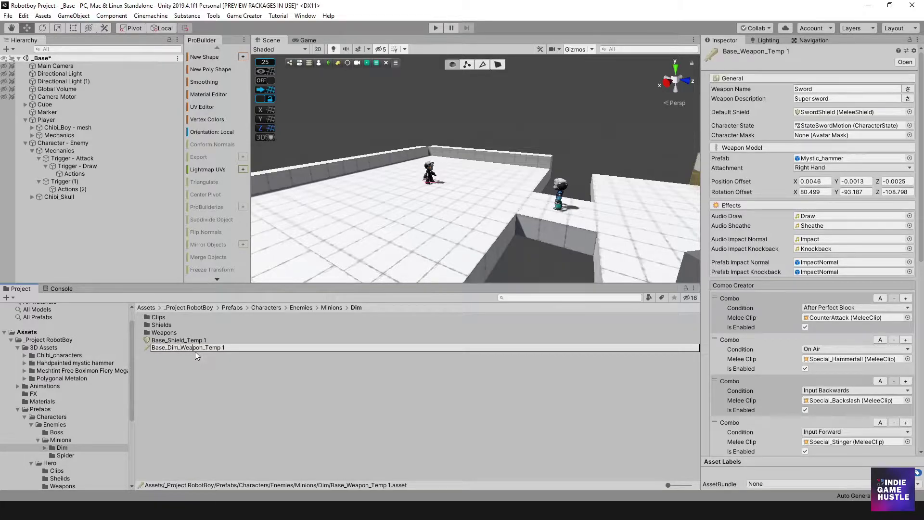
# Step: Confirm the name Base_Dim_Weapon, then rename the shield copy to Base_Dim_Shield
pyautogui.press('Right')
pyautogui.press('Return')
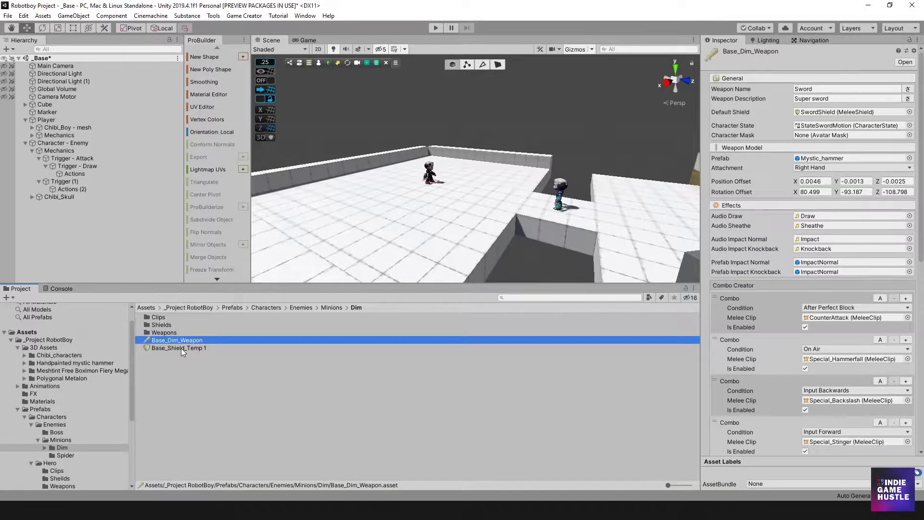
pyautogui.click(181, 348)
pyautogui.click(180, 348)
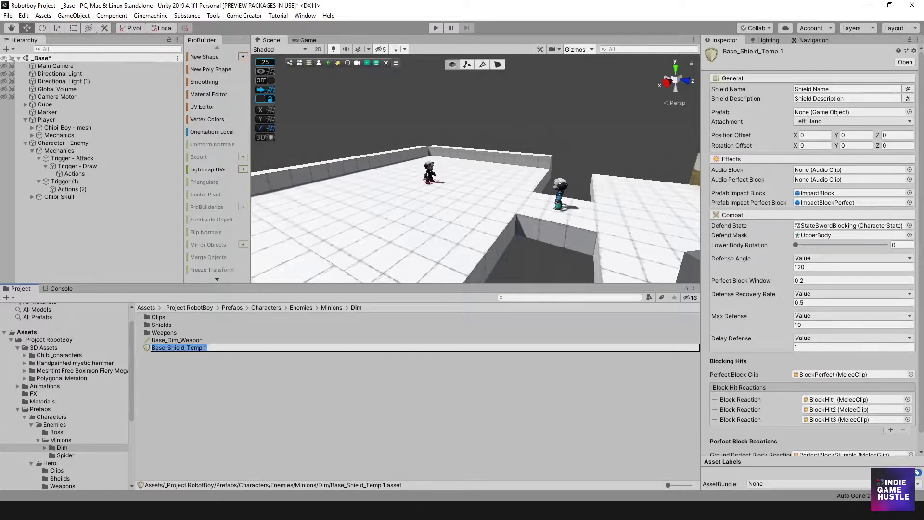
pyautogui.press('End')
pyautogui.press('BackSpace')
pyautogui.press('BackSpace')
pyautogui.press('BackSpace')
pyautogui.press('BackSpace')
pyautogui.press('BackSpace')
pyautogui.press('BackSpace')
pyautogui.write('Dim_')
pyautogui.press('Return')
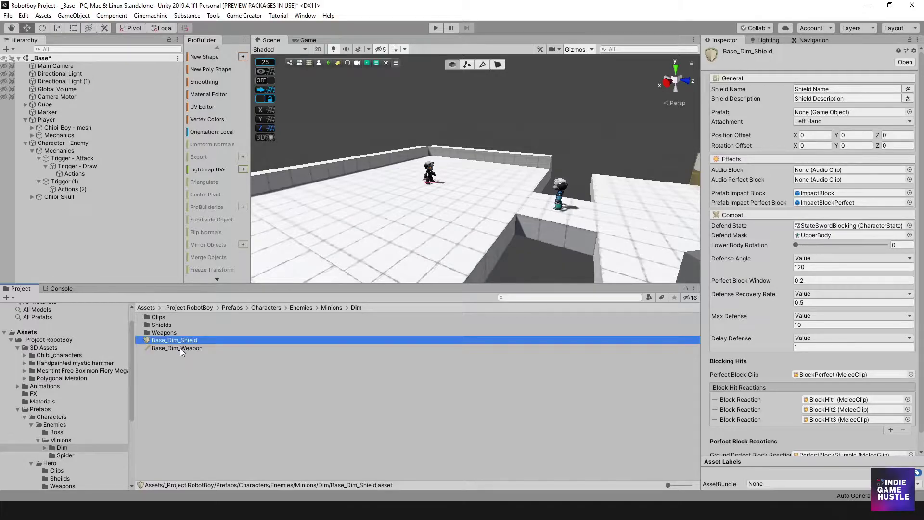
# Step: Compare Base_Dim_Shield and Base_Dim_Weapon settings, then go up to Minions
pyautogui.click(172, 368)
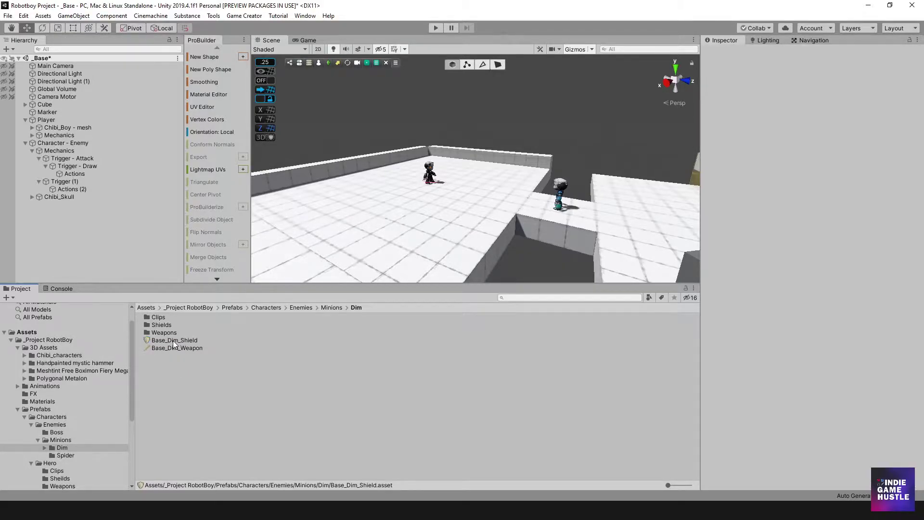
pyautogui.click(173, 340)
pyautogui.click(172, 348)
pyautogui.click(171, 332)
pyautogui.click(170, 340)
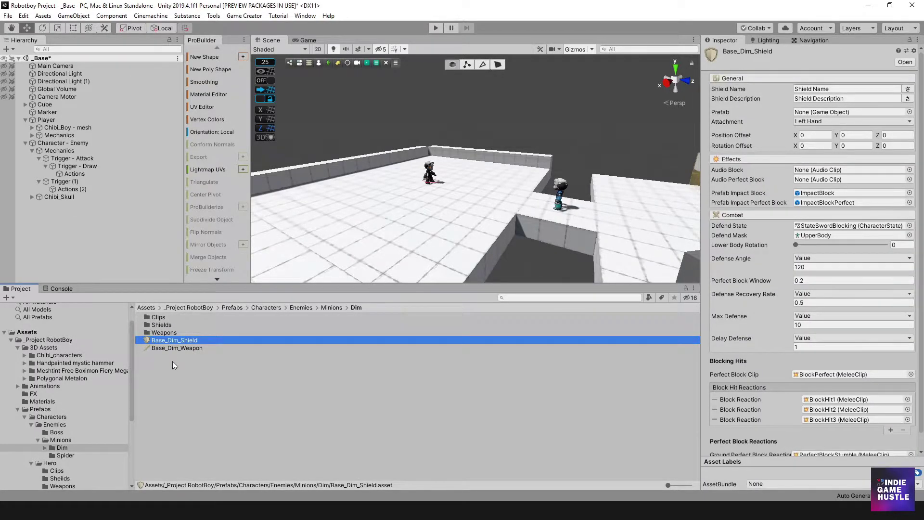
pyautogui.click(173, 361)
pyautogui.click(165, 340)
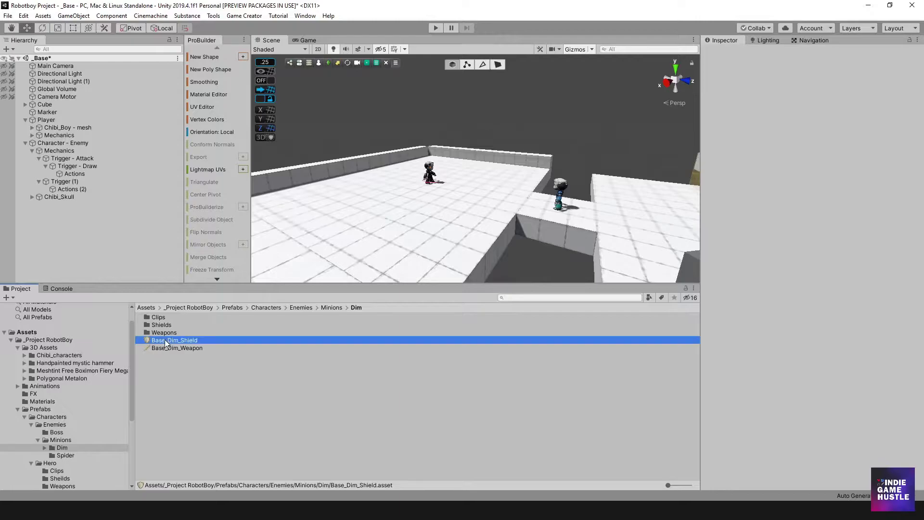
pyautogui.click(163, 346)
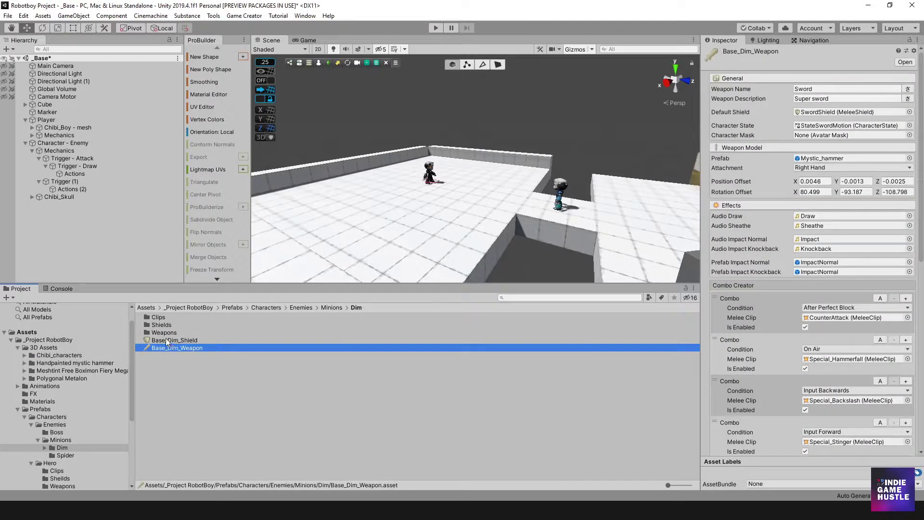
pyautogui.click(158, 340)
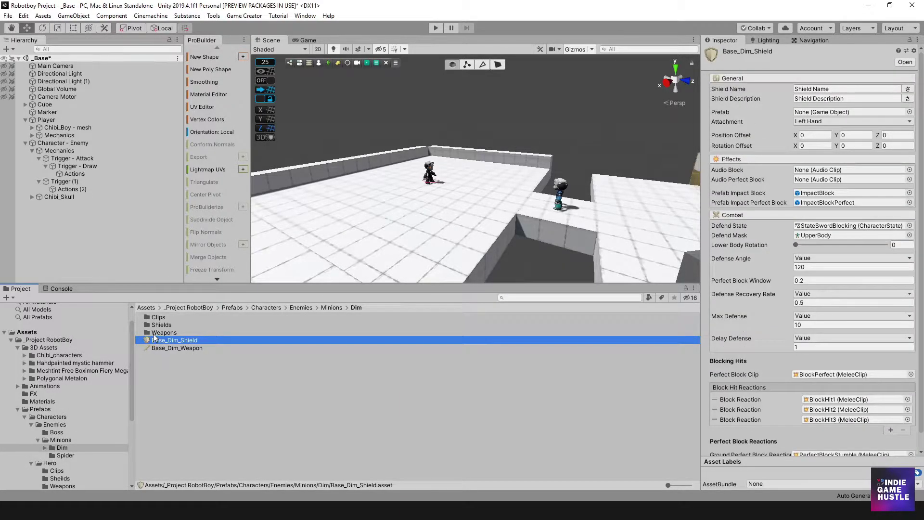
pyautogui.click(174, 351)
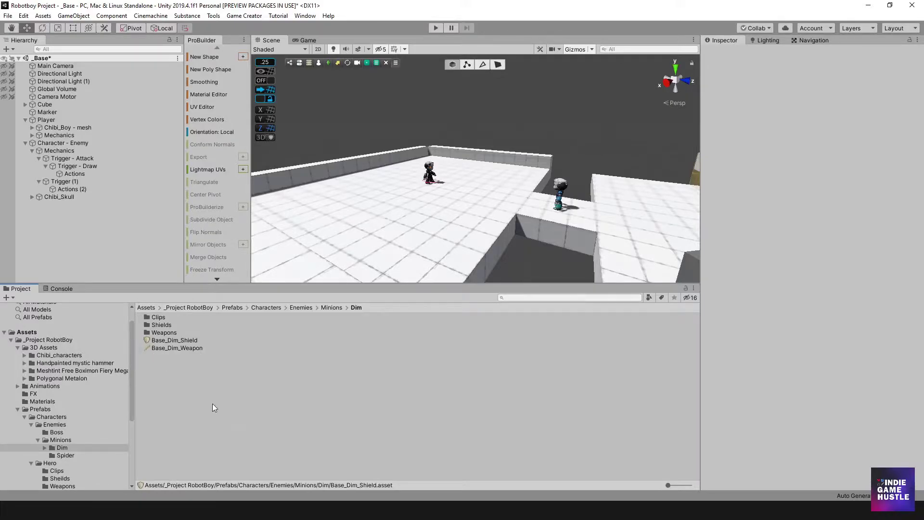
pyautogui.click(333, 308)
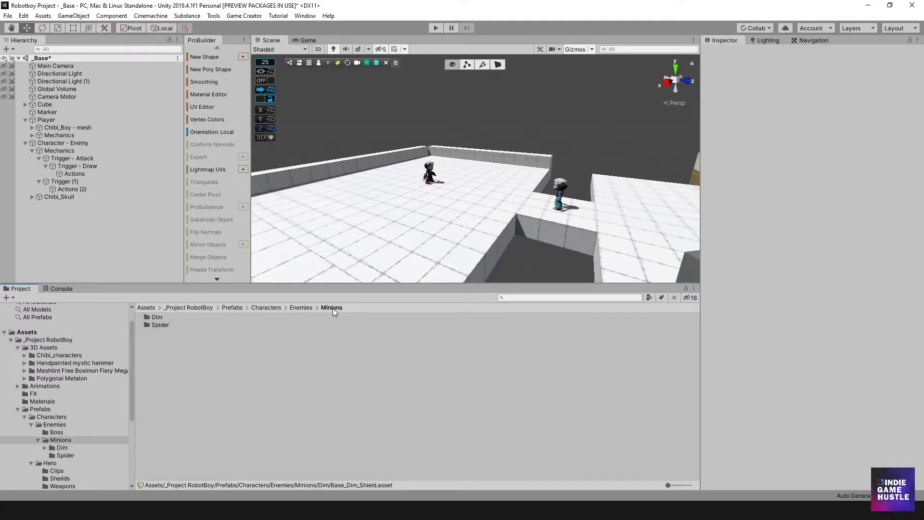
# Step: Create a new Game Creator Locomotion state asset, StateLocomotion, inside the Dim minion folder
pyautogui.doubleClick(155, 316)
pyautogui.rightClick(175, 360)
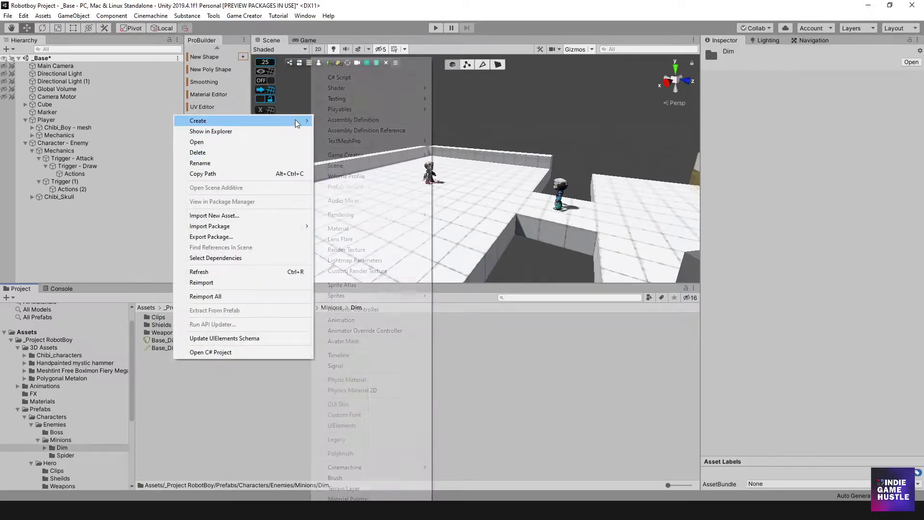
pyautogui.moveTo(300, 121)
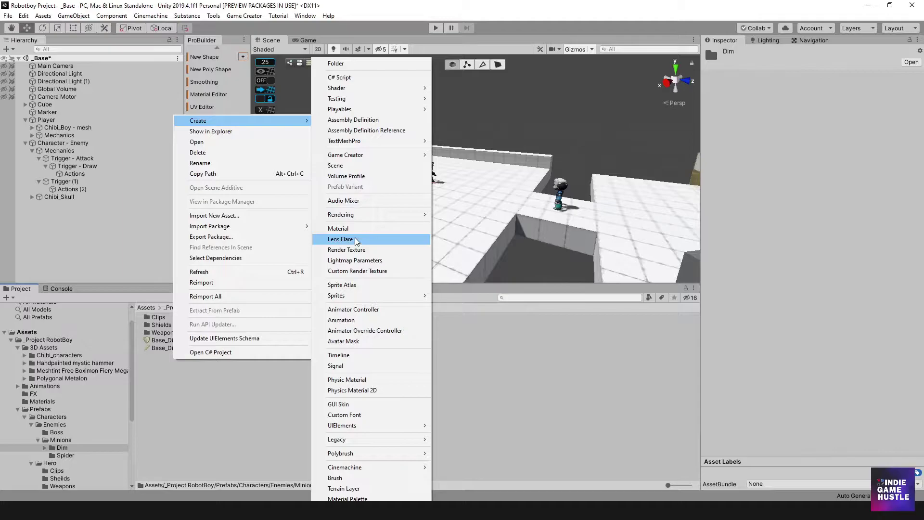
pyautogui.moveTo(372, 157)
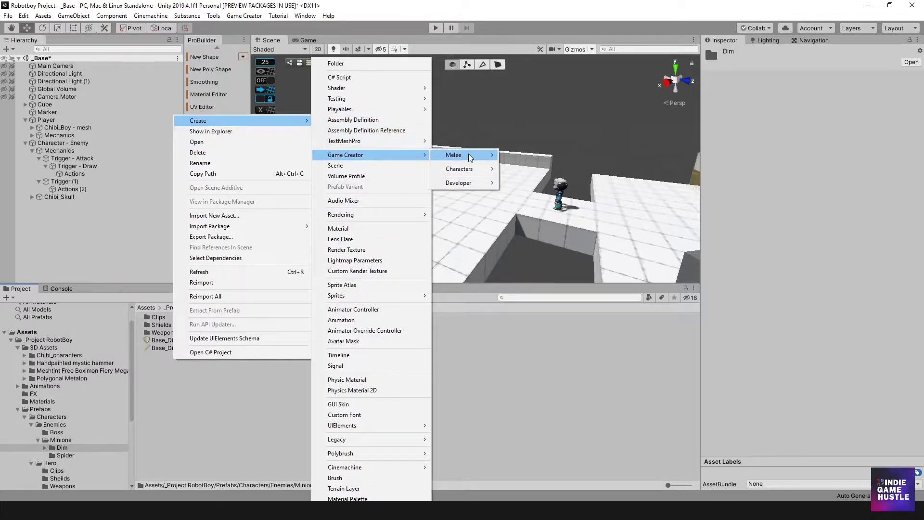
pyautogui.moveTo(458, 169)
pyautogui.click(535, 180)
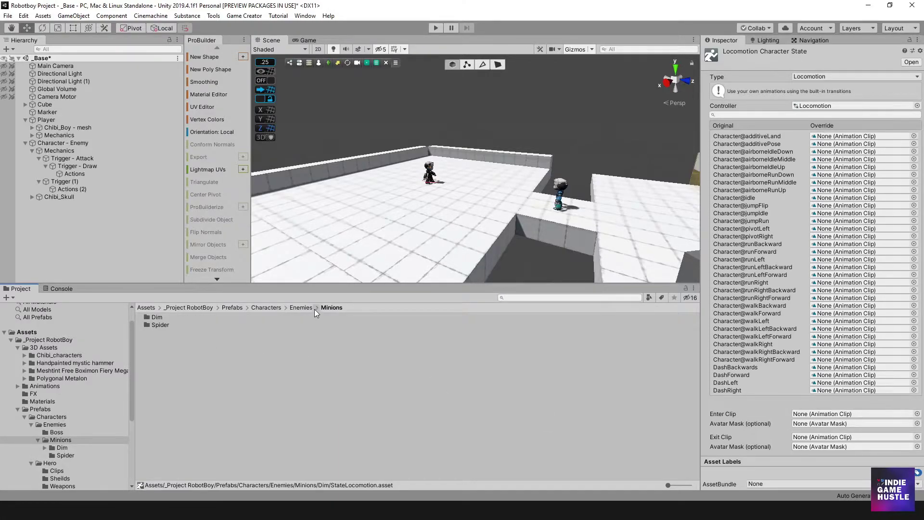
pyautogui.doubleClick(148, 316)
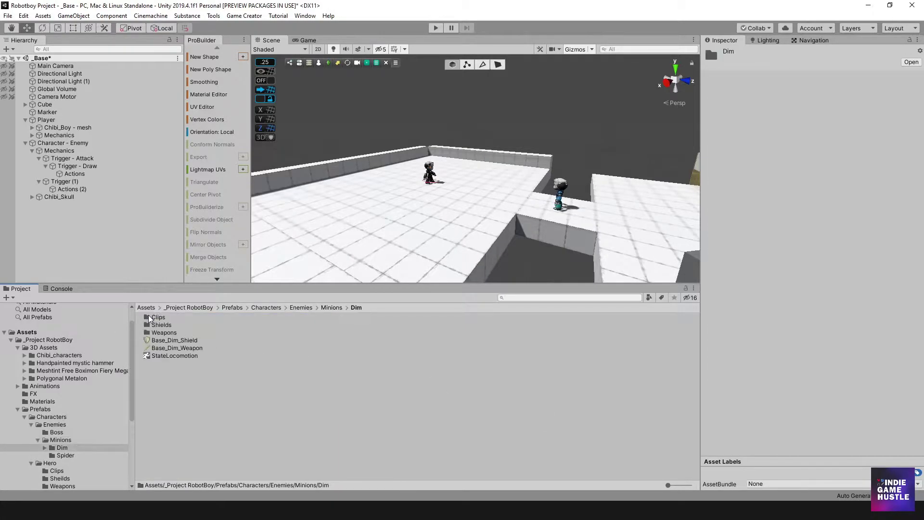
# Step: Add the prefix Dim_ to StateLocomotion, making it Dim_StateLocomotion
pyautogui.click(155, 355)
pyautogui.click(164, 355)
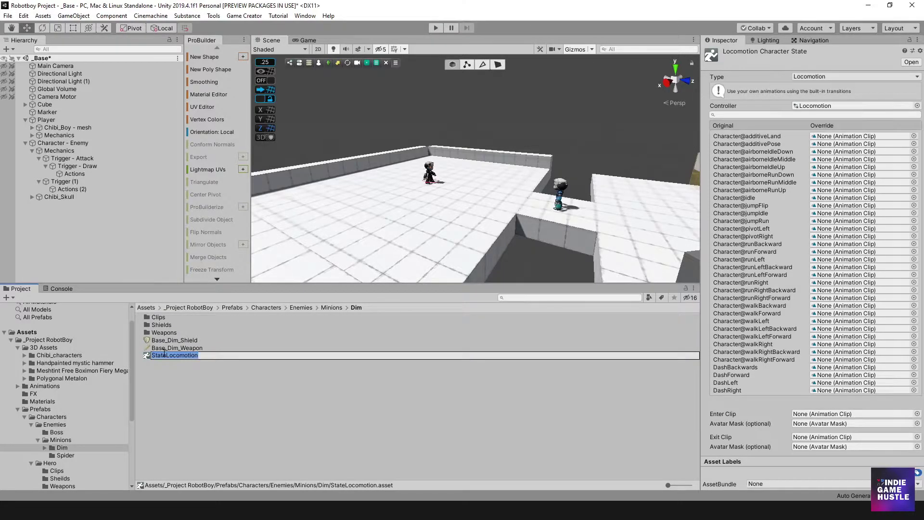
pyautogui.click(164, 355)
pyautogui.write('Dim_')
pyautogui.press('Return')
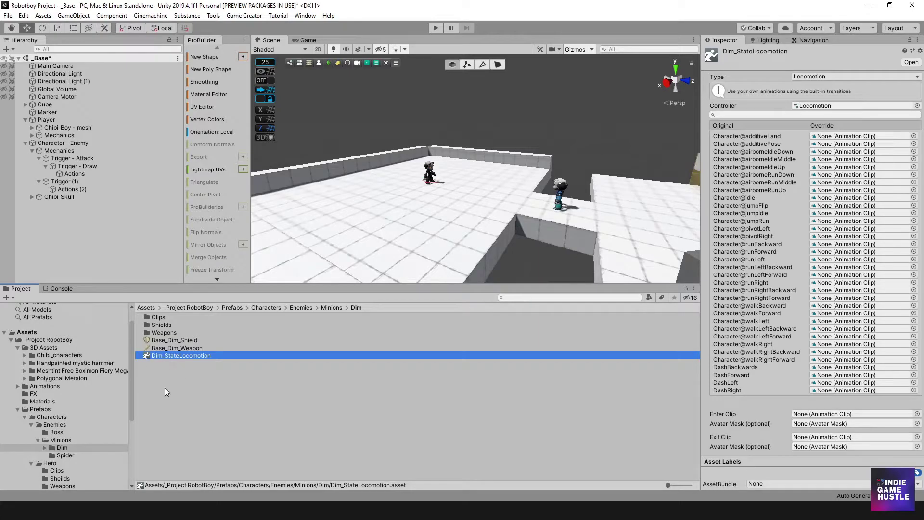
# Step: Reselect Dim_StateLocomotion to review its Locomotion clip overrides, all set to None
pyautogui.click(185, 376)
pyautogui.click(179, 356)
pyautogui.click(184, 368)
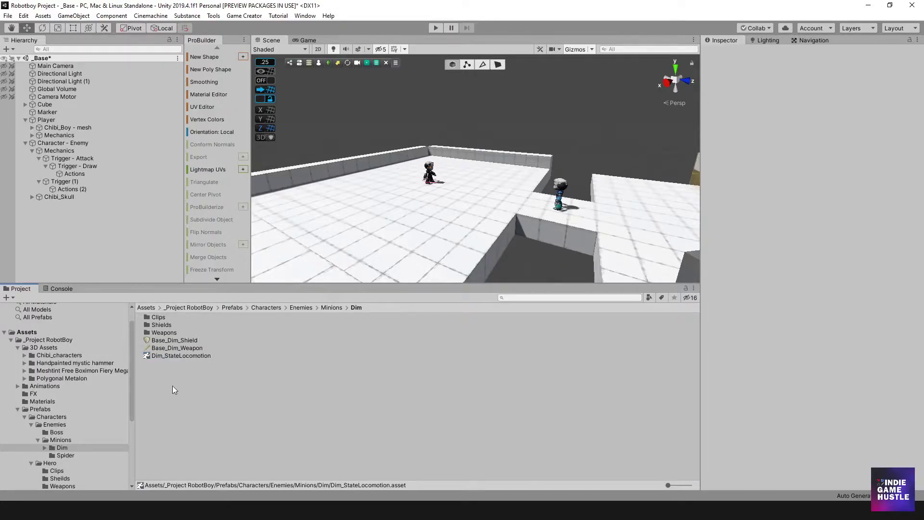
pyautogui.click(189, 356)
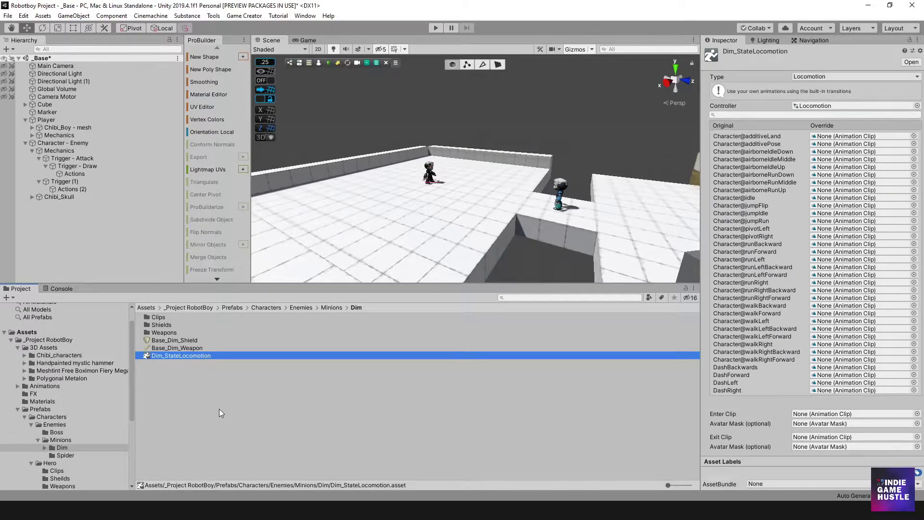
pyautogui.click(203, 362)
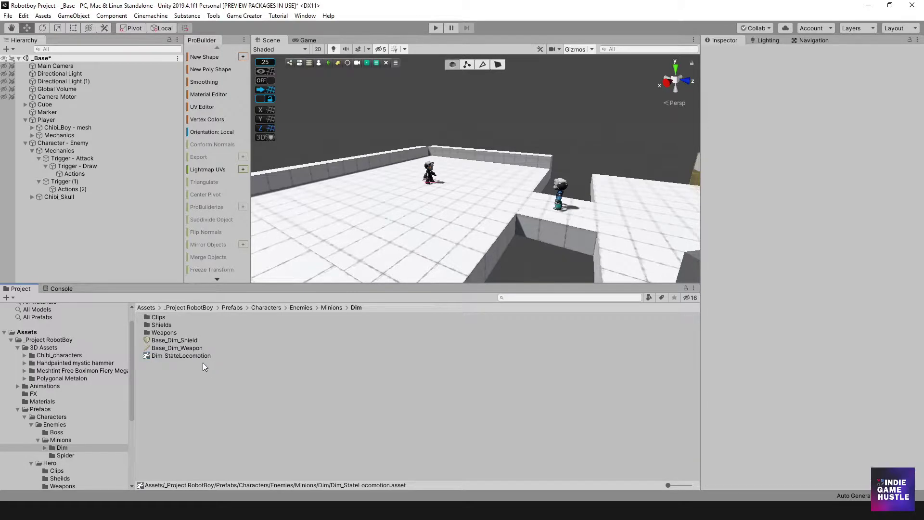
pyautogui.click(219, 357)
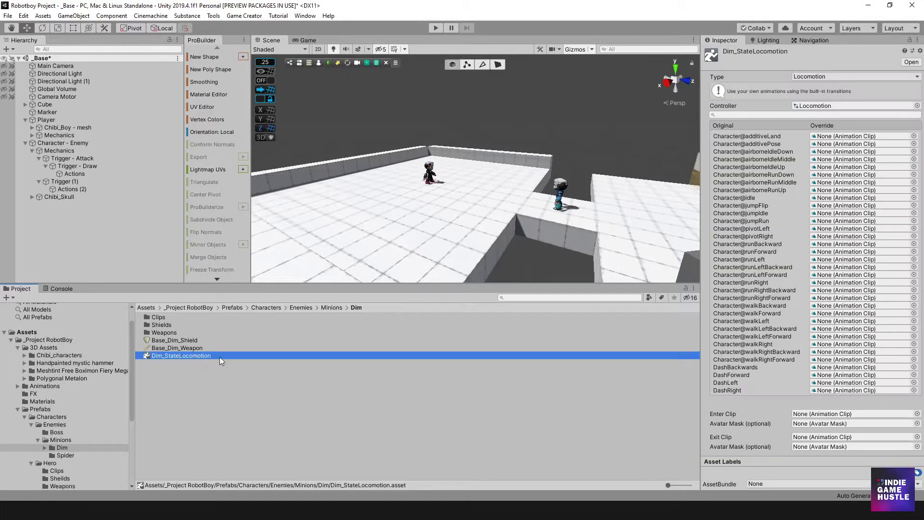
# Step: Search the clip picker for 'id' and assign the Boximon Fiery Idle.anim clip to Character@idle
pyautogui.click(914, 198)
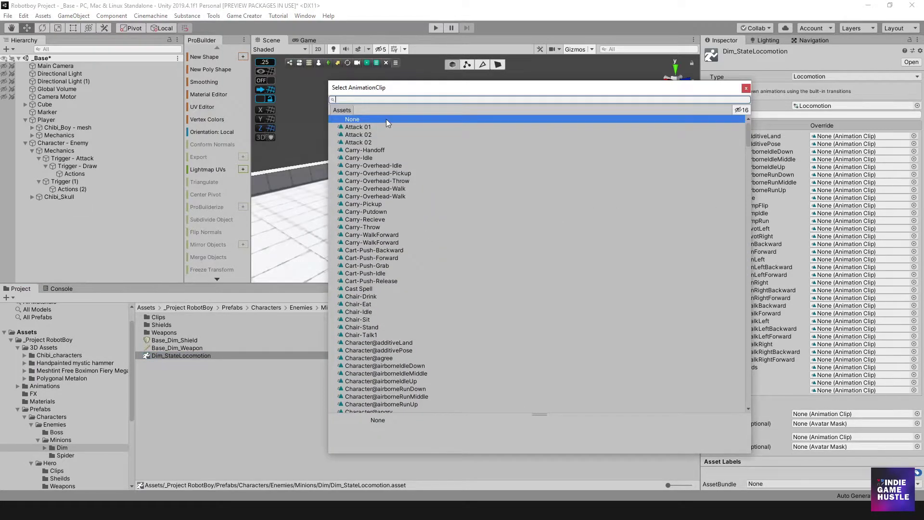
pyautogui.scroll(-15, 434, 261)
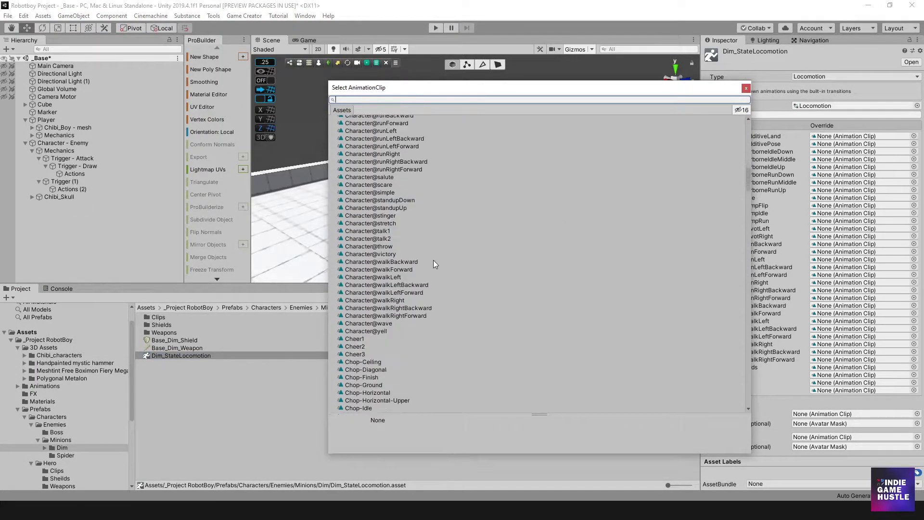
pyautogui.write('idle')
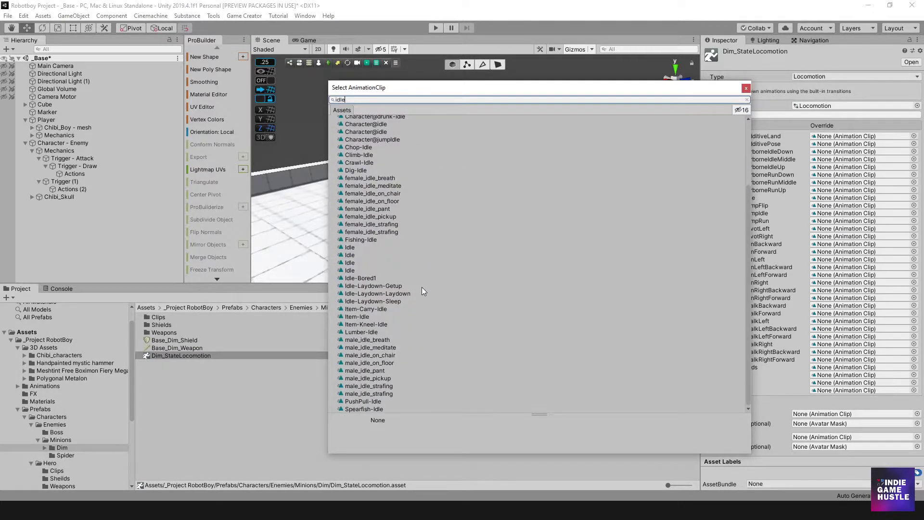
pyautogui.scroll(4, 421, 288)
pyautogui.press('Down')
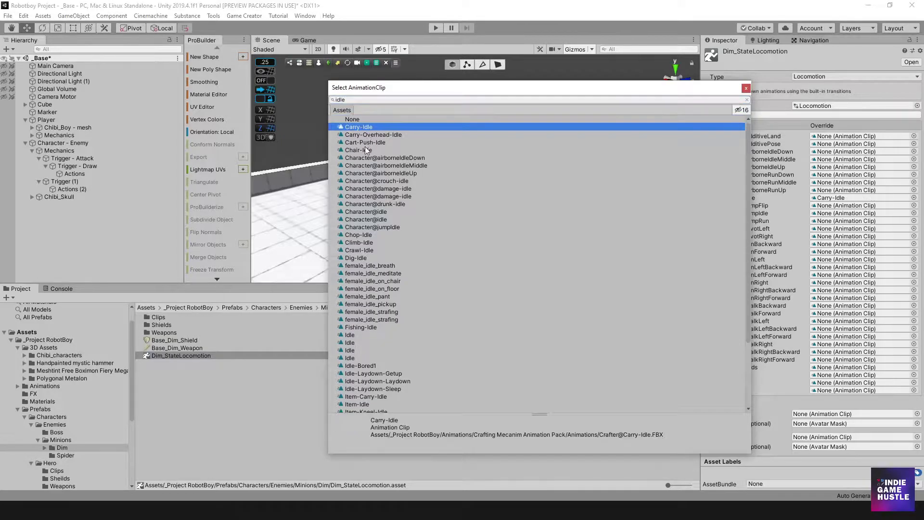
pyautogui.click(351, 335)
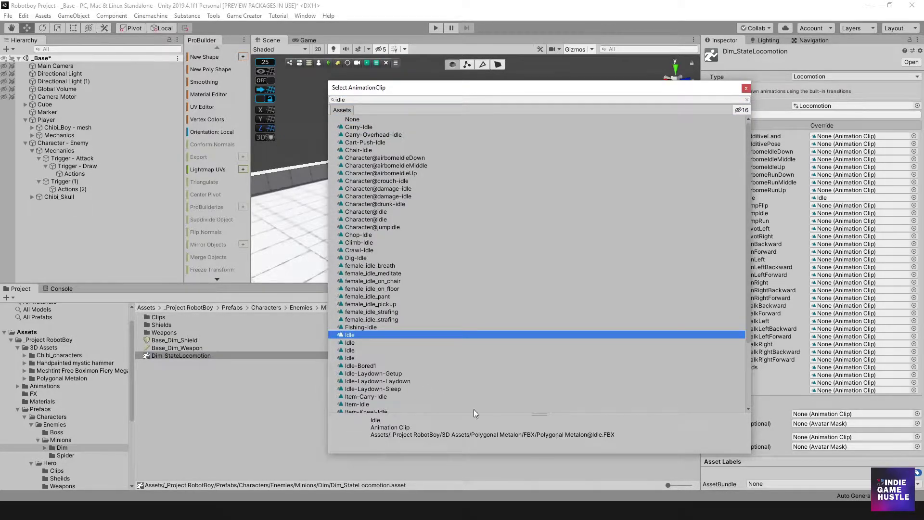
pyautogui.press('Down')
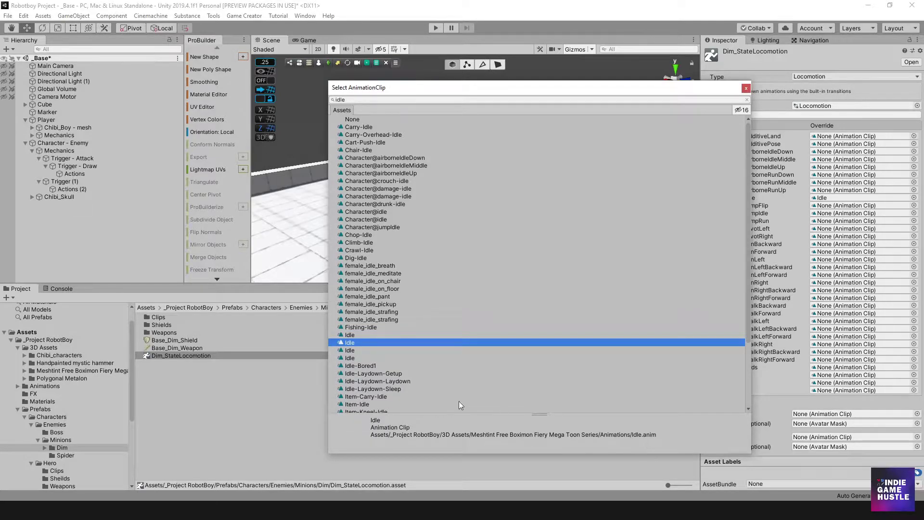
pyautogui.click(351, 351)
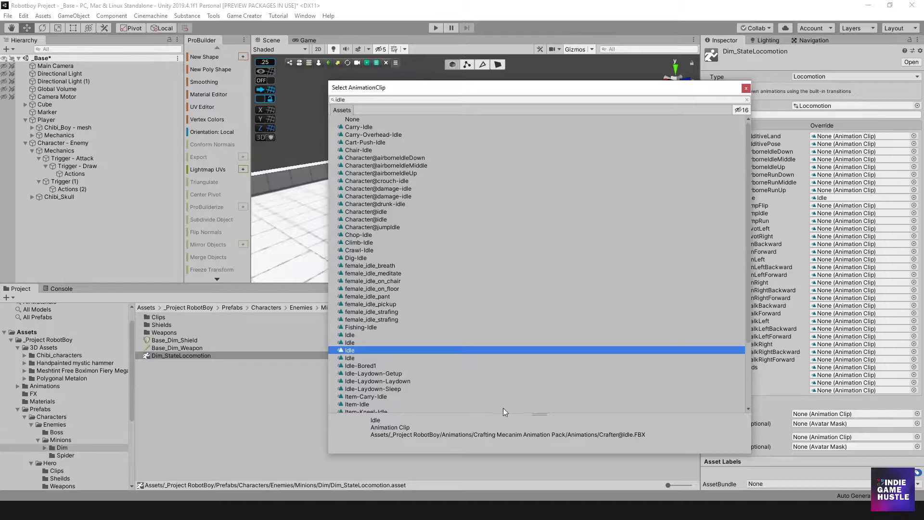
pyautogui.click(354, 342)
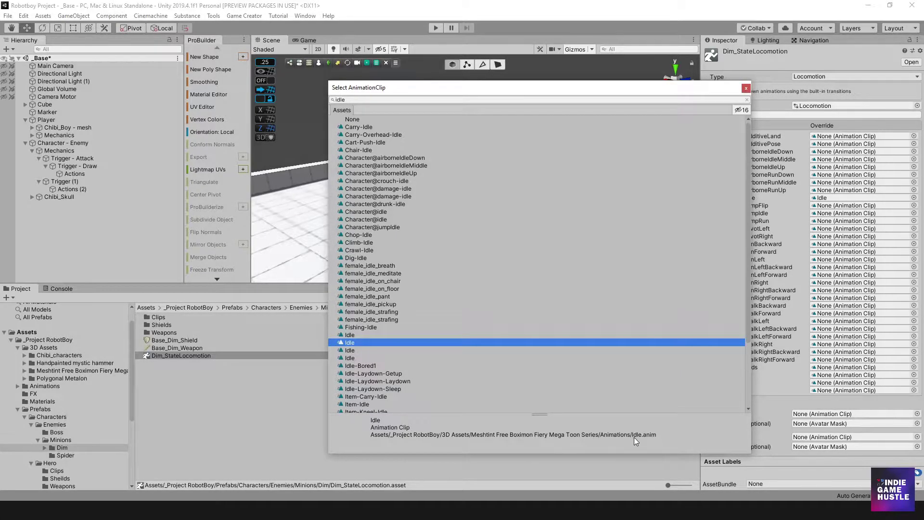
pyautogui.doubleClick(349, 343)
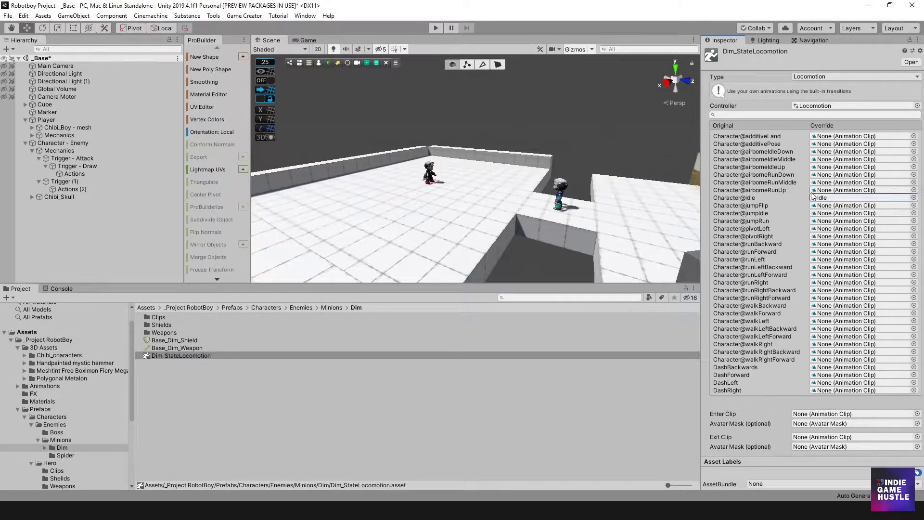
# Step: Locate the assigned Idle clip and preview the Idle animation inside Boximon@Idle
pyautogui.click(824, 201)
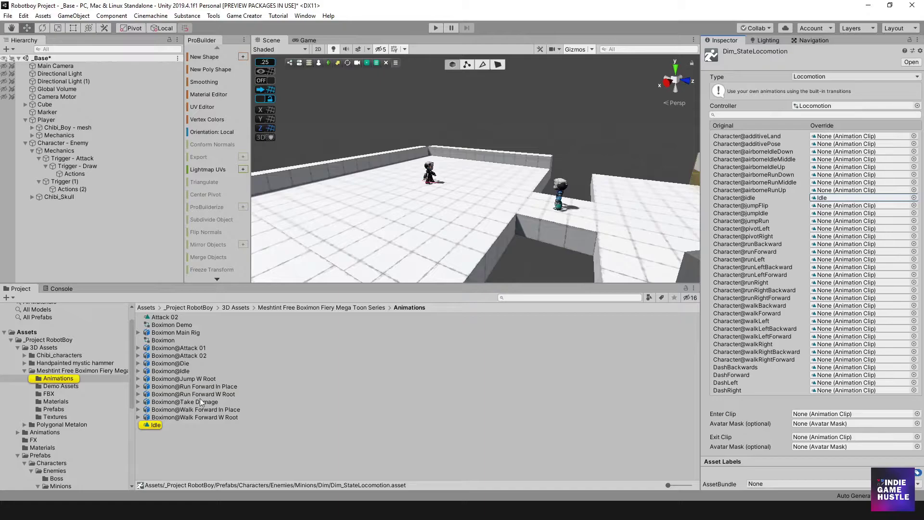
pyautogui.click(177, 444)
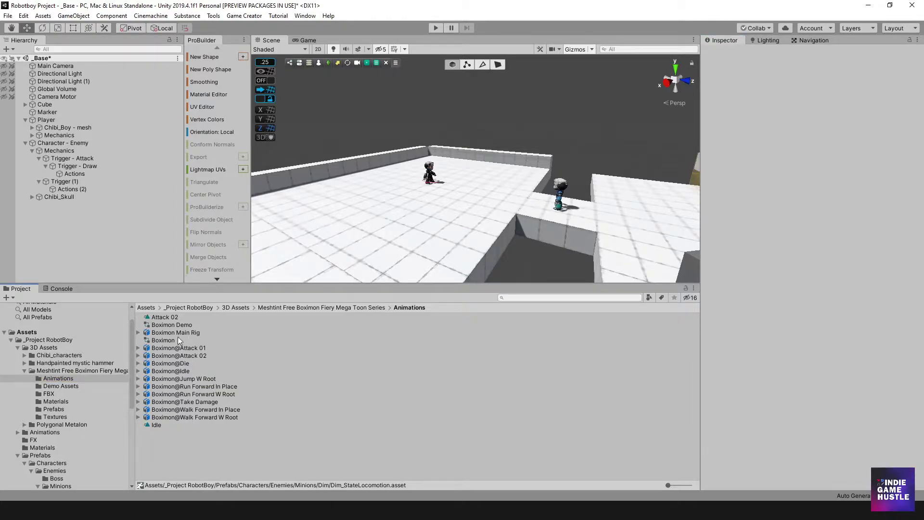
pyautogui.click(159, 371)
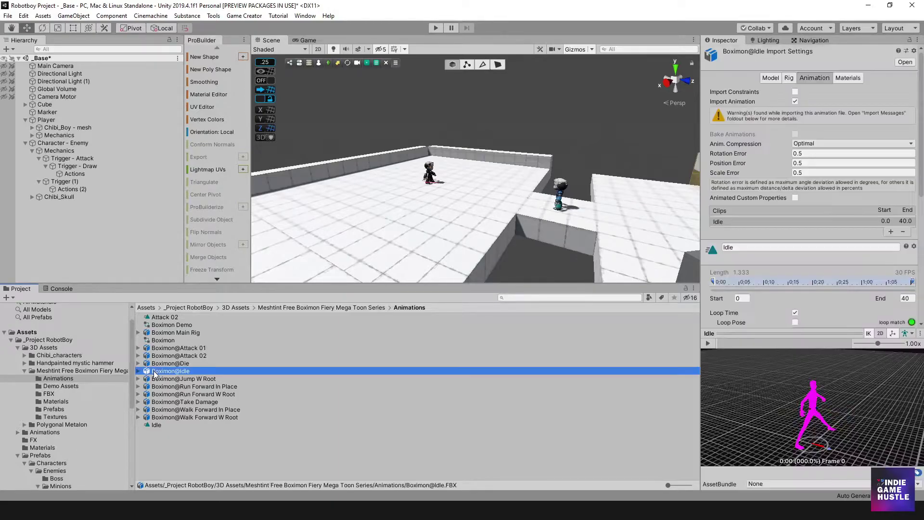
pyautogui.click(138, 370)
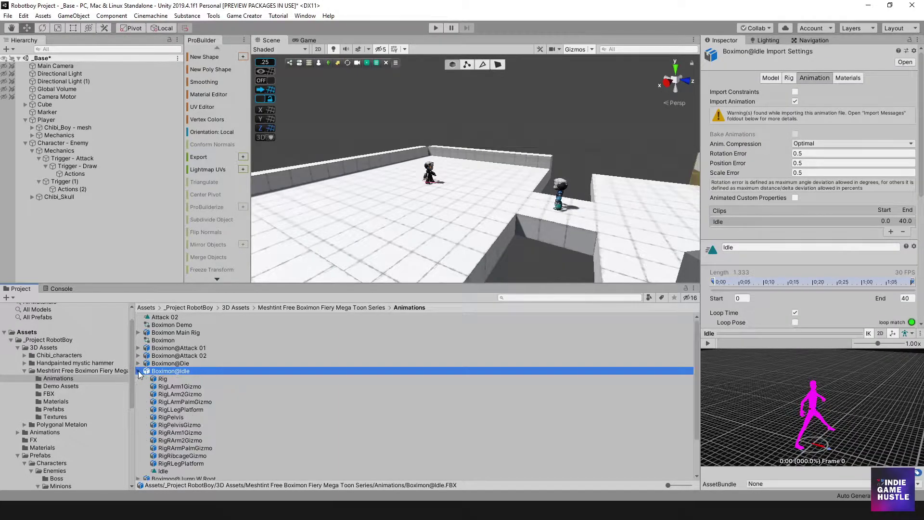
pyautogui.scroll(-3, 160, 424)
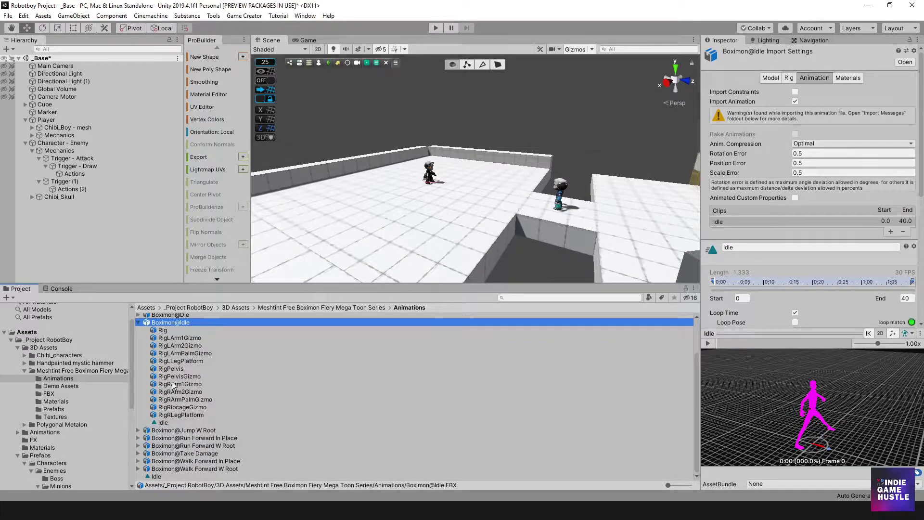
pyautogui.click(163, 423)
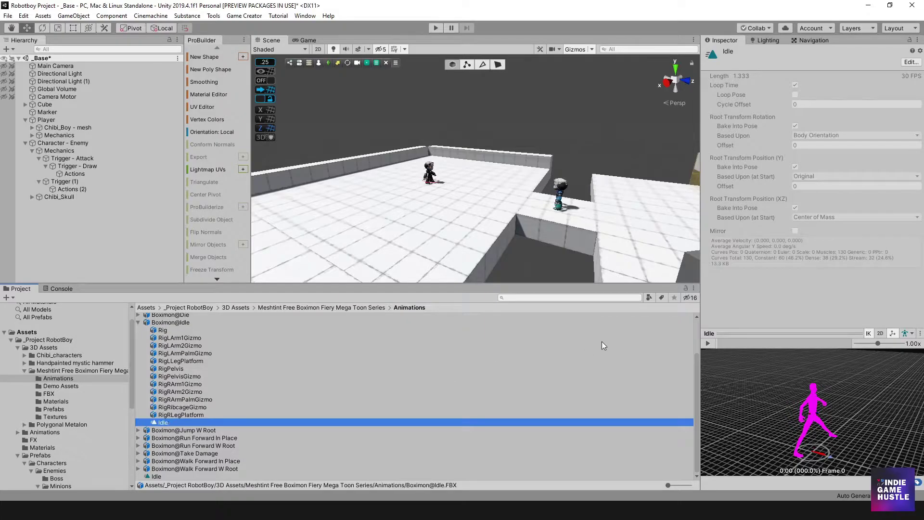
pyautogui.click(706, 343)
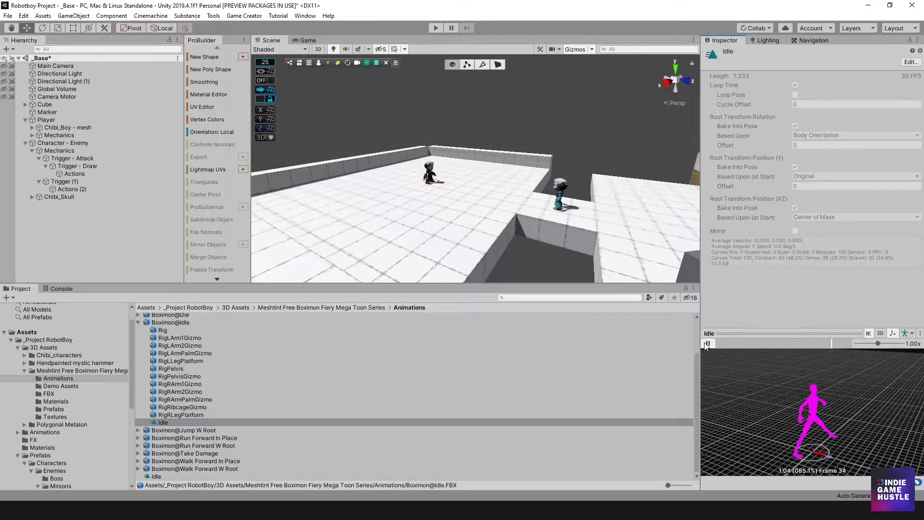
pyautogui.click(706, 344)
# Step: Open the standalone Idle clip's settings and its Root Transform Position (Y) Offset of 0.25
pyautogui.click(155, 477)
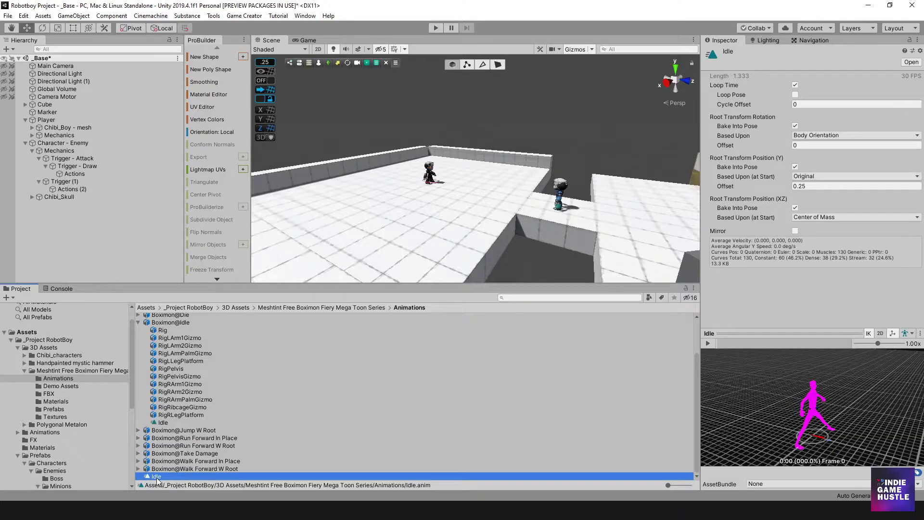
pyautogui.click(163, 422)
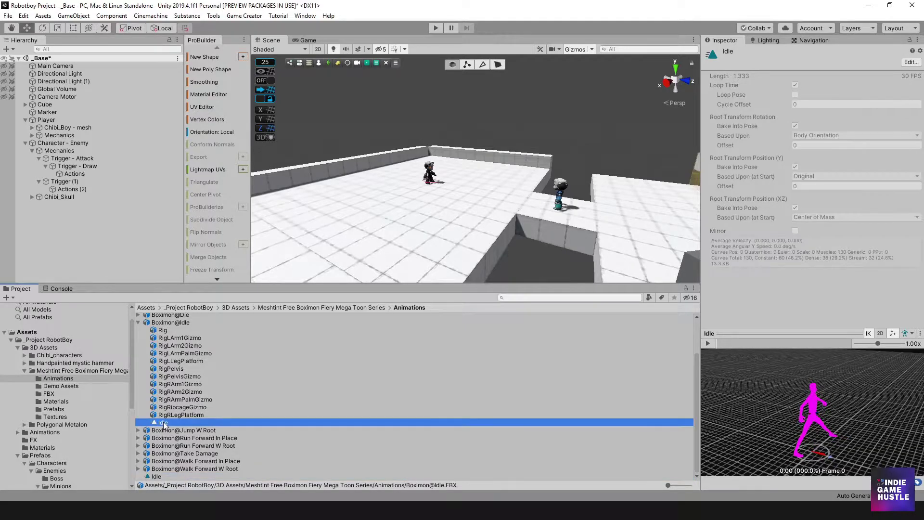
pyautogui.click(155, 477)
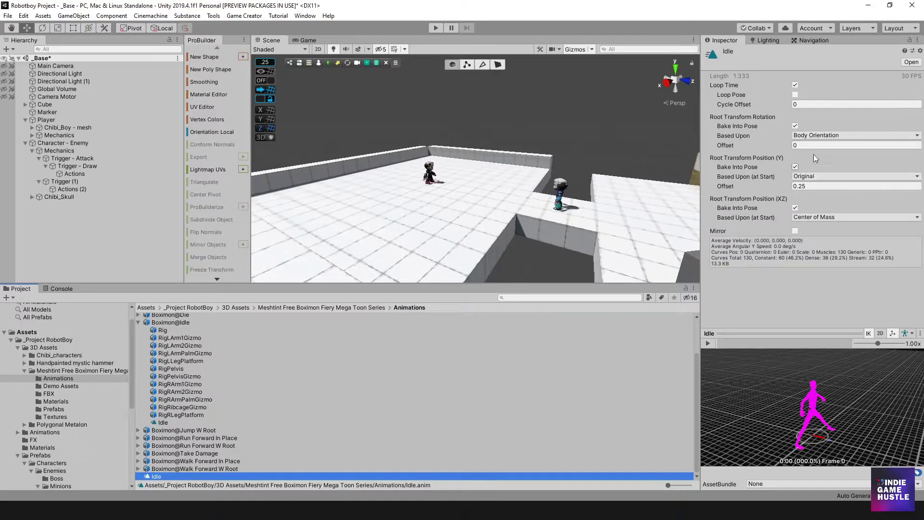
pyautogui.click(813, 186)
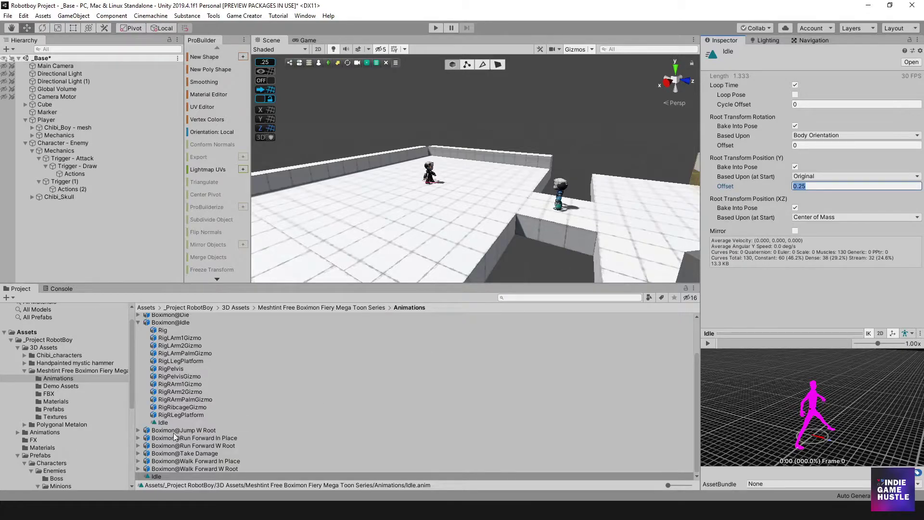
# Step: Rename the standalone Idle clip to Dim_Idle
pyautogui.rightClick(157, 477)
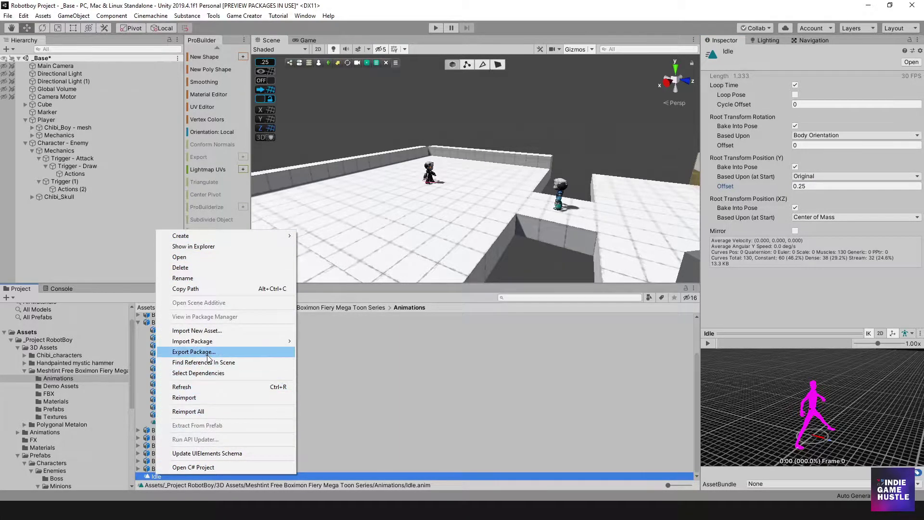
pyautogui.click(202, 278)
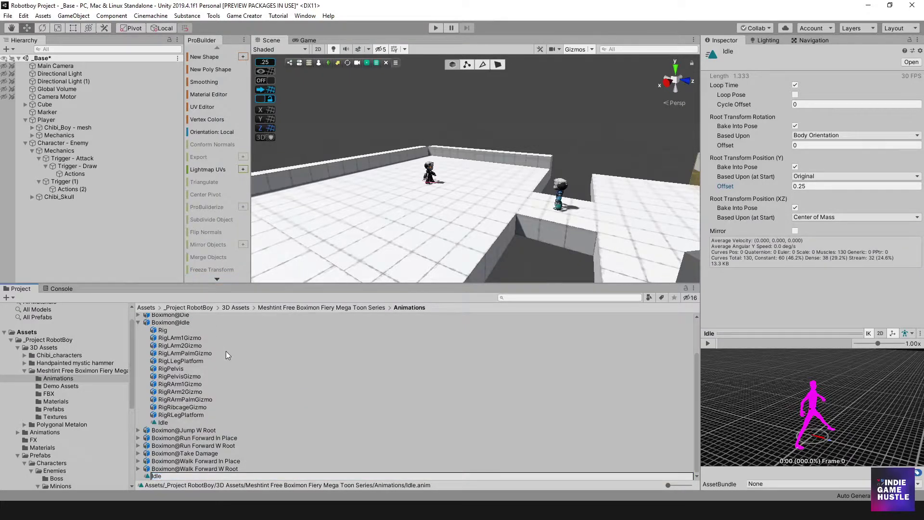
pyautogui.write('Dim_')
pyautogui.press('Return')
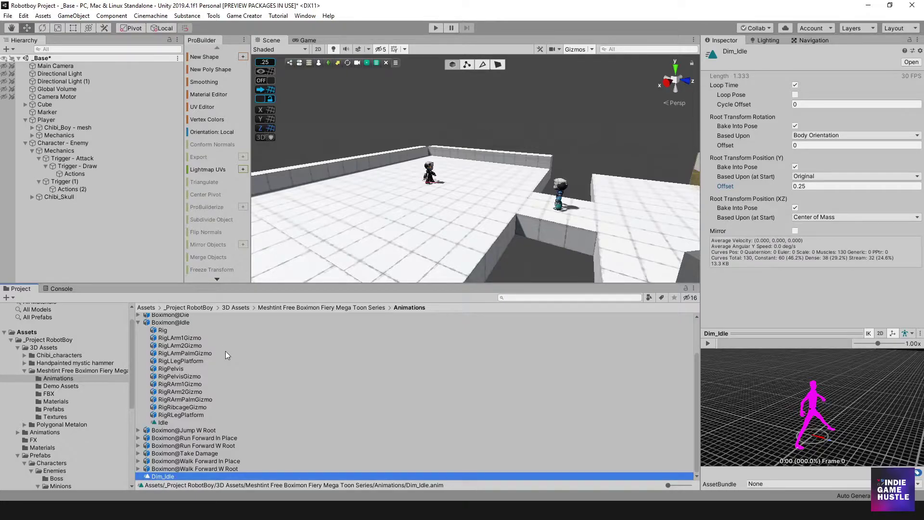
# Step: Collapse Boximon@Idle, then show and expand the Boximon@Attack 02 model
pyautogui.click(138, 322)
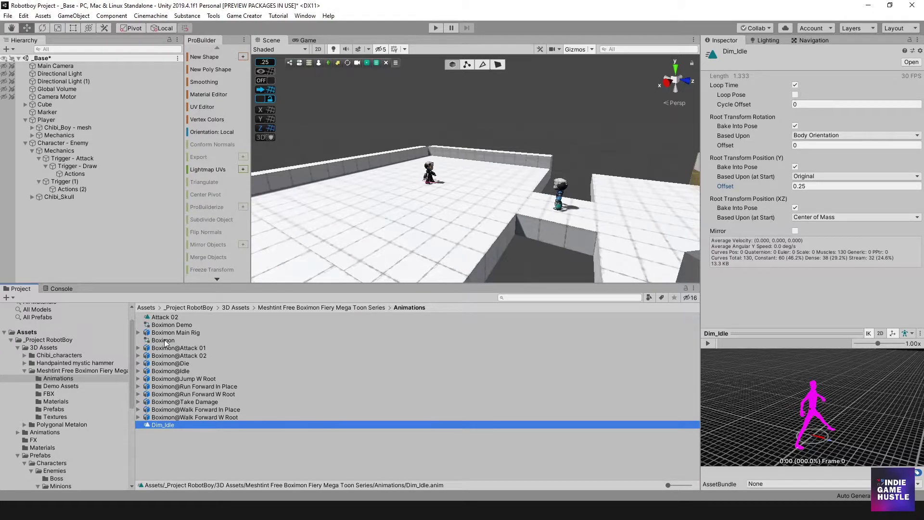
pyautogui.click(169, 356)
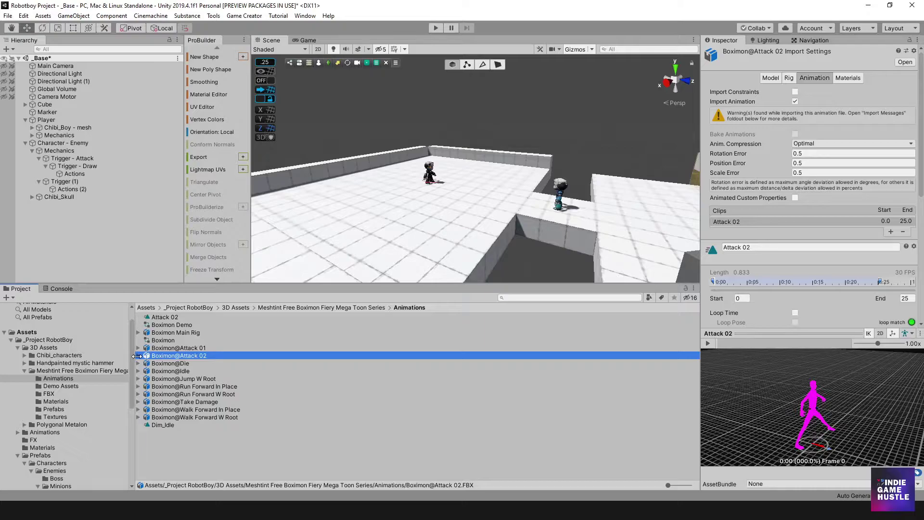
pyautogui.click(139, 355)
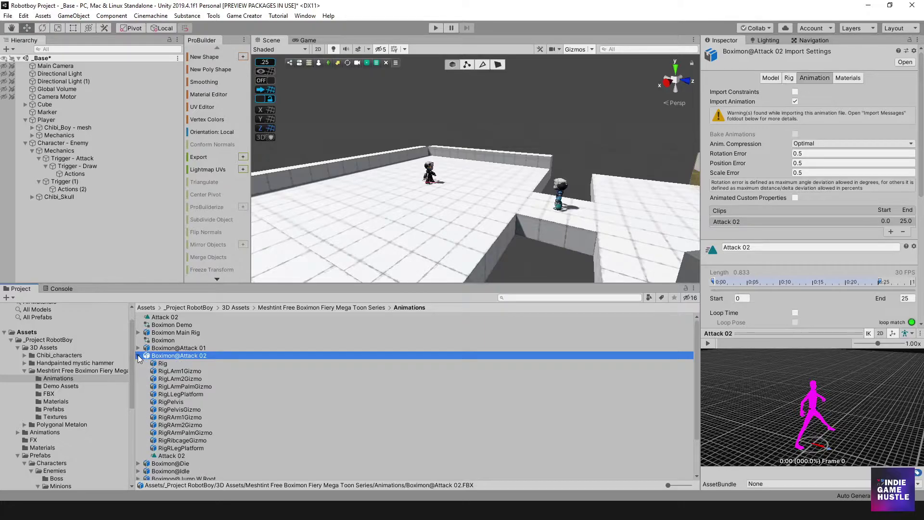
# Step: Select the standalone Attack 02 clip and preview its animation
pyautogui.click(171, 456)
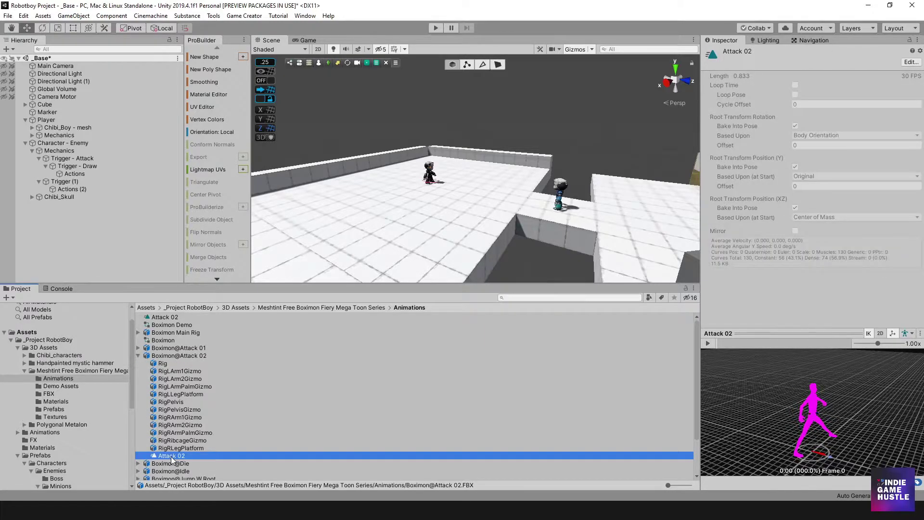
pyautogui.click(164, 317)
pyautogui.click(708, 343)
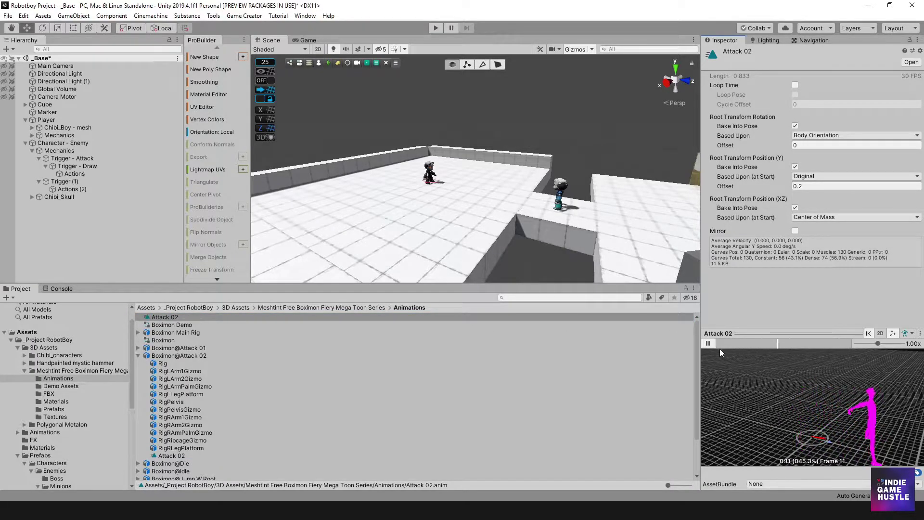
pyautogui.click(707, 344)
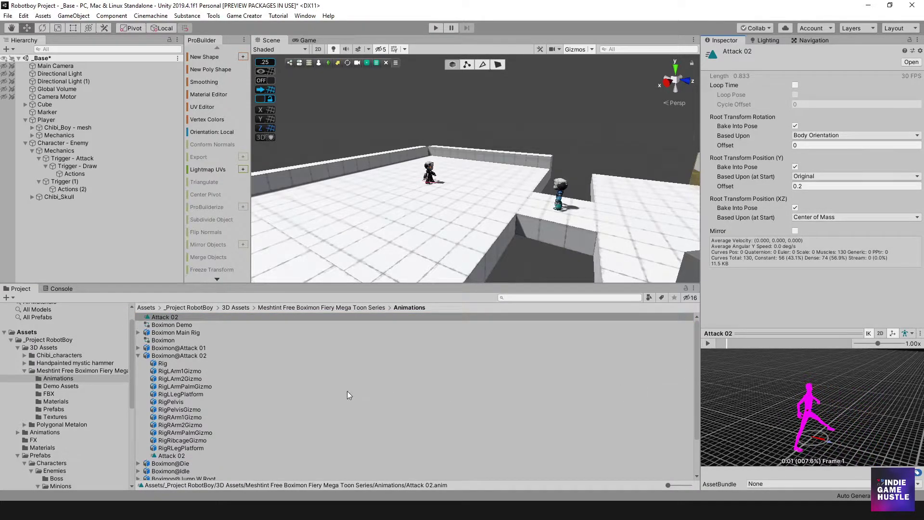
# Step: Rename the Attack 02 clip to Dim_Chump_Attack 02
pyautogui.rightClick(161, 320)
pyautogui.click(220, 121)
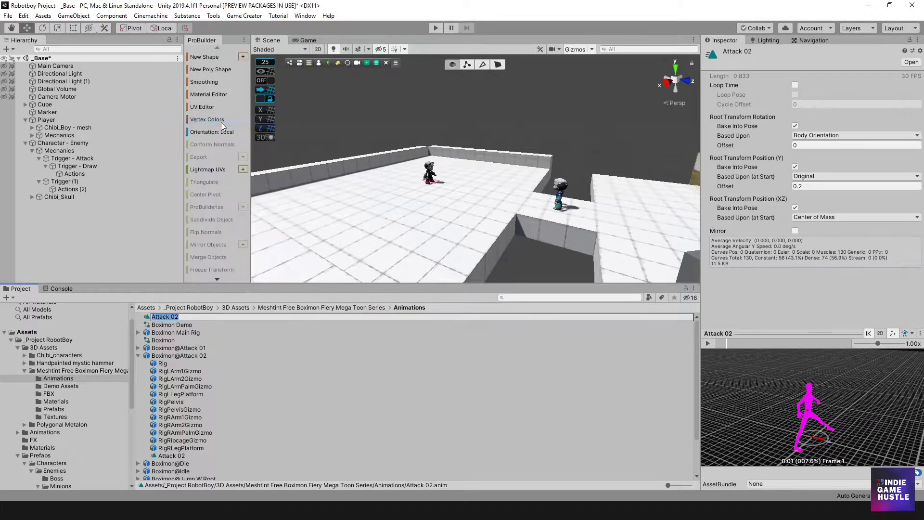
pyautogui.press('Home')
pyautogui.write('Dim_')
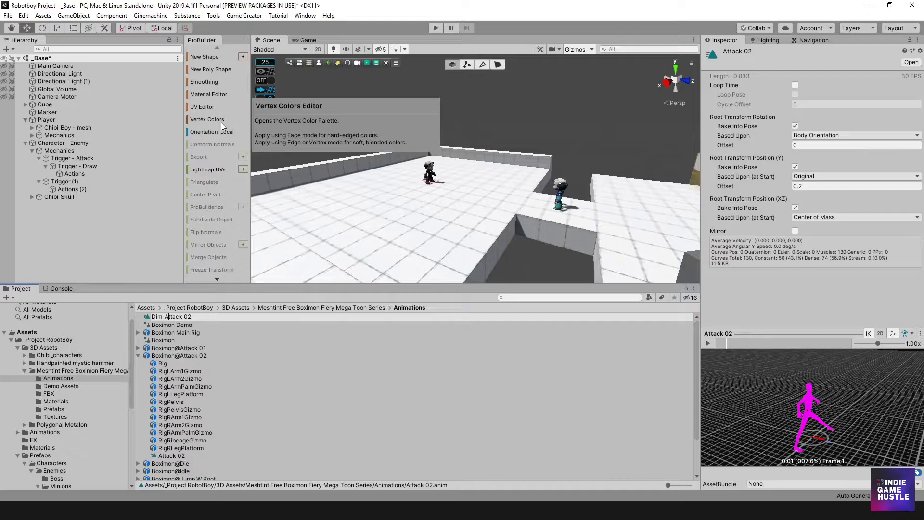
pyautogui.write('Chumo')
pyautogui.press('BackSpace')
pyautogui.press('BackSpace')
pyautogui.write('mp_')
pyautogui.press('Return')
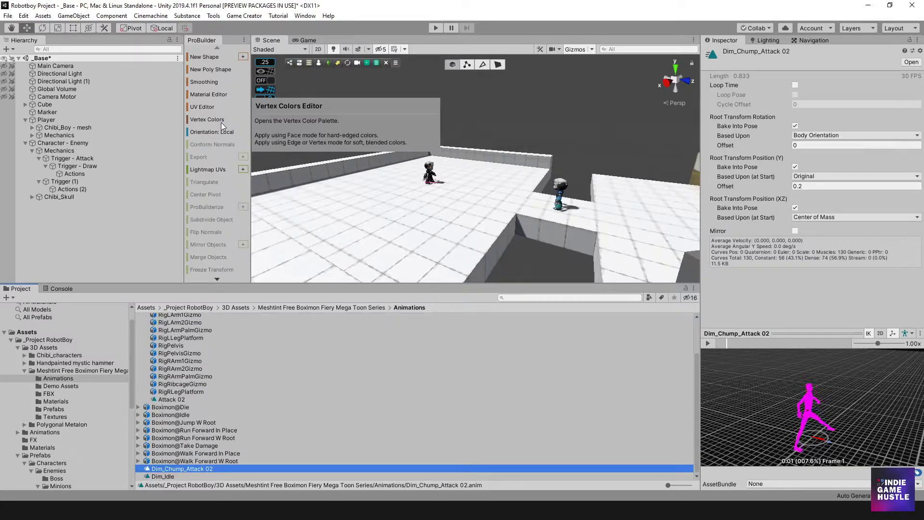
pyautogui.scroll(3, 183, 415)
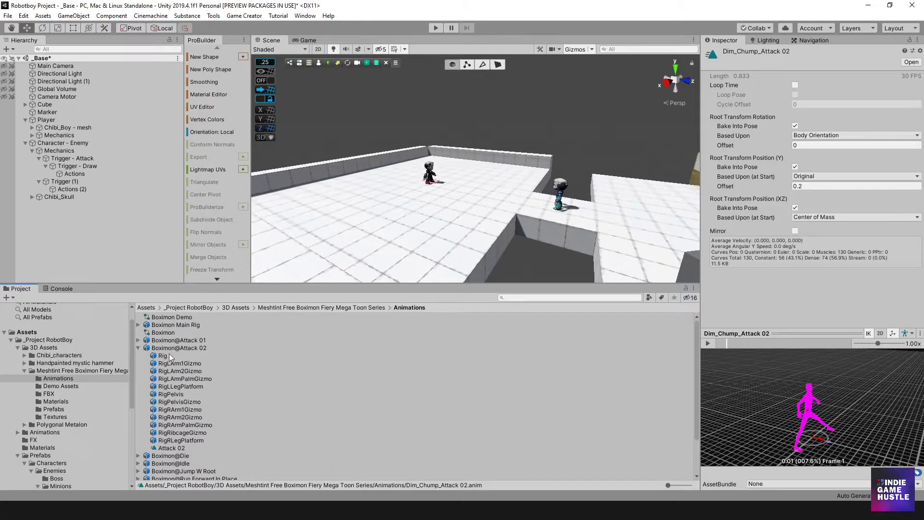
# Step: Collapse Boximon@Attack 02 and check the Dim_Idle and Dim_Chump_Attack 02 clips
pyautogui.click(138, 348)
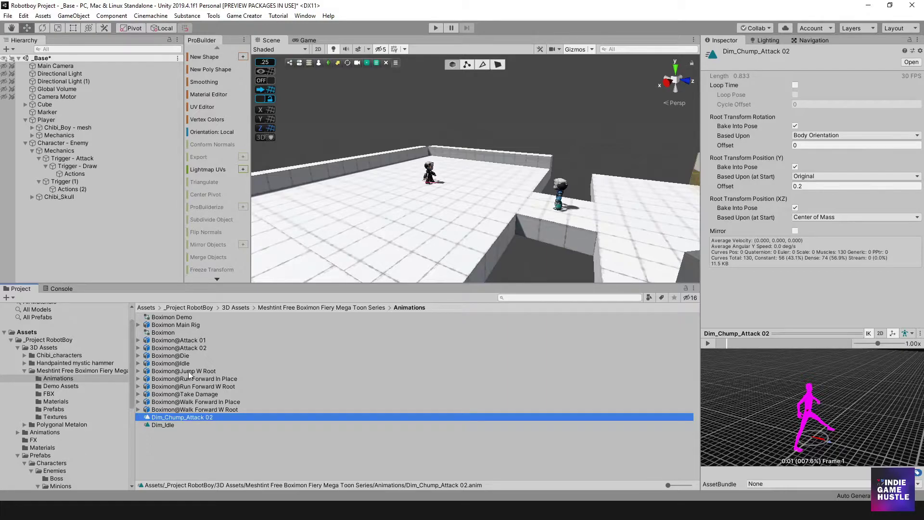
pyautogui.click(172, 425)
pyautogui.click(175, 418)
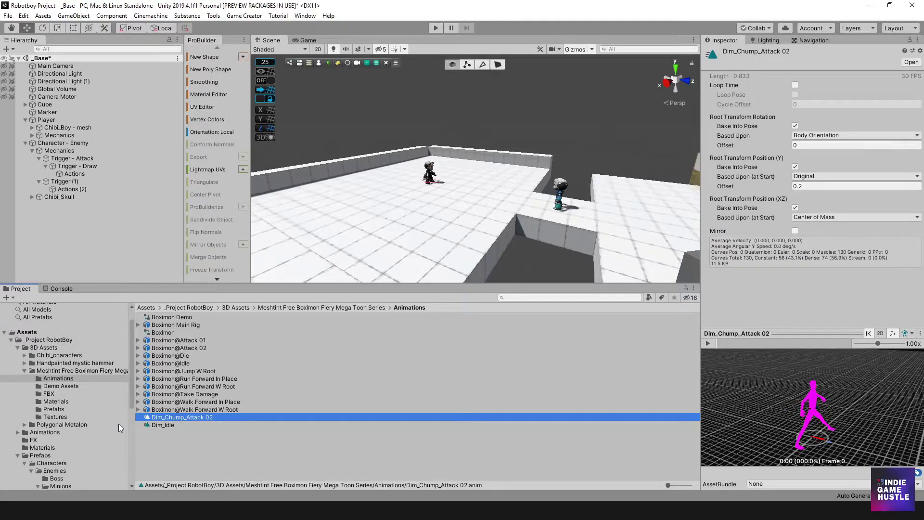
# Step: Browse to Prefabs > Characters > Enemies > Minions > Dim and show Dim_StateLocomotion's Dim_Idle override
pyautogui.click(25, 371)
pyautogui.click(33, 411)
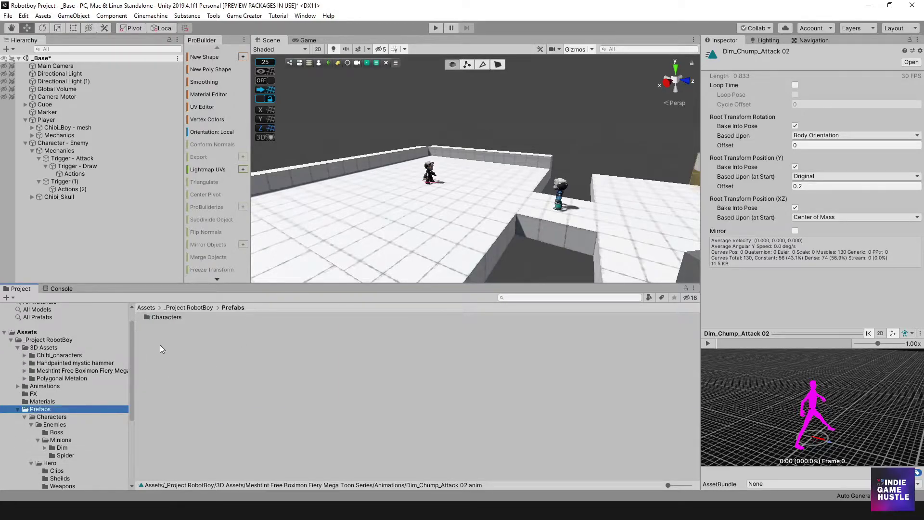
pyautogui.doubleClick(161, 317)
pyautogui.doubleClick(159, 318)
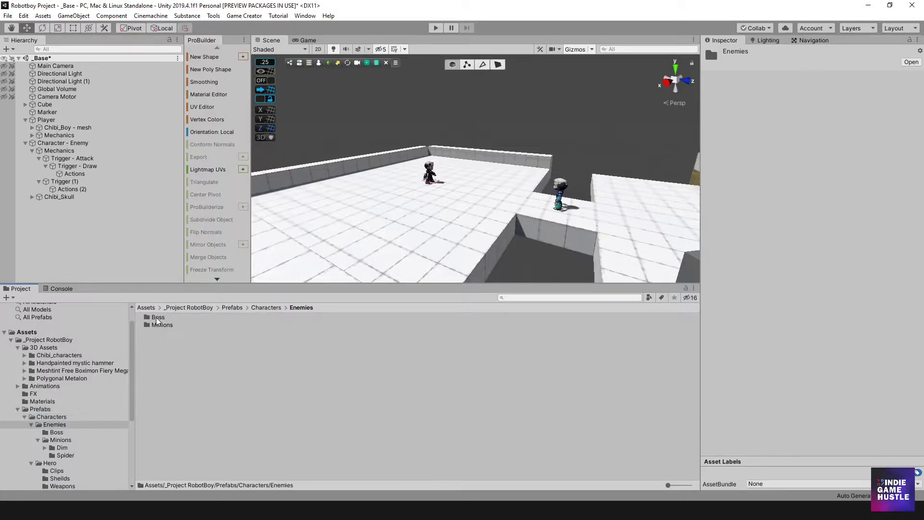
pyautogui.click(157, 326)
pyautogui.doubleClick(157, 325)
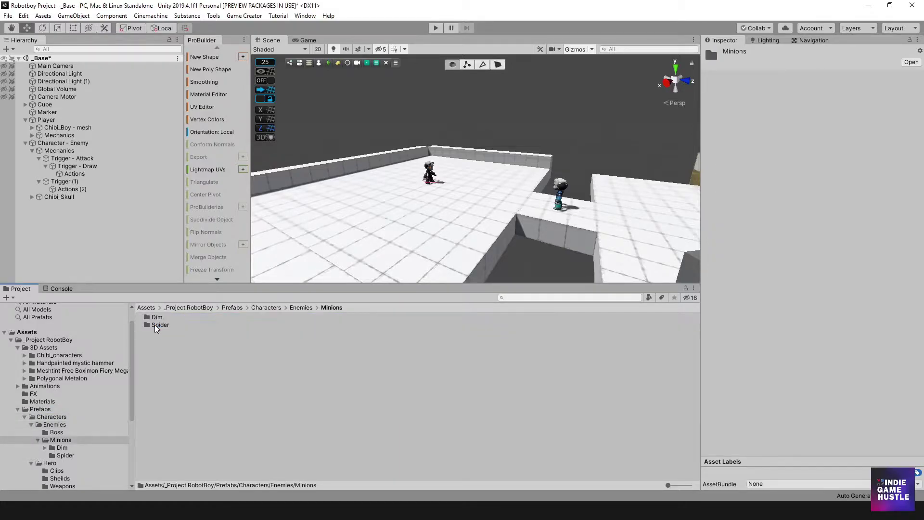
pyautogui.doubleClick(158, 318)
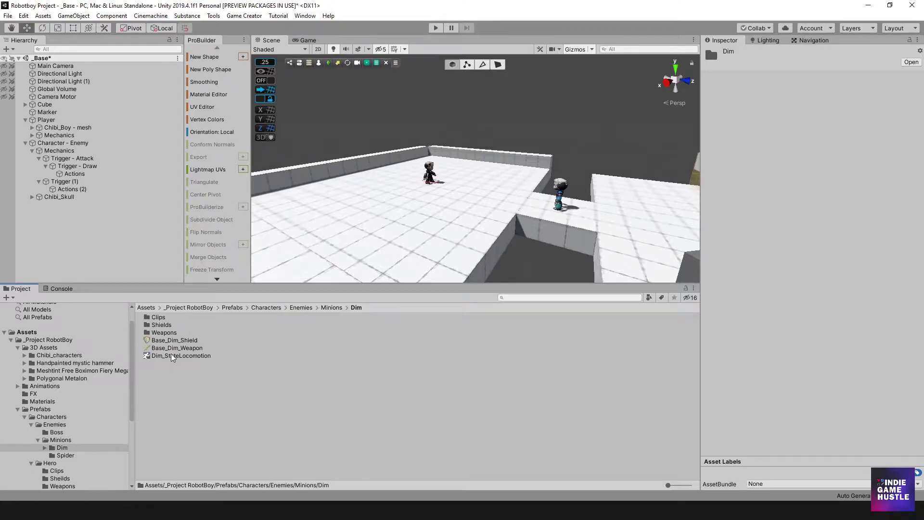
pyautogui.click(212, 355)
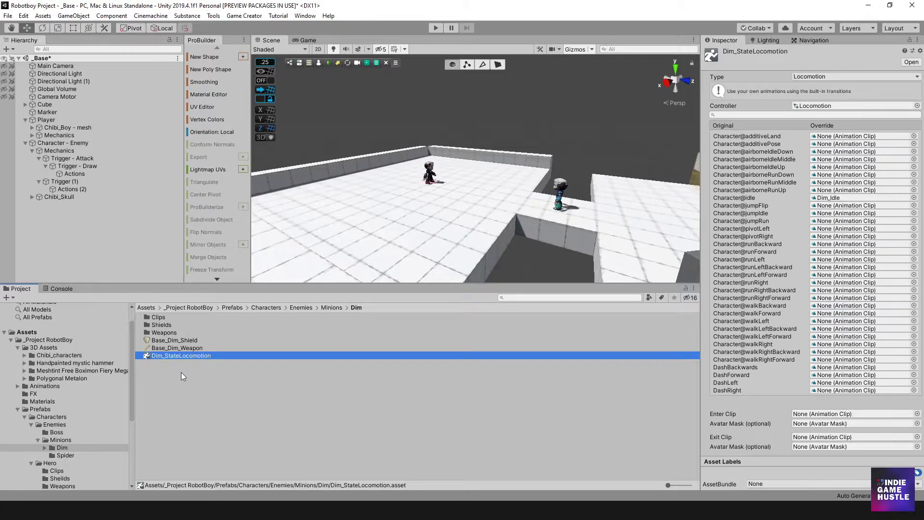
pyautogui.keyDown('alt'); pyautogui.moveTo(502, 201); pyautogui.dragTo(452, 207); pyautogui.keyUp('alt')
pyautogui.keyDown('alt'); pyautogui.scroll(5, 455, 197); pyautogui.keyUp('alt')
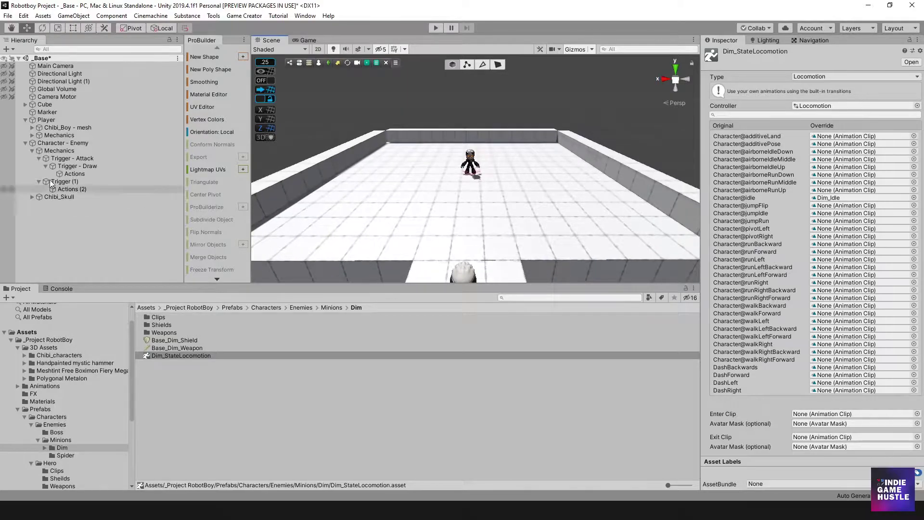
# Step: Duplicate Character - Enemy with Ctrl+D and move the copy beside the original
pyautogui.click(25, 143)
pyautogui.click(56, 144)
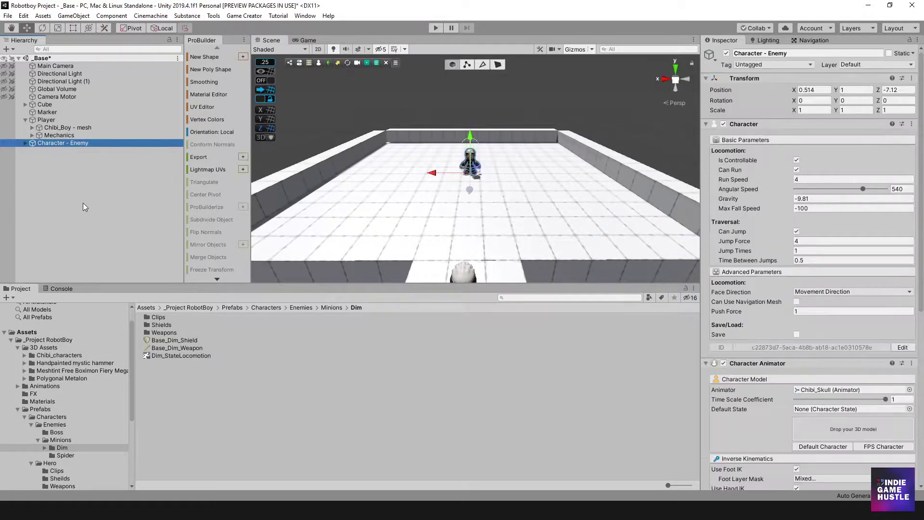
pyautogui.click(74, 185)
pyautogui.click(56, 143)
pyautogui.hotkey('ctrl', 'd')
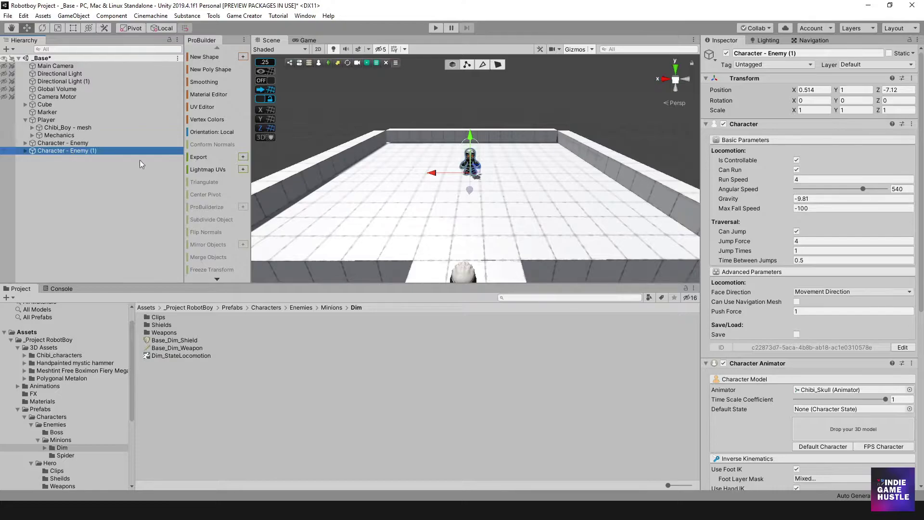
pyautogui.moveTo(435, 174); pyautogui.dragTo(381, 168)
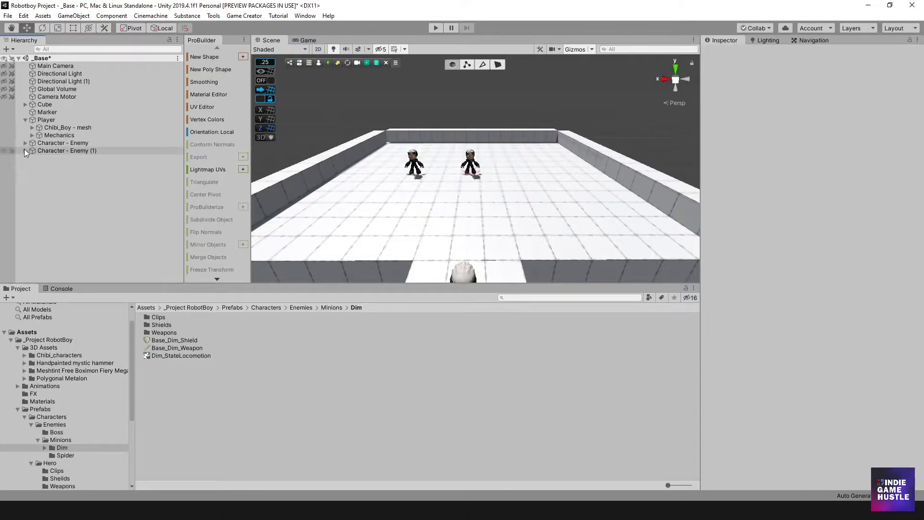
# Step: Rename the copy Character - Enemy - Dim and the original Character - Enemy - Boss
pyautogui.click(25, 150)
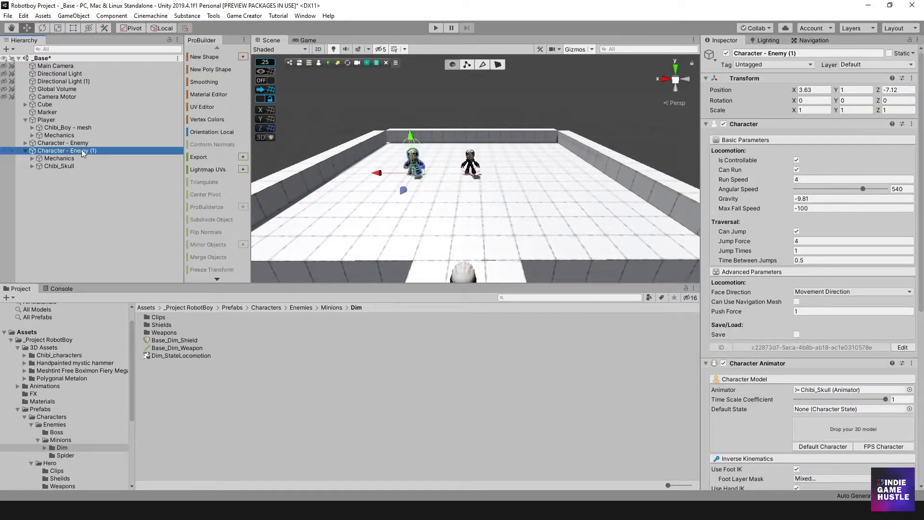
pyautogui.click(83, 152)
pyautogui.click(119, 150)
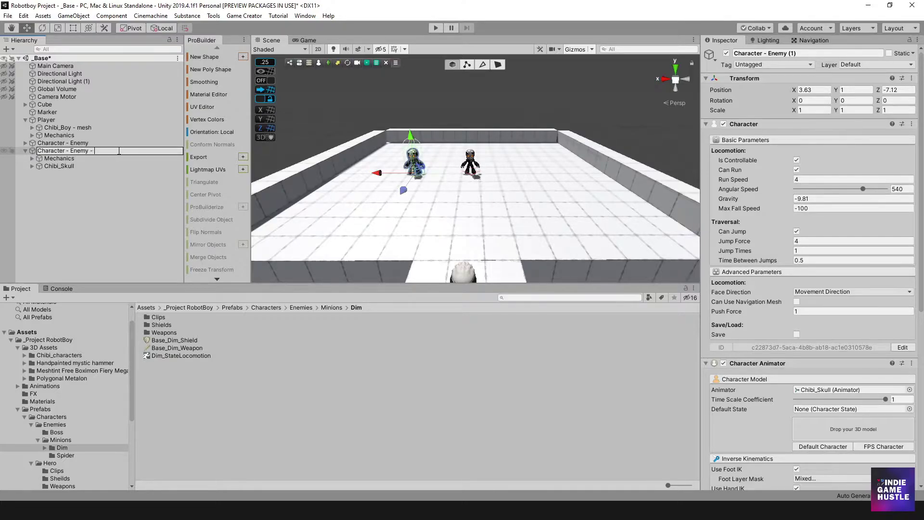
pyautogui.write('- Dim')
pyautogui.press('Return')
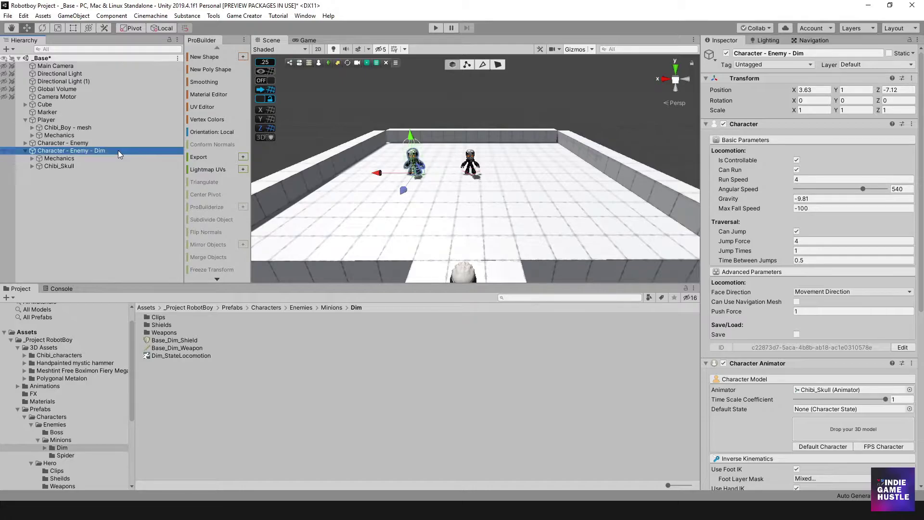
pyautogui.doubleClick(82, 143)
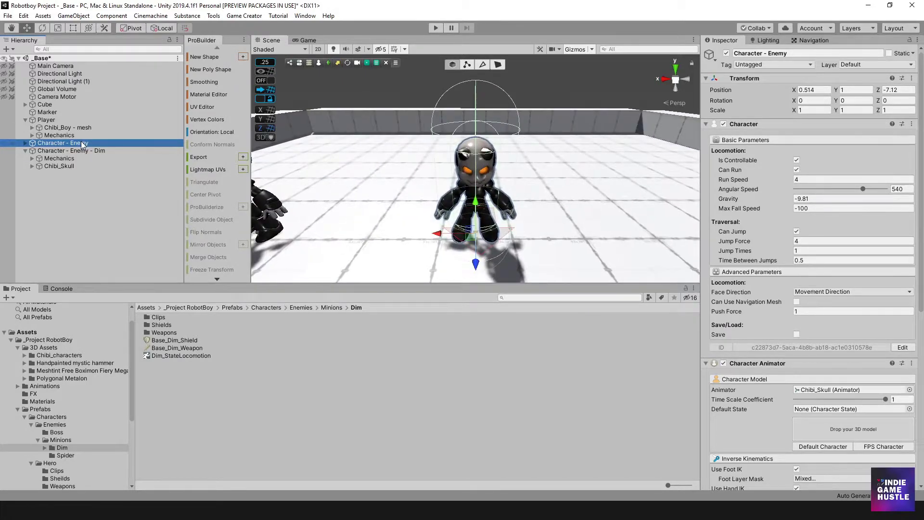
pyautogui.click(96, 143)
pyautogui.click(95, 142)
pyautogui.write('- Boss')
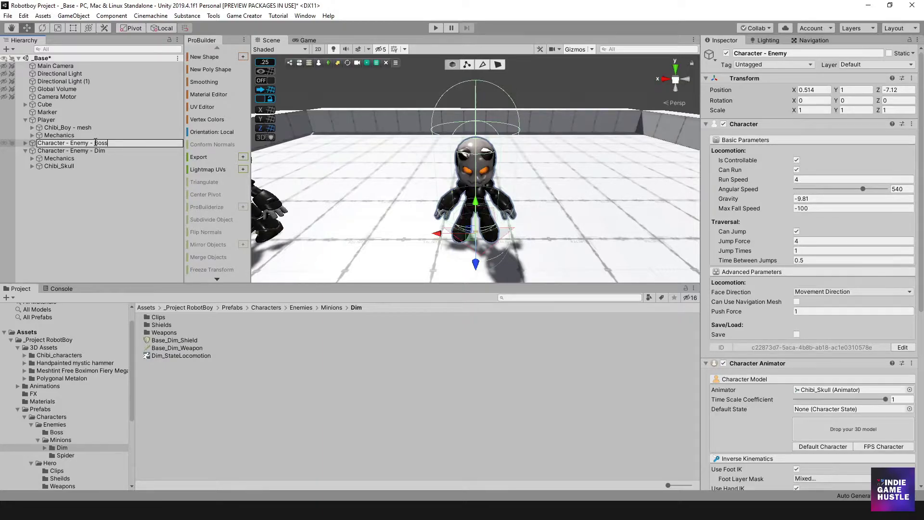
pyautogui.press('Return')
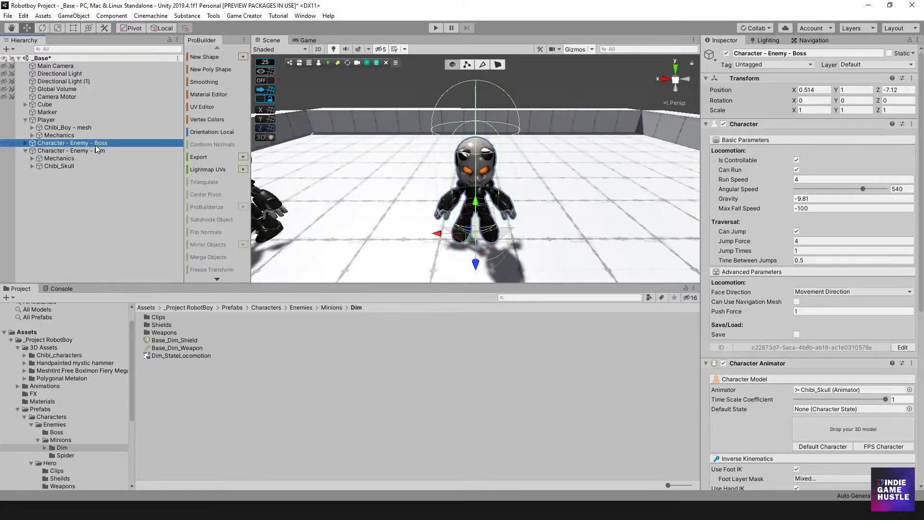
# Step: Frame the Character - Enemy - Dim object and orbit the view around it
pyautogui.click(59, 151)
pyautogui.press('f')
pyautogui.keyDown('alt'); pyautogui.moveTo(328, 202); pyautogui.dragTo(402, 199); pyautogui.keyUp('alt')
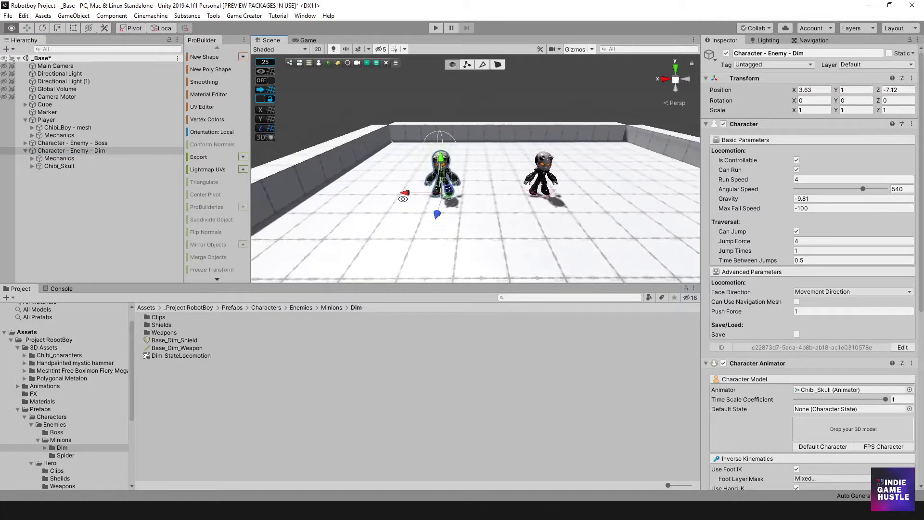
# Step: Open the Meshtint Boximon Fiery Prefabs folder and preview the Boximon Fiery prefab from the front
pyautogui.scroll(4, 383, 195)
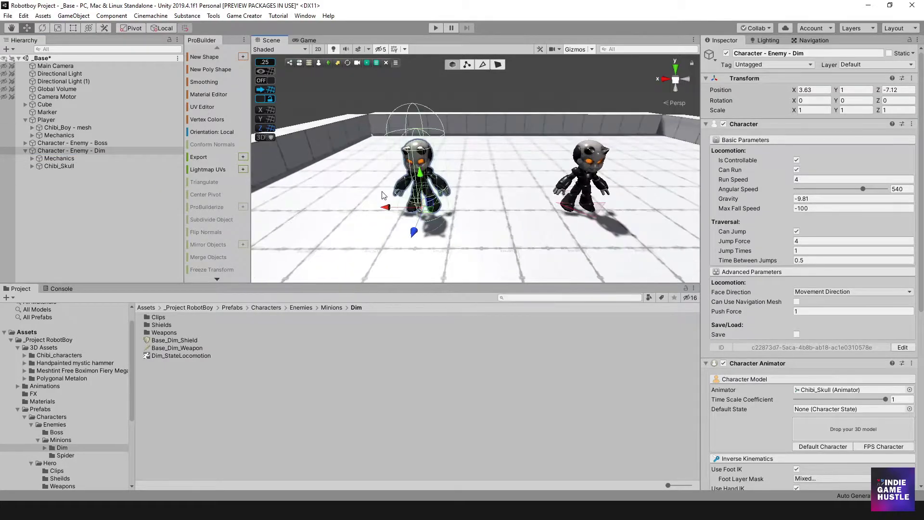
pyautogui.click(84, 151)
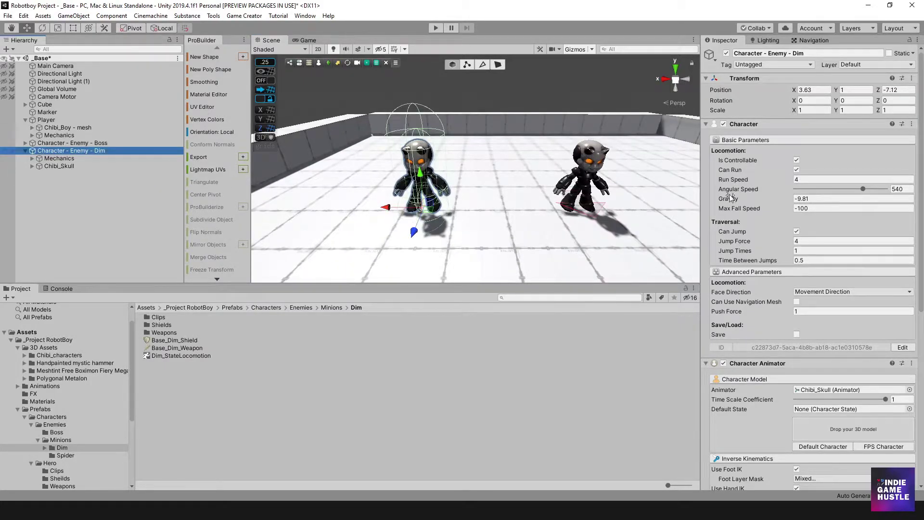
pyautogui.scroll(-5, 813, 281)
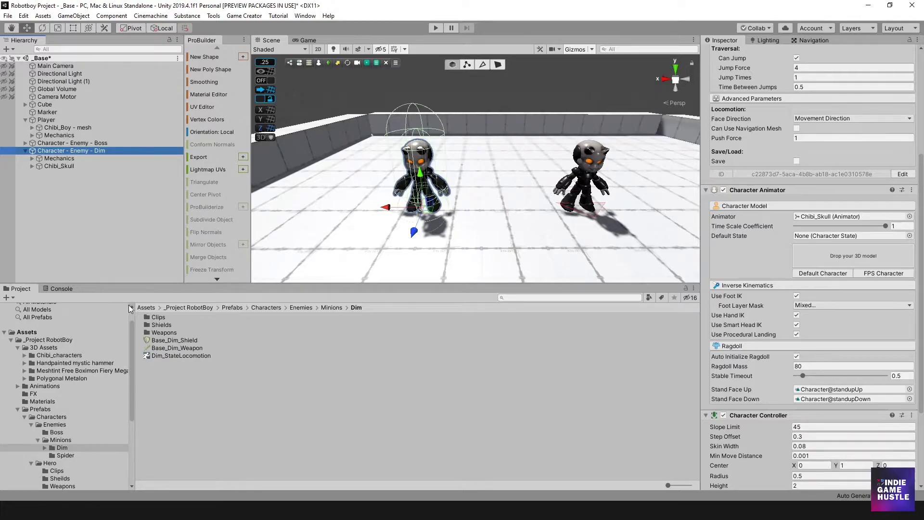
pyautogui.click(18, 409)
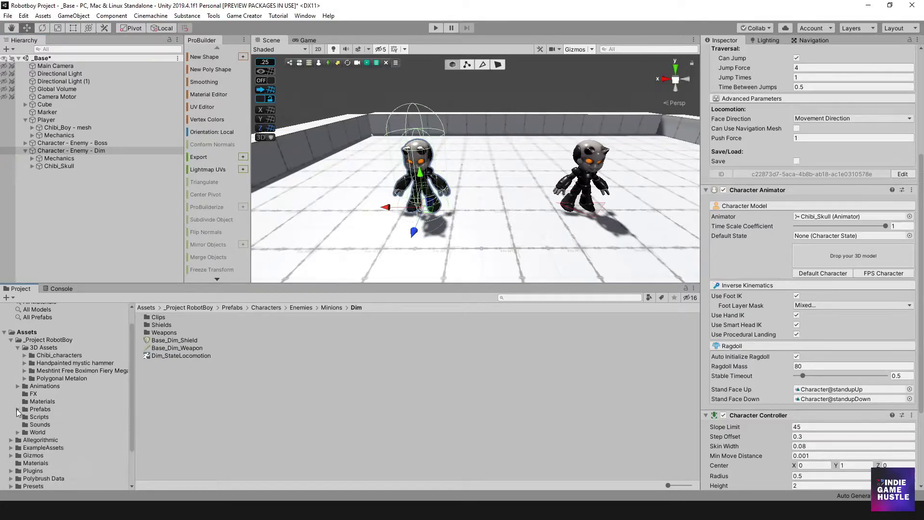
pyautogui.click(51, 368)
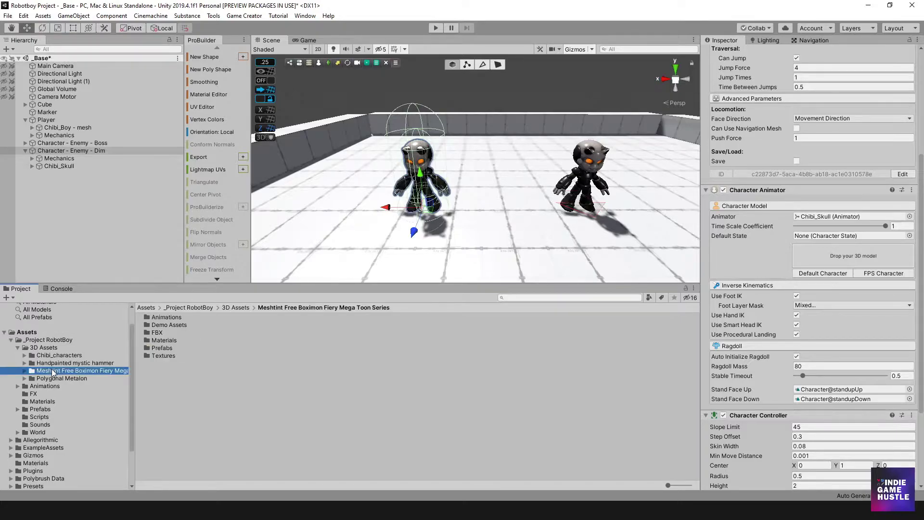
pyautogui.doubleClick(146, 348)
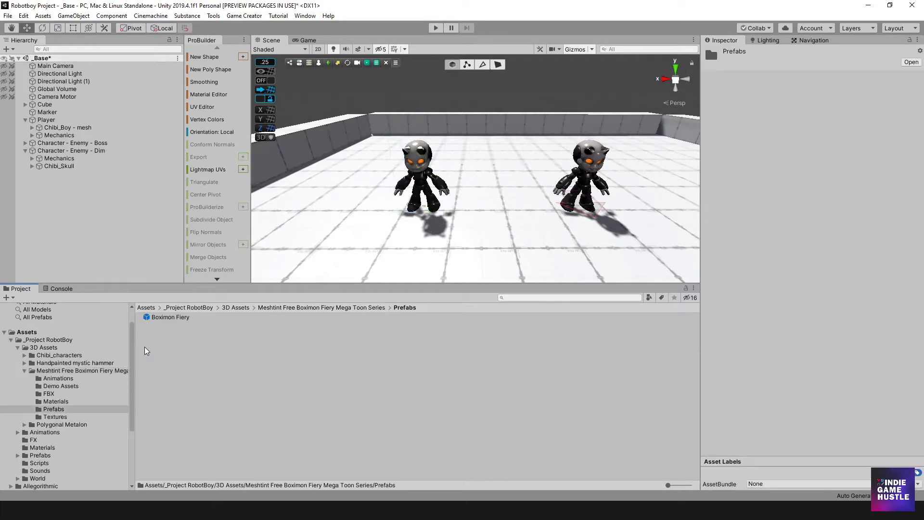
pyautogui.click(158, 317)
pyautogui.moveTo(766, 388); pyautogui.dragTo(790, 389)
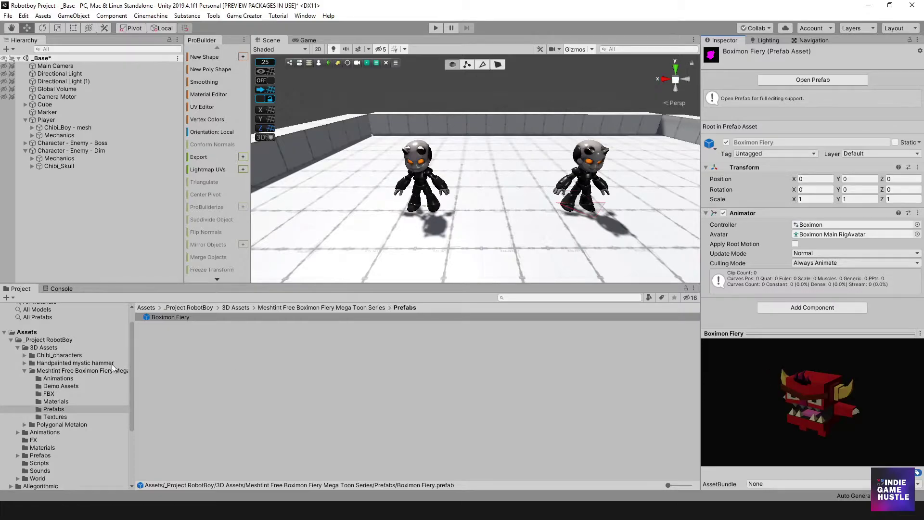
# Step: Run Edit > Render Pipeline > Universal Render Pipeline > Upgrade Project Materials to UniversalRP Materials
pyautogui.click(23, 15)
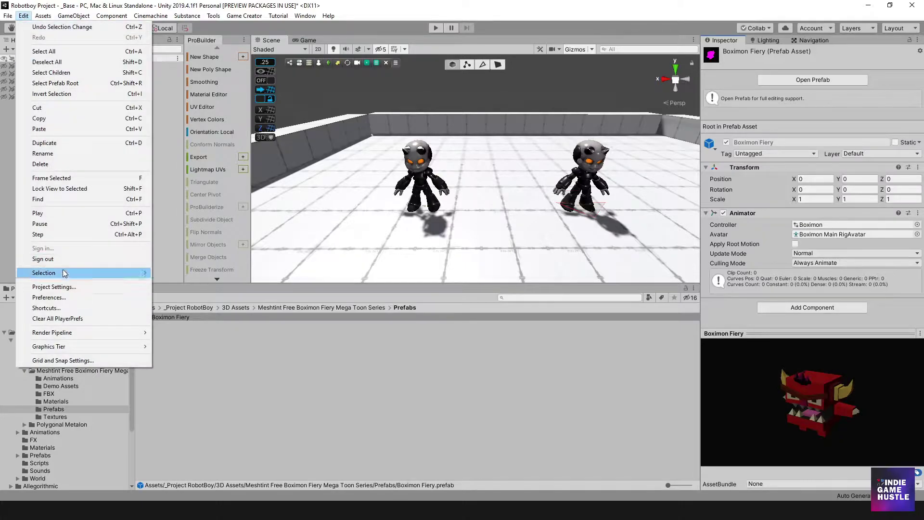
pyautogui.moveTo(119, 333)
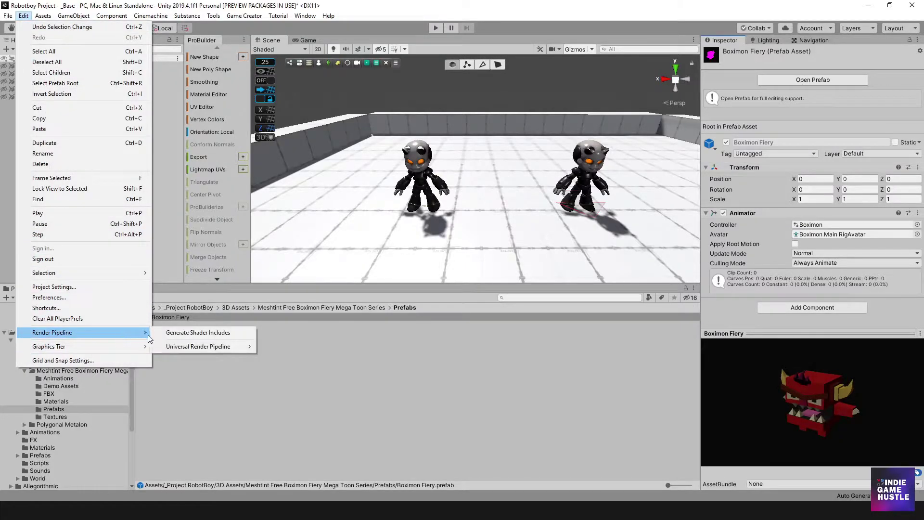
pyautogui.moveTo(213, 347)
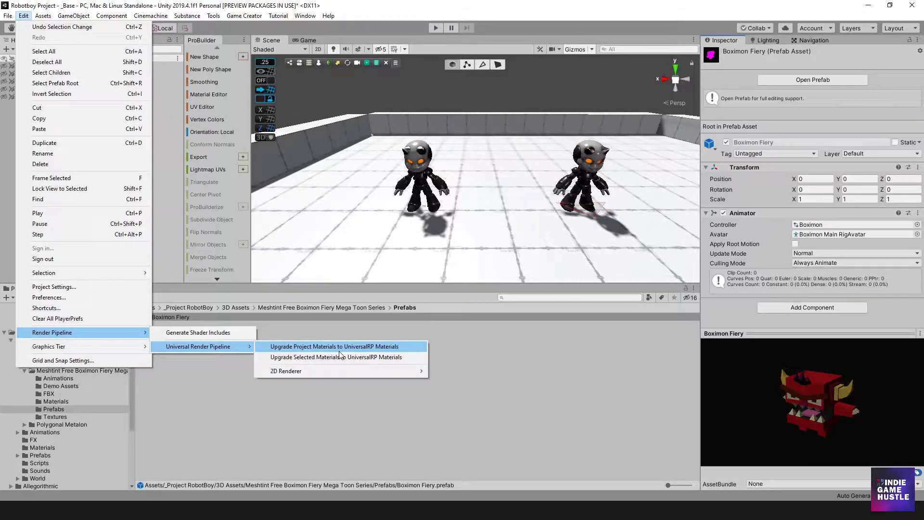
pyautogui.click(207, 409)
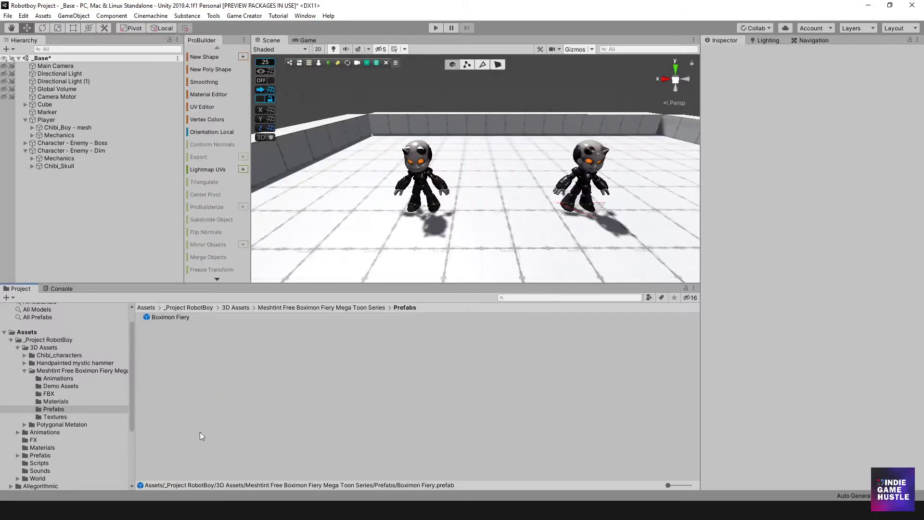
# Step: Drop the Boximon Fiery prefab into Dim's Character Animator 'Drop your 3D model' box
pyautogui.click(61, 151)
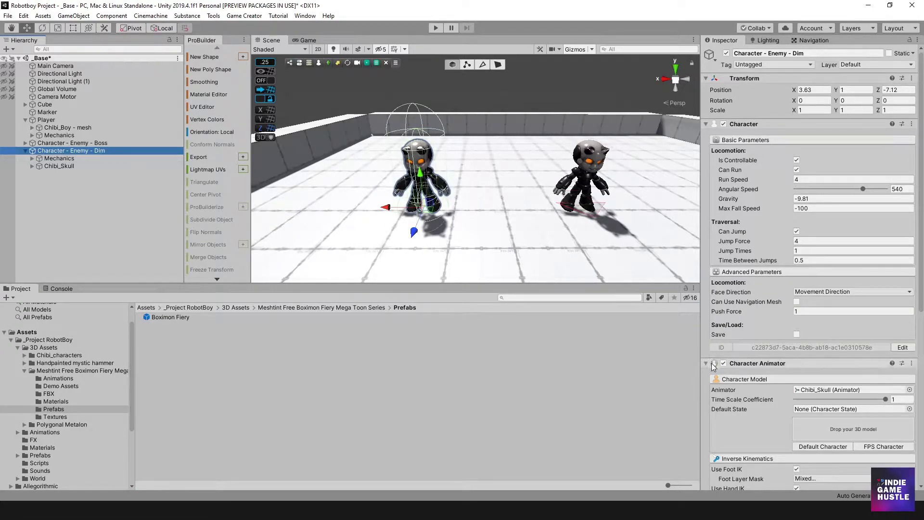
pyautogui.scroll(-3, 722, 368)
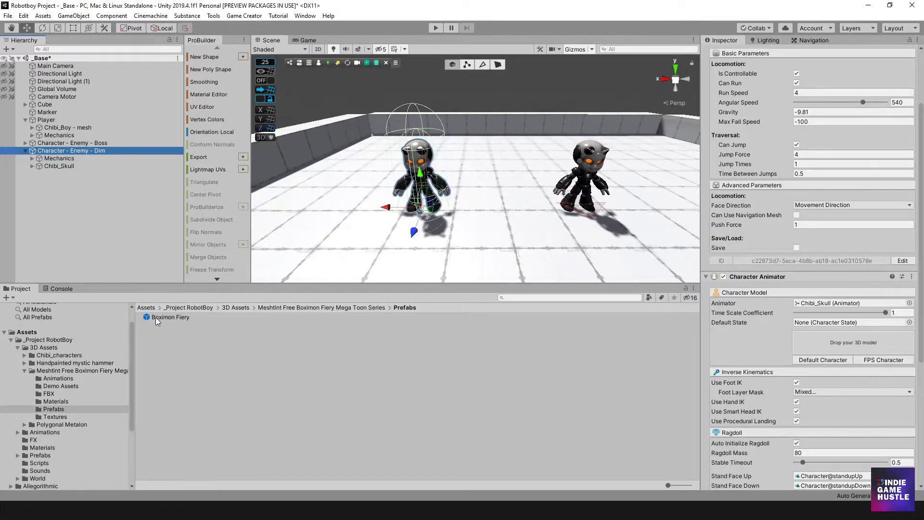
pyautogui.moveTo(154, 317); pyautogui.dragTo(836, 349)
# Step: Check Dim's new child model, frame the red Boximon and orbit to see it beside the robot
pyautogui.keyDown('alt'); pyautogui.moveTo(380, 147); pyautogui.dragTo(324, 212); pyautogui.keyUp('alt')
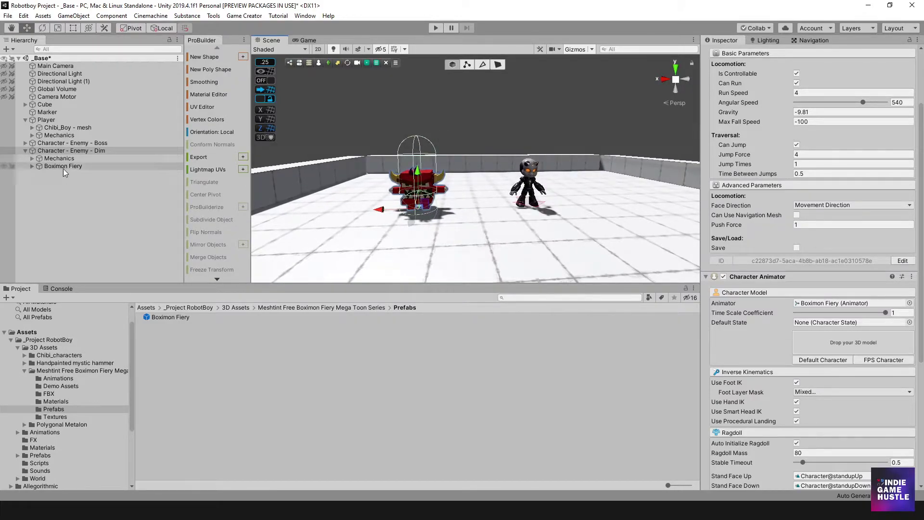
pyautogui.click(65, 156)
pyautogui.click(65, 153)
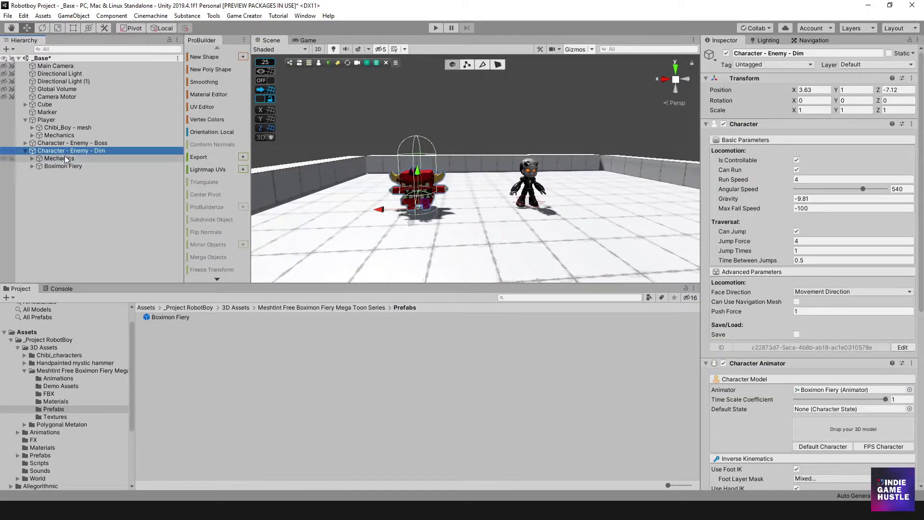
pyautogui.click(64, 155)
pyautogui.press('Down')
pyautogui.click(61, 148)
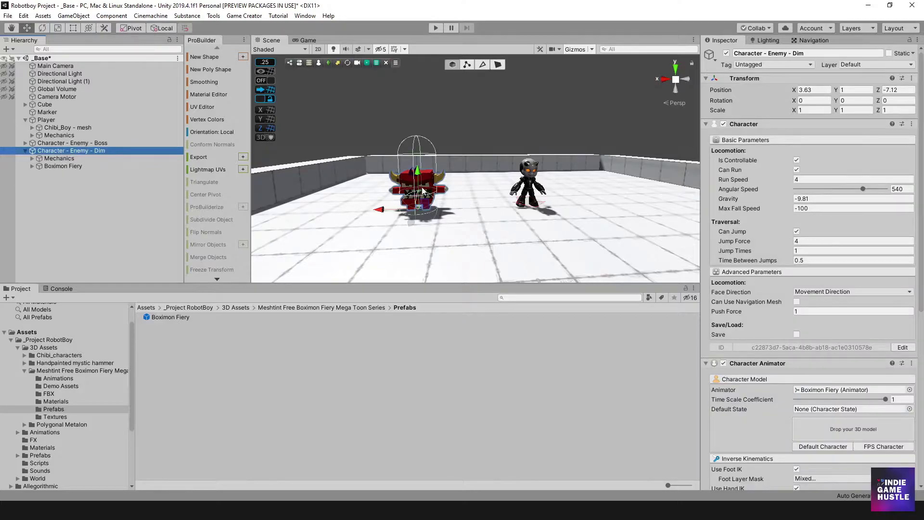
pyautogui.press('f')
pyautogui.keyDown('alt'); pyautogui.moveTo(423, 192); pyautogui.dragTo(472, 145); pyautogui.keyUp('alt')
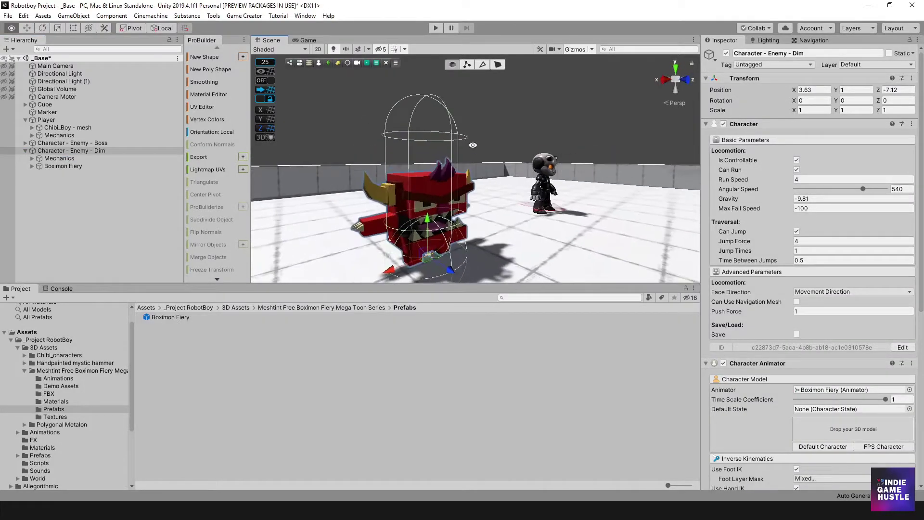
pyautogui.keyDown('alt'); pyautogui.moveTo(418, 170); pyautogui.dragTo(397, 179); pyautogui.keyUp('alt')
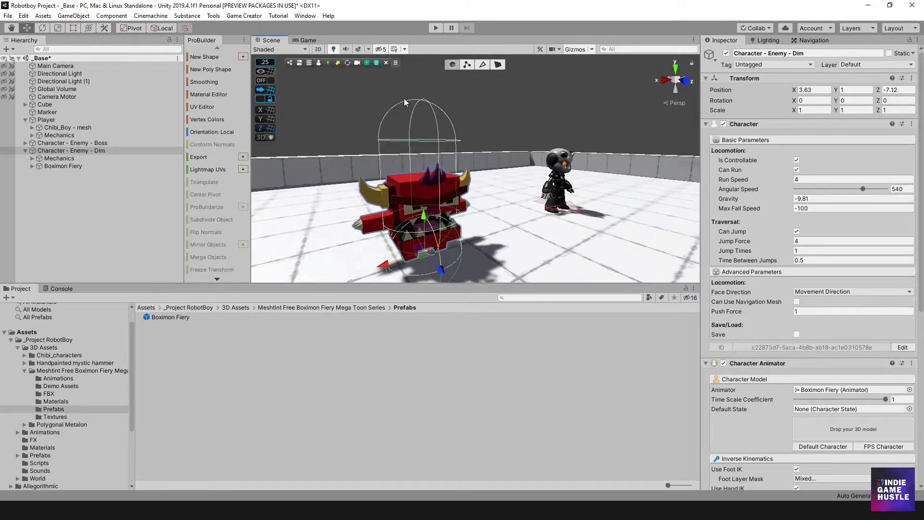
pyautogui.keyDown('alt'); pyautogui.moveTo(445, 198); pyautogui.dragTo(571, 203); pyautogui.keyUp('alt')
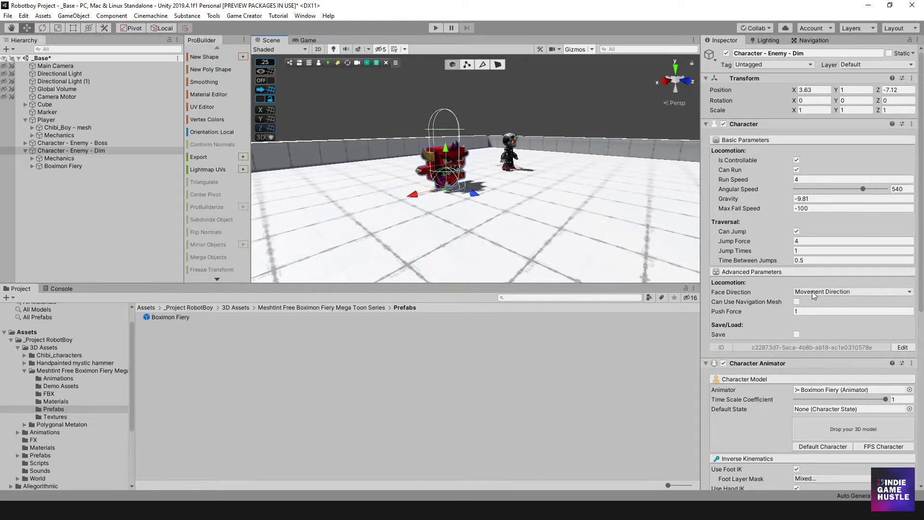
pyautogui.scroll(-10, 794, 339)
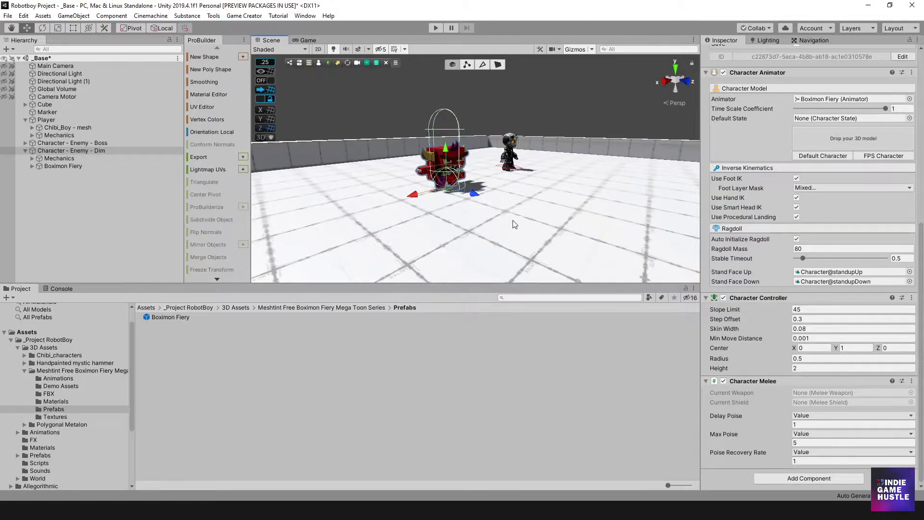
# Step: Enter a new Character Controller Center Y value and check the lowered capsule
pyautogui.moveTo(527, 186); pyautogui.dragTo(531, 176, button='right')
pyautogui.click(851, 346)
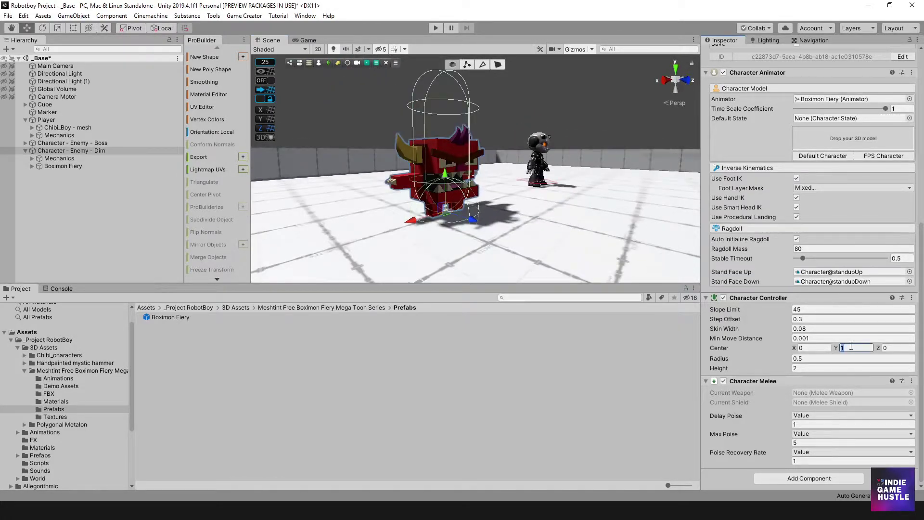
pyautogui.write('.75')
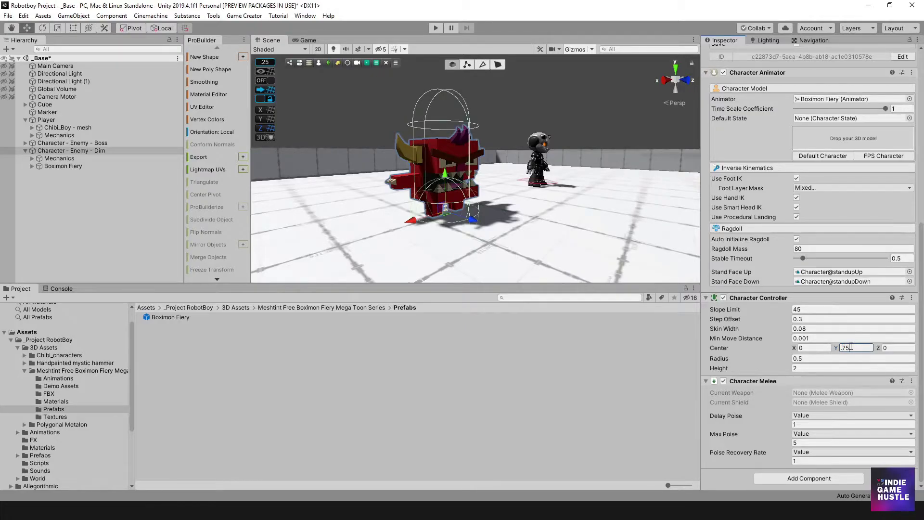
pyautogui.press('Return')
pyautogui.write('.5')
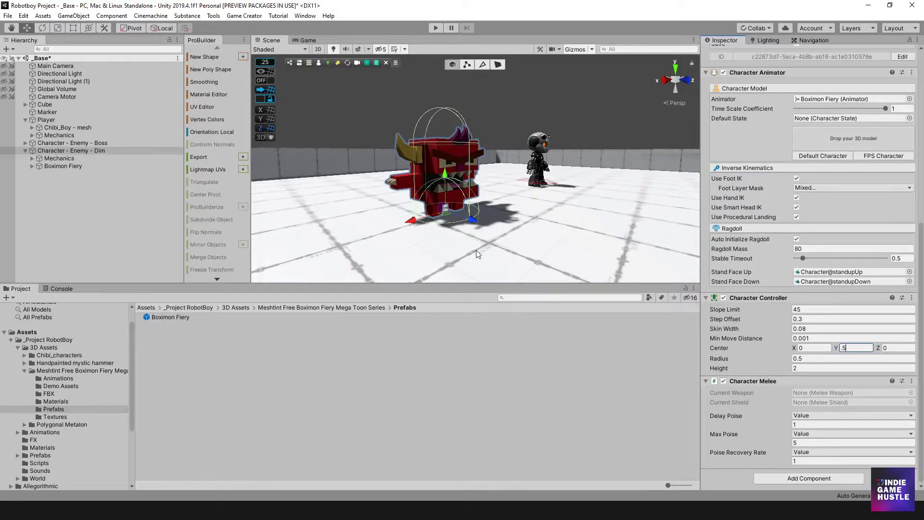
pyautogui.keyDown('alt'); pyautogui.moveTo(478, 253); pyautogui.dragTo(473, 177); pyautogui.keyUp('alt')
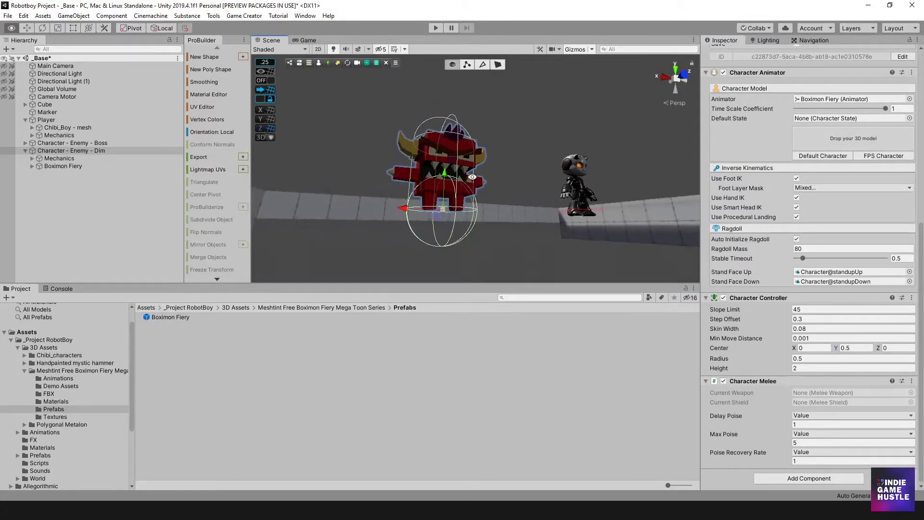
# Step: Set the Character Controller Height to 1.5
pyautogui.click(804, 369)
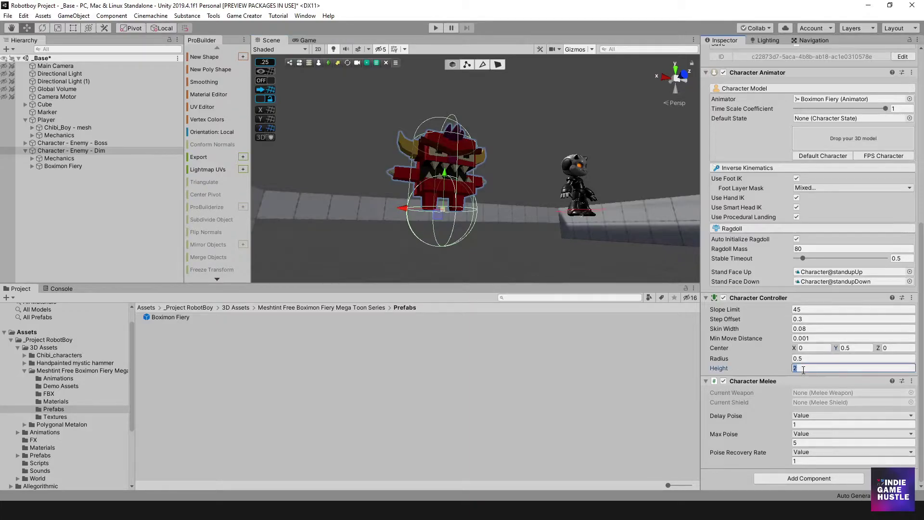
pyautogui.write('1')
pyautogui.moveTo(534, 197)
pyautogui.keyDown('alt'); pyautogui.mouseDown()
pyautogui.moveTo(530, 211)
pyautogui.moveTo(520, 192)
pyautogui.moveTo(520, 207)
pyautogui.mouseUp(); pyautogui.keyUp('alt')
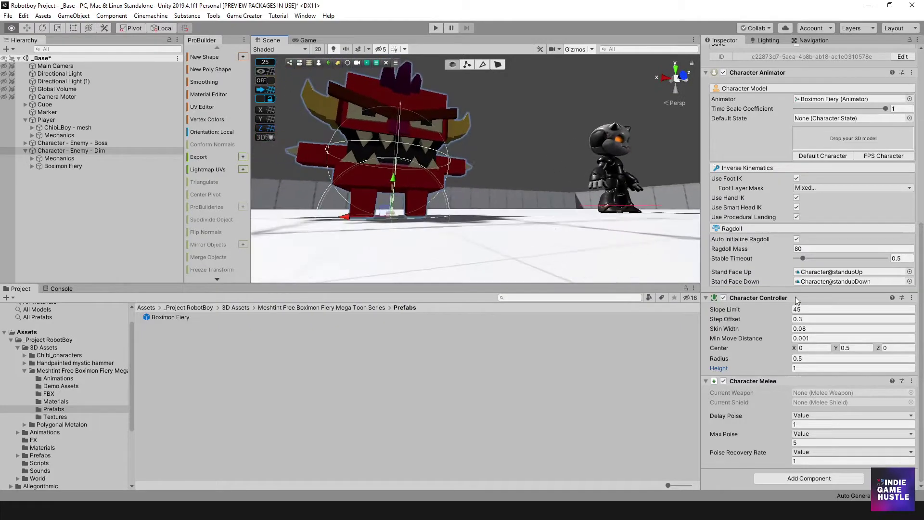
pyautogui.click(804, 368)
pyautogui.write('.25')
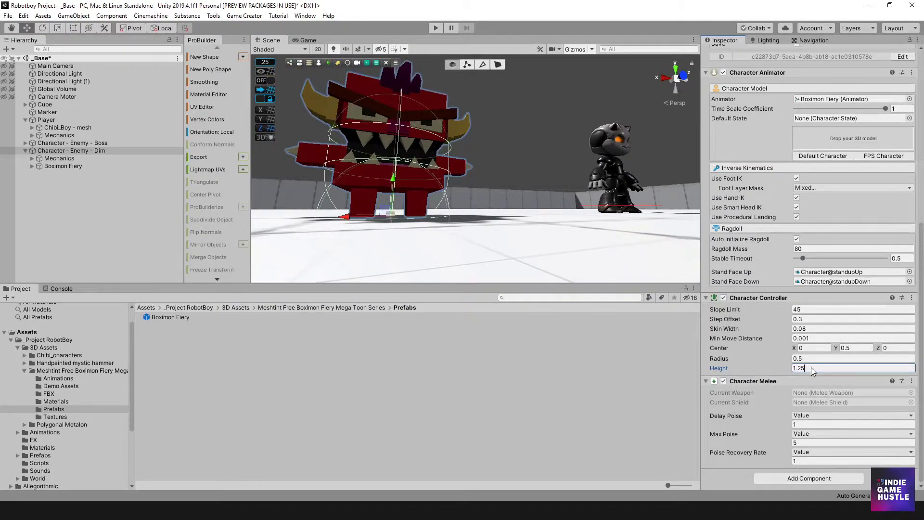
pyautogui.press('BackSpace')
pyautogui.press('BackSpace')
pyautogui.press('BackSpace')
pyautogui.write('.5')
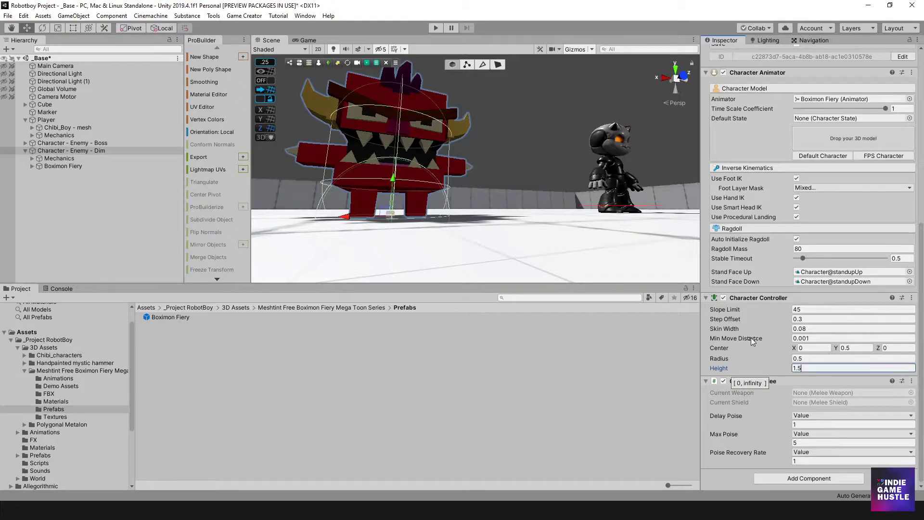
pyautogui.keyDown('alt'); pyautogui.moveTo(481, 211); pyautogui.dragTo(460, 217); pyautogui.keyUp('alt')
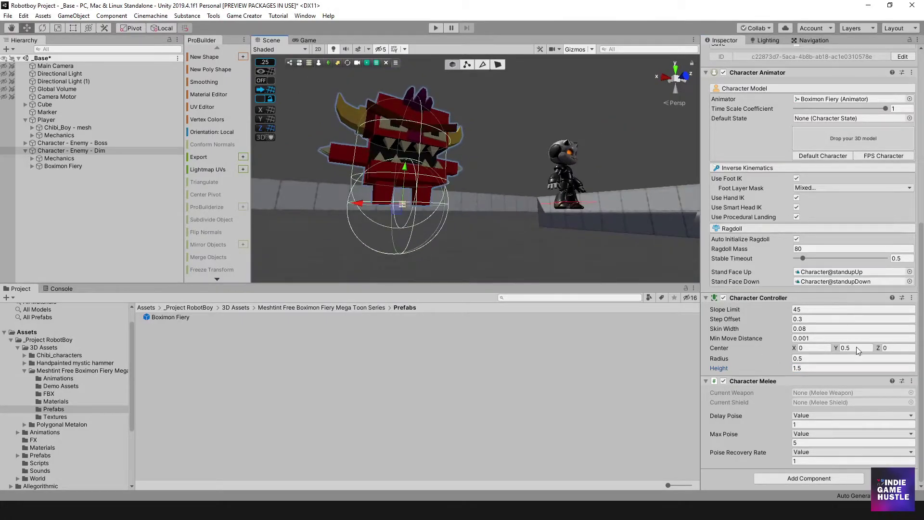
# Step: Set Center Y back to 0.75 and inspect the capsule's fit around the monster
pyautogui.click(844, 348)
pyautogui.write('.')
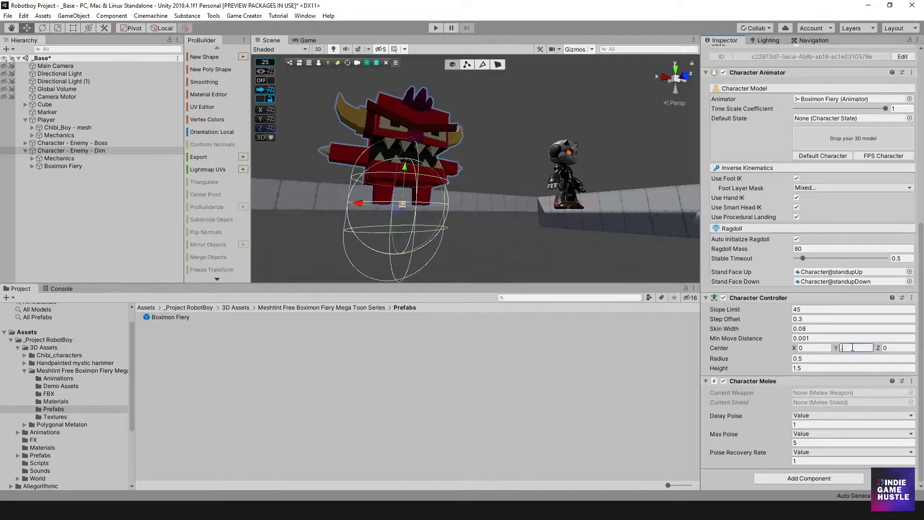
pyautogui.write('75')
pyautogui.keyDown('alt'); pyautogui.moveTo(577, 270); pyautogui.dragTo(537, 240); pyautogui.keyUp('alt')
pyautogui.scroll(3, 470, 184)
pyautogui.scroll(-3, 542, 143)
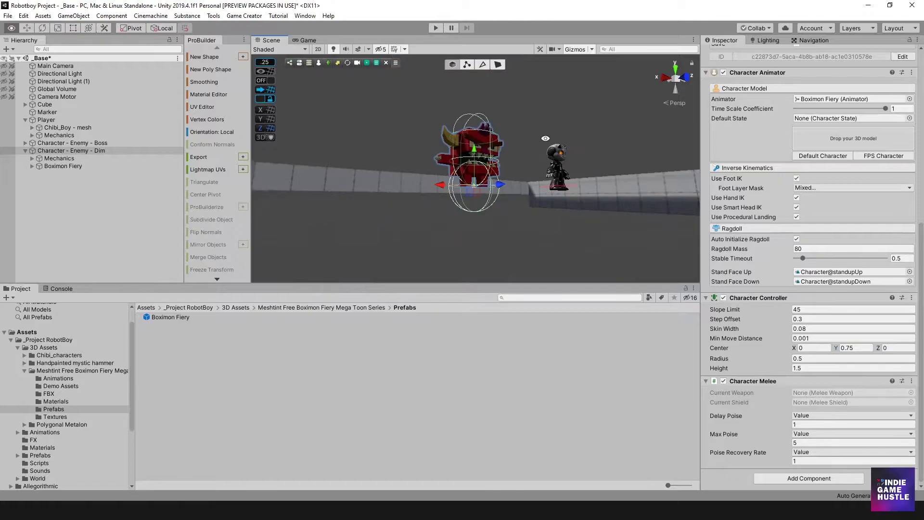
pyautogui.keyDown('alt'); pyautogui.moveTo(542, 143); pyautogui.dragTo(587, 215); pyautogui.keyUp('alt')
pyautogui.scroll(3, 522, 172)
pyautogui.scroll(-5, 525, 196)
pyautogui.scroll(3, 487, 176)
pyautogui.scroll(2, 487, 177)
pyautogui.scroll(-6, 487, 176)
pyautogui.scroll(-2, 477, 195)
pyautogui.scroll(4, 481, 198)
pyautogui.moveTo(673, 208); pyautogui.dragTo(572, 218, button='right')
pyautogui.scroll(3, 434, 177)
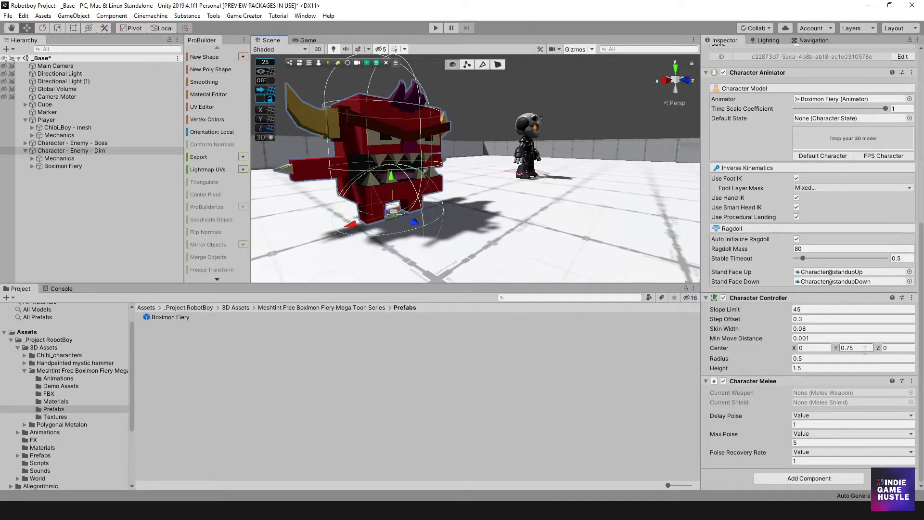
# Step: Fine-tune the capsule's Center Y (0.6, then about 0.67) and nudge its height lower
pyautogui.press('BackSpace')
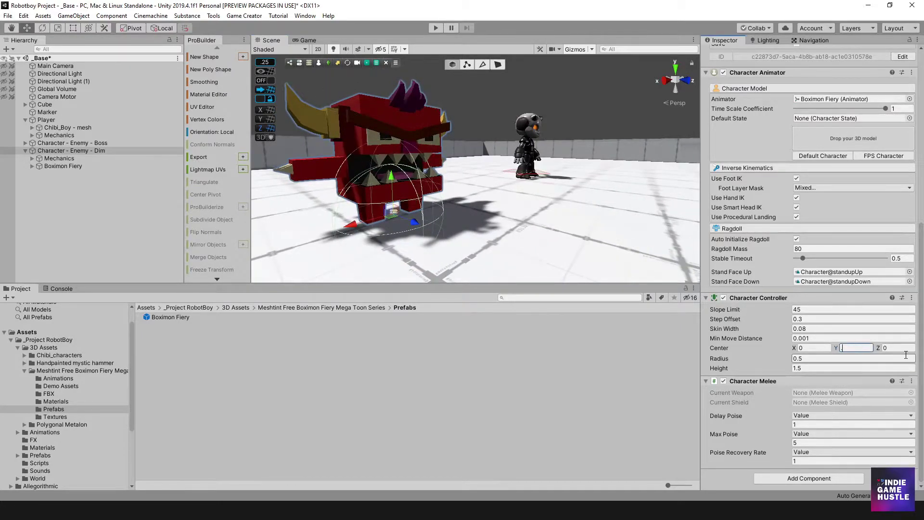
pyautogui.write('.6')
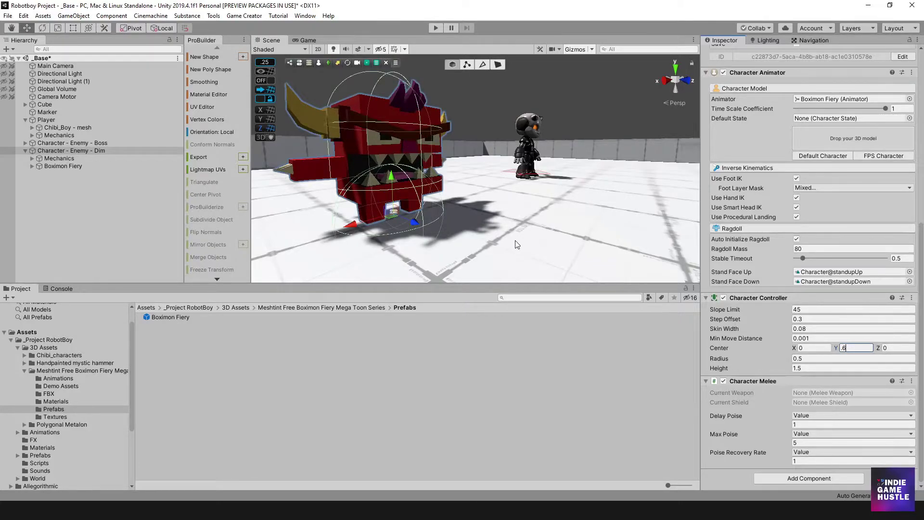
pyautogui.keyDown('alt'); pyautogui.moveTo(517, 245); pyautogui.dragTo(554, 249); pyautogui.keyUp('alt')
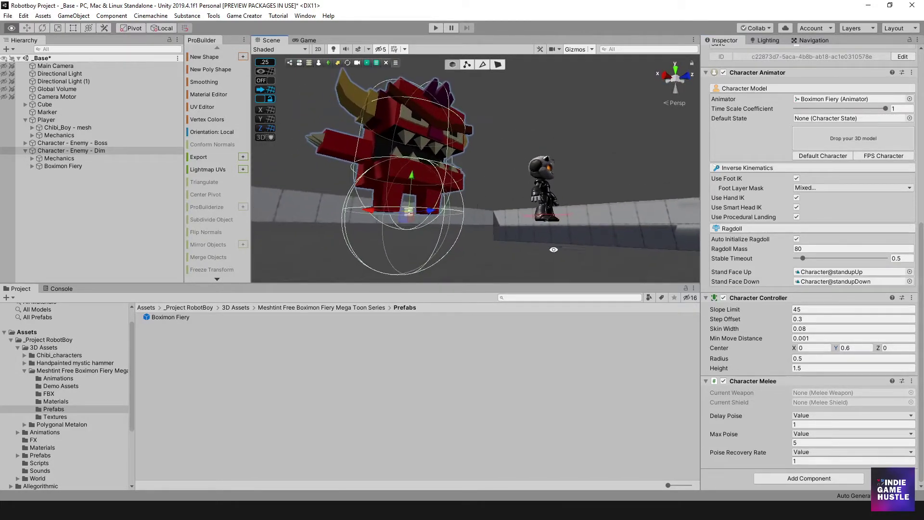
pyautogui.click(786, 368)
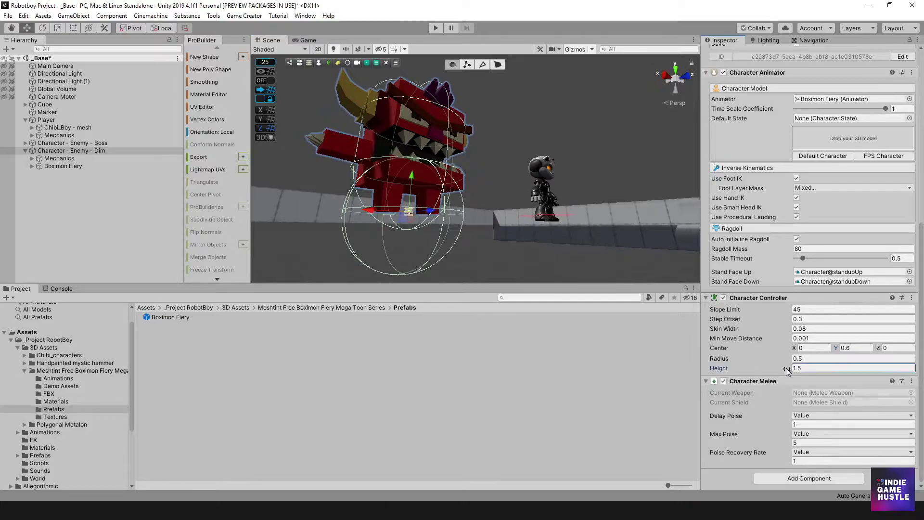
pyautogui.moveTo(787, 368); pyautogui.dragTo(787, 368)
pyautogui.click(835, 348)
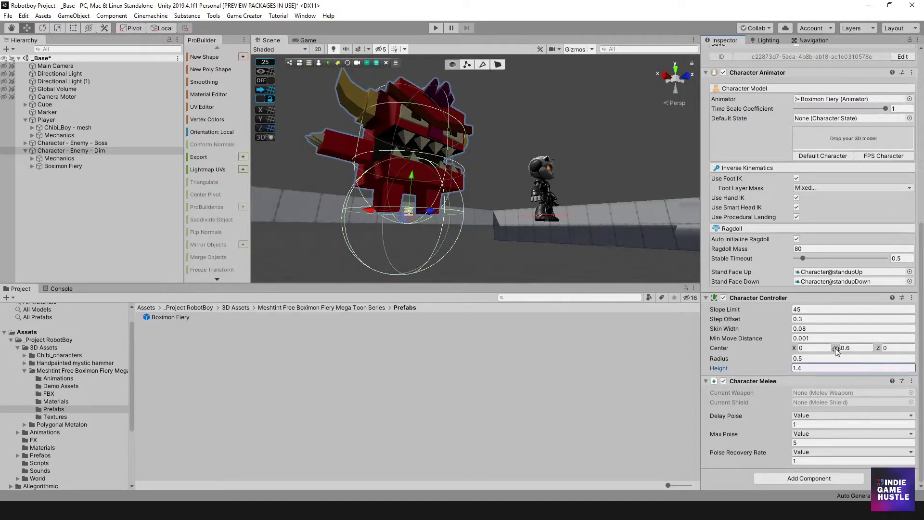
pyautogui.moveTo(837, 348); pyautogui.dragTo(841, 353)
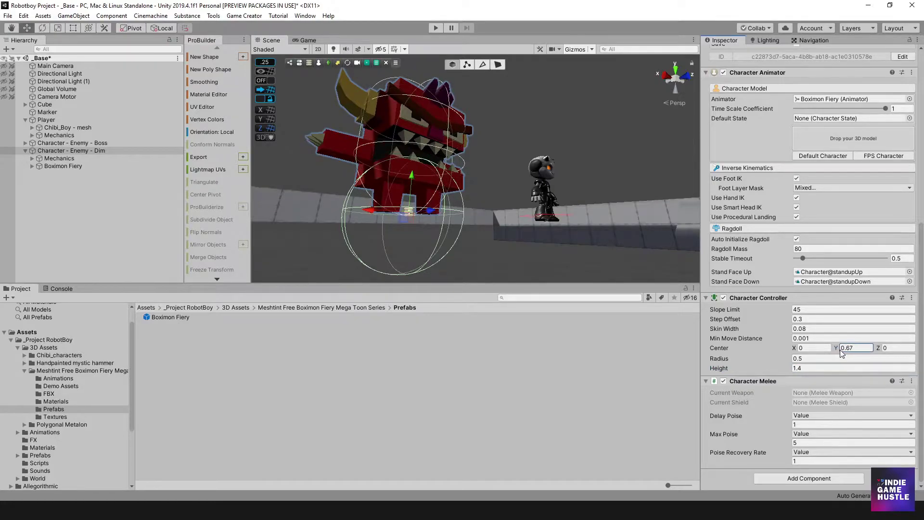
pyautogui.keyDown('alt'); pyautogui.moveTo(626, 203); pyautogui.dragTo(688, 198); pyautogui.keyUp('alt')
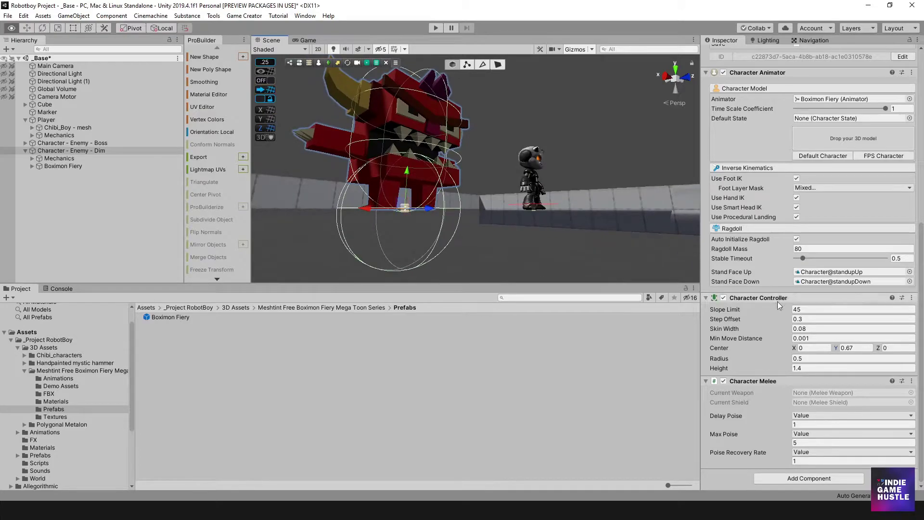
# Step: Retype the capsule Height (1.6, then 1.4) and view the enemy beside the player
pyautogui.click(813, 369)
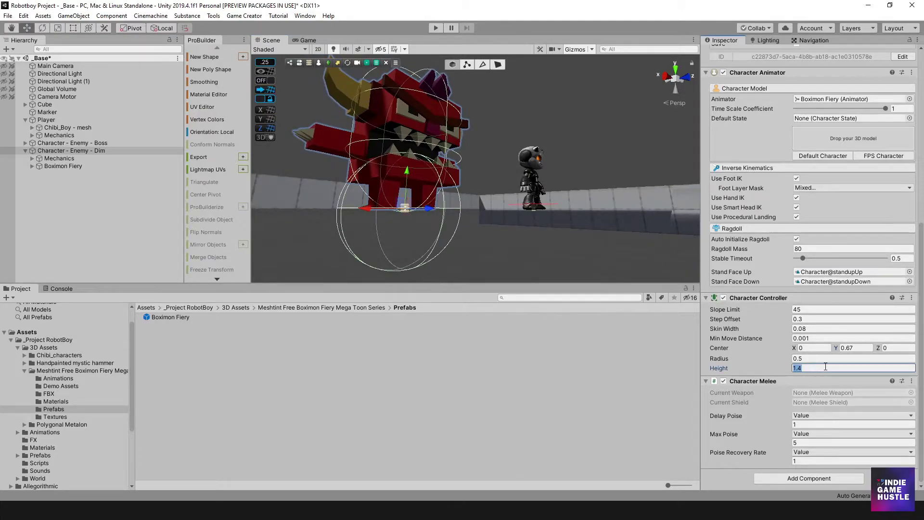
pyautogui.write('1.6')
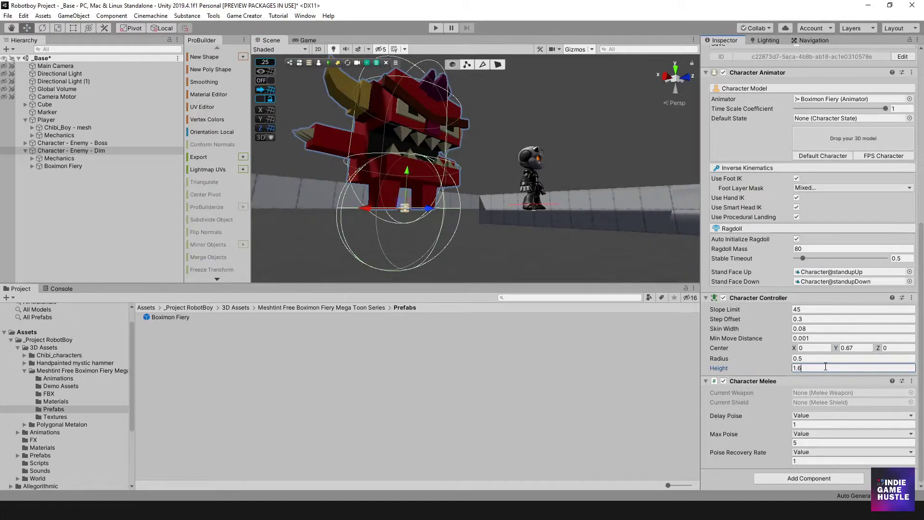
pyautogui.press('BackSpace')
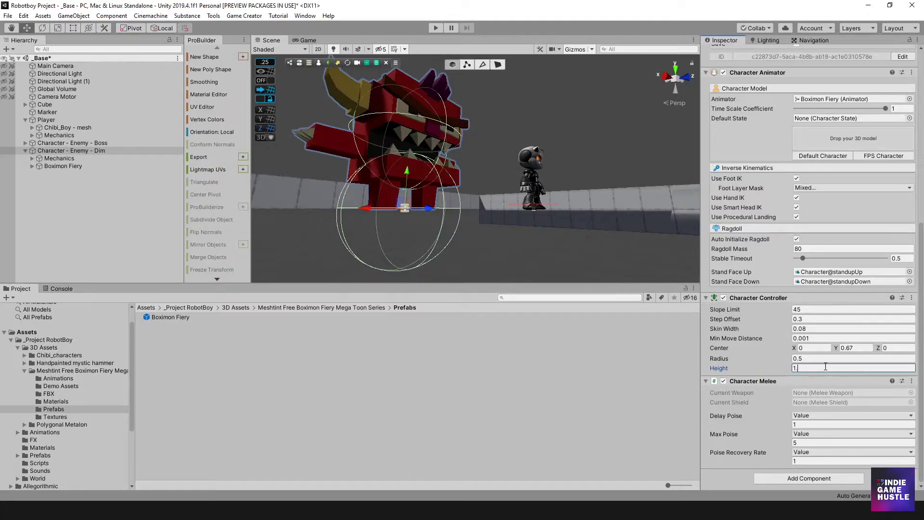
pyautogui.write('4')
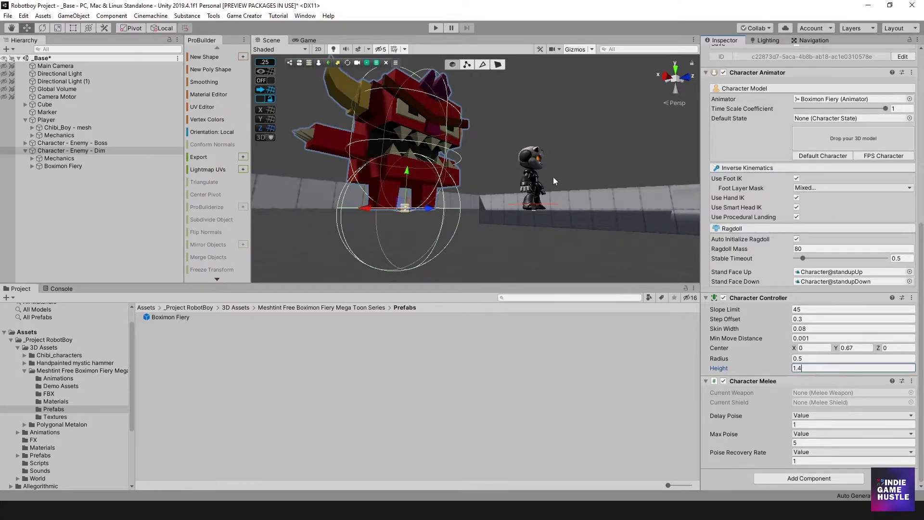
pyautogui.keyDown('alt'); pyautogui.moveTo(553, 181); pyautogui.dragTo(577, 182); pyautogui.keyUp('alt')
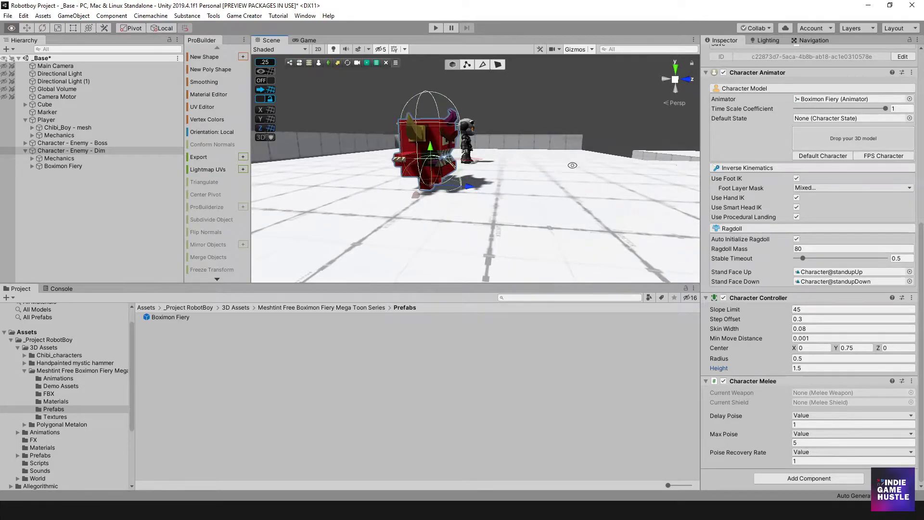
pyautogui.keyDown('alt'); pyautogui.moveTo(572, 165); pyautogui.dragTo(487, 205); pyautogui.keyUp('alt')
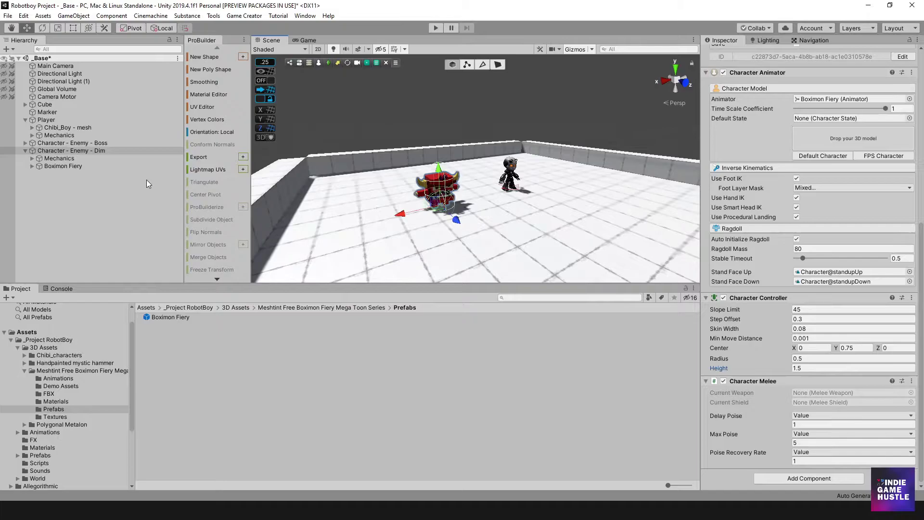
# Step: Browse the Project window to Prefabs > Characters > Enemies > Minions > Dim
pyautogui.keyDown('alt'); pyautogui.moveTo(470, 199); pyautogui.dragTo(471, 156); pyautogui.keyUp('alt')
pyautogui.scroll(5, 470, 178)
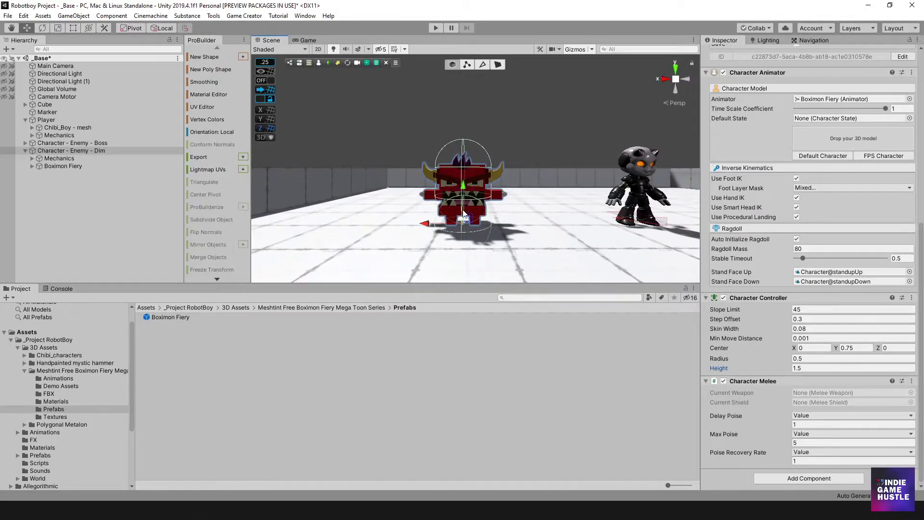
pyautogui.scroll(6, 831, 329)
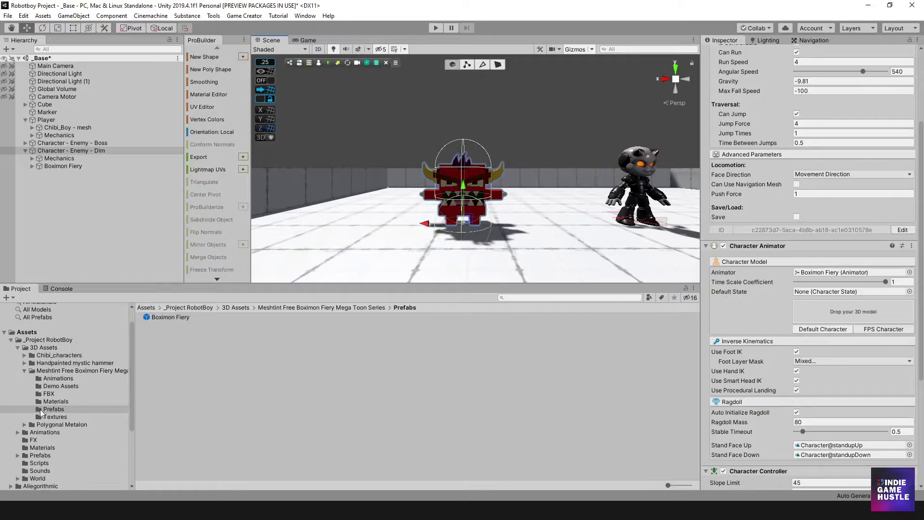
pyautogui.scroll(-2, 53, 454)
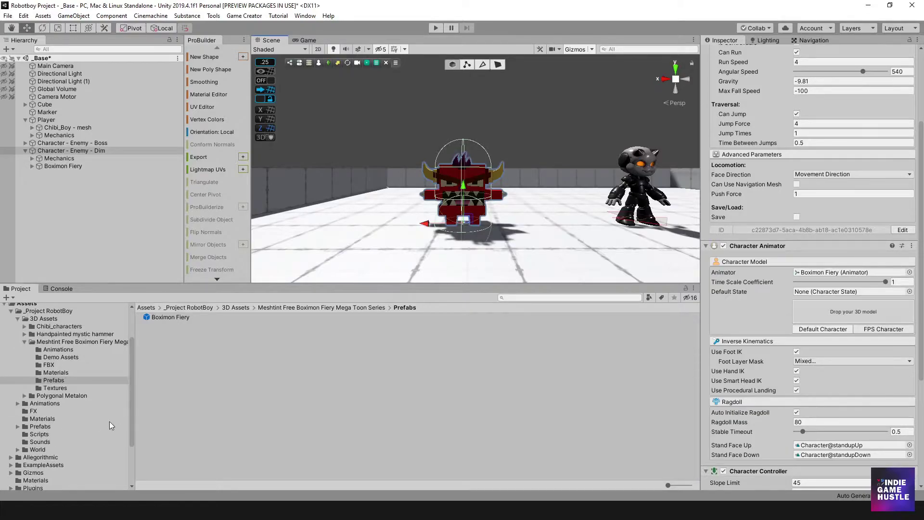
pyautogui.click(41, 426)
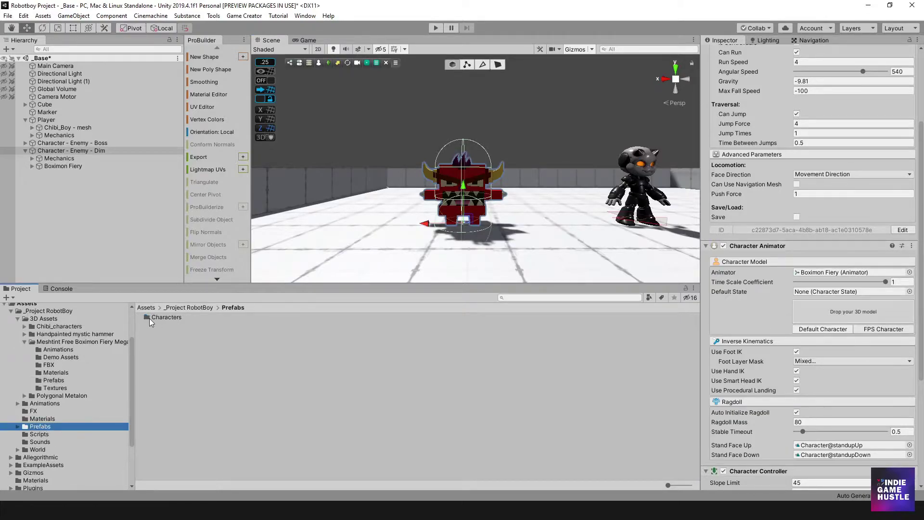
pyautogui.doubleClick(149, 319)
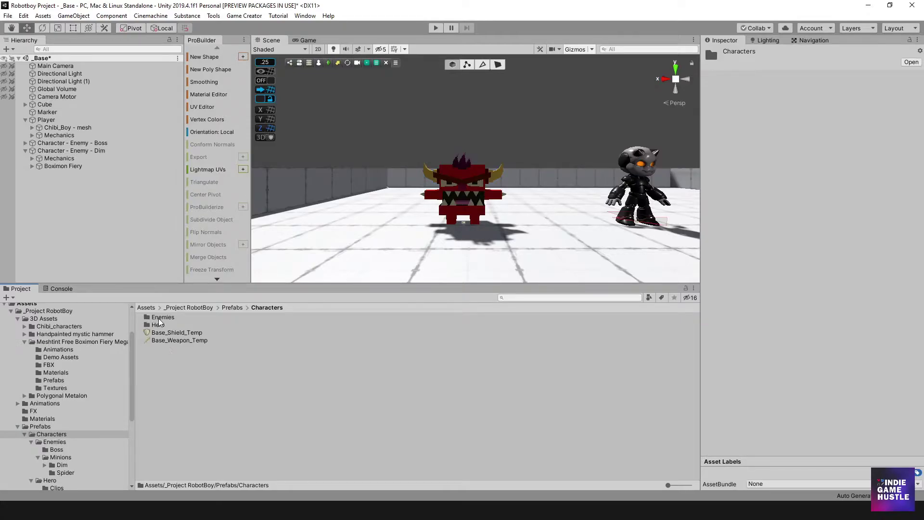
pyautogui.doubleClick(160, 318)
pyautogui.doubleClick(155, 327)
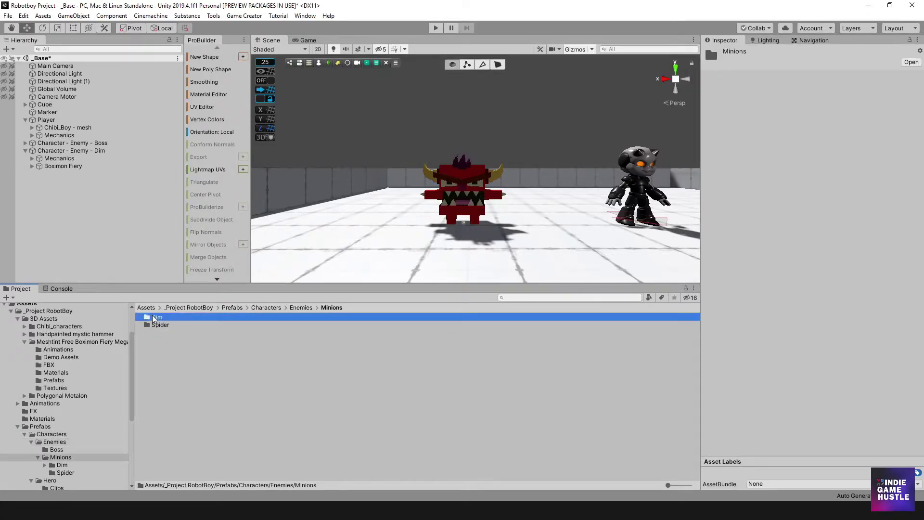
pyautogui.doubleClick(155, 318)
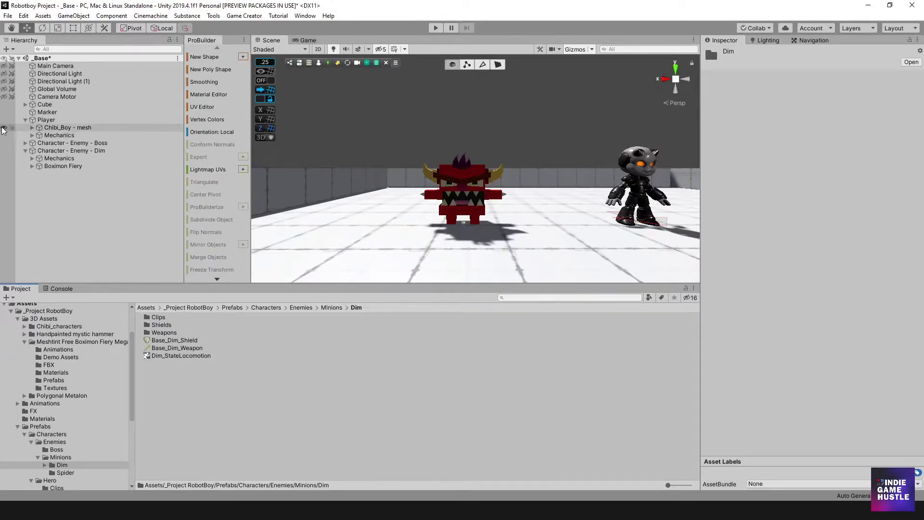
# Step: Make Dim_StateLocomotion Dim's Character Animator default state and start Play mode
pyautogui.click(61, 151)
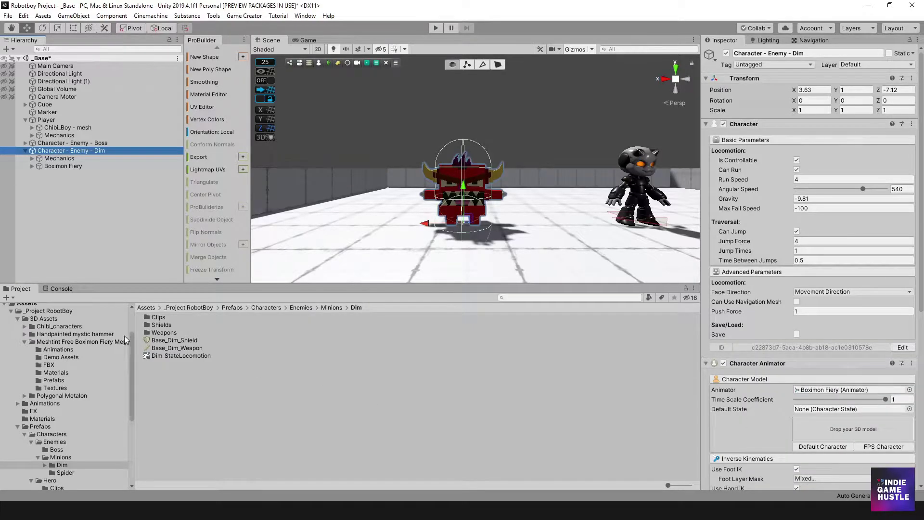
pyautogui.moveTo(148, 356); pyautogui.dragTo(824, 412)
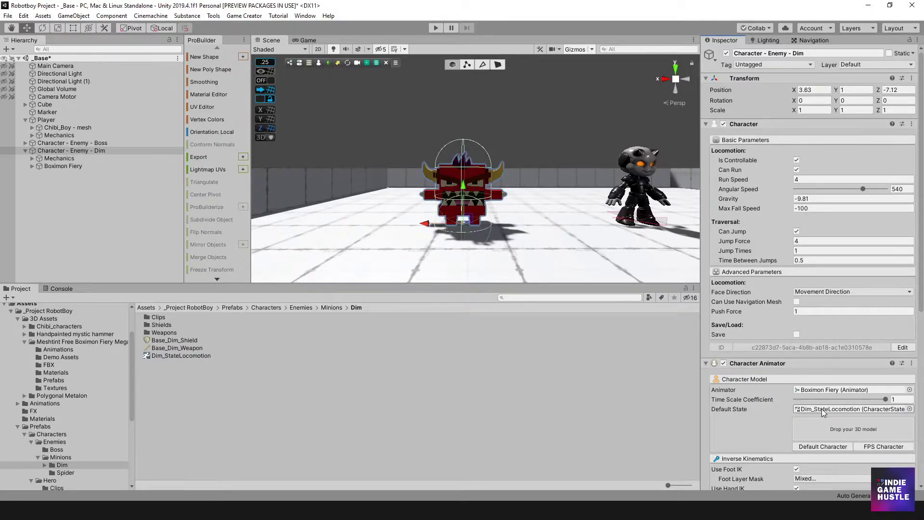
pyautogui.keyDown('alt'); pyautogui.moveTo(558, 248); pyautogui.dragTo(491, 210); pyautogui.keyUp('alt')
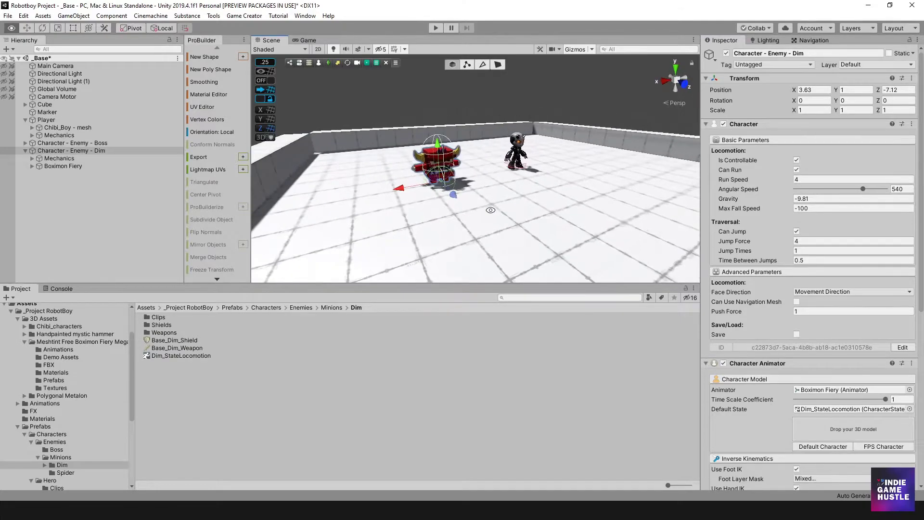
pyautogui.scroll(2, 437, 217)
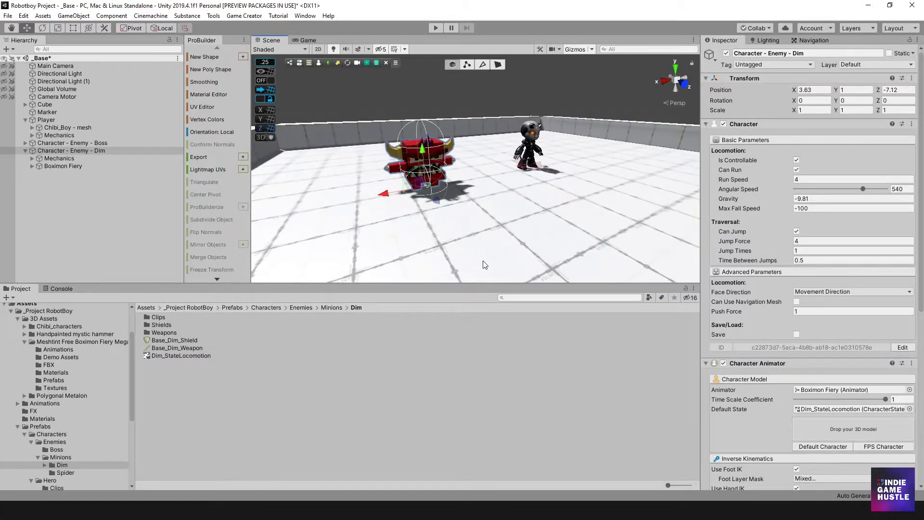
pyautogui.click(436, 29)
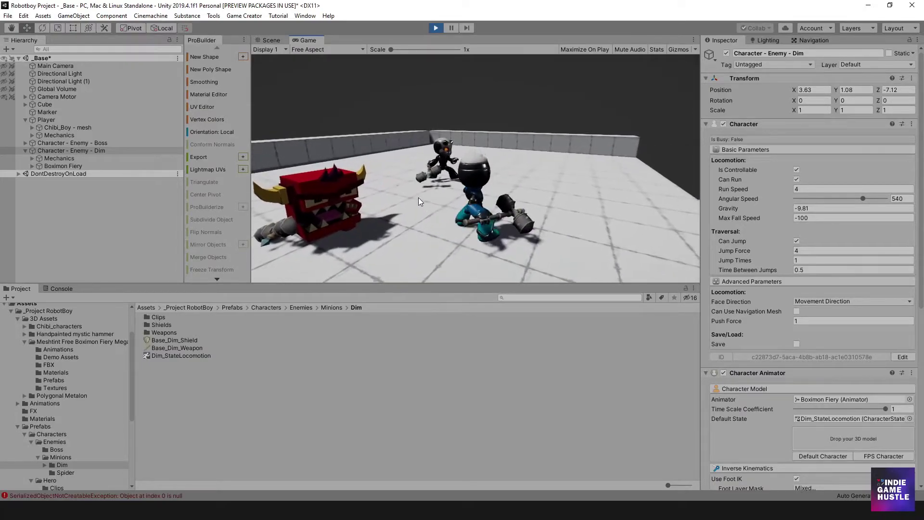
# Step: Stop the play test and expand Dim's Mechanics to show Trigger - Attack and Trigger - Draw
pyautogui.click(435, 28)
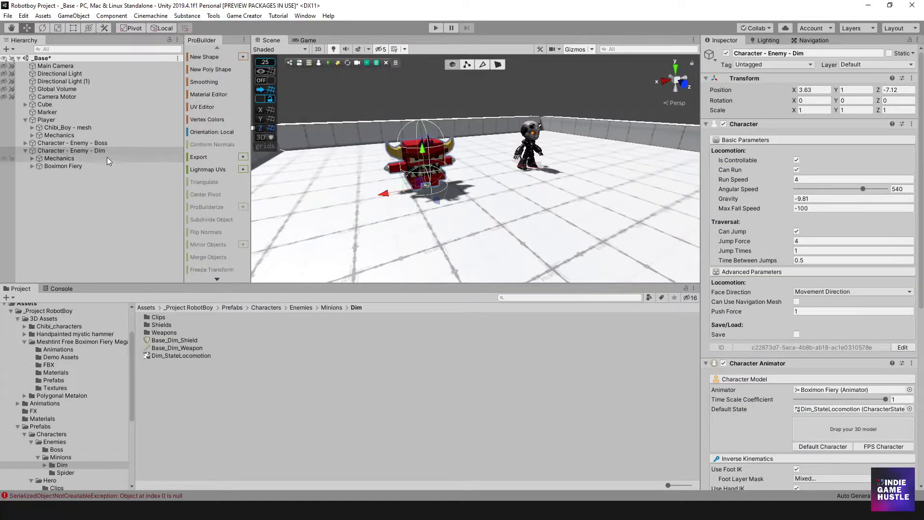
pyautogui.click(64, 165)
pyautogui.click(71, 151)
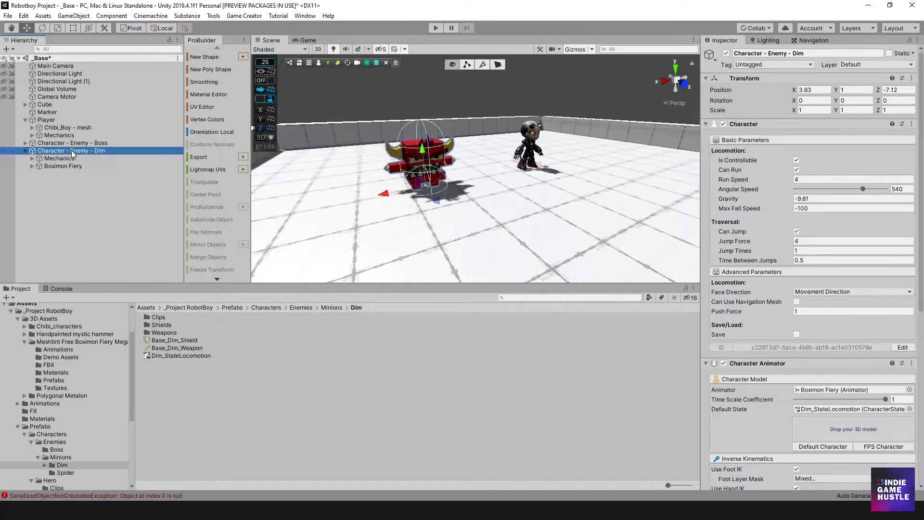
pyautogui.click(32, 158)
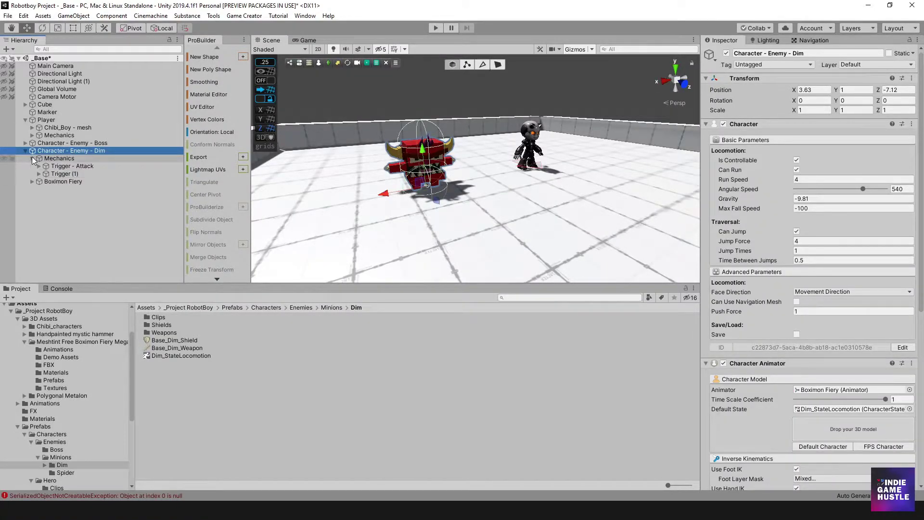
pyautogui.click(58, 165)
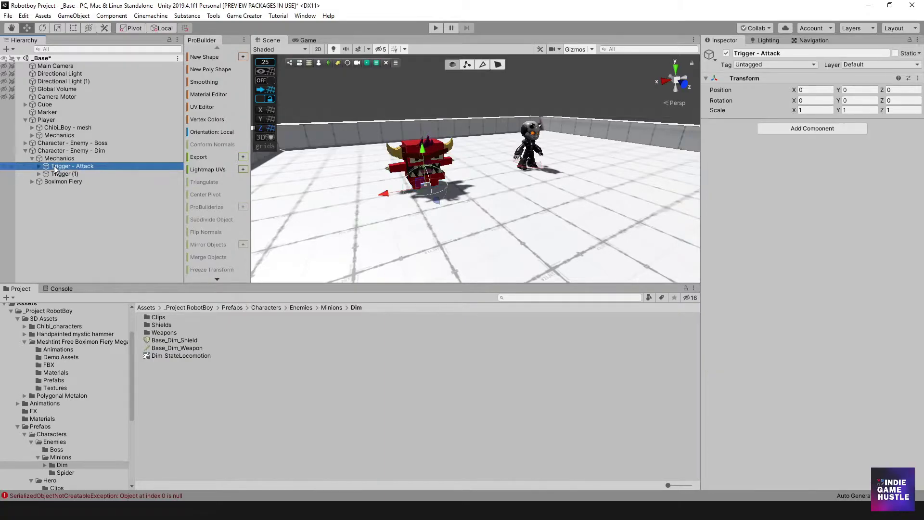
pyautogui.click(39, 174)
pyautogui.click(38, 167)
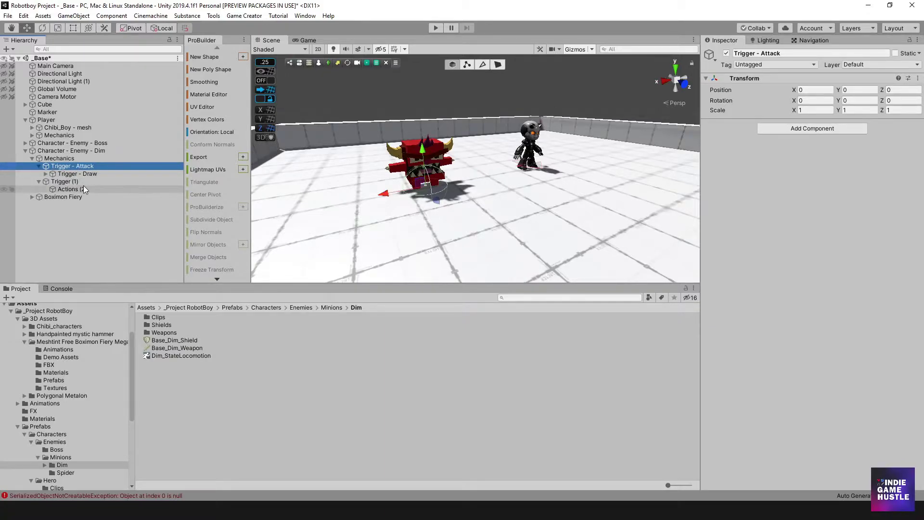
# Step: Inspect Trigger - Draw's Actions, then deactivate the Mechanics object
pyautogui.click(57, 175)
pyautogui.click(45, 174)
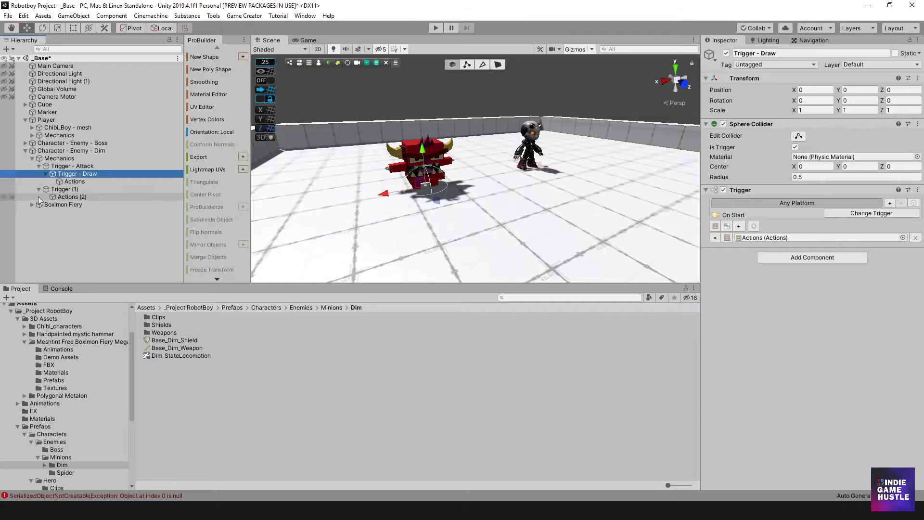
pyautogui.click(53, 158)
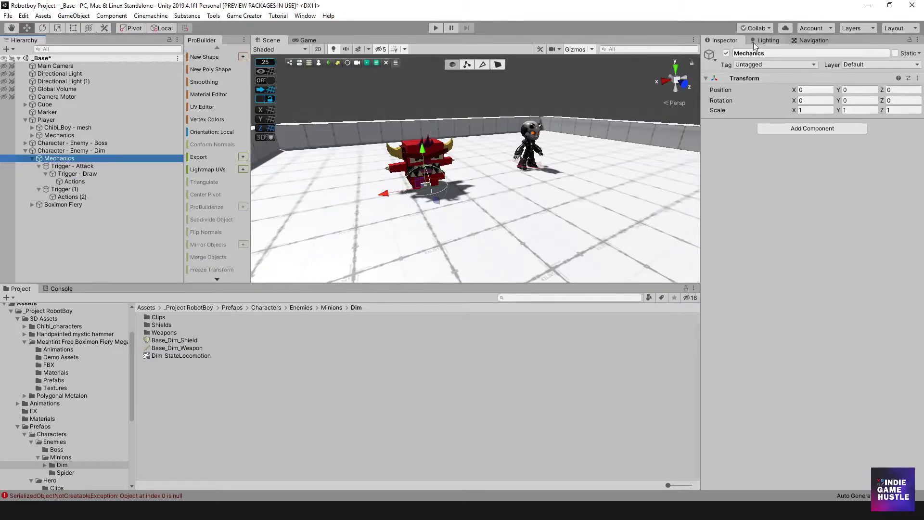
pyautogui.click(727, 53)
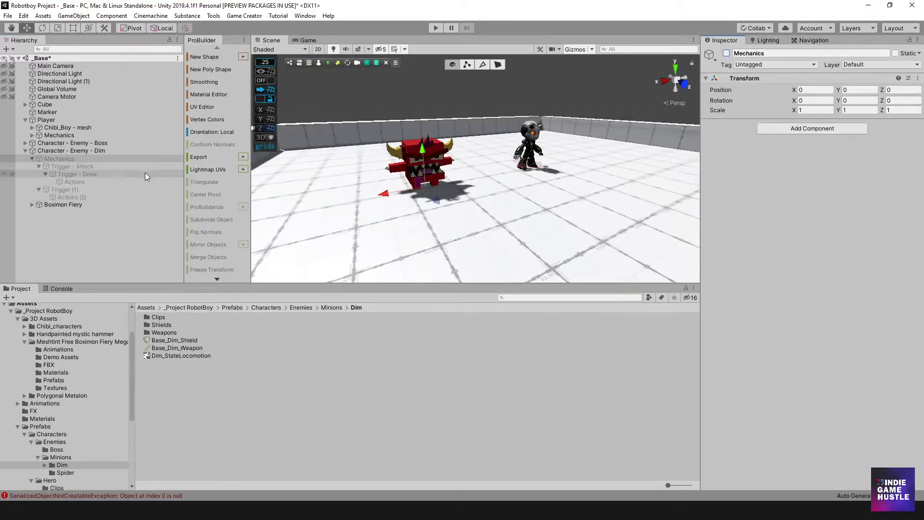
# Step: Play-test walking the player with W to fight the red and dark enemies, then stop
pyautogui.click(436, 28)
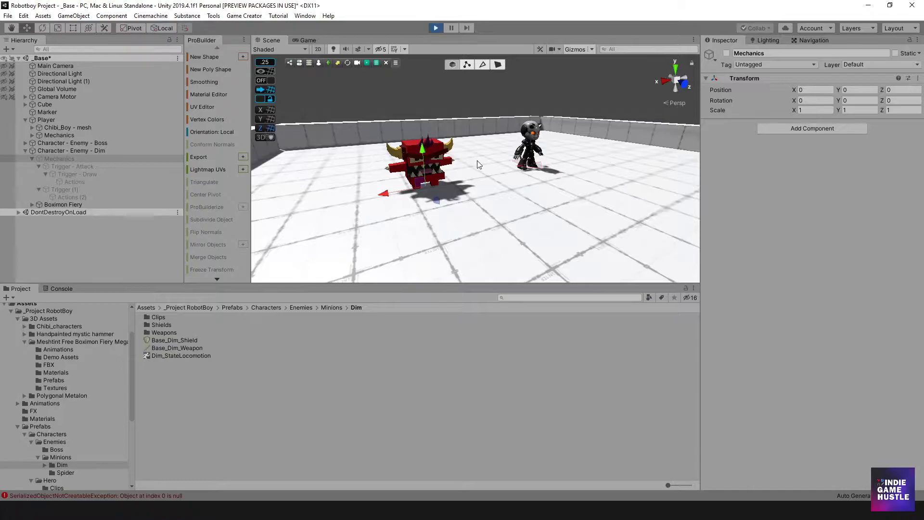
pyautogui.press('w')
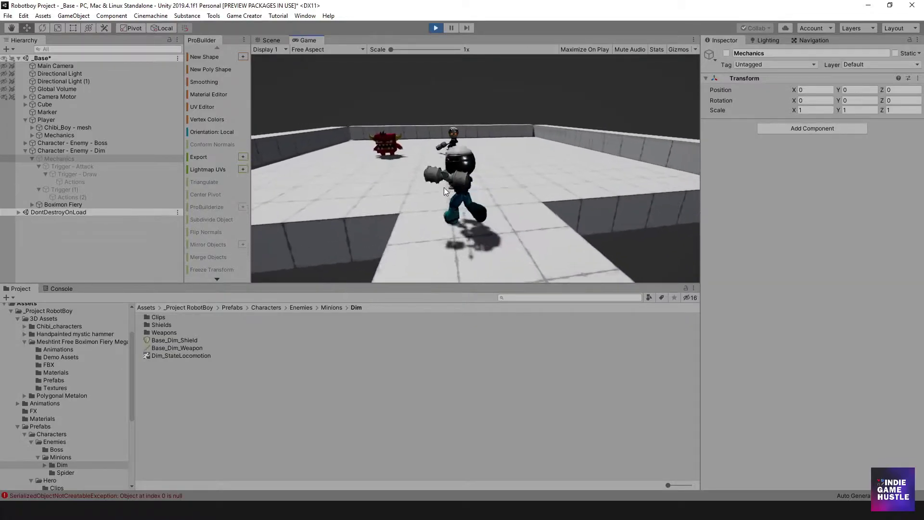
pyautogui.press('w')
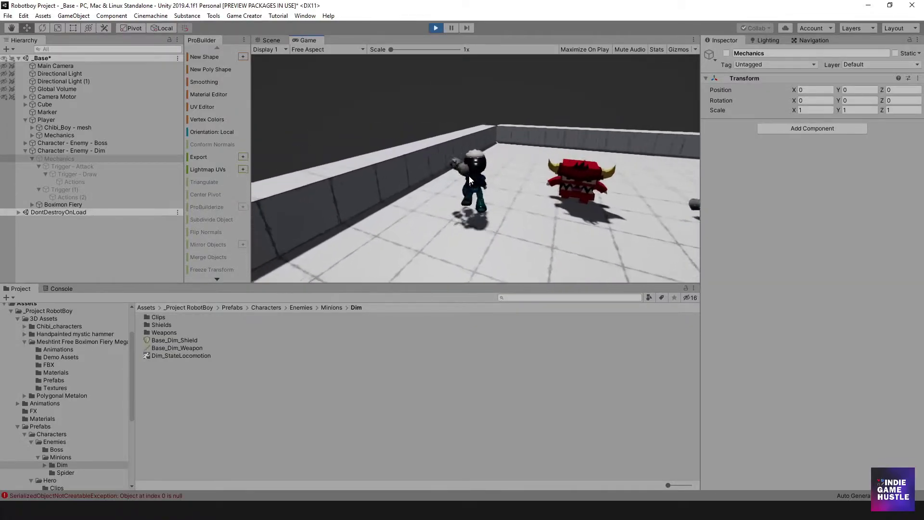
pyautogui.press('w')
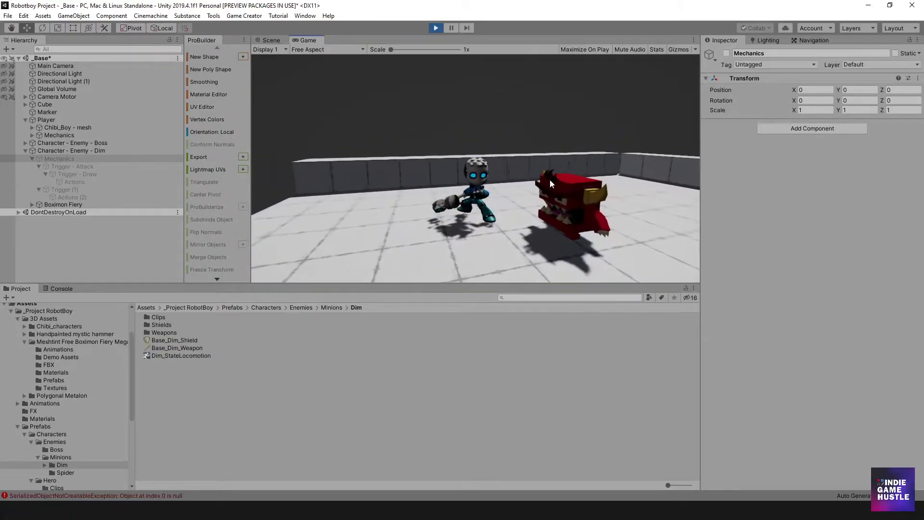
pyautogui.press('w')
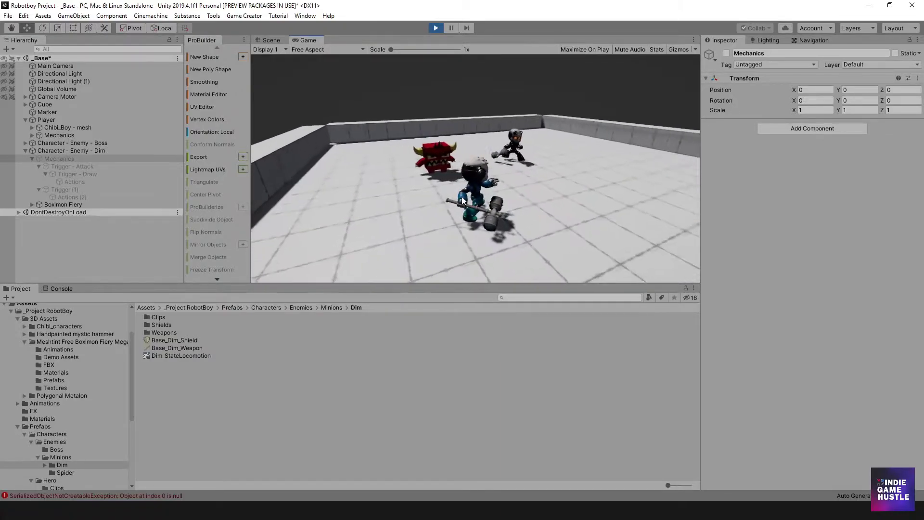
pyautogui.press('w')
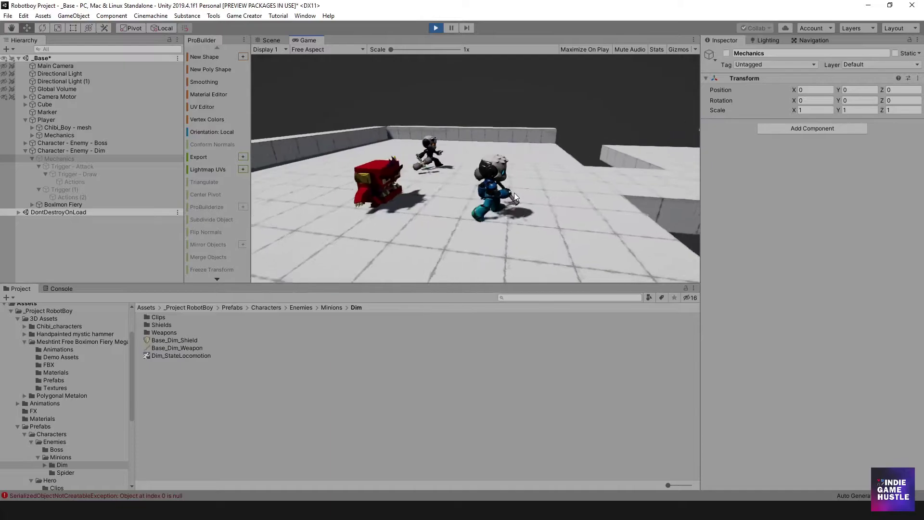
pyautogui.press('w')
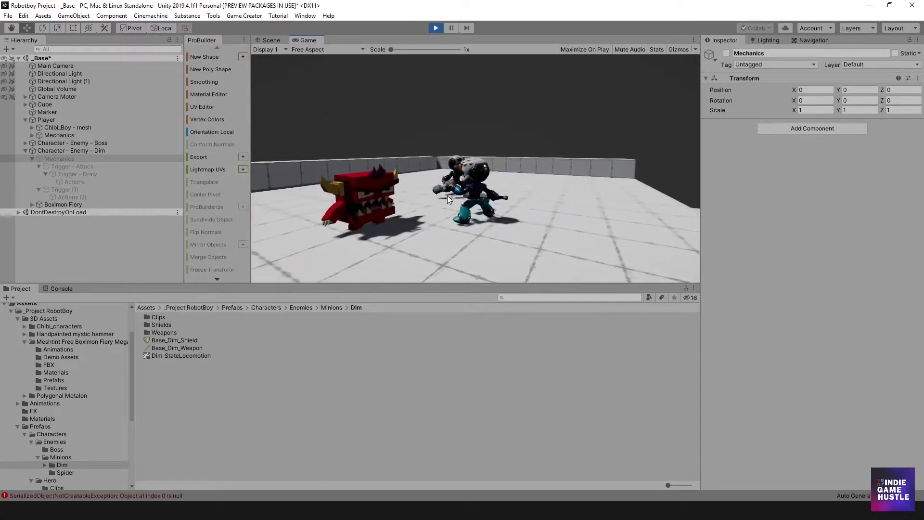
pyautogui.press('w')
pyautogui.press('w')
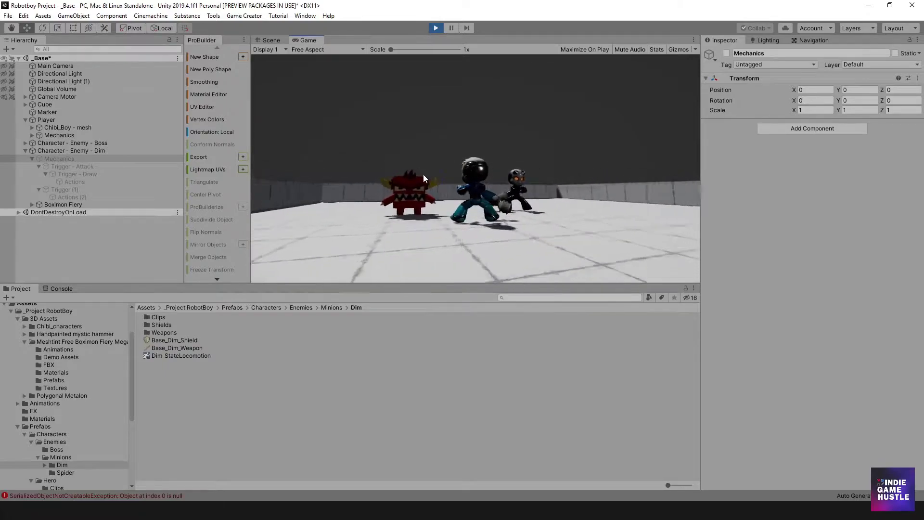
pyautogui.press('w')
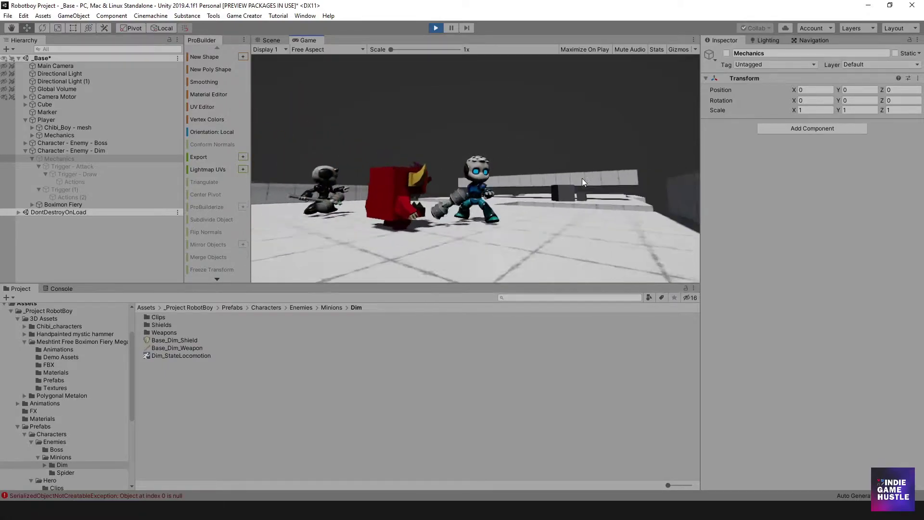
pyautogui.press('w')
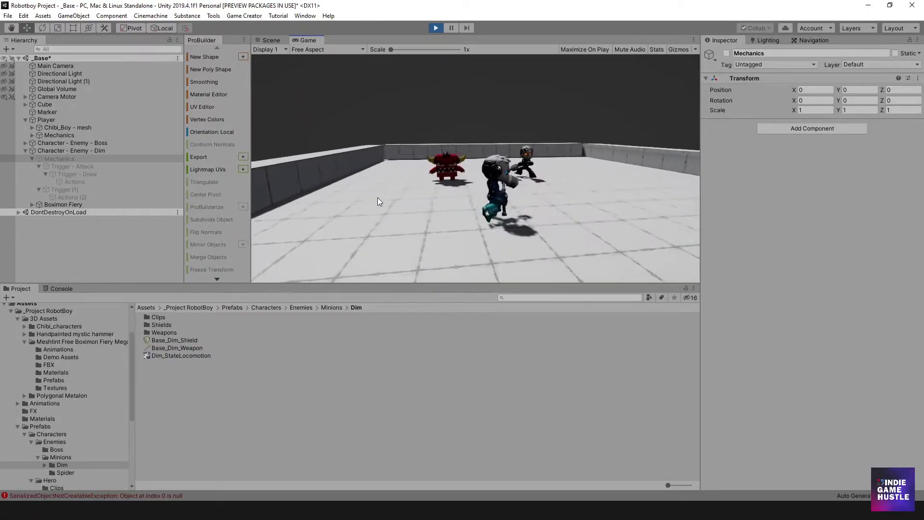
pyautogui.press('w')
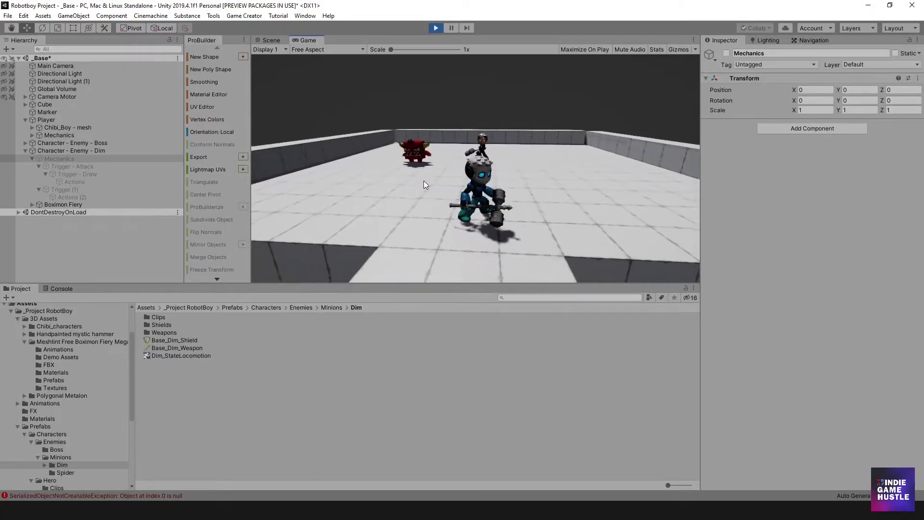
pyautogui.click(436, 28)
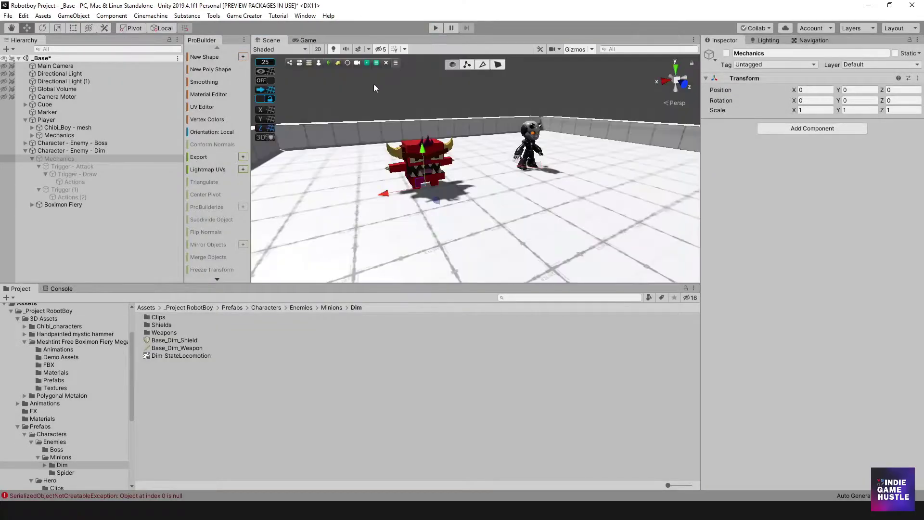
# Step: Re-enable Mechanics and inspect Trigger - Attack, Trigger - Draw, Base_Dim_Shield and Base_Dim_Weapon
pyautogui.click(74, 158)
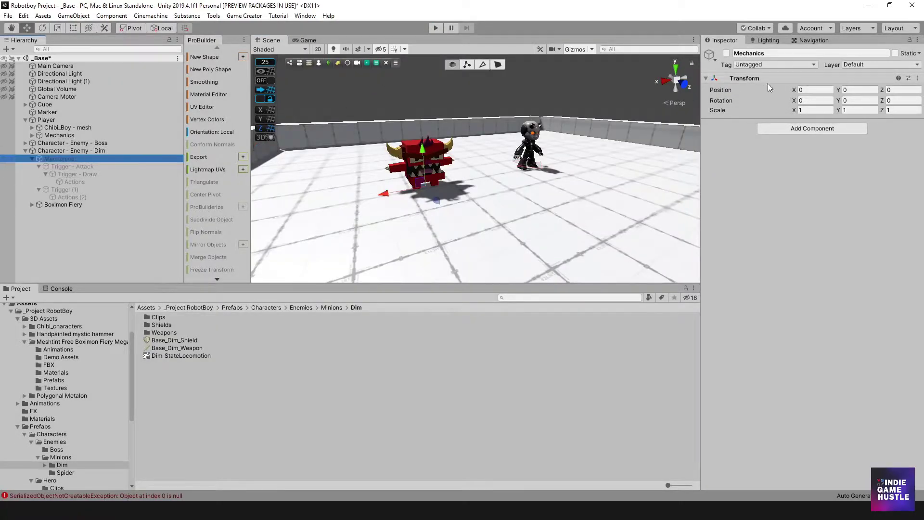
pyautogui.click(727, 54)
pyautogui.click(76, 166)
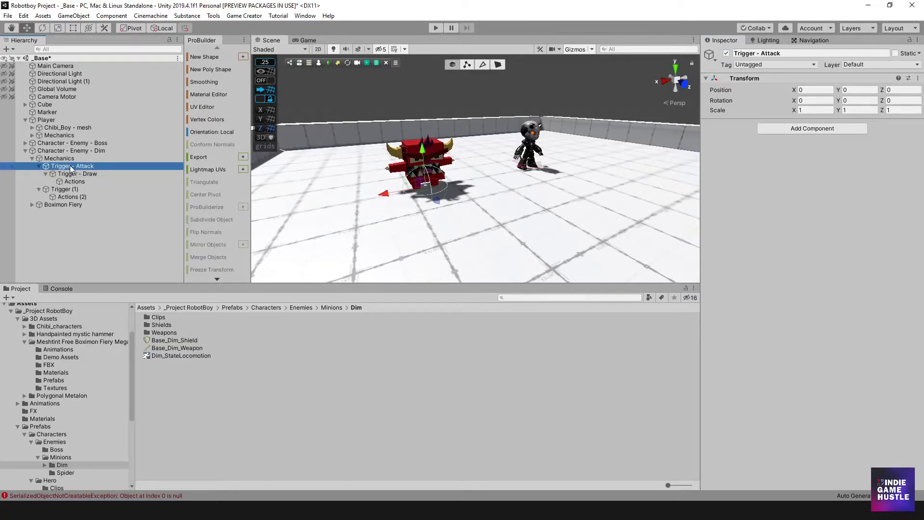
pyautogui.click(68, 174)
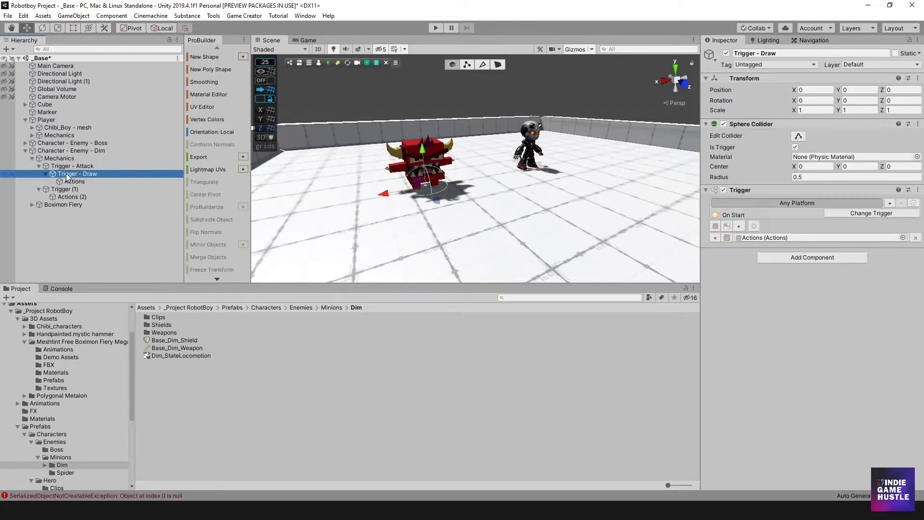
pyautogui.click(166, 342)
pyautogui.click(165, 348)
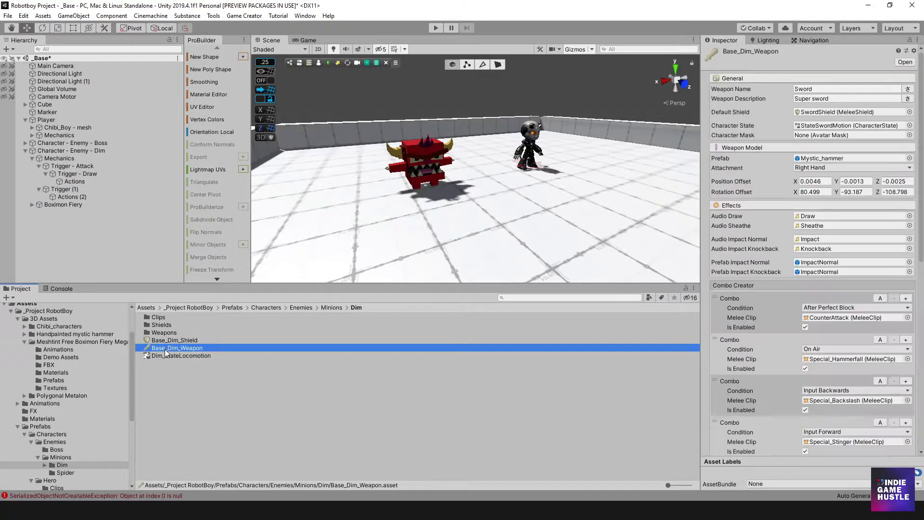
# Step: Clear the Console's error messages and look over the arena
pyautogui.click(58, 288)
pyautogui.click(9, 297)
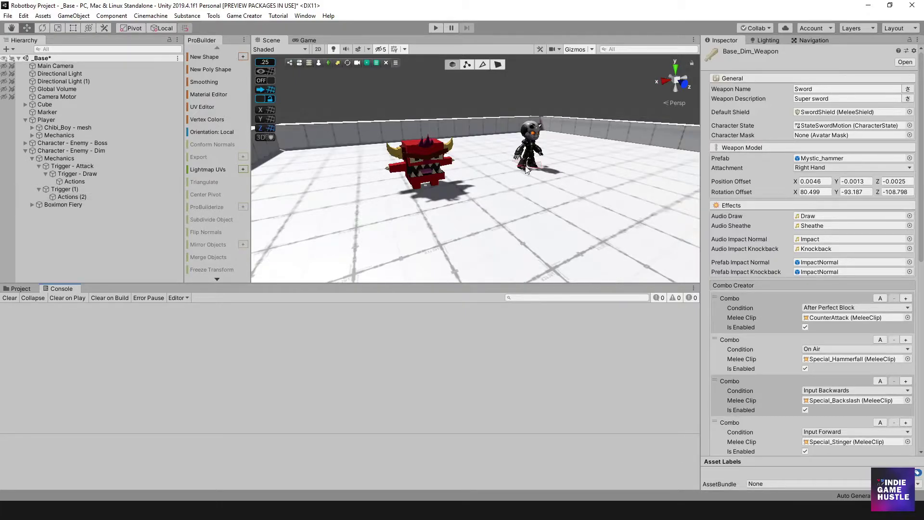
pyautogui.keyDown('alt'); pyautogui.moveTo(527, 169); pyautogui.dragTo(471, 193); pyautogui.keyUp('alt')
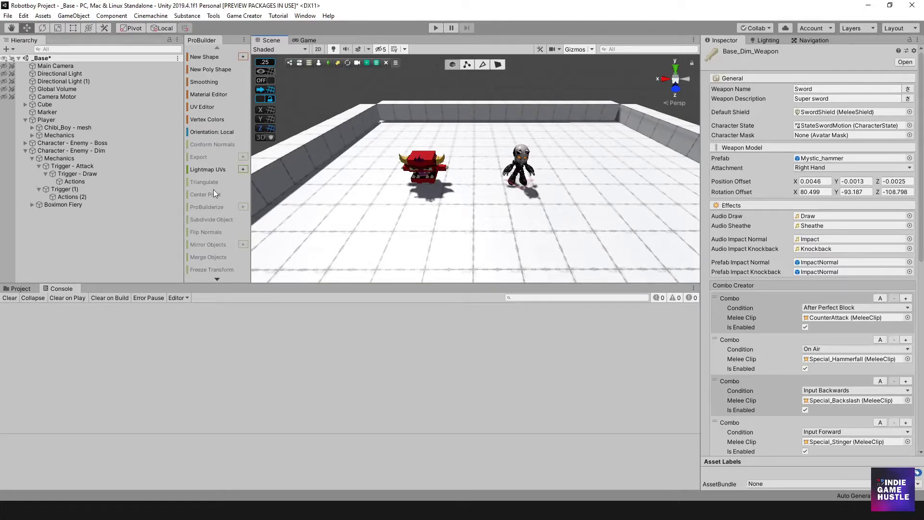
pyautogui.keyDown('alt'); pyautogui.moveTo(523, 162); pyautogui.dragTo(390, 125); pyautogui.keyUp('alt')
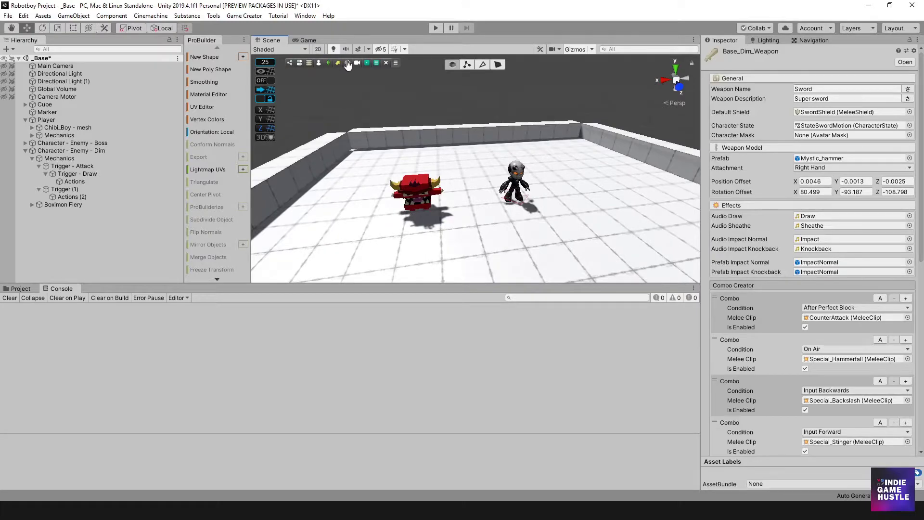
# Step: Create red Marker (1) beside the red enemy and list it under Marker
pyautogui.click(348, 64)
pyautogui.keyDown('alt'); pyautogui.moveTo(482, 235); pyautogui.dragTo(495, 248); pyautogui.keyUp('alt')
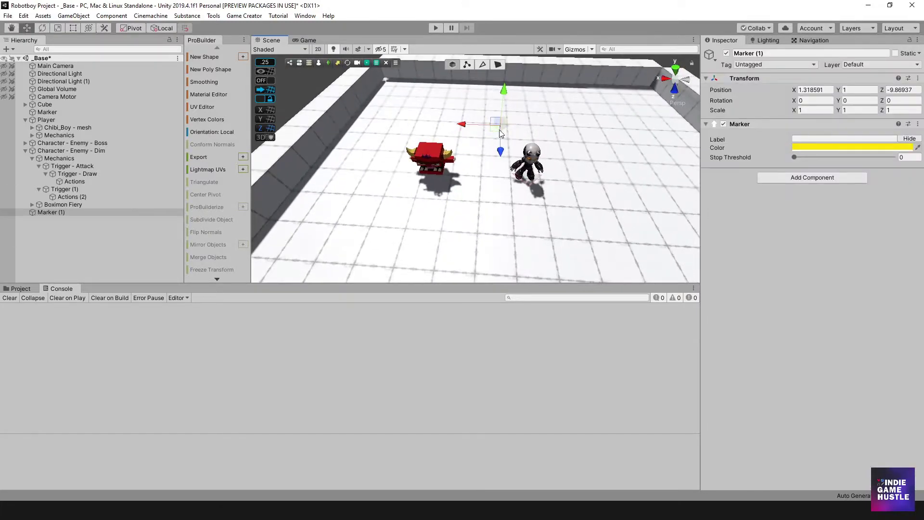
pyautogui.moveTo(500, 133)
pyautogui.mouseDown()
pyautogui.moveTo(467, 172)
pyautogui.moveTo(427, 179)
pyautogui.mouseUp()
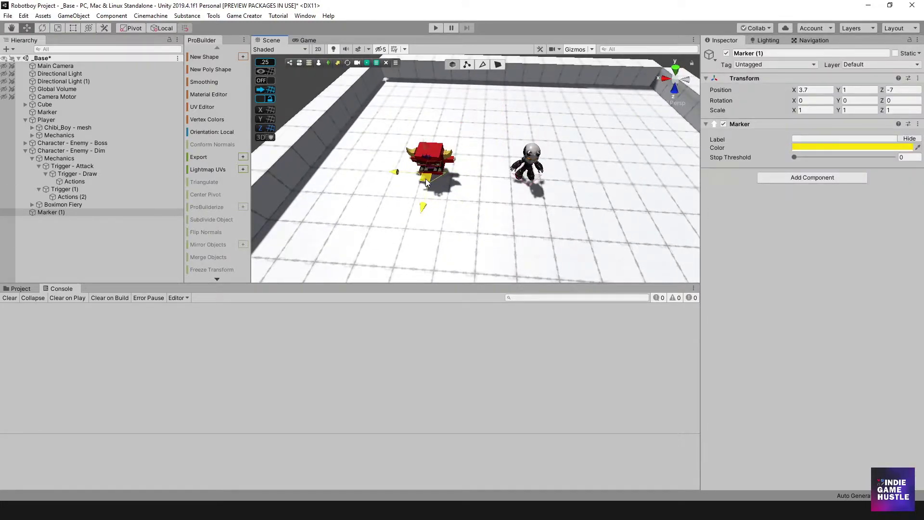
pyautogui.click(843, 148)
pyautogui.click(232, 159)
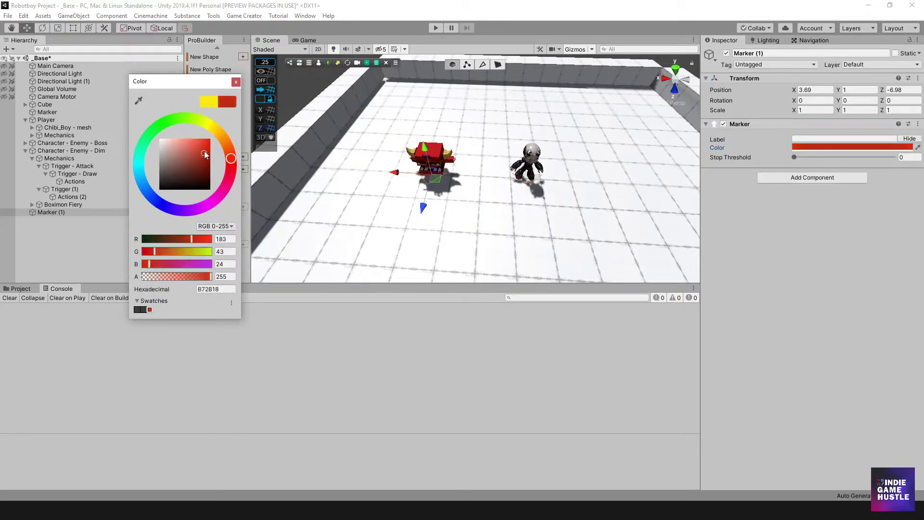
pyautogui.click(235, 82)
pyautogui.keyDown('alt'); pyautogui.moveTo(435, 194); pyautogui.dragTo(431, 169); pyautogui.keyUp('alt')
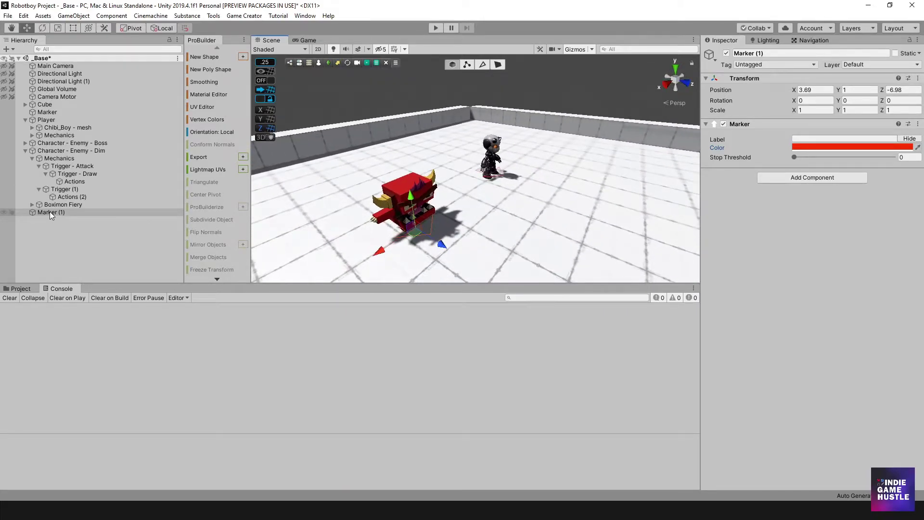
pyautogui.moveTo(49, 211); pyautogui.dragTo(61, 115)
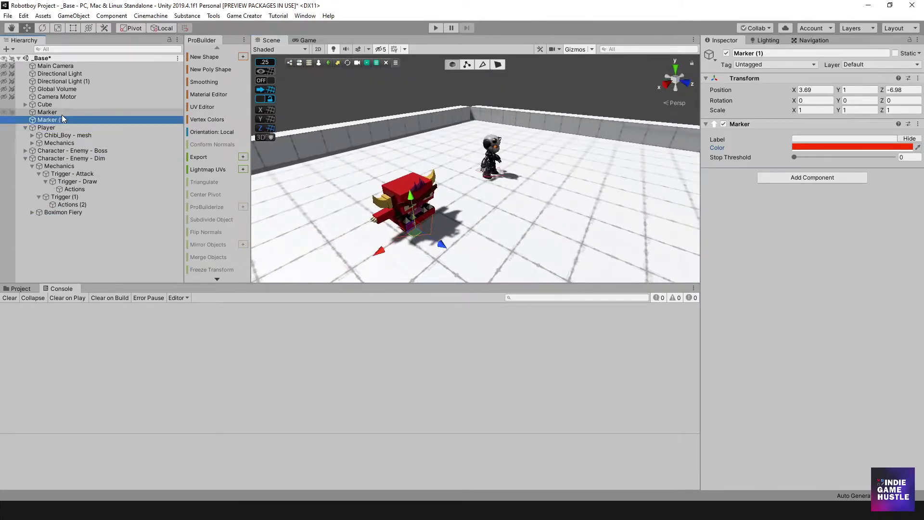
# Step: Set Marker (1) as the destination of the Move Character action in Actions (2)
pyautogui.click(64, 205)
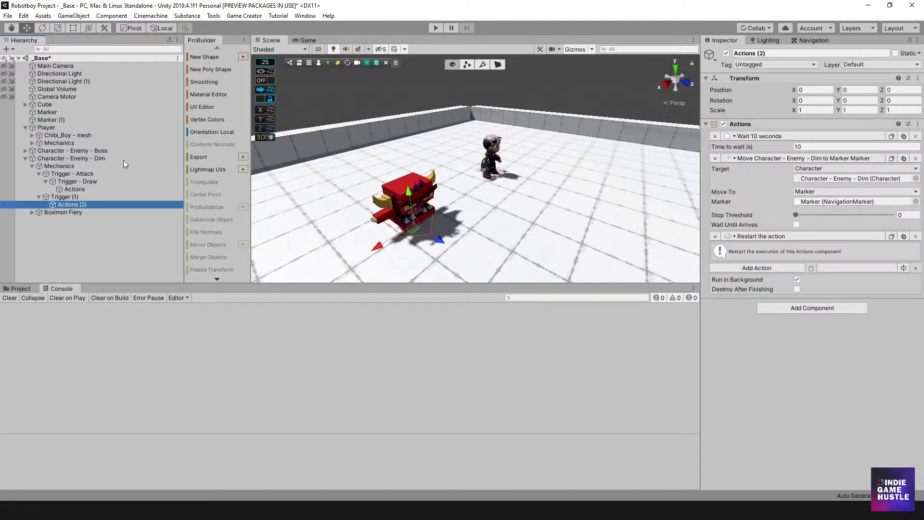
pyautogui.moveTo(65, 121)
pyautogui.mouseDown()
pyautogui.moveTo(523, 130)
pyautogui.moveTo(816, 188)
pyautogui.moveTo(820, 205)
pyautogui.mouseUp()
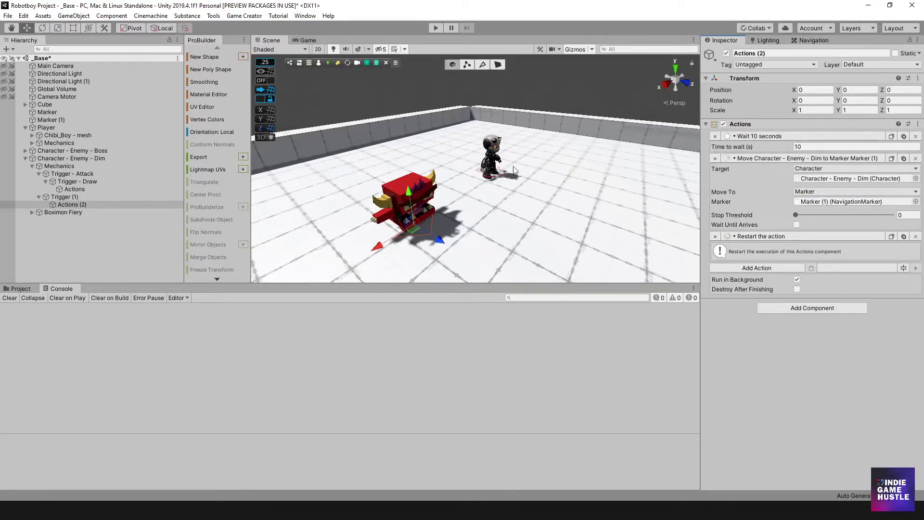
pyautogui.keyDown('alt'); pyautogui.moveTo(533, 180); pyautogui.dragTo(487, 170); pyautogui.keyUp('alt')
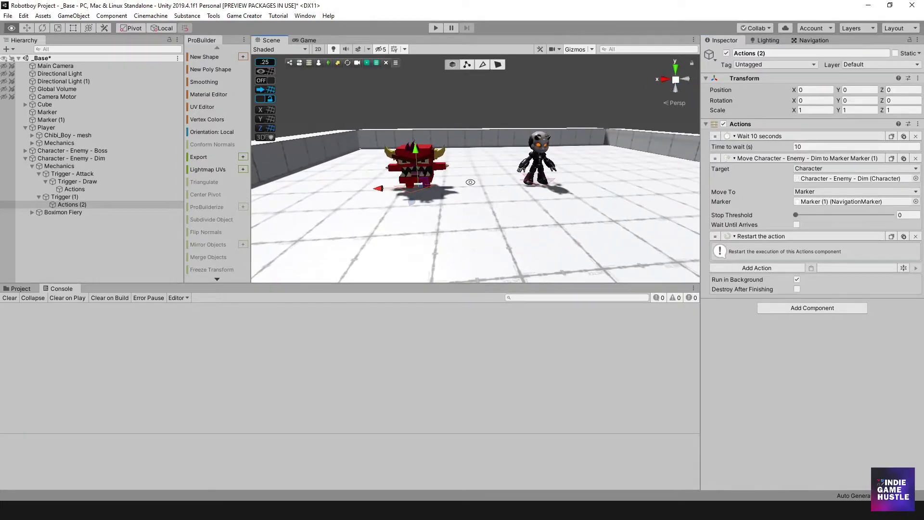
# Step: Inspect the Dim enemy's Trigger - Attack and Trigger - Draw objects in the Hierarchy
pyautogui.click(88, 234)
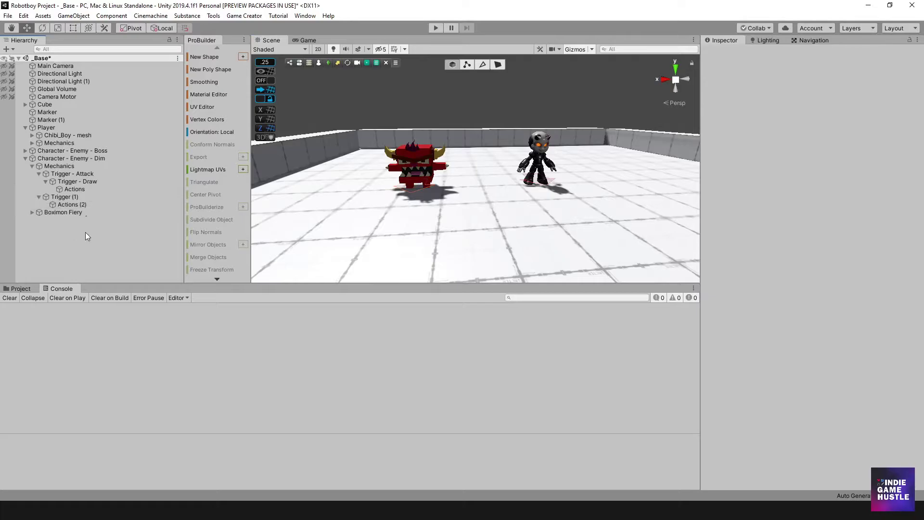
pyautogui.keyDown('alt'); pyautogui.moveTo(440, 179); pyautogui.dragTo(428, 171); pyautogui.keyUp('alt')
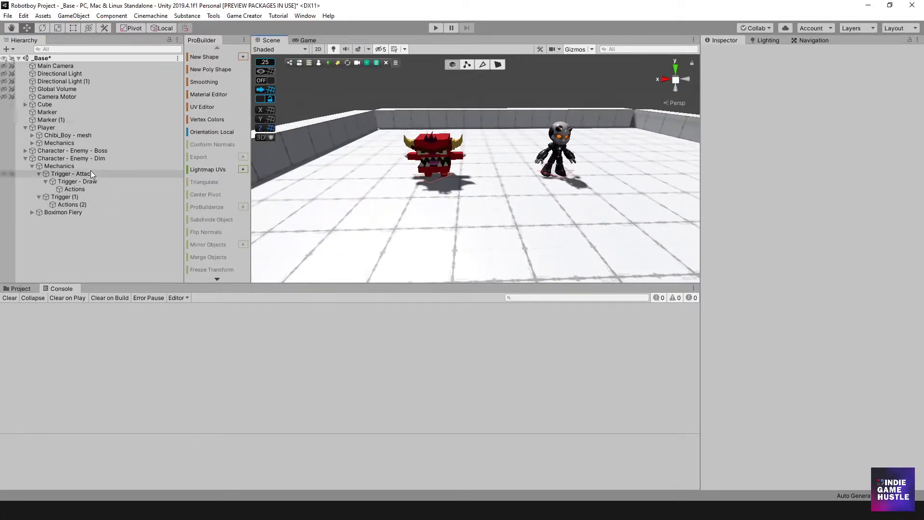
pyautogui.click(68, 174)
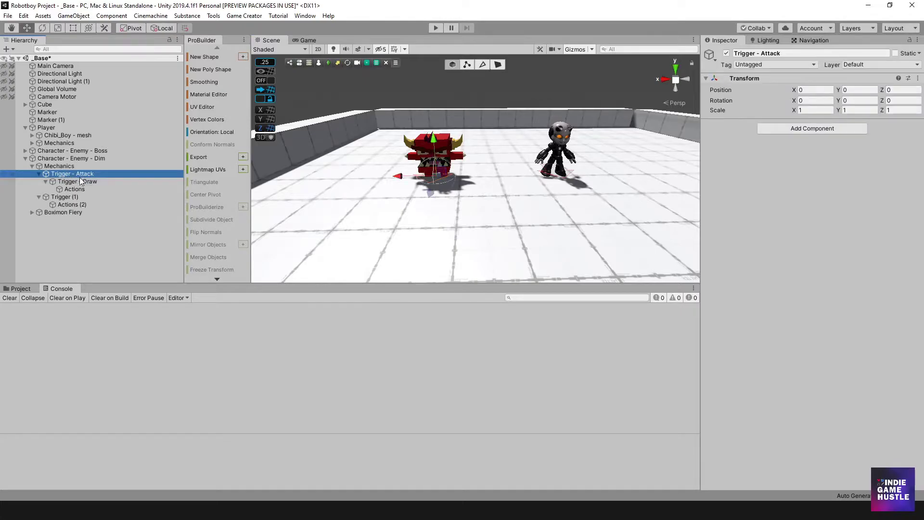
pyautogui.click(85, 181)
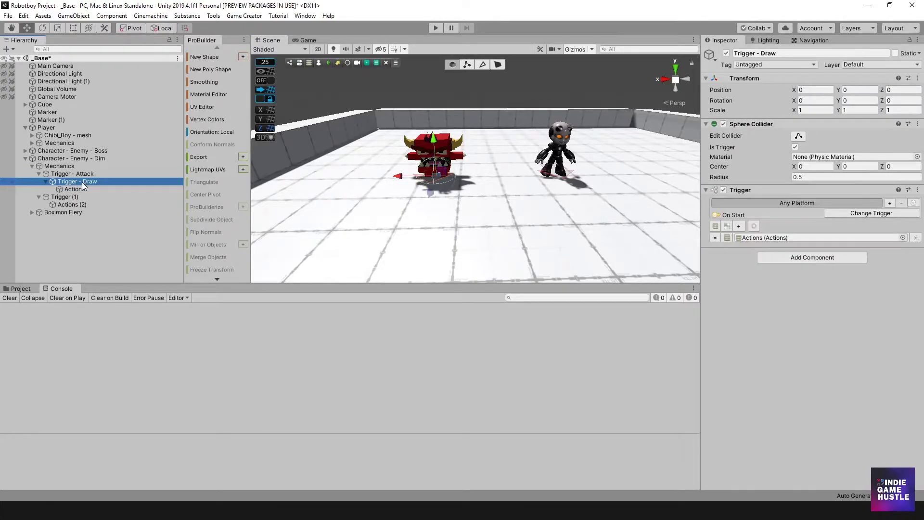
# Step: Show the Trigger - Draw Actions equipping Base_HammerWeapon and Base_HammerShield, with the Project files visible
pyautogui.click(71, 189)
pyautogui.click(70, 183)
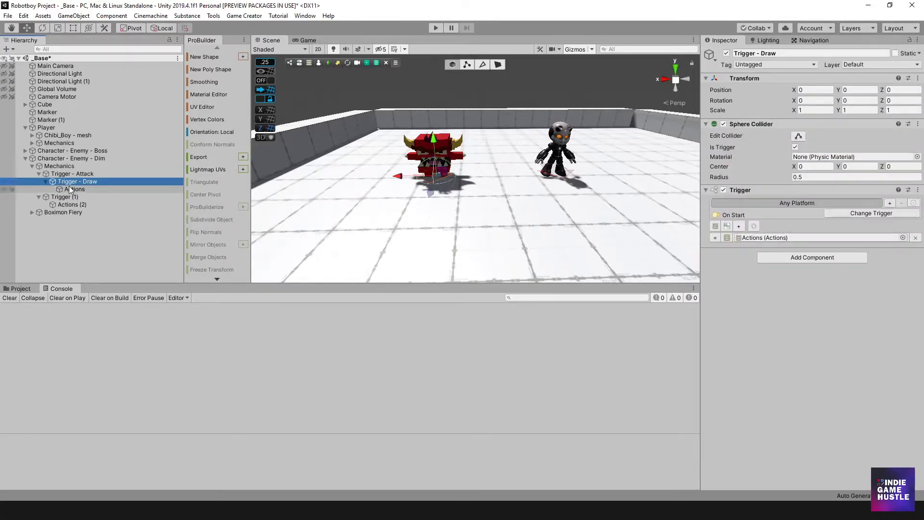
pyautogui.click(69, 189)
pyautogui.click(29, 288)
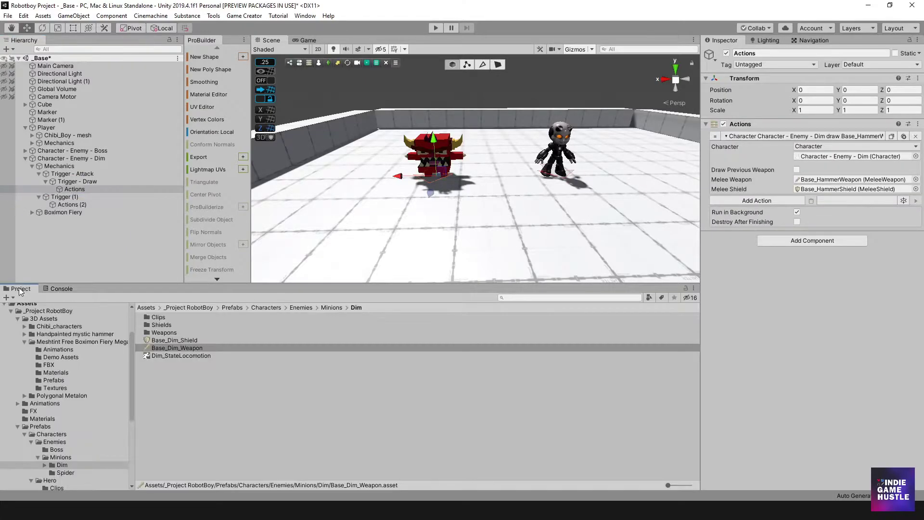
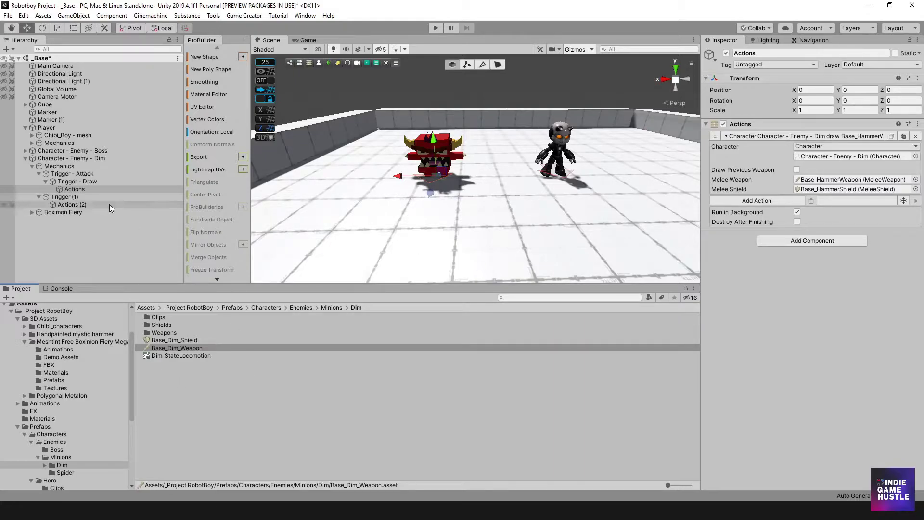
# Step: In Trigger - Draw's Actions, assign Base_Dim_Shield as Melee Shield and Base_Dim_Weapon as Melee Weapon
pyautogui.click(88, 181)
pyautogui.click(80, 189)
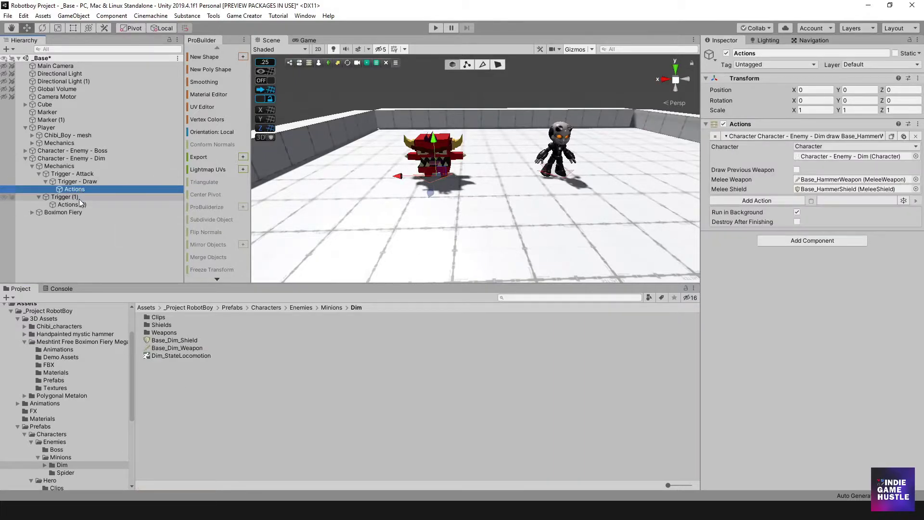
pyautogui.click(76, 196)
pyautogui.click(82, 182)
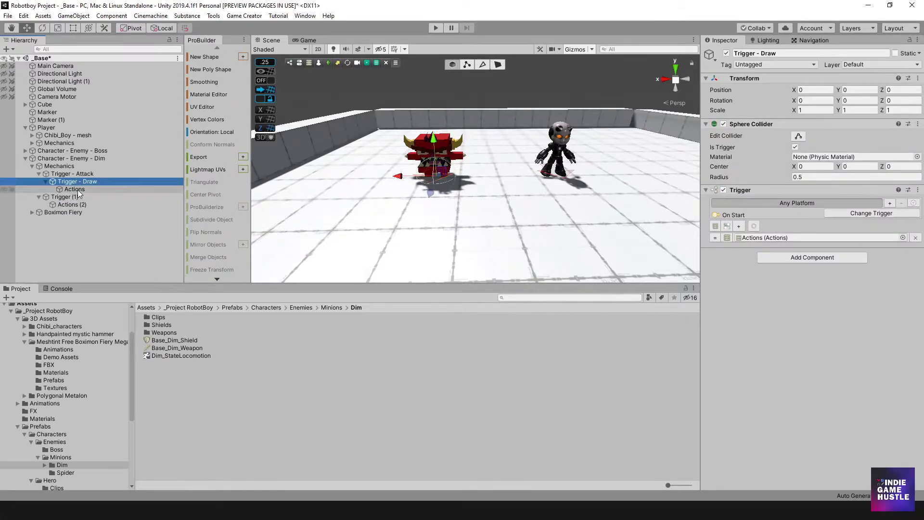
pyautogui.click(77, 189)
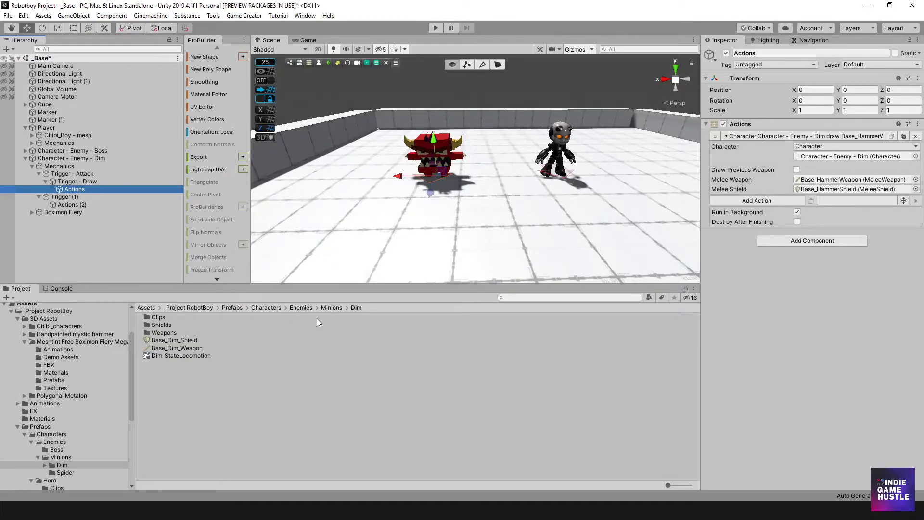
pyautogui.moveTo(163, 341); pyautogui.dragTo(836, 190)
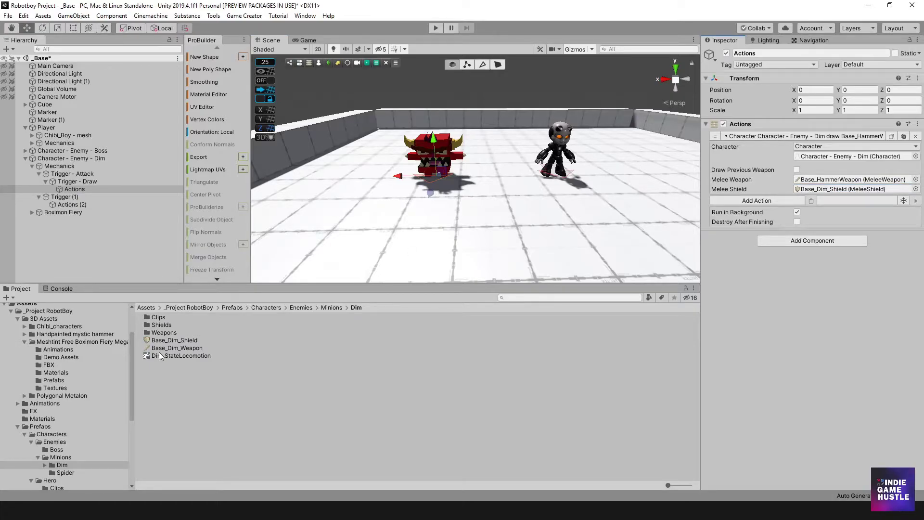
pyautogui.moveTo(164, 348); pyautogui.dragTo(823, 186)
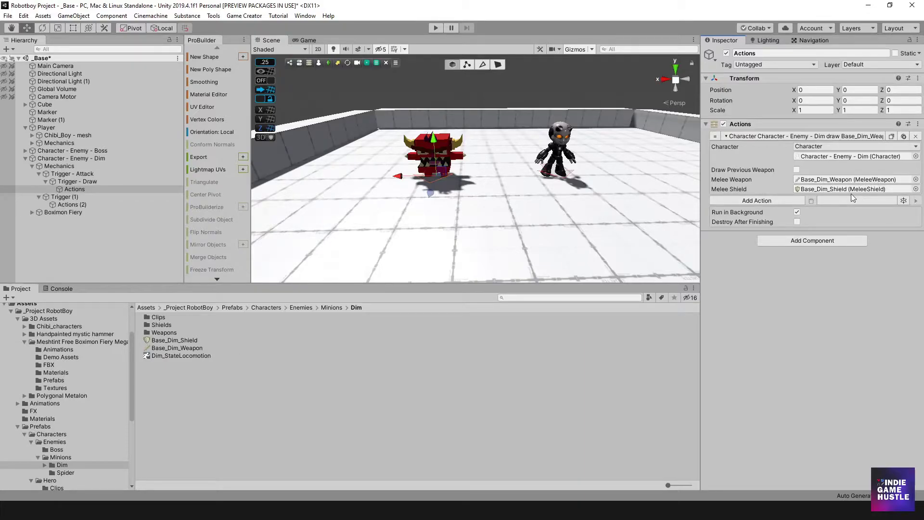
# Step: Set Base_Dim_Weapon's Character State to Dim_StateLocomotion, then deselect the asset
pyautogui.click(197, 347)
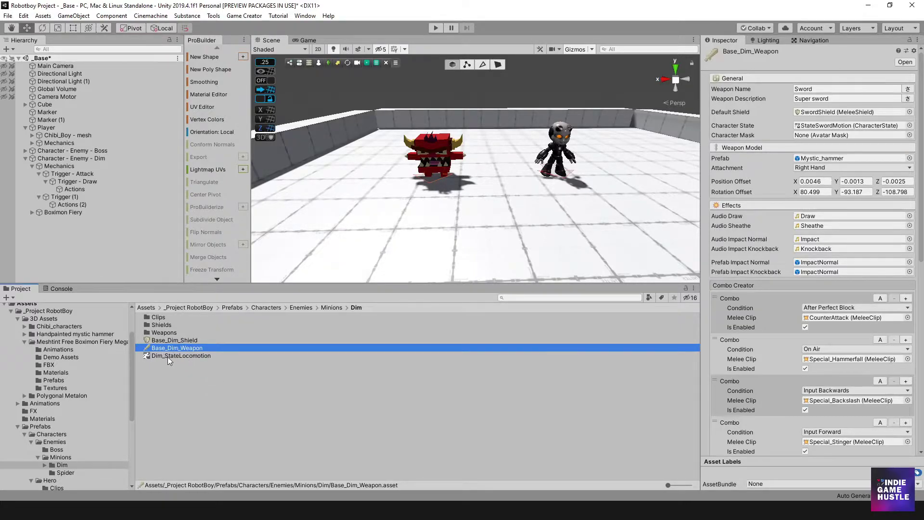
pyautogui.moveTo(167, 357); pyautogui.dragTo(833, 127)
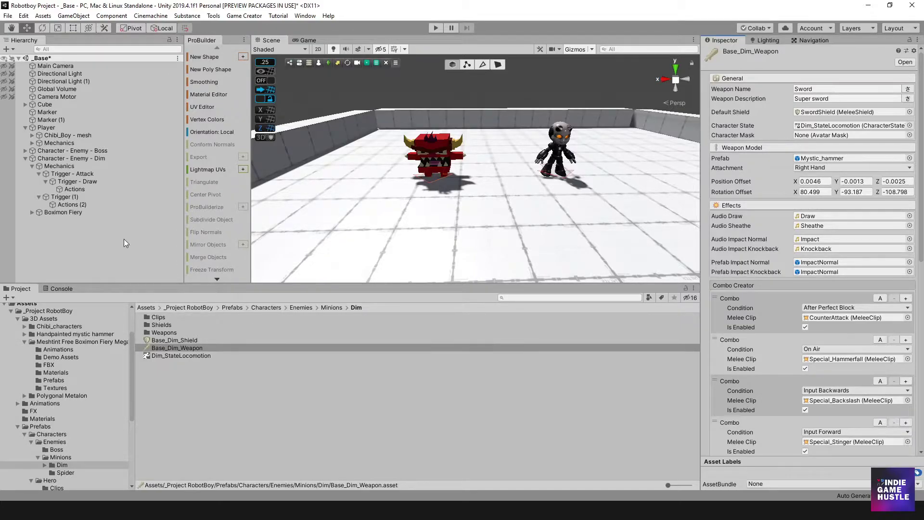
pyautogui.click(71, 234)
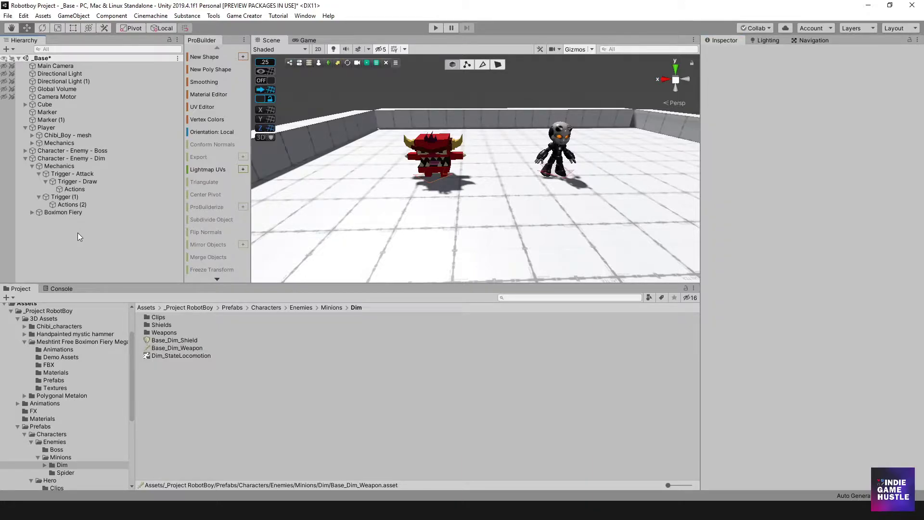
# Step: Create a sphere and place it beside the Dim enemy at 3.6, 1.4, -5.83
pyautogui.keyDown('alt'); pyautogui.moveTo(399, 207); pyautogui.dragTo(487, 194); pyautogui.keyUp('alt')
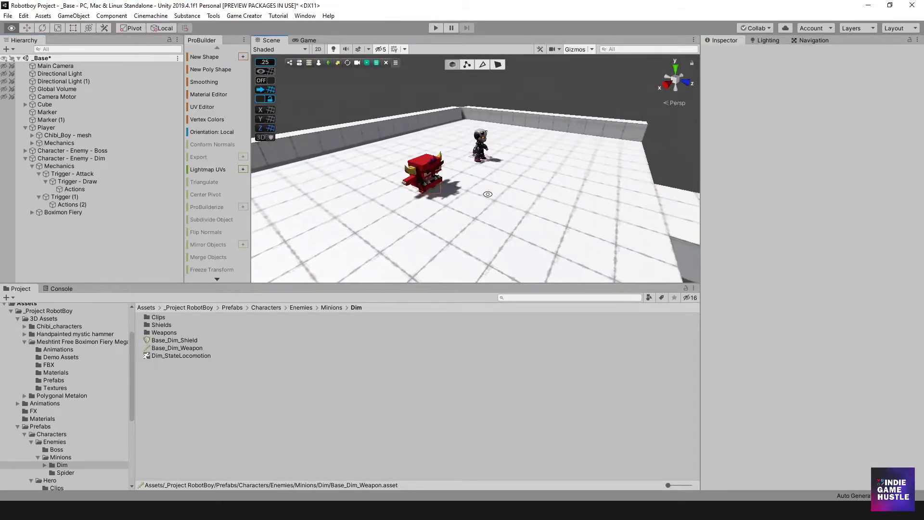
pyautogui.click(74, 15)
pyautogui.moveTo(103, 29)
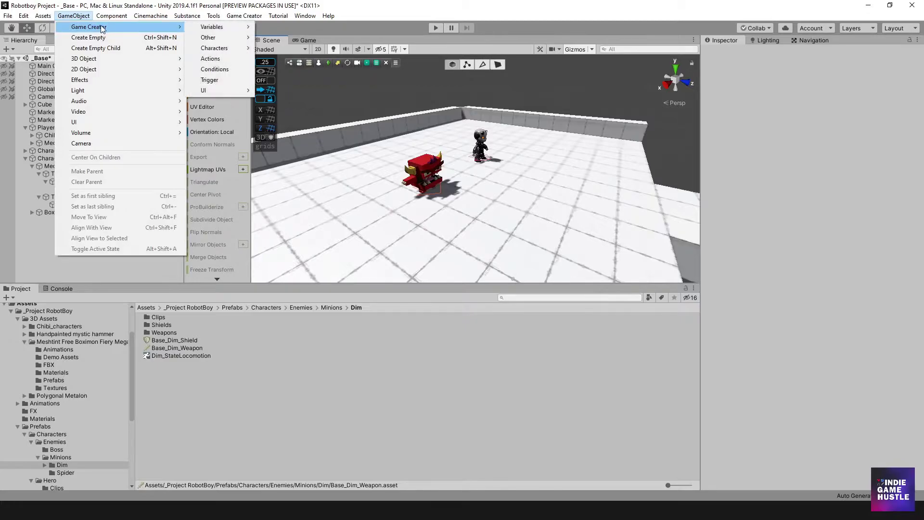
pyautogui.moveTo(104, 59)
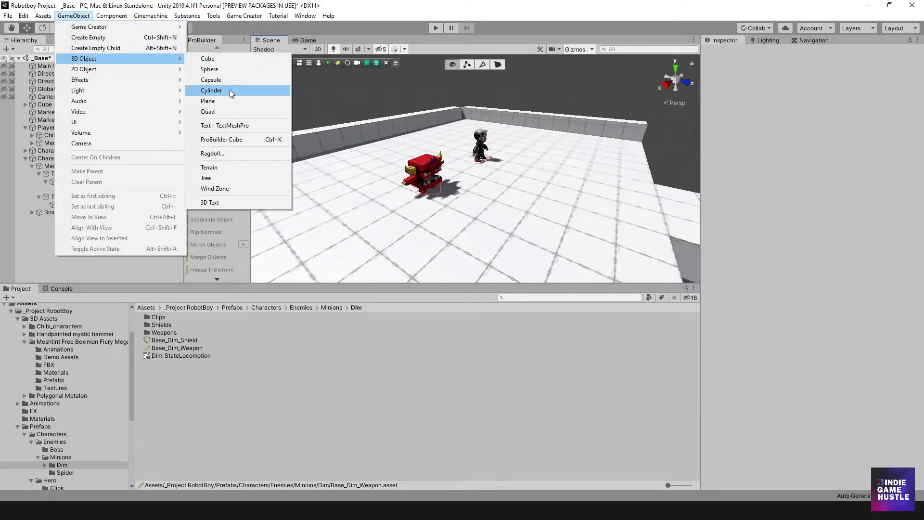
pyautogui.click(226, 70)
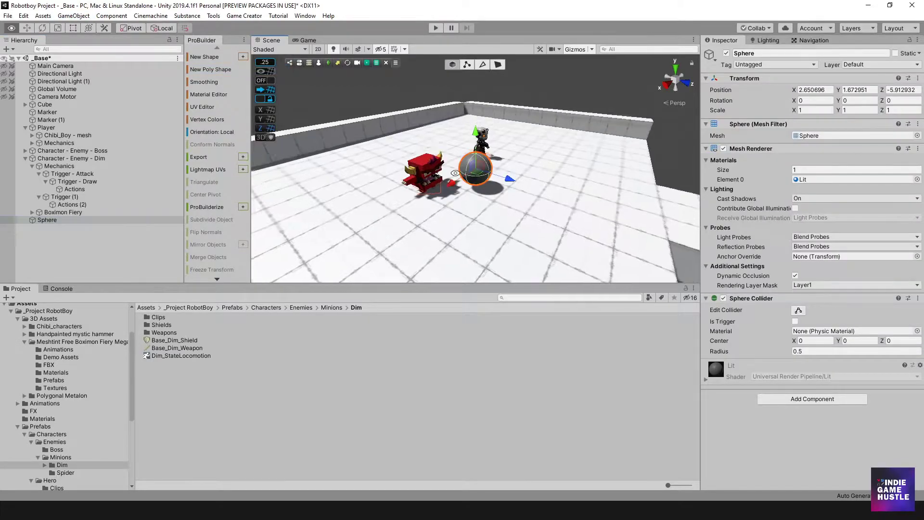
pyautogui.moveTo(476, 168); pyautogui.dragTo(474, 206)
# Step: Rename the sphere to Dim_Weapon in the Hierarchy
pyautogui.click(52, 221)
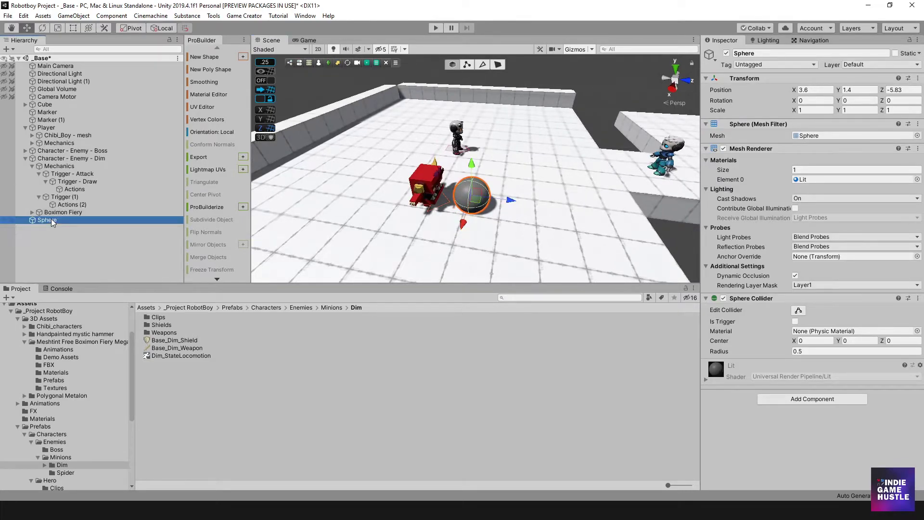
pyautogui.click(52, 220)
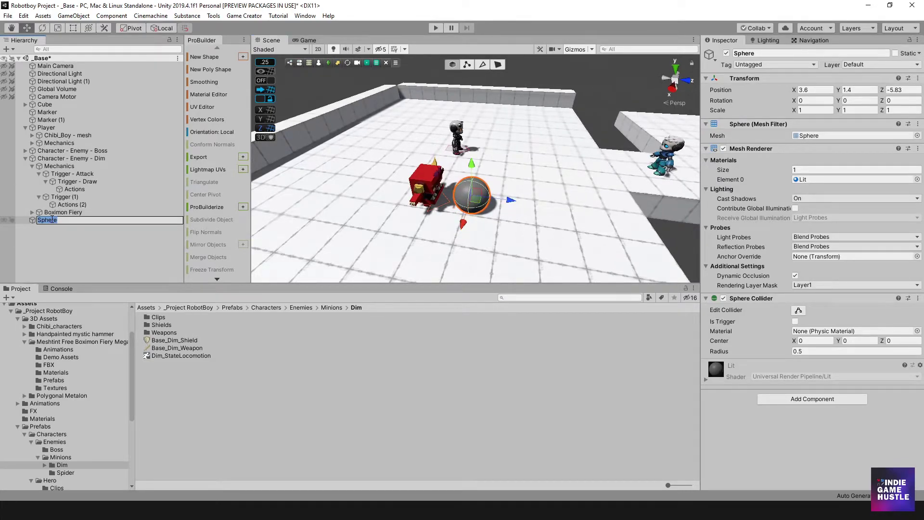
pyautogui.write('Dim_Weapon')
pyautogui.press('Return')
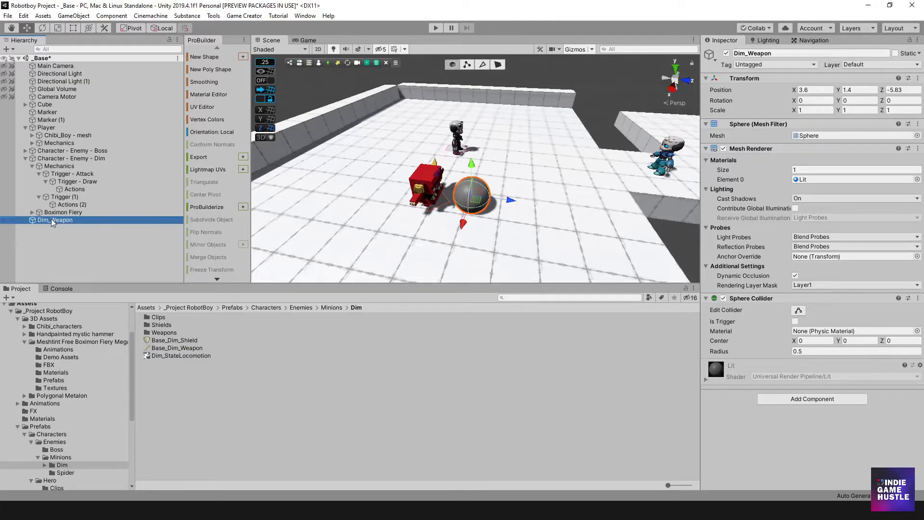
# Step: Add a Blade Component to Dim_Weapon with Debug Mode enabled
pyautogui.click(817, 399)
pyautogui.click(791, 377)
pyautogui.scroll(-5, 845, 239)
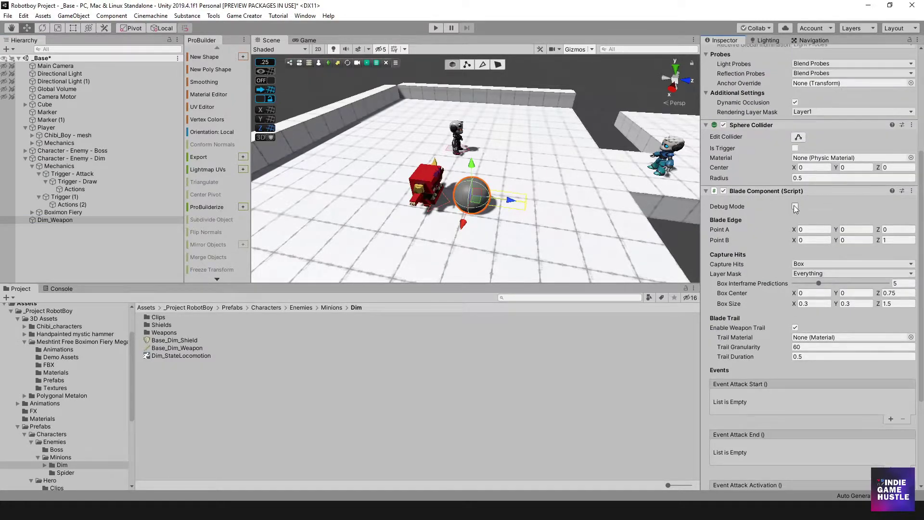
pyautogui.click(794, 207)
pyautogui.keyDown('alt'); pyautogui.moveTo(505, 234); pyautogui.dragTo(473, 209); pyautogui.keyUp('alt')
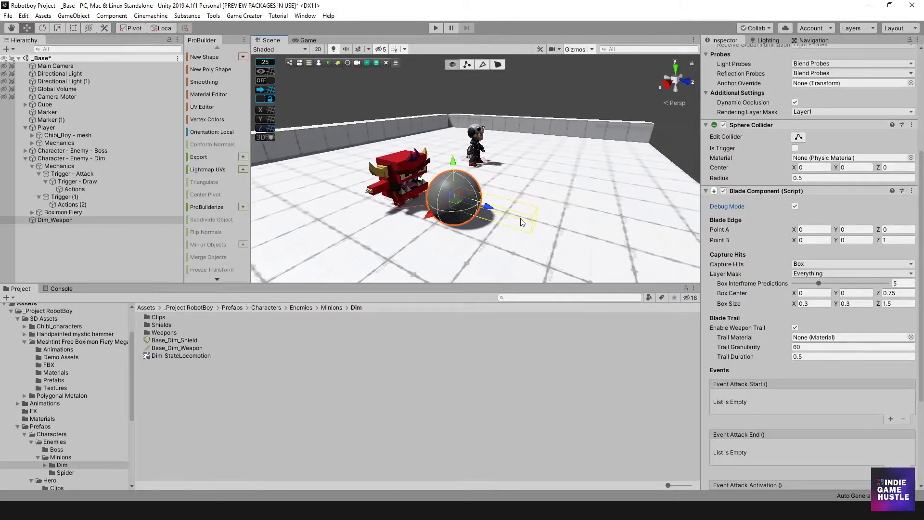
# Step: Save Dim_Weapon as a prefab in the Dim folder and open it for editing
pyautogui.click(56, 228)
pyautogui.click(54, 219)
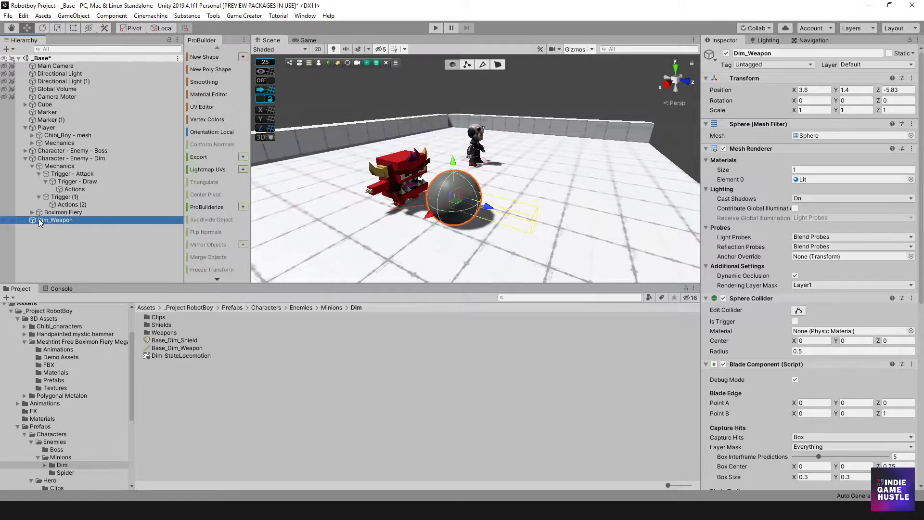
pyautogui.moveTo(40, 221); pyautogui.dragTo(183, 396)
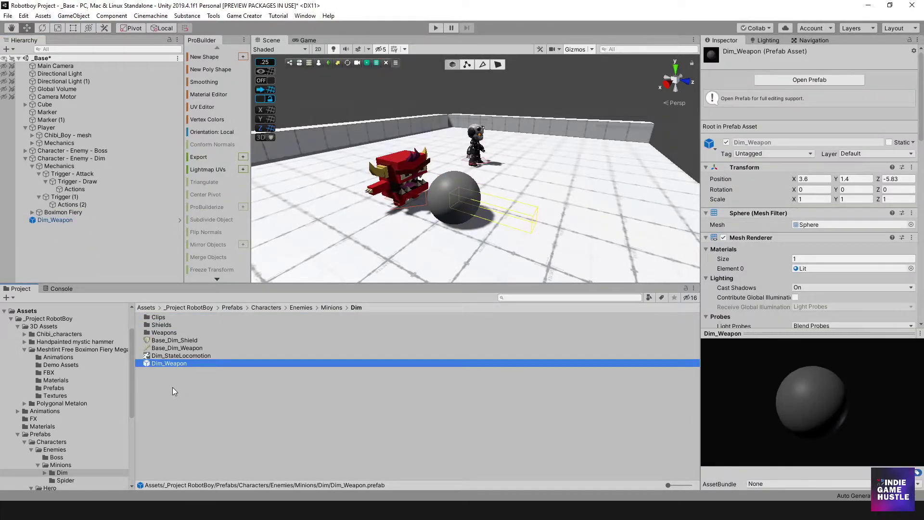
pyautogui.scroll(-6, 800, 278)
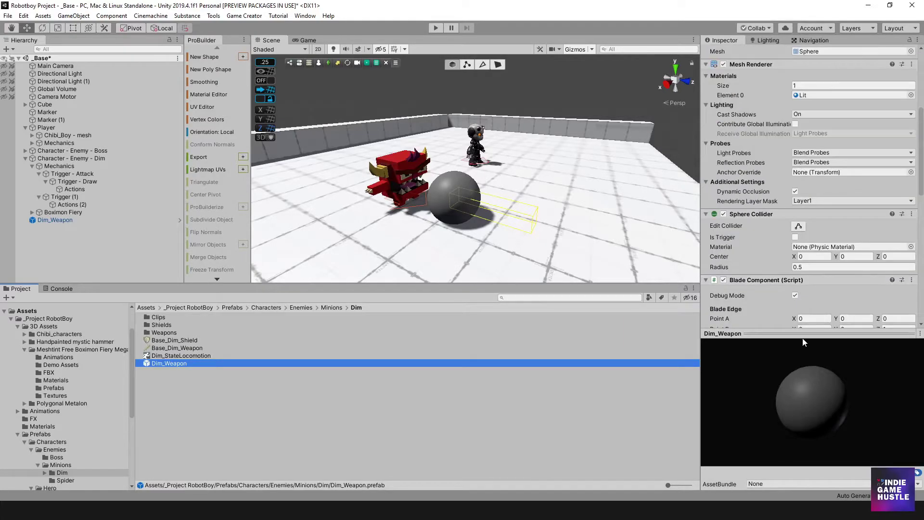
pyautogui.moveTo(803, 337); pyautogui.dragTo(802, 362)
pyautogui.click(801, 351)
pyautogui.scroll(-5, 799, 353)
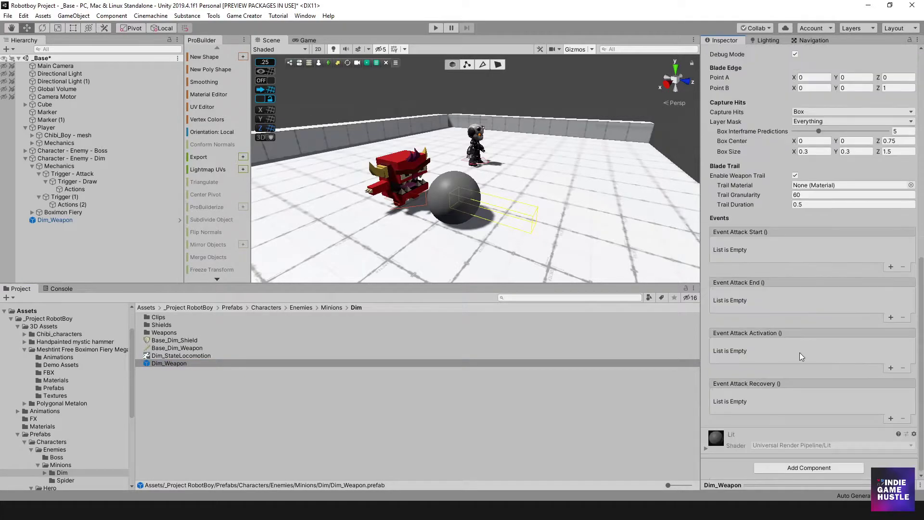
pyautogui.scroll(5, 796, 349)
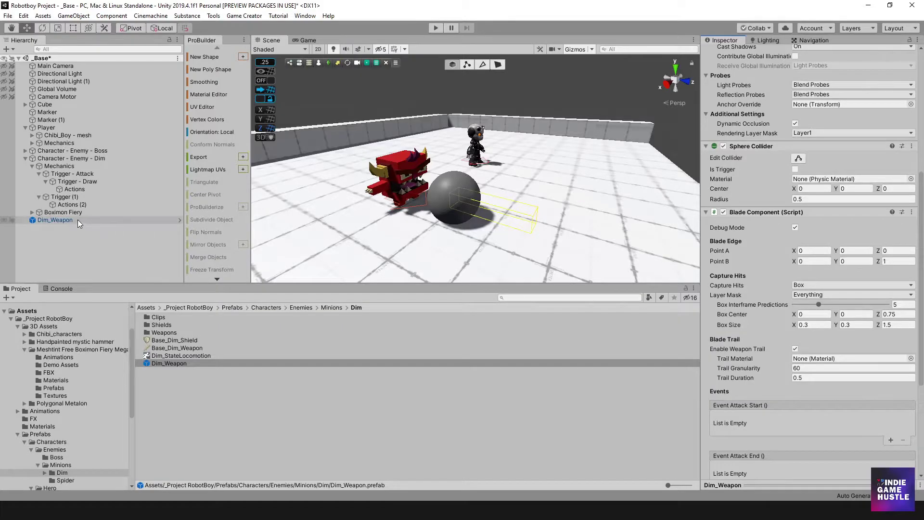
pyautogui.click(179, 220)
# Step: Try Sphere hit capture on the blade with an enlarged radius
pyautogui.scroll(-5, 477, 183)
pyautogui.keyDown('alt'); pyautogui.moveTo(500, 192); pyautogui.dragTo(516, 195); pyautogui.keyUp('alt')
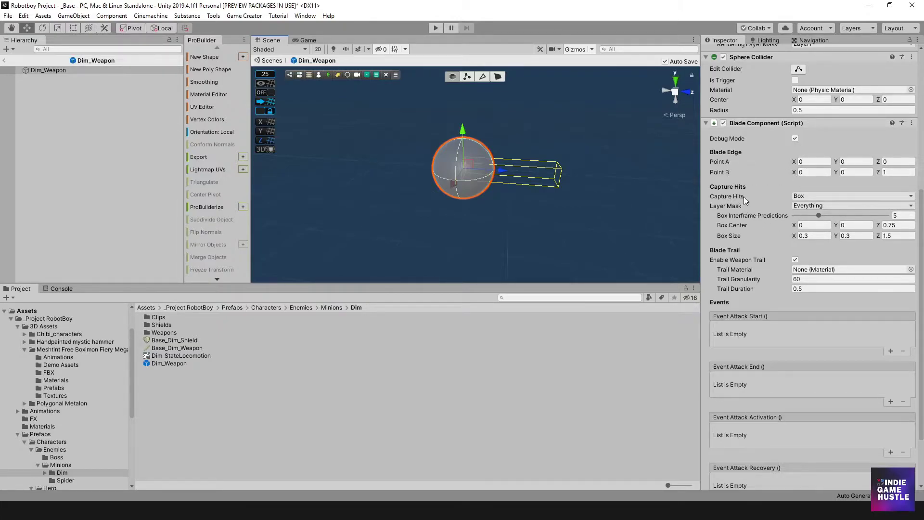
pyautogui.click(818, 196)
pyautogui.click(815, 218)
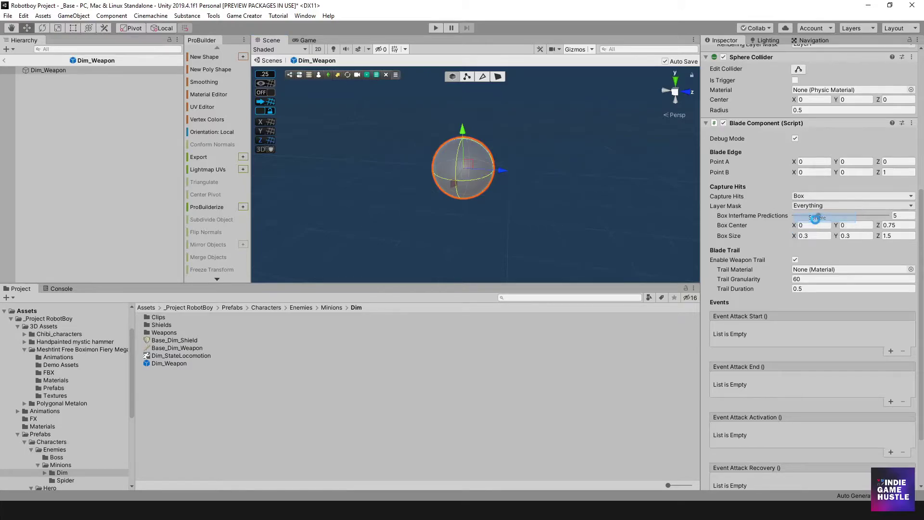
pyautogui.click(790, 217)
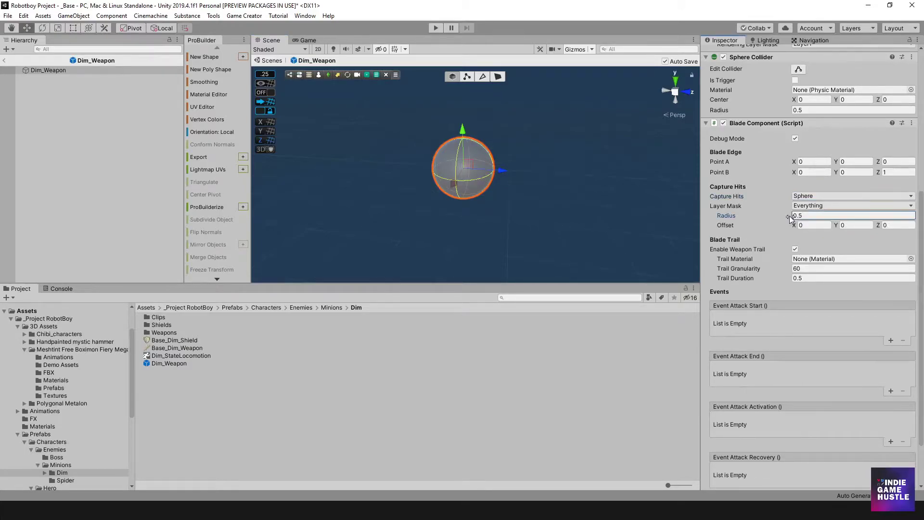
pyautogui.moveTo(790, 218); pyautogui.dragTo(793, 218)
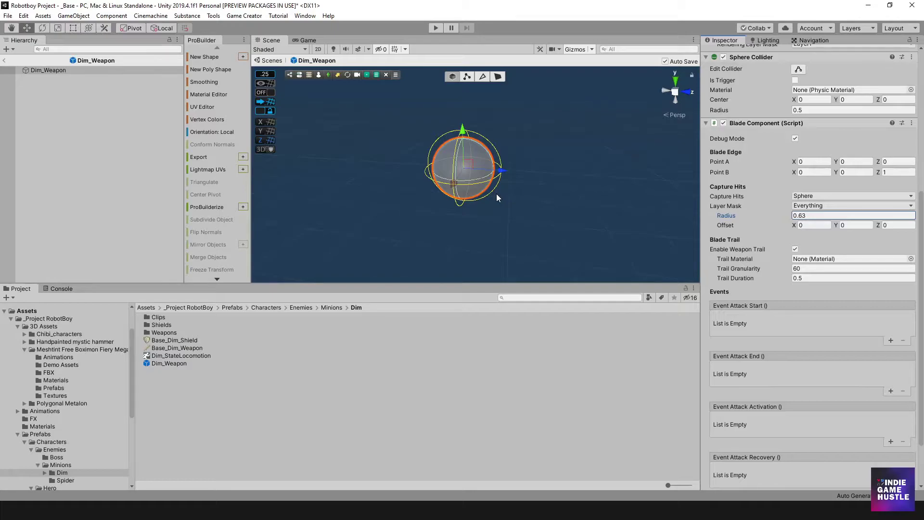
# Step: Switch hit capture back to Box, sized 1 × 1 × 1 with Box Center Z 0
pyautogui.click(809, 195)
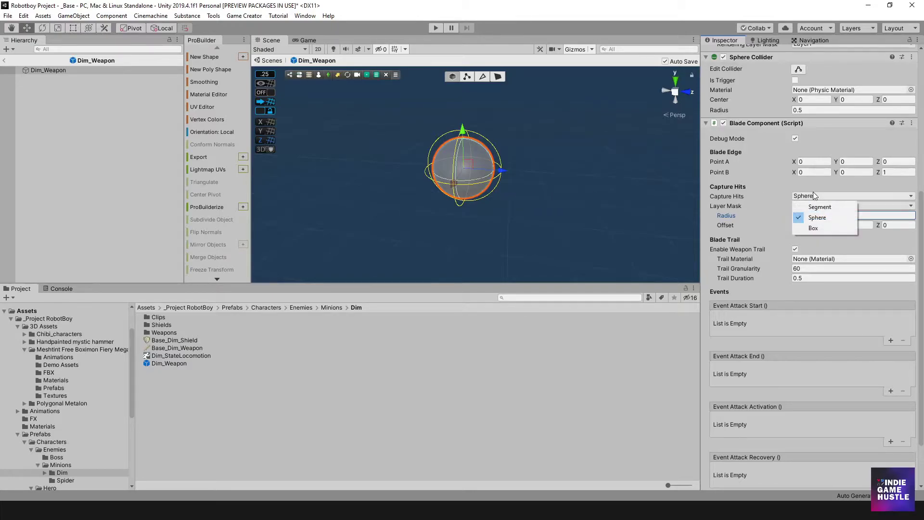
pyautogui.click(824, 215)
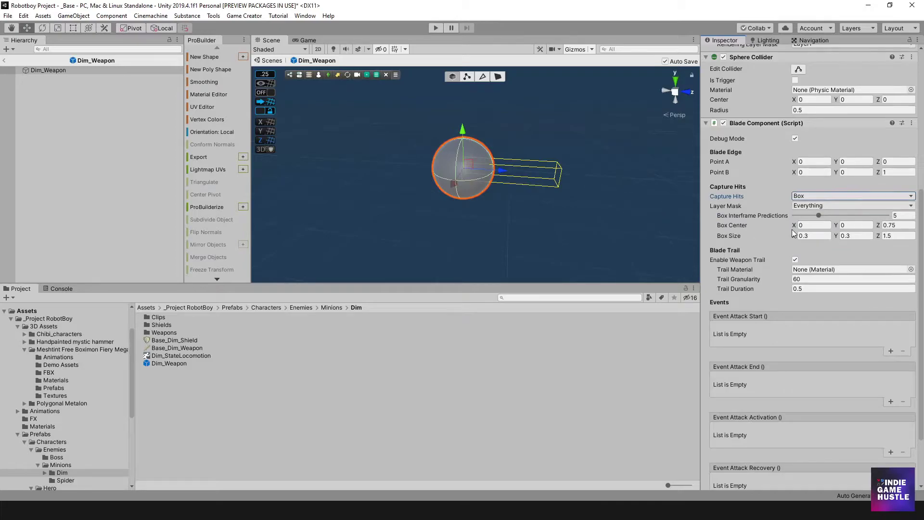
pyautogui.click(825, 236)
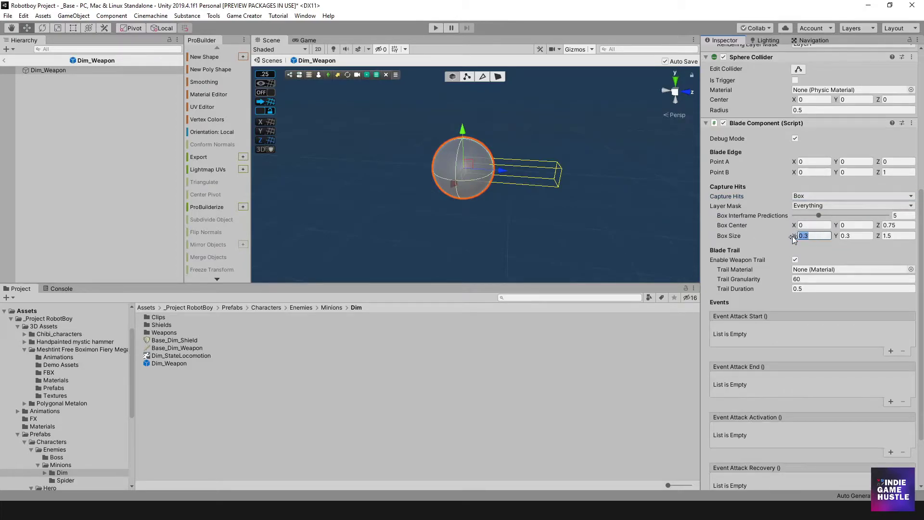
pyautogui.click(813, 237)
pyautogui.write('1')
pyautogui.press('Tab')
pyautogui.write('1')
pyautogui.press('Tab')
pyautogui.write('1')
pyautogui.press('Return')
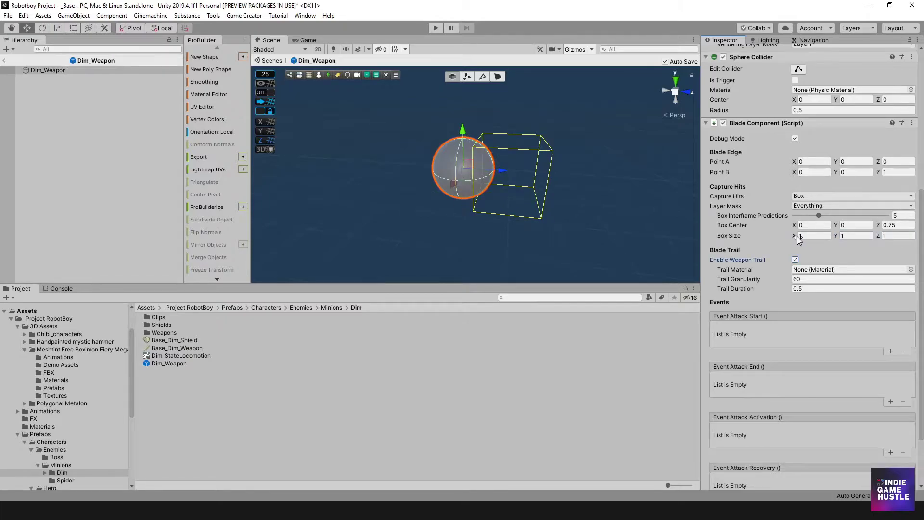
pyautogui.click(904, 226)
pyautogui.write('0')
pyautogui.press('Return')
# Step: Enlarge the hit box to 1.25 on X, Y and Z
pyautogui.keyDown('alt'); pyautogui.moveTo(366, 159); pyautogui.dragTo(554, 199); pyautogui.keyUp('alt')
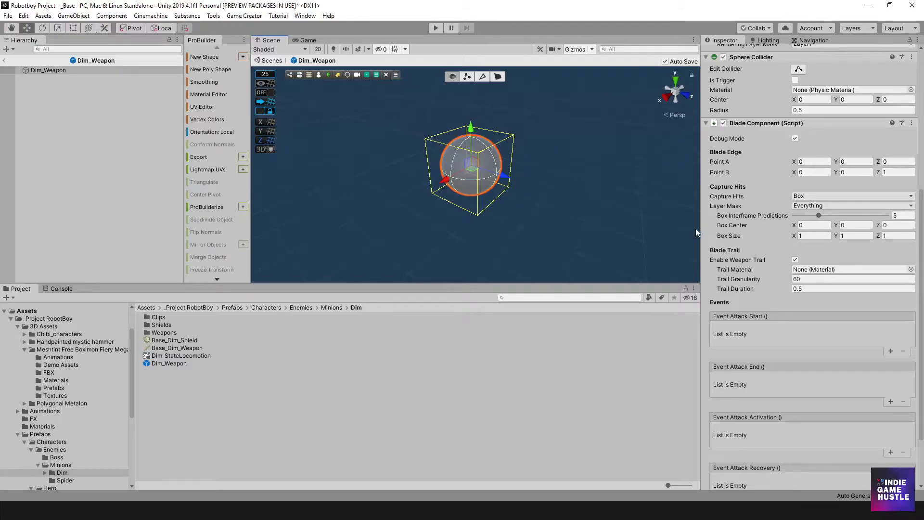
pyautogui.click(808, 236)
pyautogui.write('.25')
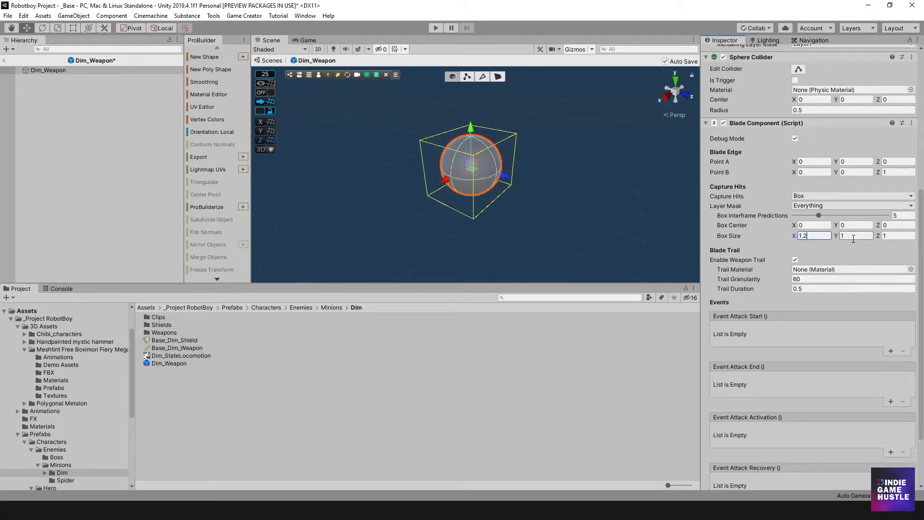
pyautogui.click(853, 235)
pyautogui.write('1.25')
pyautogui.press('Tab')
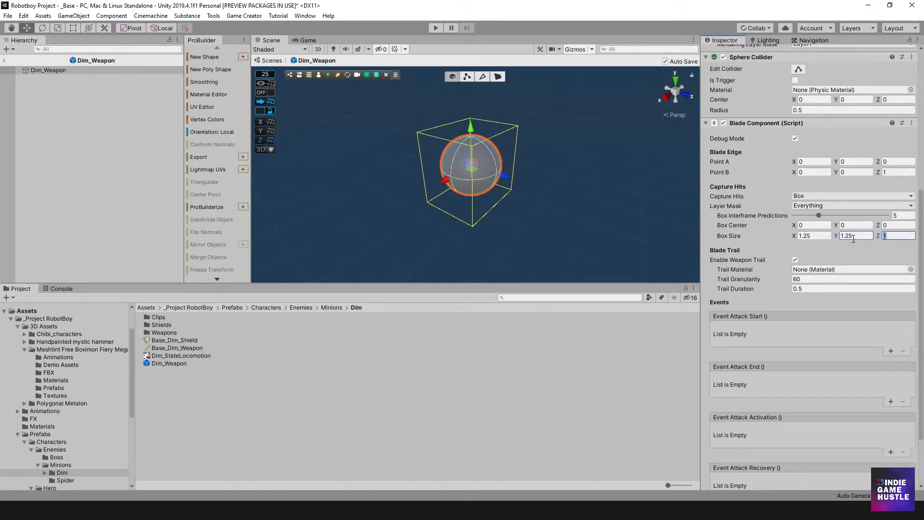
pyautogui.write('.25')
pyautogui.press('Tab')
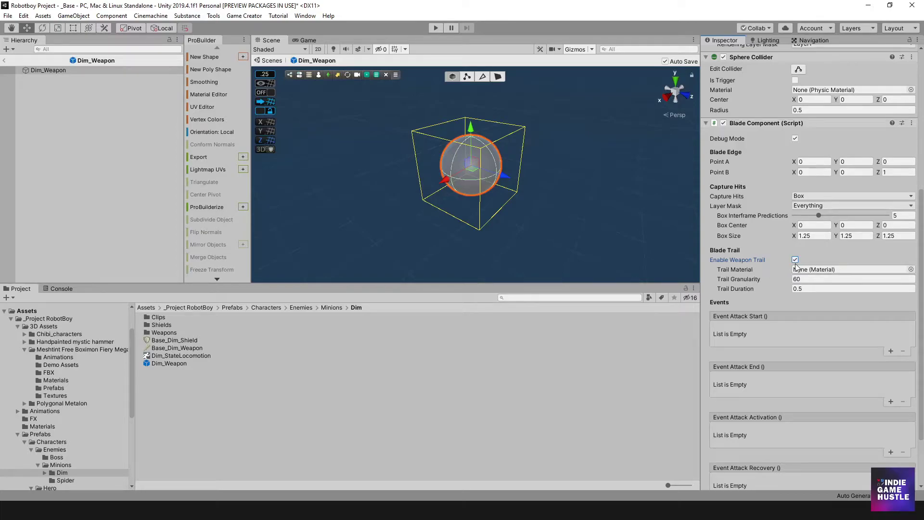
pyautogui.click(794, 288)
pyautogui.press('Return')
# Step: Switch hit capture to Segment with Point B Z 0.89 and Point A Z -0.57
pyautogui.click(814, 196)
pyautogui.click(819, 207)
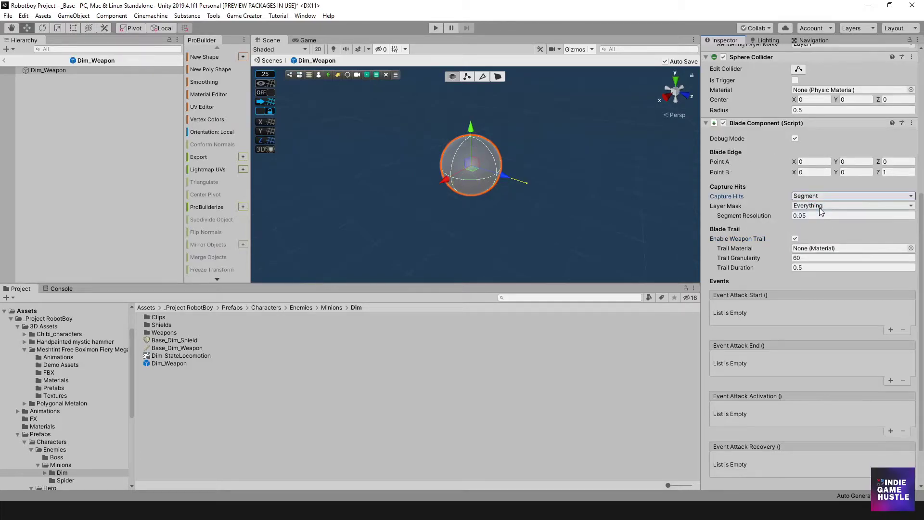
pyautogui.scroll(3, 573, 174)
pyautogui.moveTo(535, 177)
pyautogui.keyDown('alt'); pyautogui.mouseDown()
pyautogui.moveTo(604, 190)
pyautogui.moveTo(666, 173)
pyautogui.moveTo(688, 193)
pyautogui.mouseUp(); pyautogui.keyUp('alt')
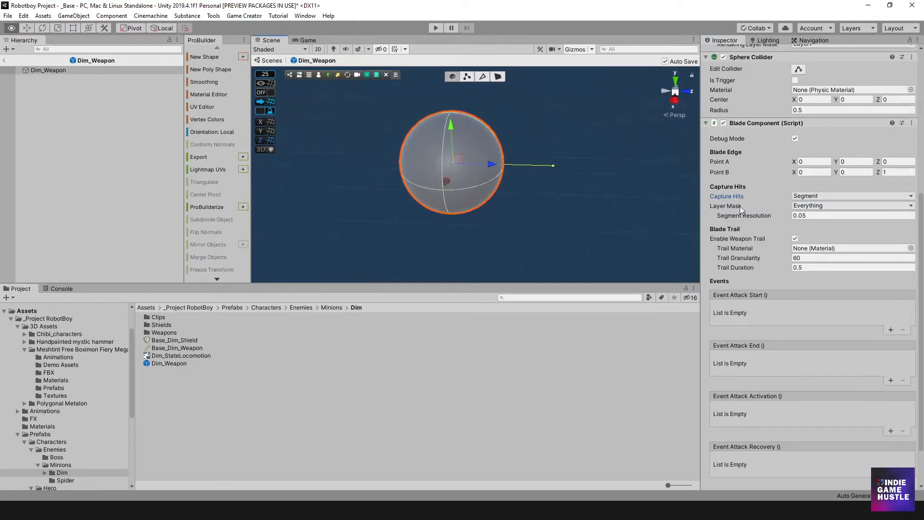
pyautogui.click(882, 174)
pyautogui.moveTo(877, 171)
pyautogui.mouseDown()
pyautogui.moveTo(897, 173)
pyautogui.moveTo(874, 173)
pyautogui.mouseUp()
pyautogui.moveTo(794, 172); pyautogui.dragTo(782, 174)
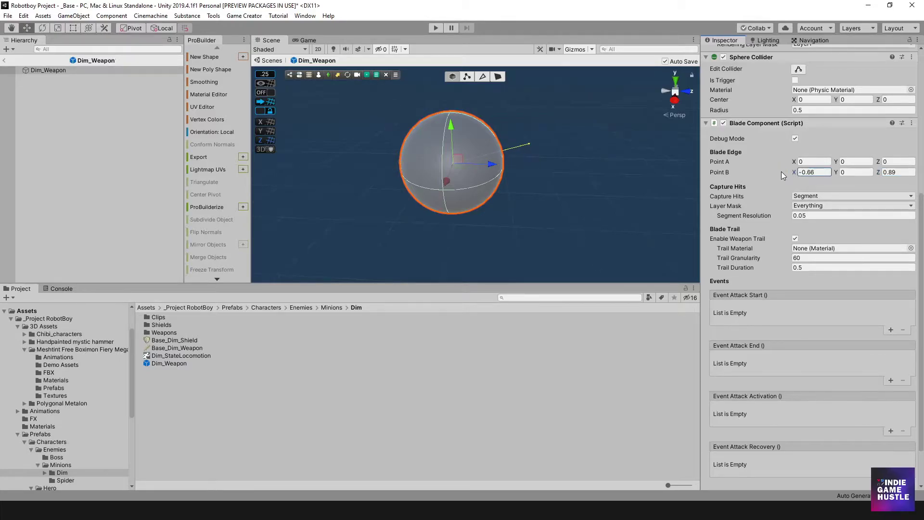
pyautogui.hotkey('ctrl', 'z')
pyautogui.keyDown('alt'); pyautogui.moveTo(586, 188); pyautogui.dragTo(610, 195); pyautogui.keyUp('alt')
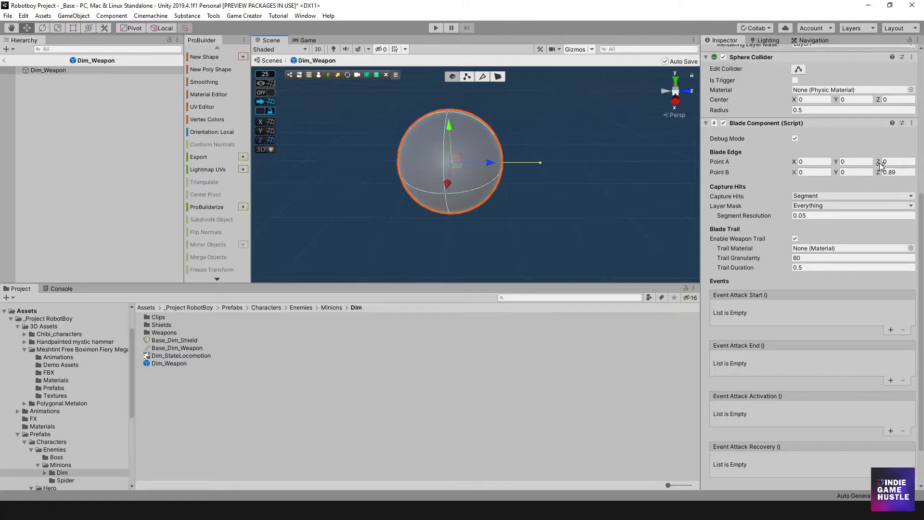
pyautogui.moveTo(879, 162); pyautogui.dragTo(867, 164)
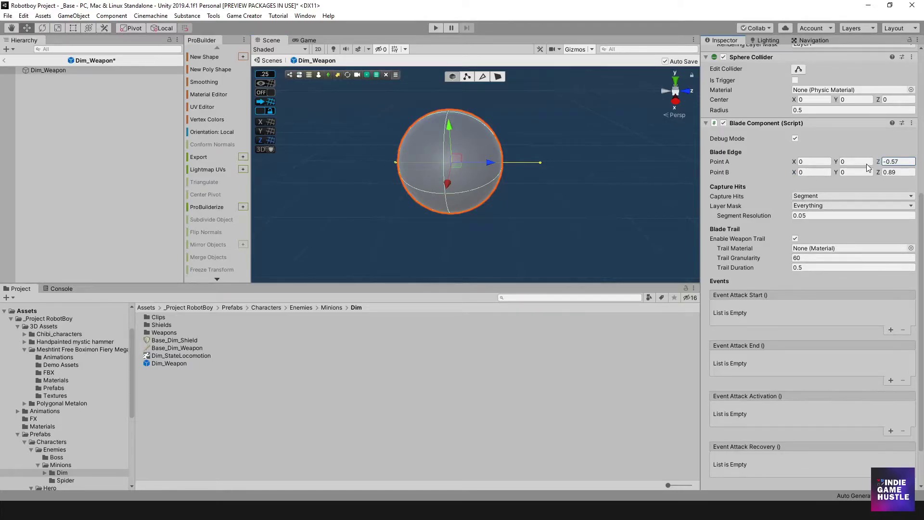
pyautogui.scroll(-3, 621, 178)
pyautogui.keyDown('alt'); pyautogui.moveTo(605, 172); pyautogui.dragTo(452, 217); pyautogui.keyUp('alt')
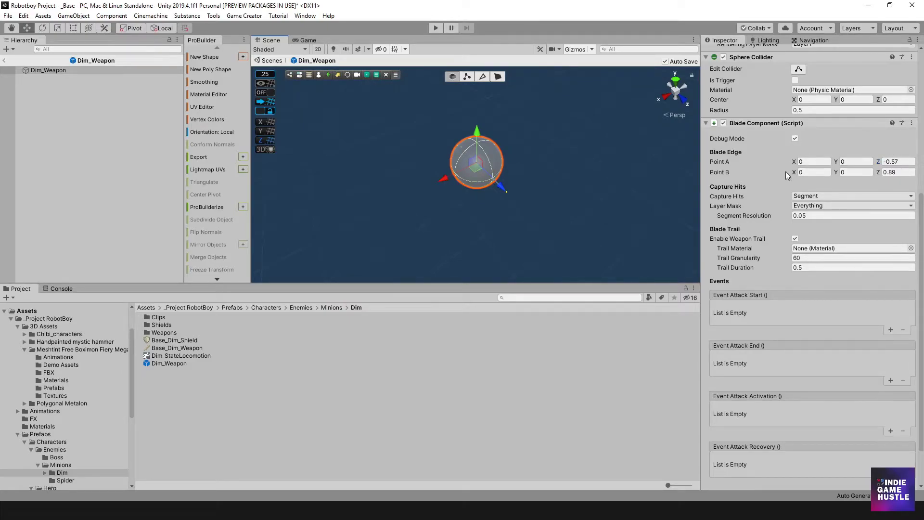
# Step: Disable the weapon trail, restore Box hit capture, turn off the Mesh Renderer, and exit prefab mode
pyautogui.click(795, 239)
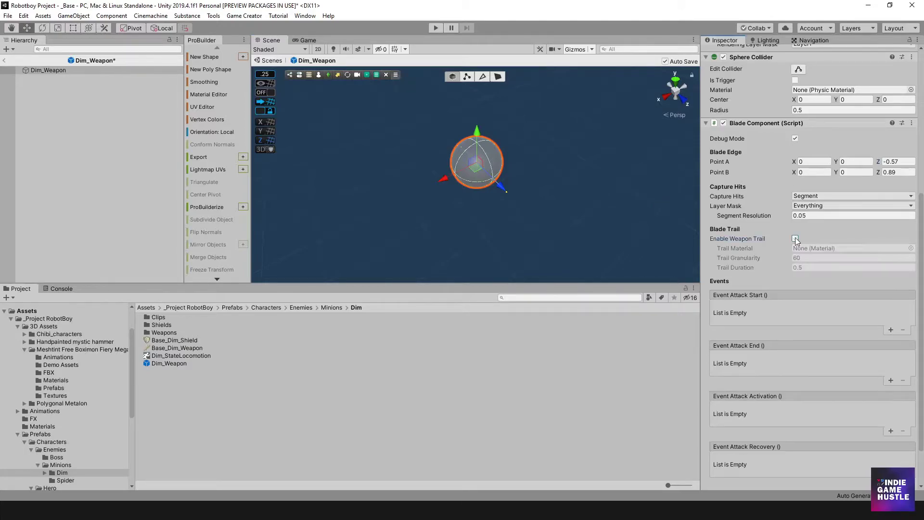
pyautogui.scroll(-1, 538, 195)
pyautogui.click(819, 196)
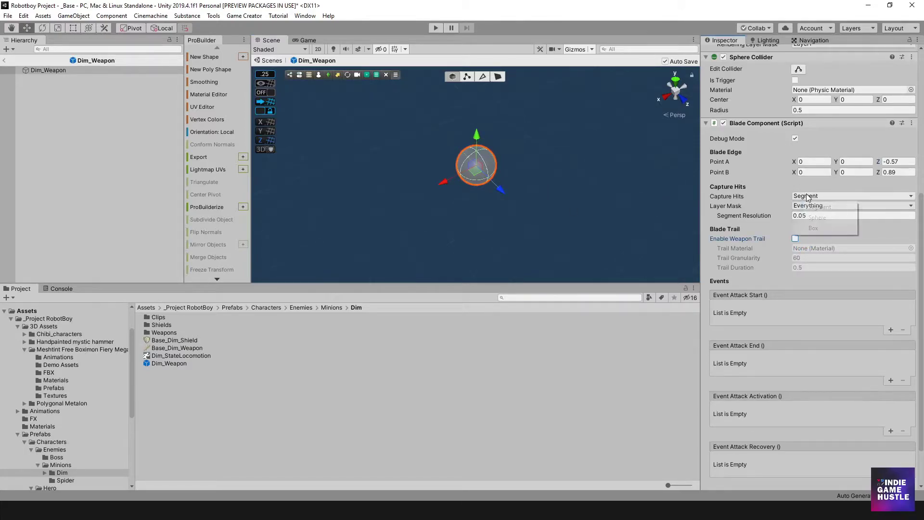
pyautogui.click(817, 228)
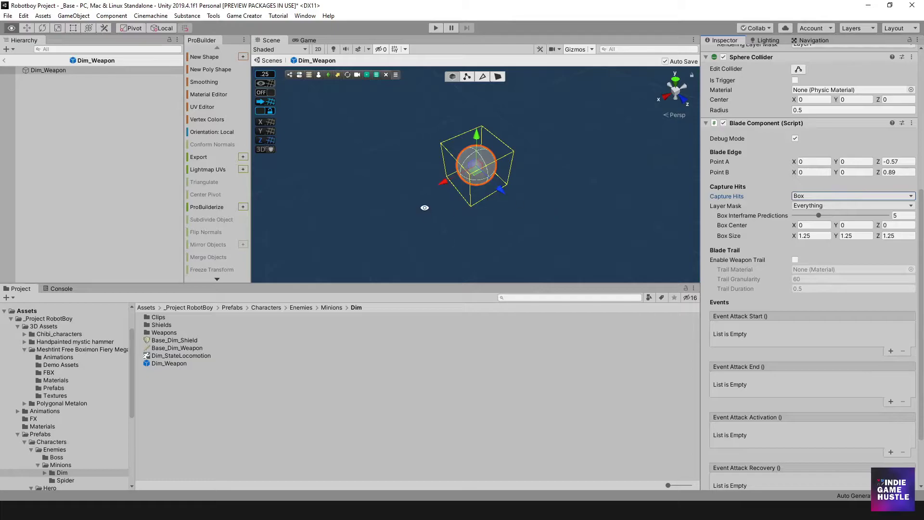
pyautogui.keyDown('alt'); pyautogui.moveTo(423, 204); pyautogui.dragTo(378, 150); pyautogui.keyUp('alt')
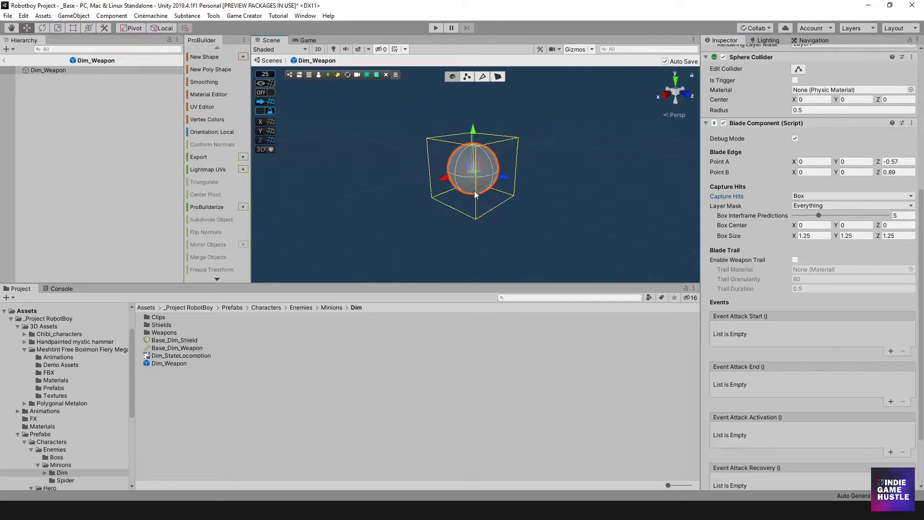
pyautogui.scroll(2, 378, 149)
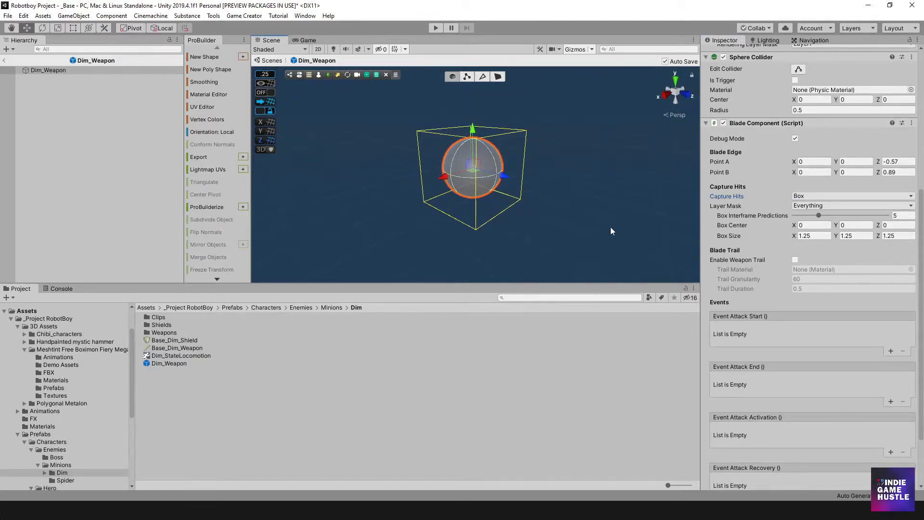
pyautogui.scroll(10, 761, 192)
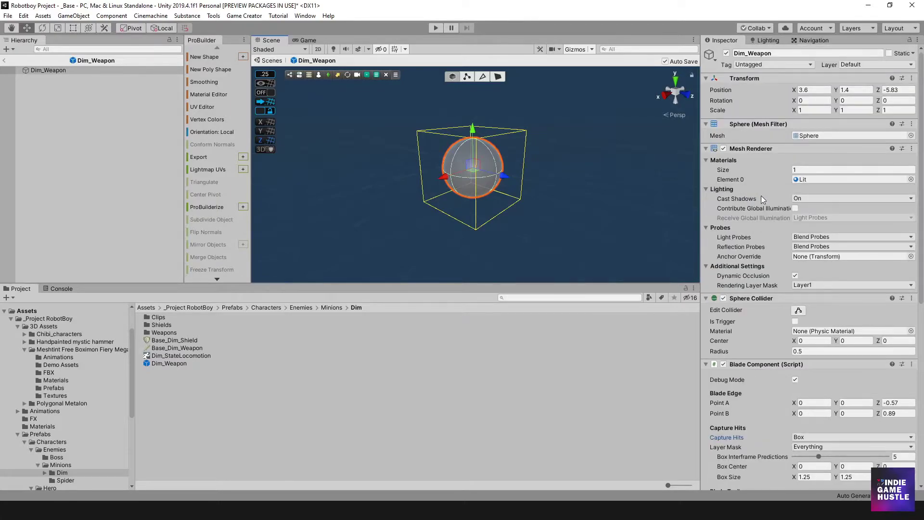
pyautogui.click(724, 148)
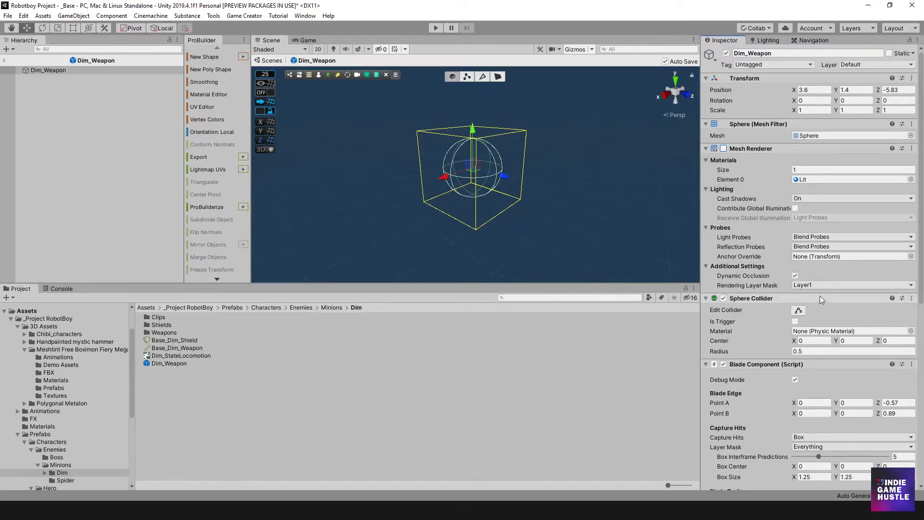
pyautogui.click(4, 60)
# Step: Show Base_Dim_Weapon in the Inspector, with its Mystic_hammer weapon model and combo list
pyautogui.scroll(-3, 533, 227)
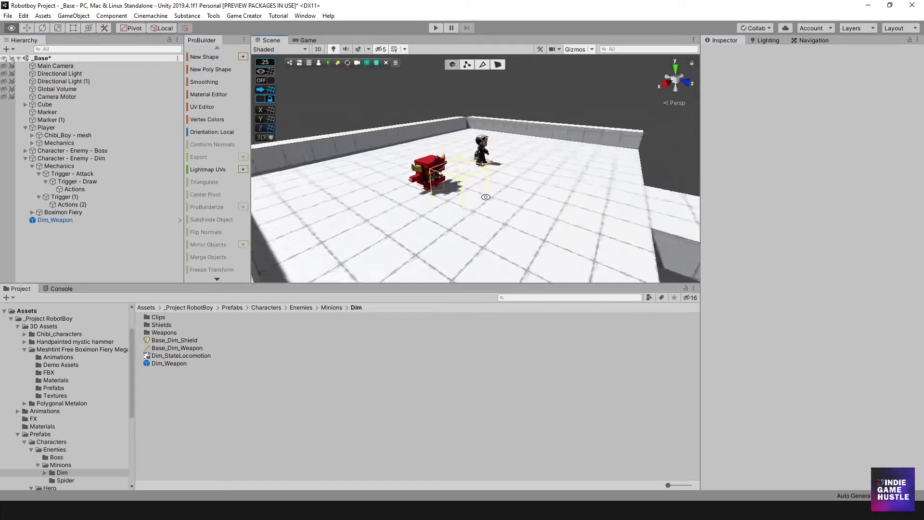
pyautogui.keyDown('alt'); pyautogui.moveTo(533, 226); pyautogui.dragTo(525, 184); pyautogui.keyUp('alt')
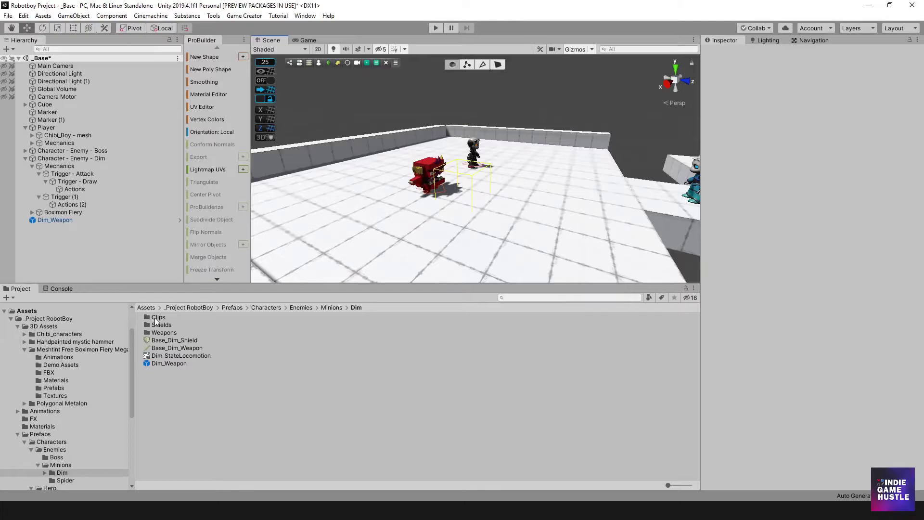
pyautogui.click(180, 362)
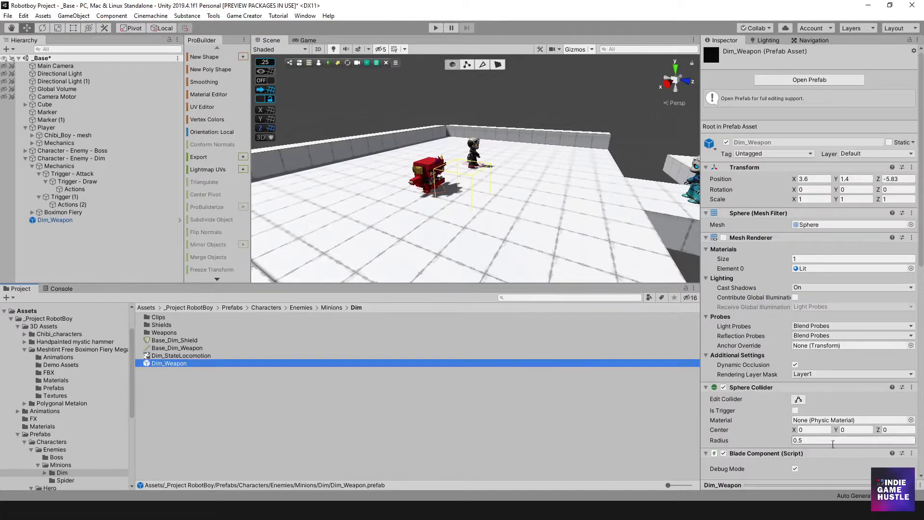
pyautogui.moveTo(812, 482)
pyautogui.mouseDown()
pyautogui.moveTo(830, 297)
pyautogui.moveTo(813, 483)
pyautogui.mouseUp()
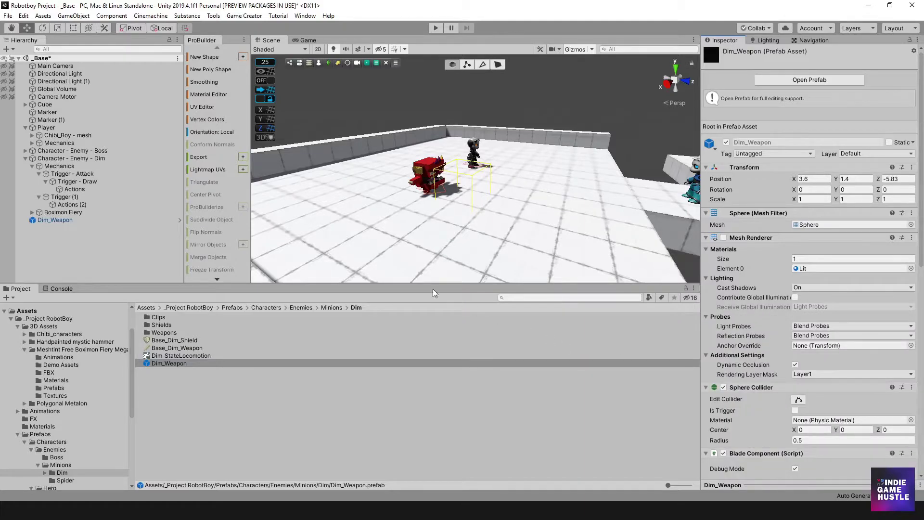
pyautogui.click(77, 220)
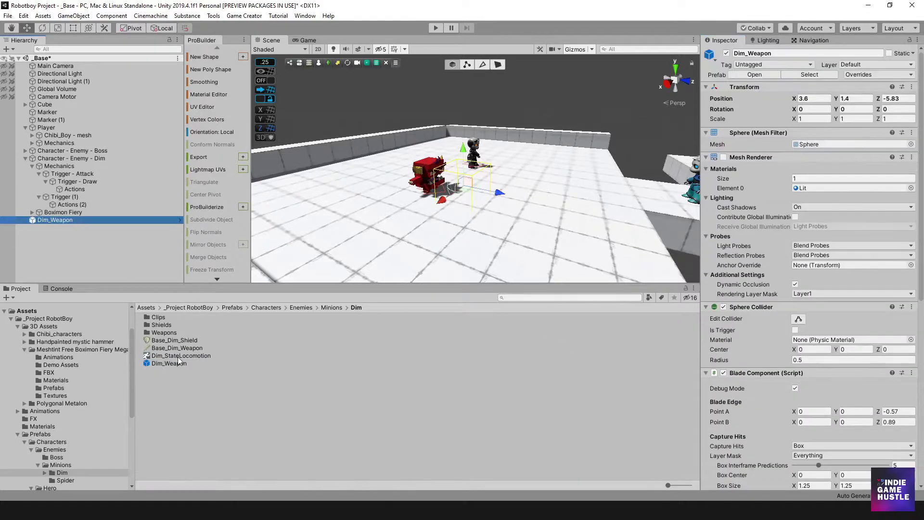
pyautogui.click(155, 364)
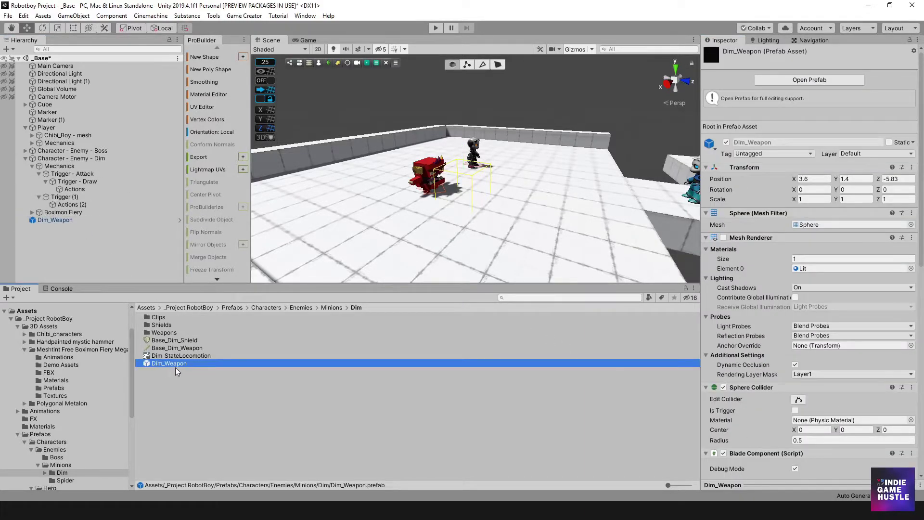
pyautogui.click(182, 349)
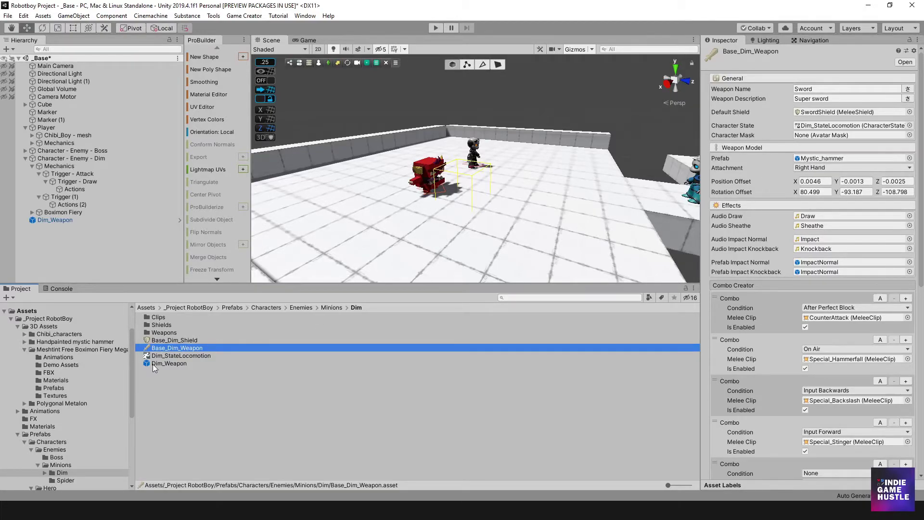
# Step: Set Base_Dim_Weapon's weapon model prefab to Dim_Weapon, attached at Root
pyautogui.moveTo(154, 364); pyautogui.dragTo(813, 159)
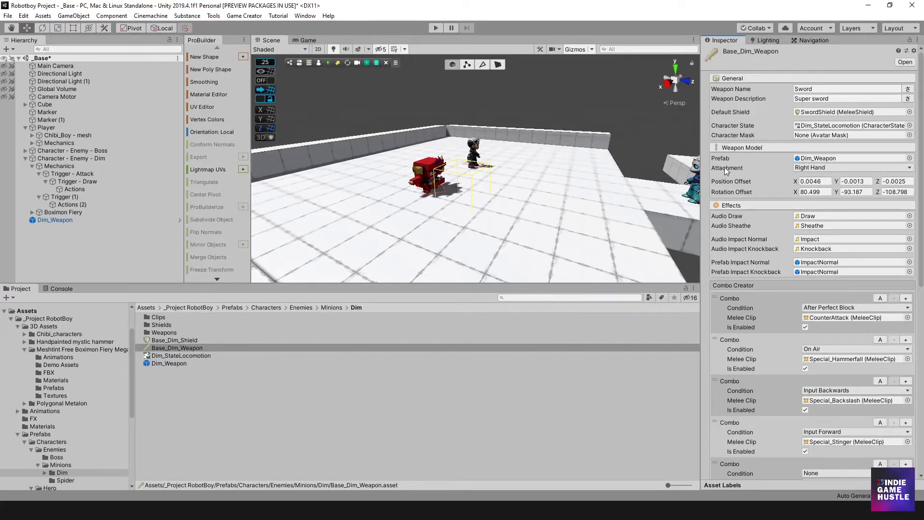
pyautogui.click(807, 169)
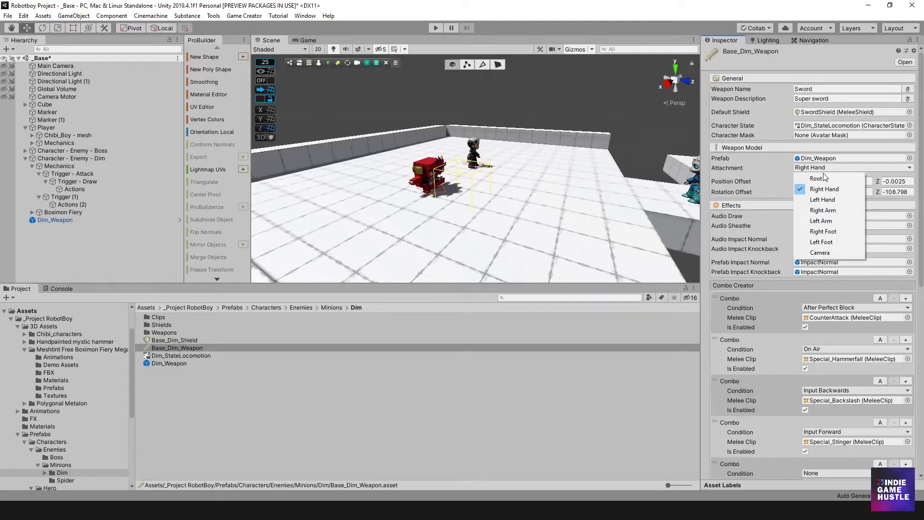
pyautogui.click(816, 178)
# Step: Zero the weapon model's position and rotation offsets
pyautogui.click(824, 182)
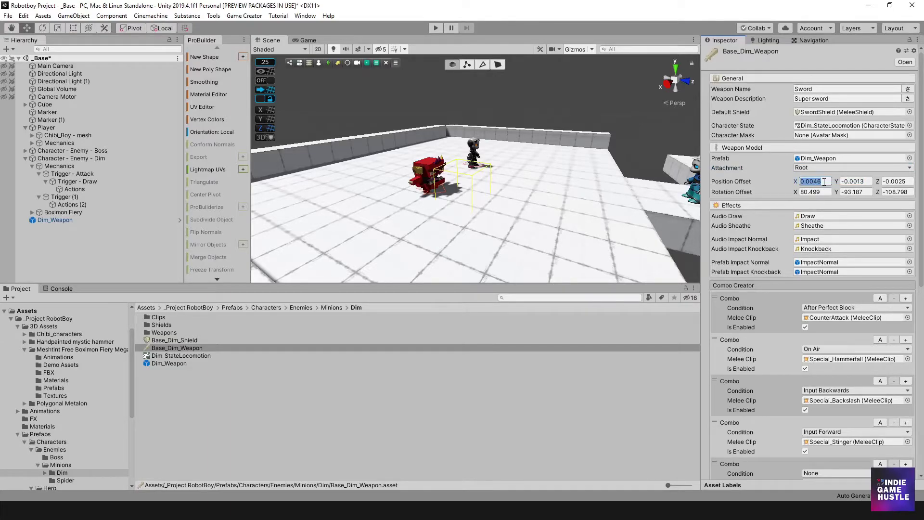
pyautogui.write('0')
pyautogui.press('Tab')
pyautogui.write('0')
pyautogui.press('Tab')
pyautogui.write('0')
pyautogui.press('Tab')
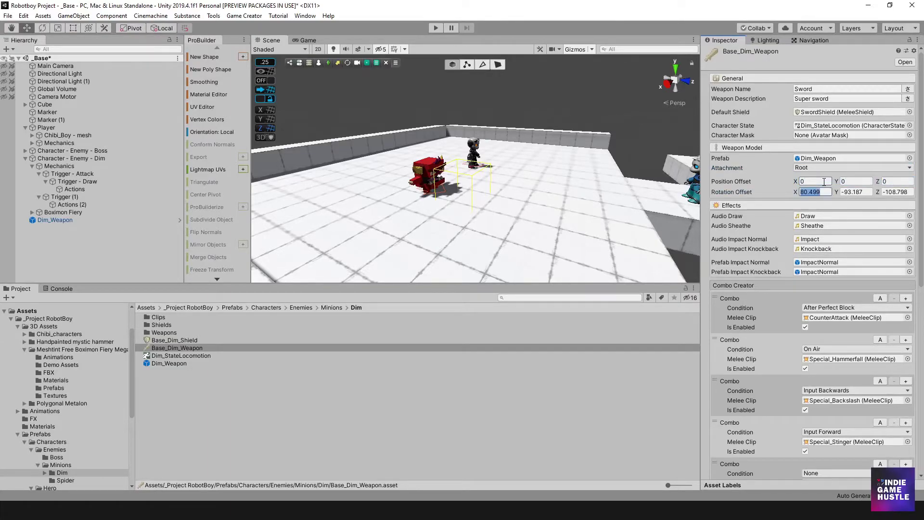
pyautogui.write('0')
pyautogui.press('Tab')
pyautogui.write('0')
pyautogui.press('Tab')
pyautogui.write('0')
pyautogui.press('Tab')
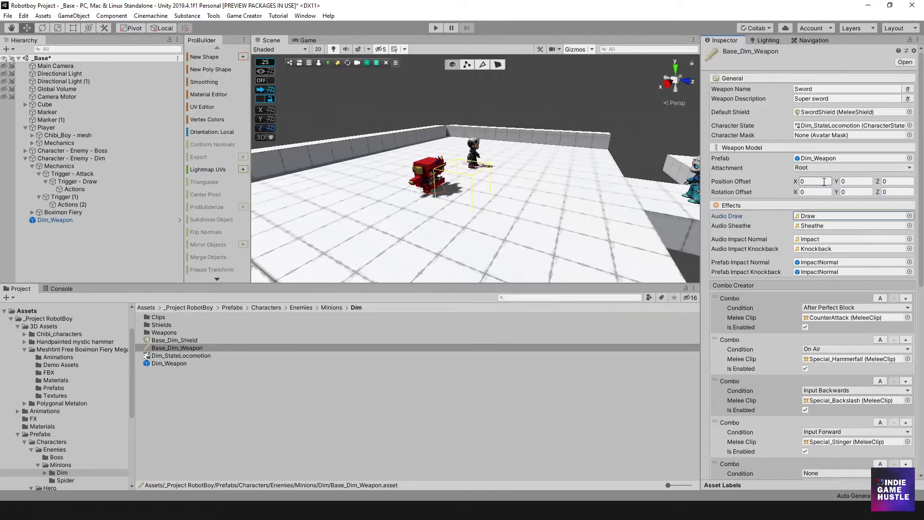
pyautogui.scroll(2, 498, 172)
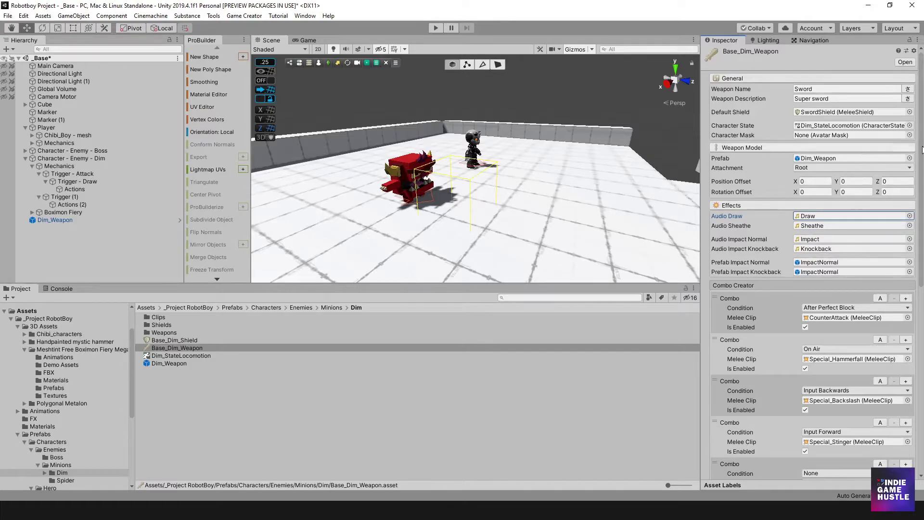
# Step: Remove the CounterAttack, Special_Hammerfall, Special_Backslash and Special_Stinger combos
pyautogui.moveTo(919, 156); pyautogui.dragTo(908, 220)
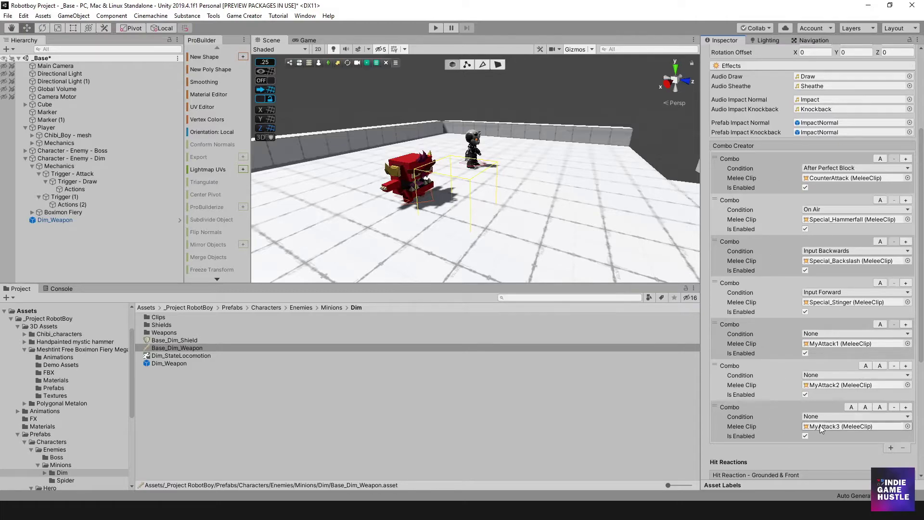
pyautogui.click(764, 163)
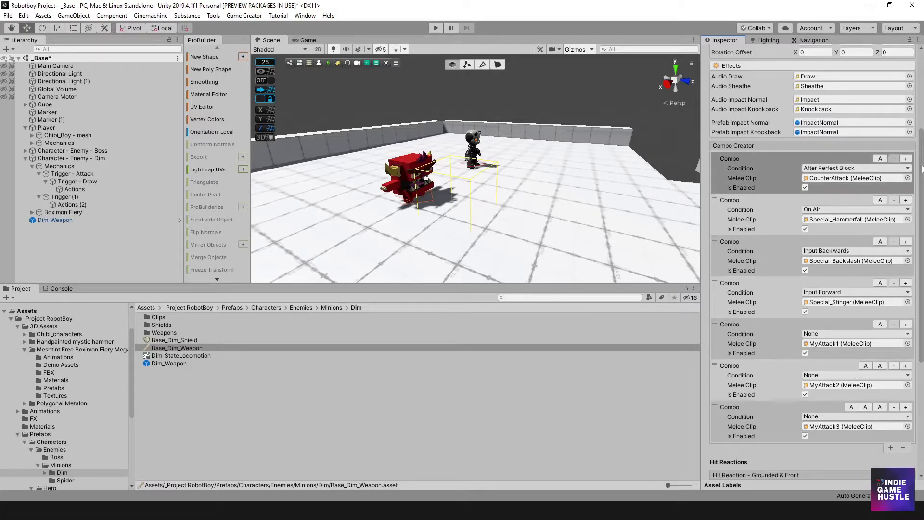
pyautogui.click(904, 448)
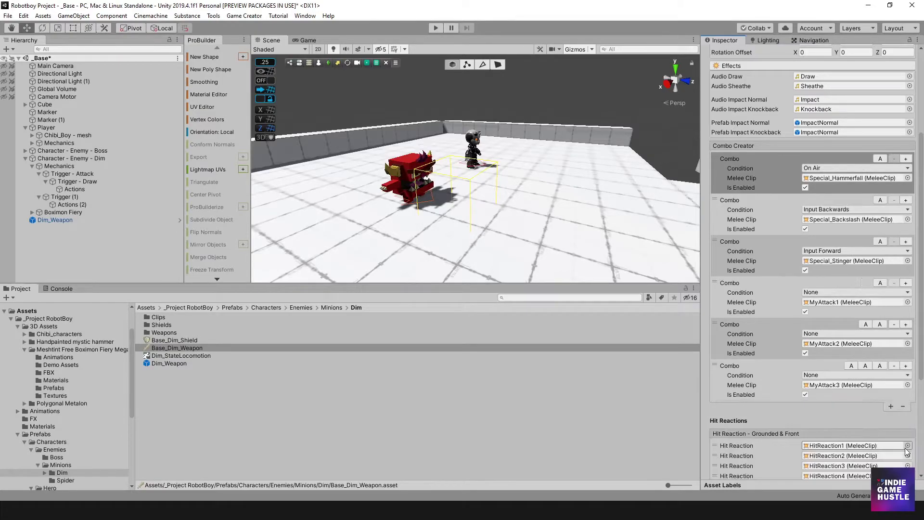
pyautogui.click(903, 406)
pyautogui.click(902, 366)
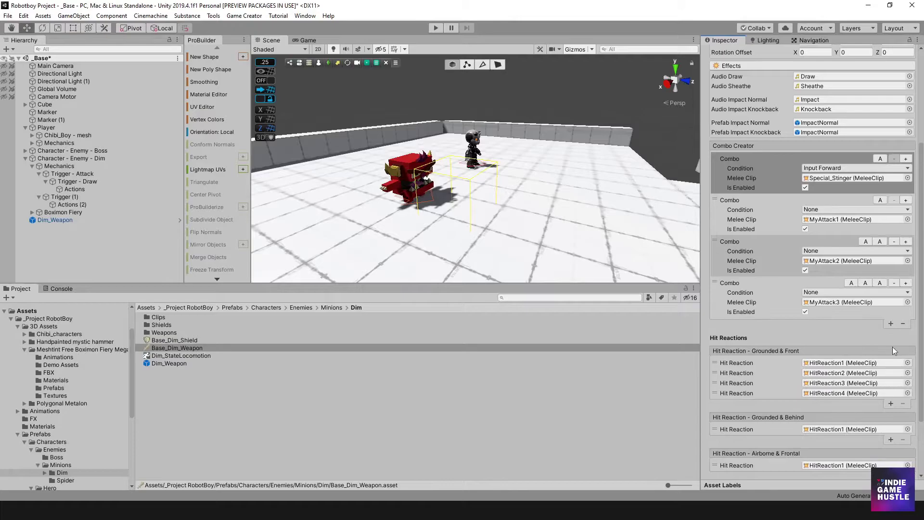
pyautogui.click(904, 324)
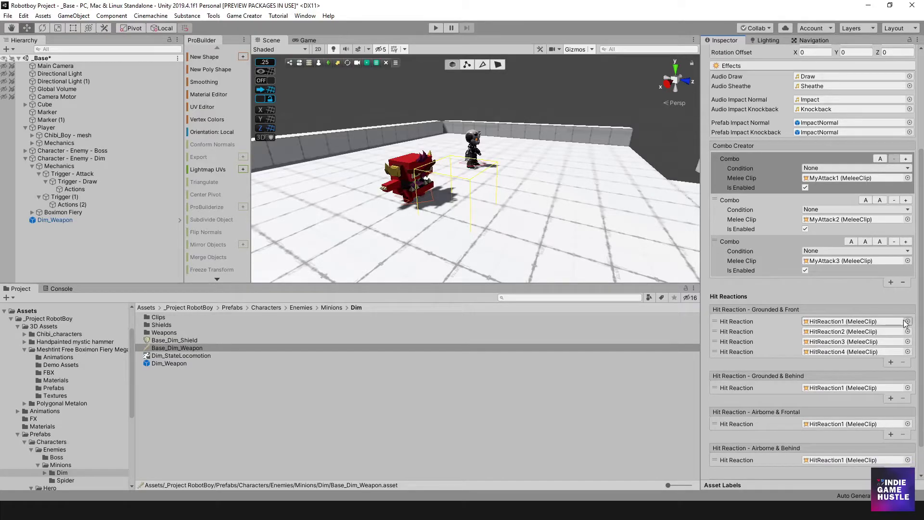
# Step: Remove the MyAttack2 and MyAttack3 combos and ping the MyAttack1 melee clip
pyautogui.click(768, 219)
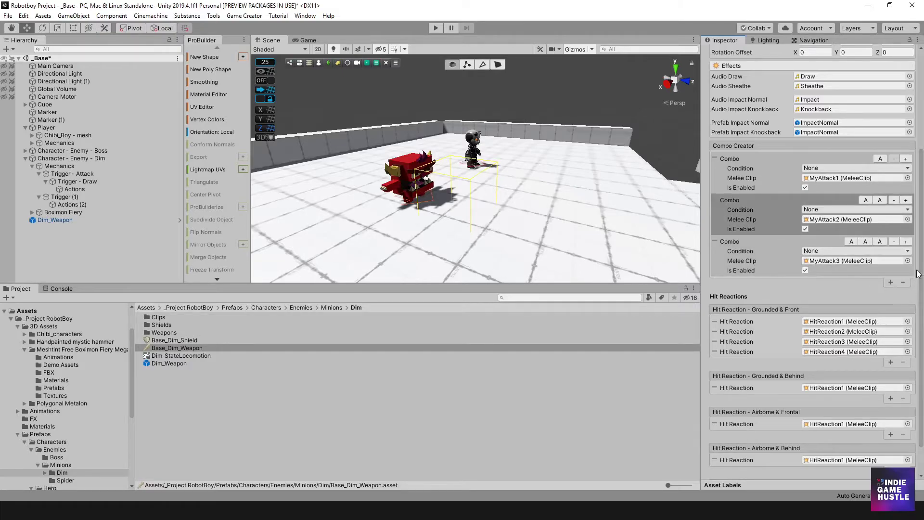
pyautogui.click(903, 282)
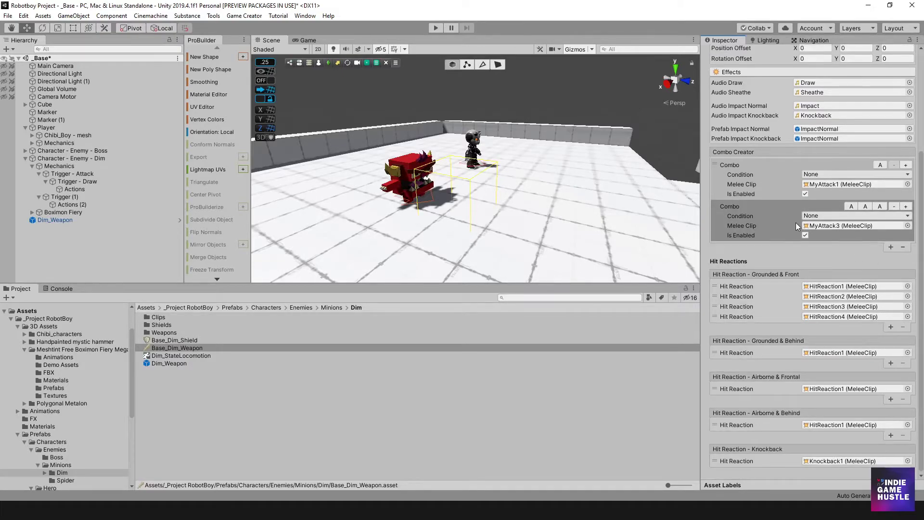
pyautogui.click(905, 248)
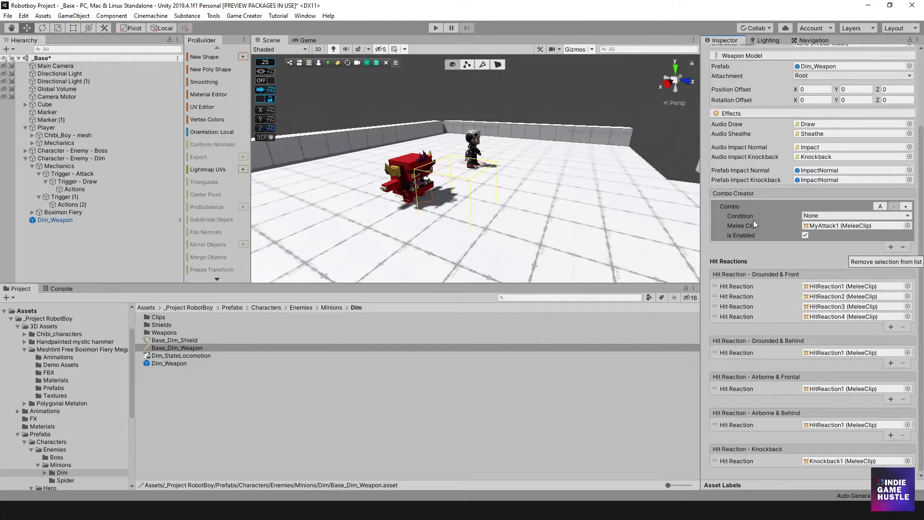
pyautogui.click(816, 227)
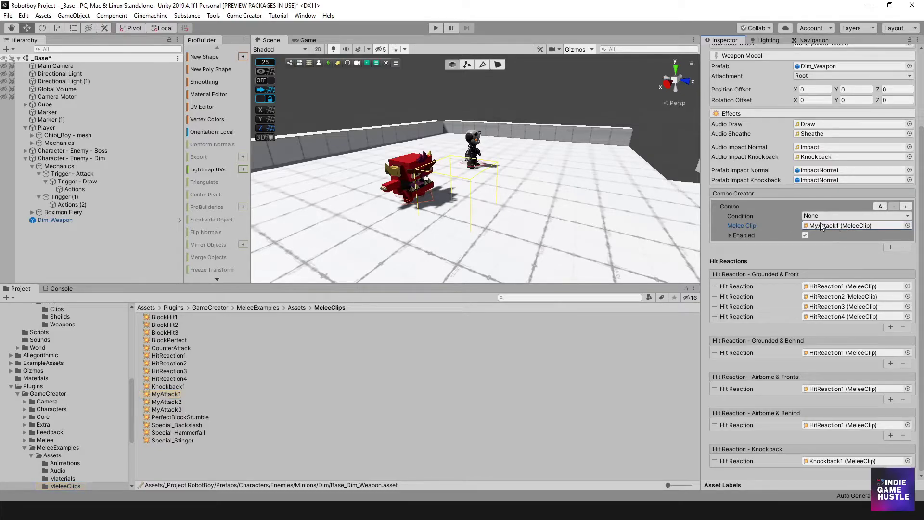
# Step: Duplicate the MyAttack1 clip and rename the copy Dim_MyAttack1
pyautogui.click(829, 226)
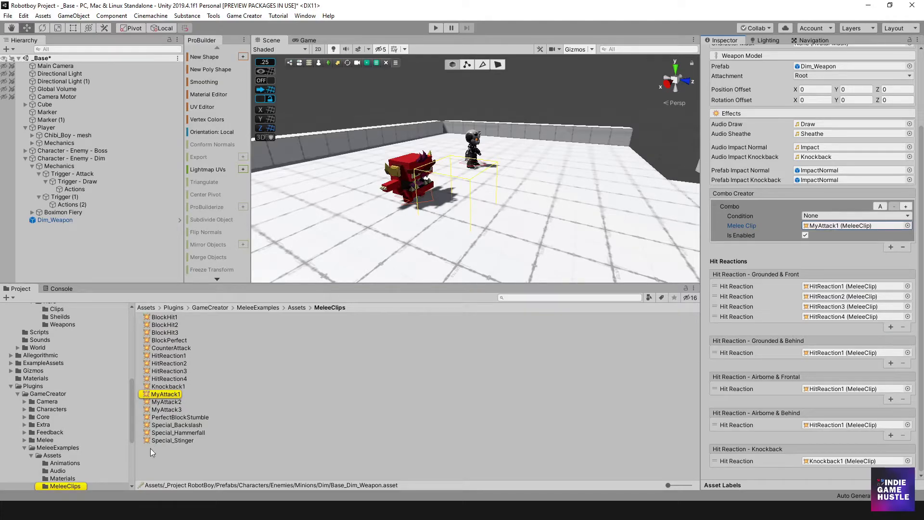
pyautogui.click(173, 395)
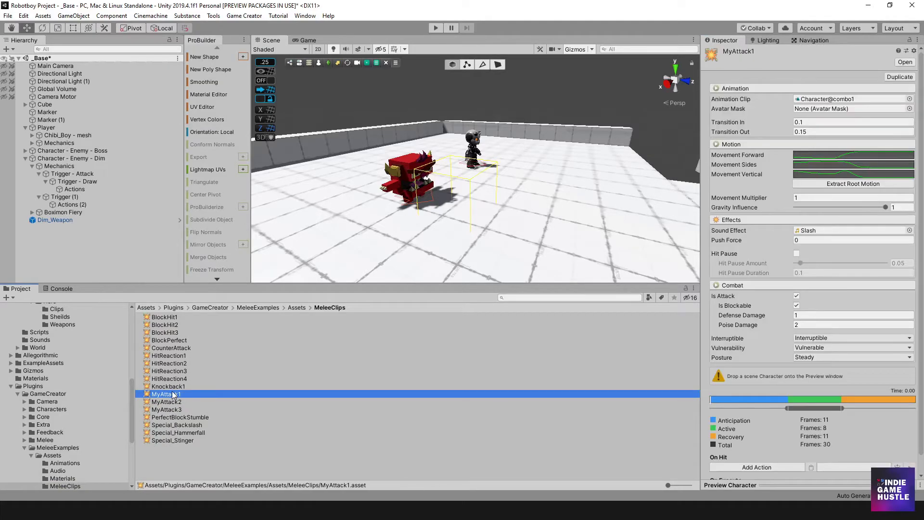
pyautogui.hotkey('ctrl', 'd')
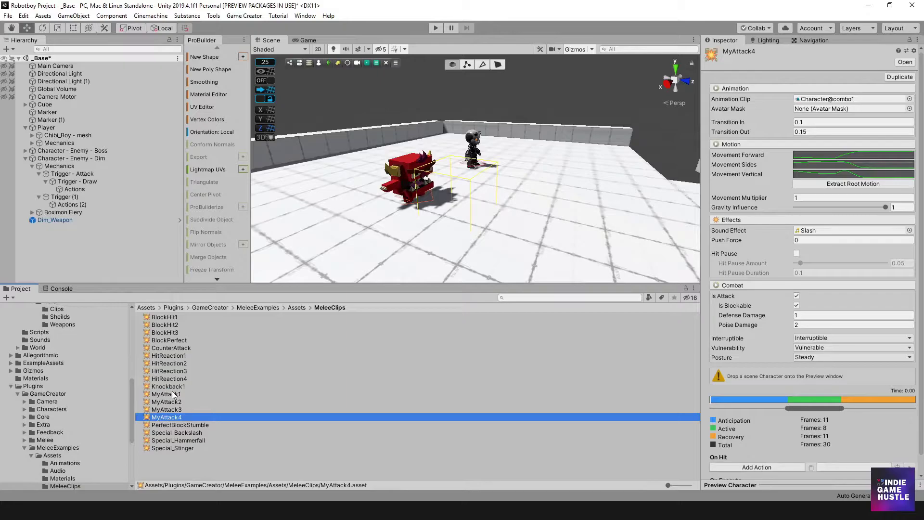
pyautogui.click(180, 417)
pyautogui.click(181, 417)
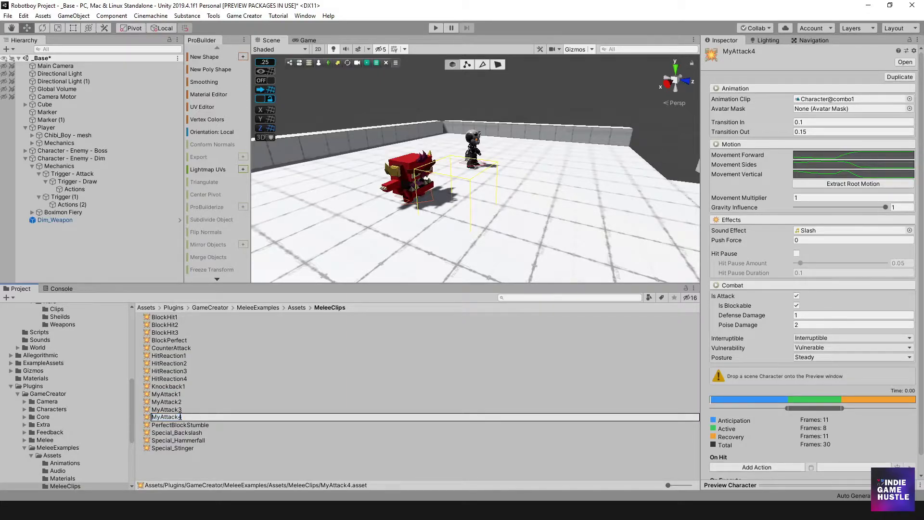
pyautogui.press('Home')
pyautogui.write('Dim_')
pyautogui.press('Return')
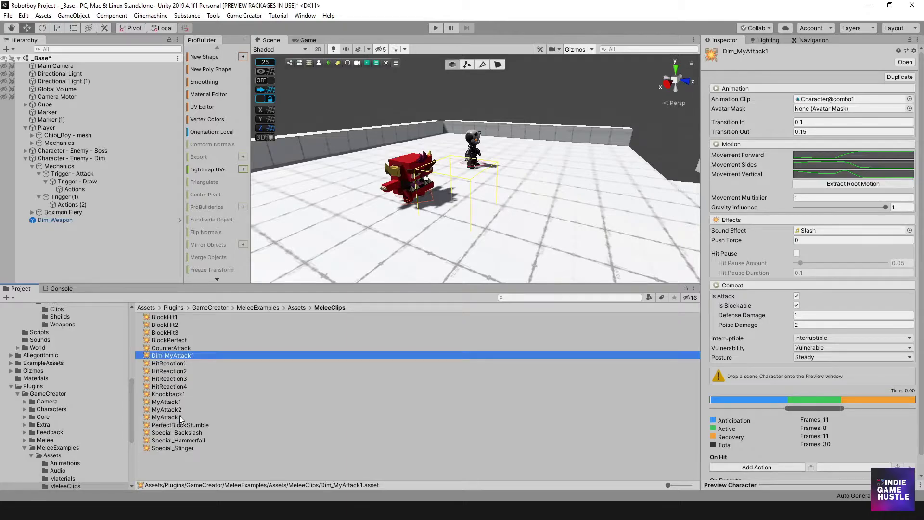
# Step: Move Dim_MyAttack1 into the Prefabs/Characters/Enemies/Minions/Dim folder
pyautogui.scroll(8, 93, 394)
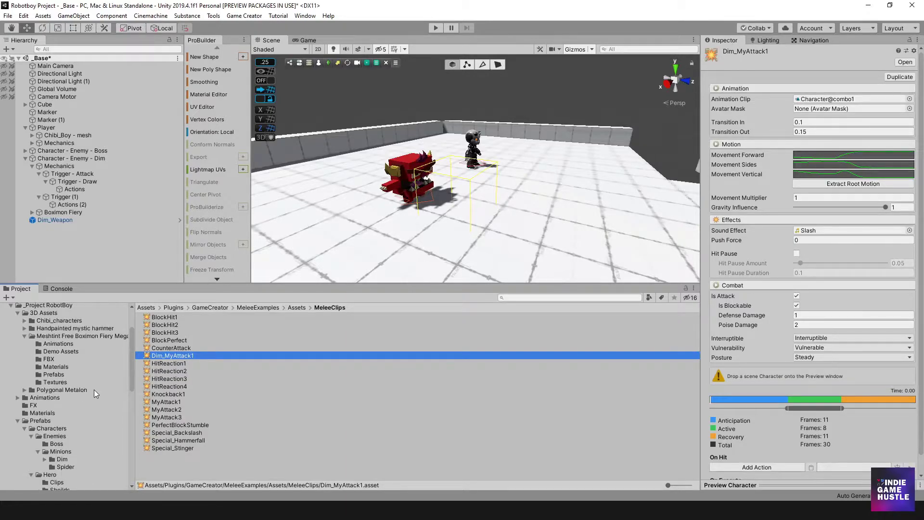
pyautogui.scroll(2, 91, 394)
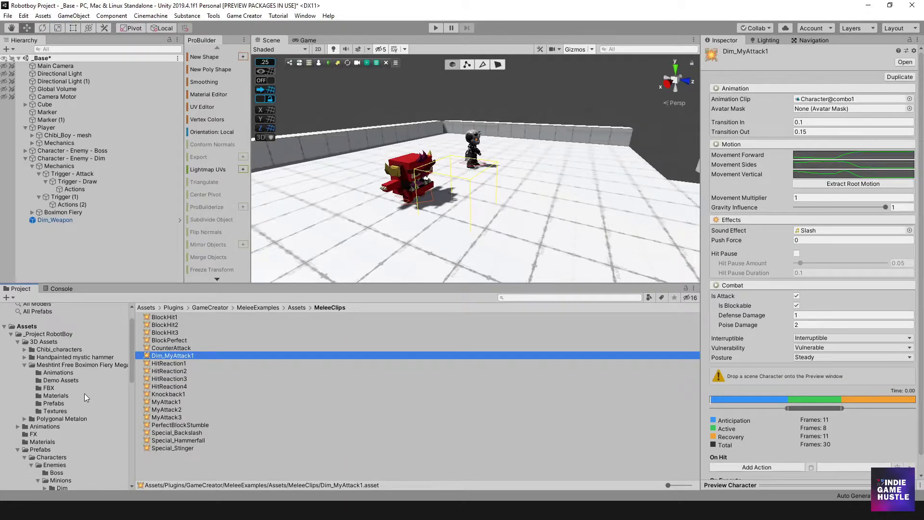
pyautogui.click(24, 365)
pyautogui.scroll(-2, 44, 385)
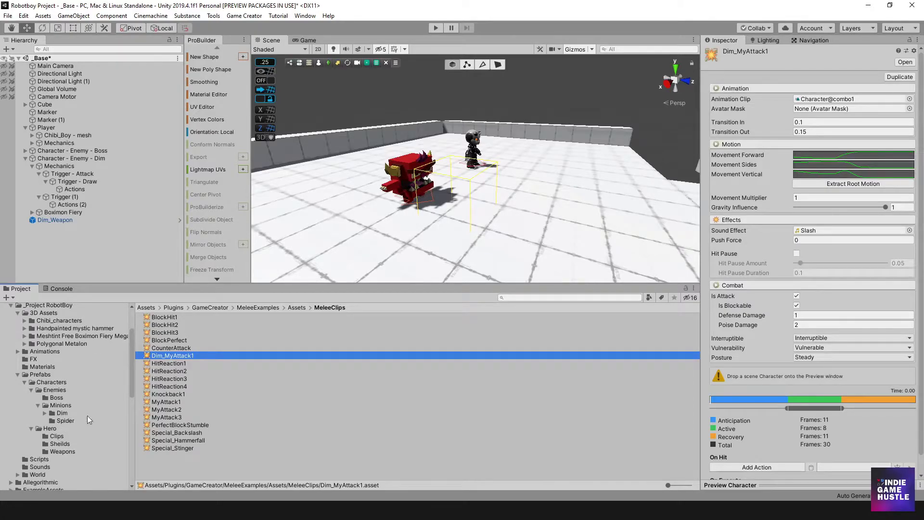
pyautogui.moveTo(170, 359); pyautogui.dragTo(61, 414)
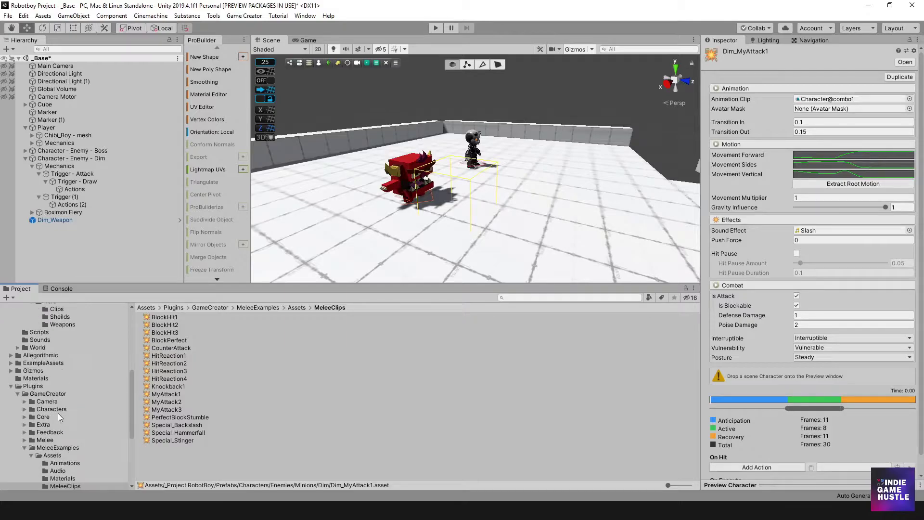
# Step: Set Dim_MyAttack1 as Base_Dim_Weapon's combo Melee Clip, then inspect Dim_MyAttack1's clip settings
pyautogui.click(62, 401)
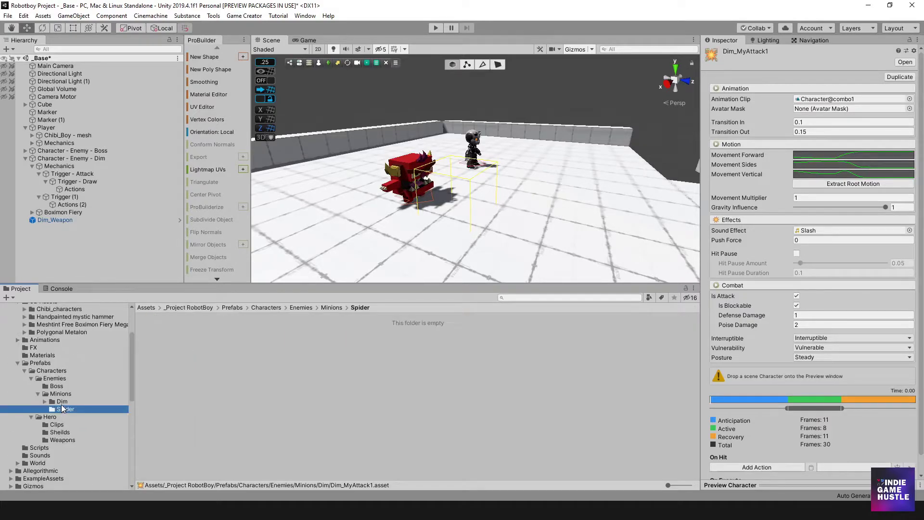
pyautogui.click(177, 396)
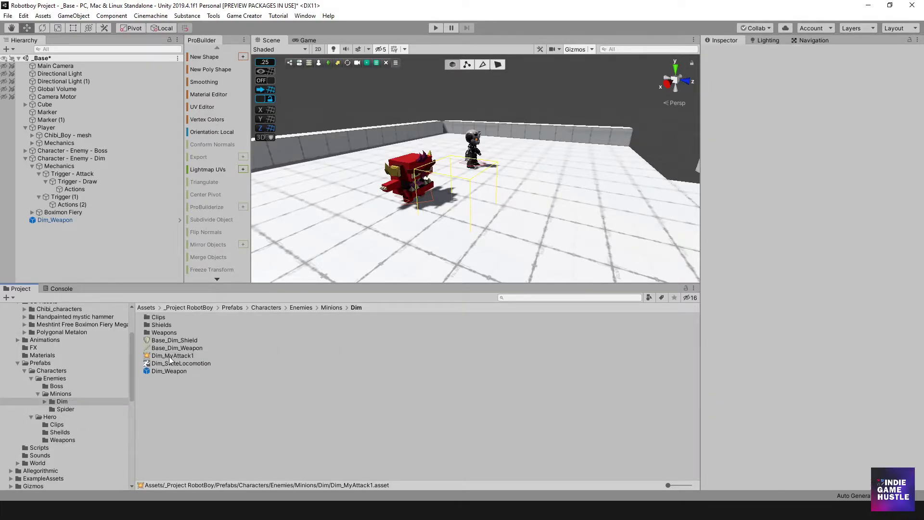
pyautogui.click(168, 349)
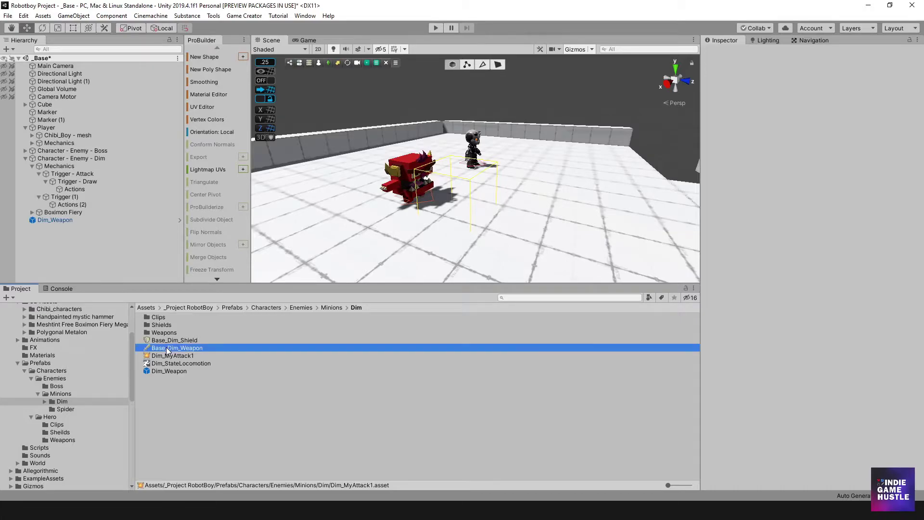
pyautogui.scroll(-5, 831, 393)
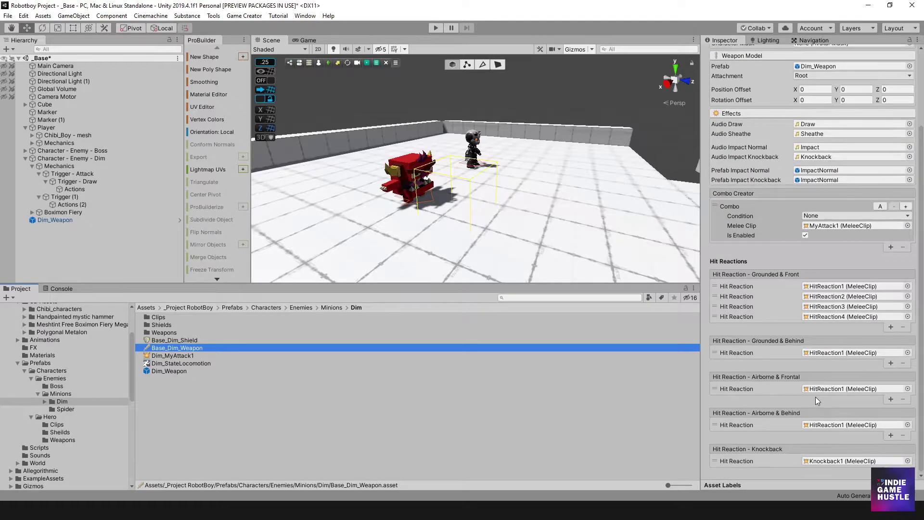
pyautogui.scroll(4, 817, 400)
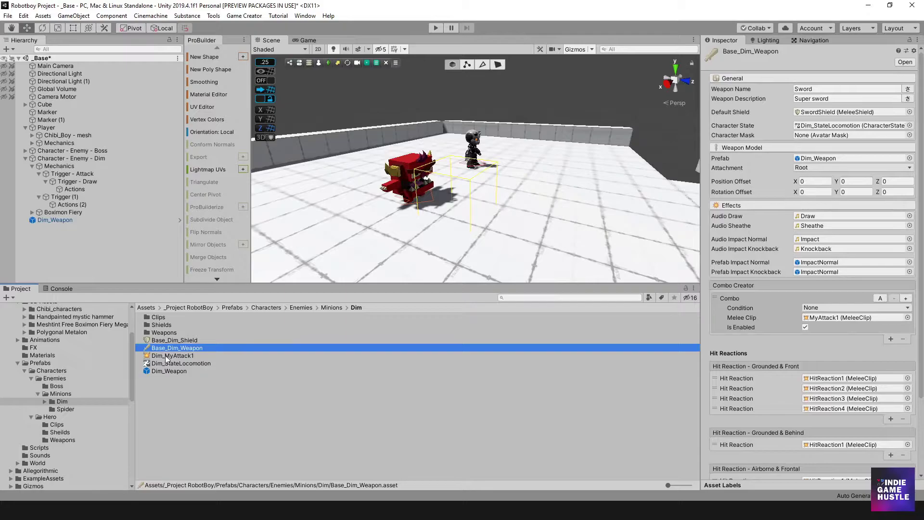
pyautogui.moveTo(166, 359); pyautogui.dragTo(828, 320)
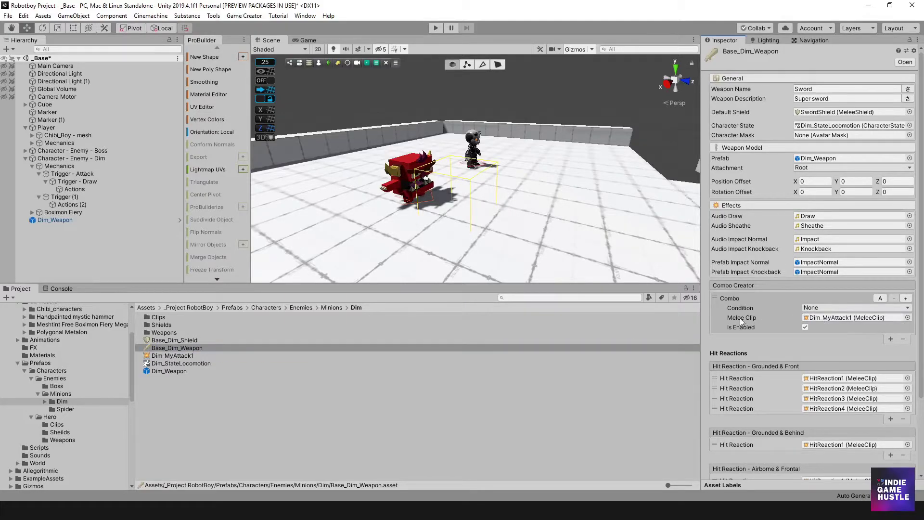
pyautogui.click(168, 403)
pyautogui.click(168, 356)
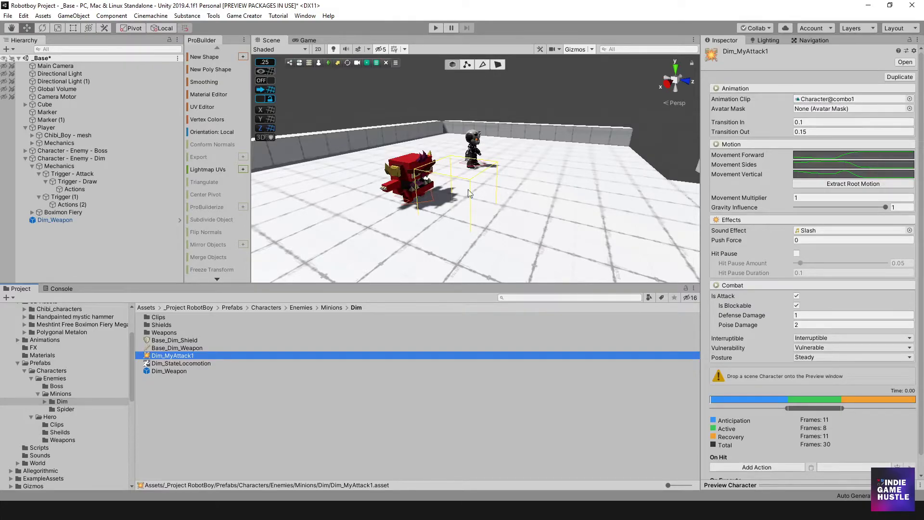
# Step: Replace Character@combo1 with Dim_Chump_Attack 02 as Dim_MyAttack1's clip and extract root motion
pyautogui.click(909, 100)
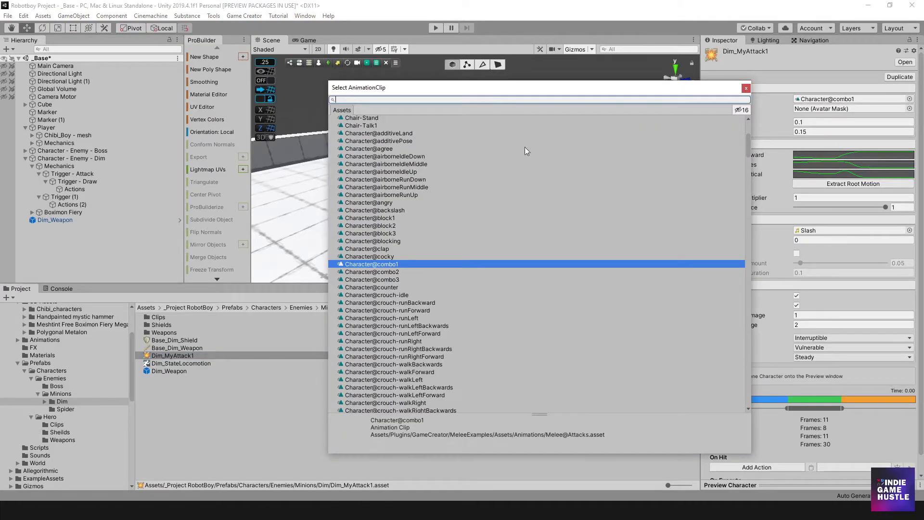
pyautogui.write('Dim')
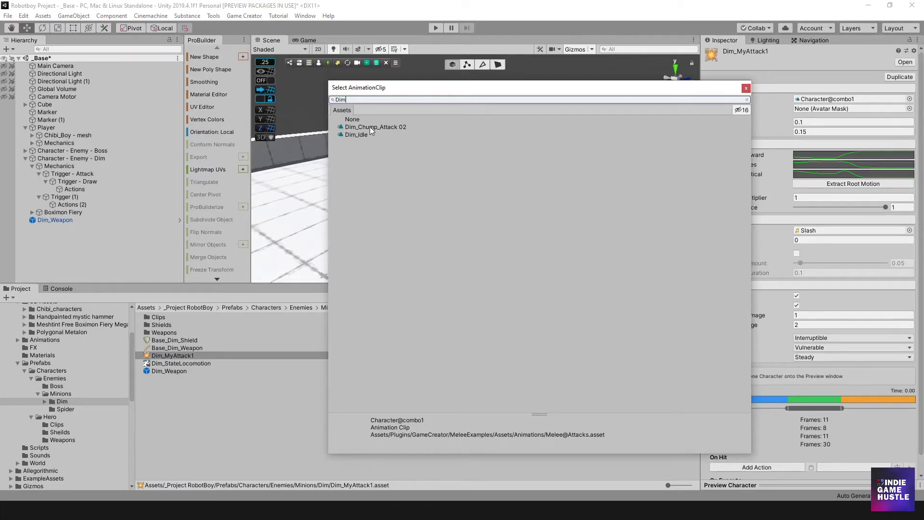
pyautogui.click(369, 126)
pyautogui.doubleClick(370, 126)
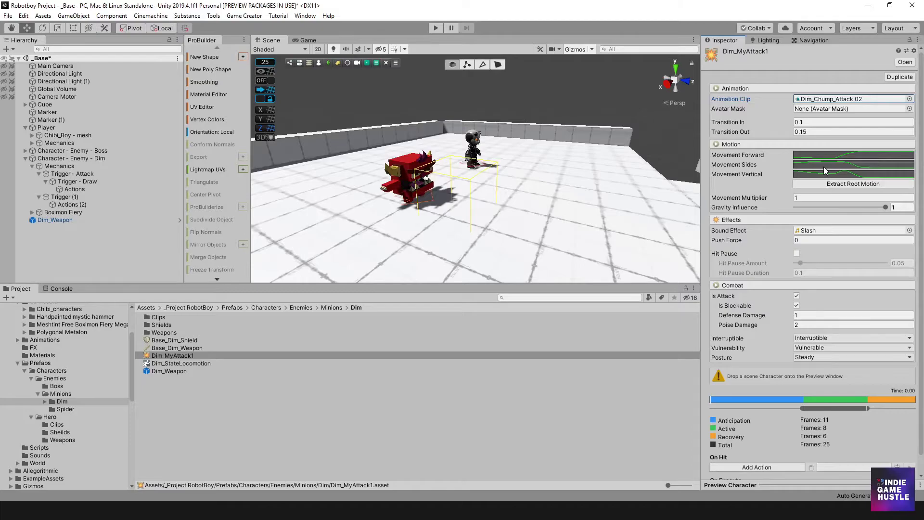
pyautogui.click(838, 185)
pyautogui.scroll(-1, 787, 315)
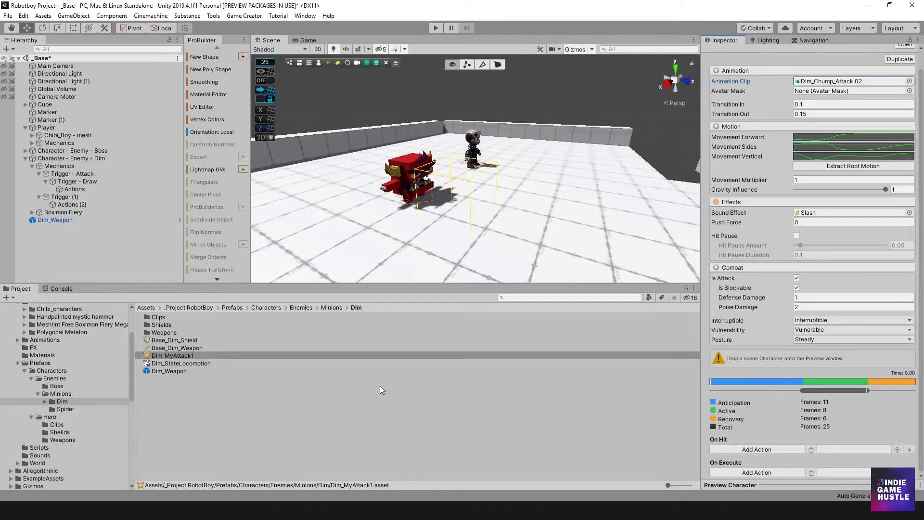
# Step: Delete the Dim_Weapon object from the _Base scene and select the Dim_Weapon prefab asset
pyautogui.click(63, 219)
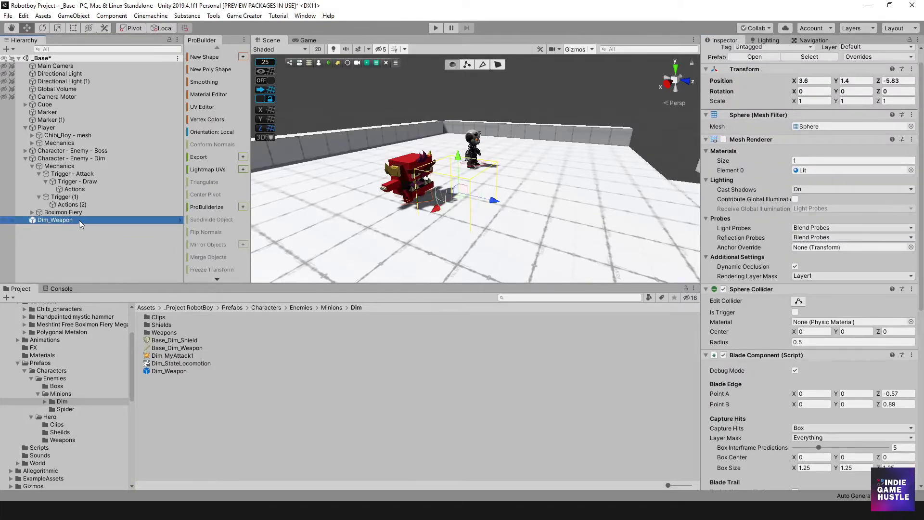
pyautogui.click(59, 235)
pyautogui.click(61, 221)
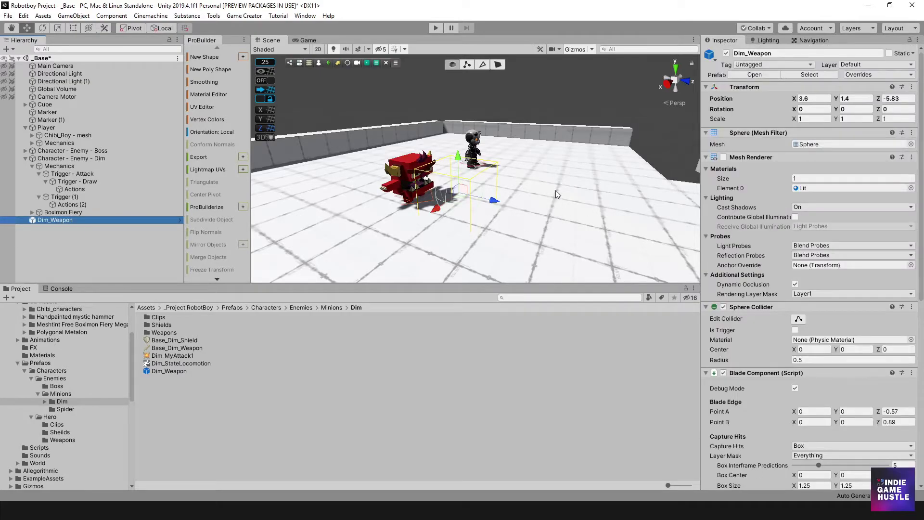
pyautogui.click(73, 228)
pyautogui.click(71, 223)
pyautogui.press('Delete')
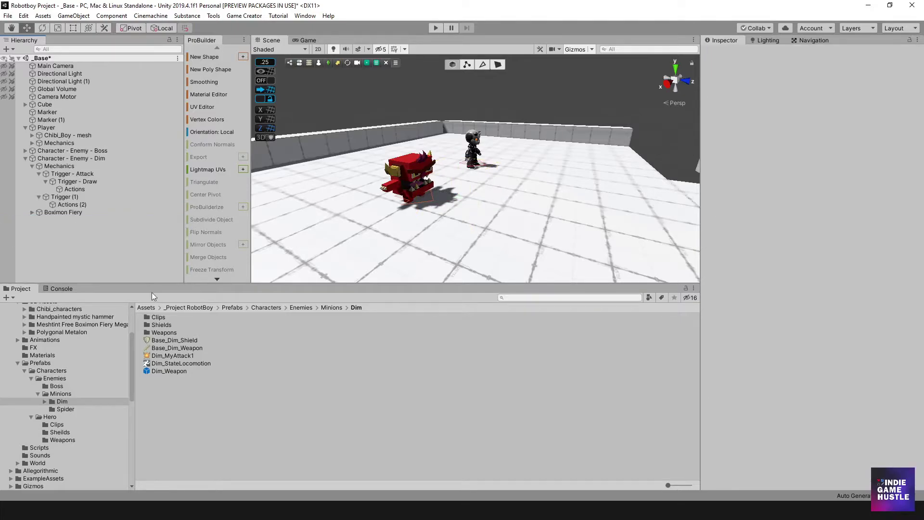
pyautogui.click(175, 370)
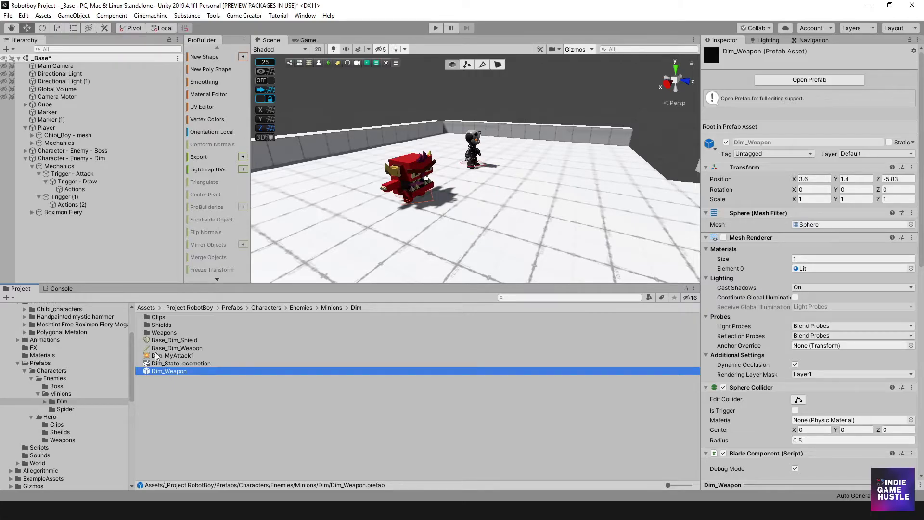
pyautogui.click(66, 175)
pyautogui.click(70, 182)
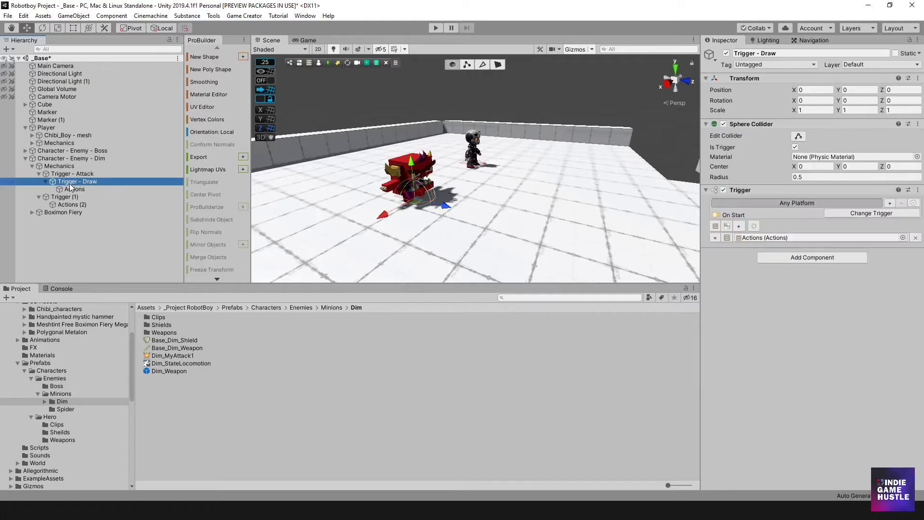
pyautogui.click(72, 190)
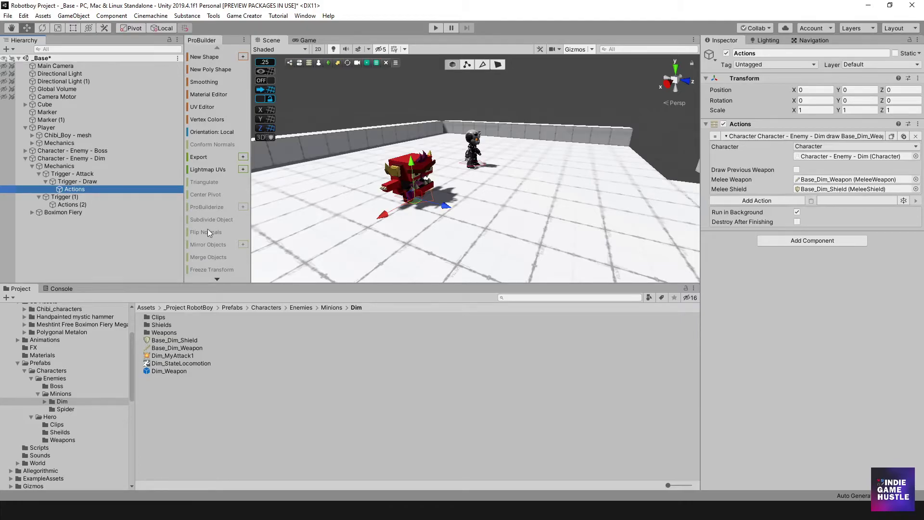
pyautogui.click(66, 206)
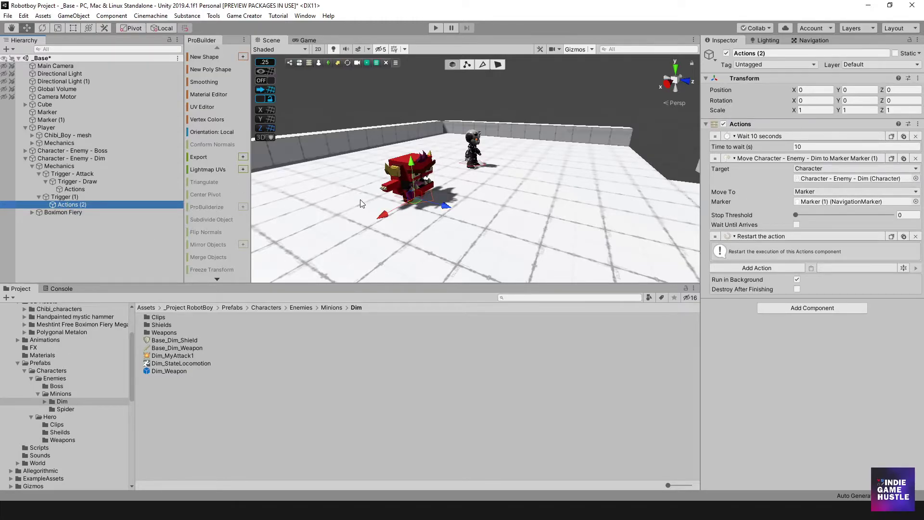
pyautogui.click(80, 160)
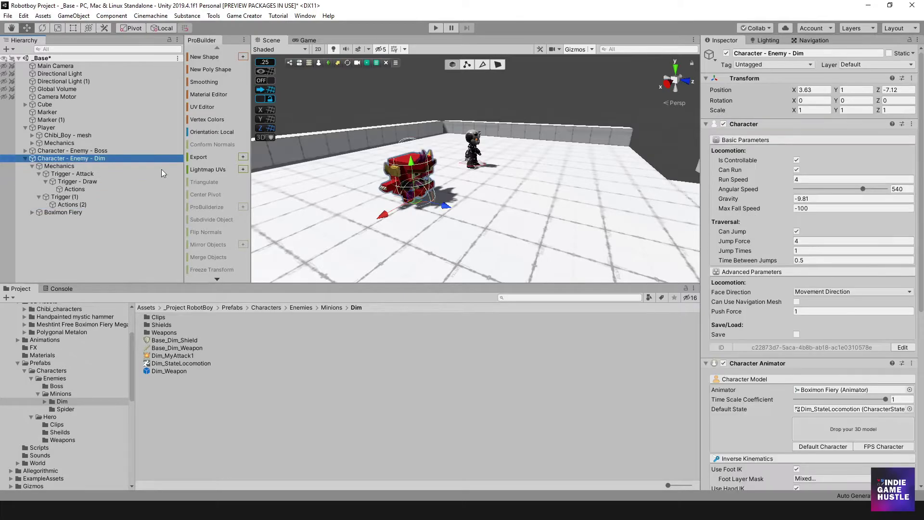
pyautogui.scroll(-10, 810, 354)
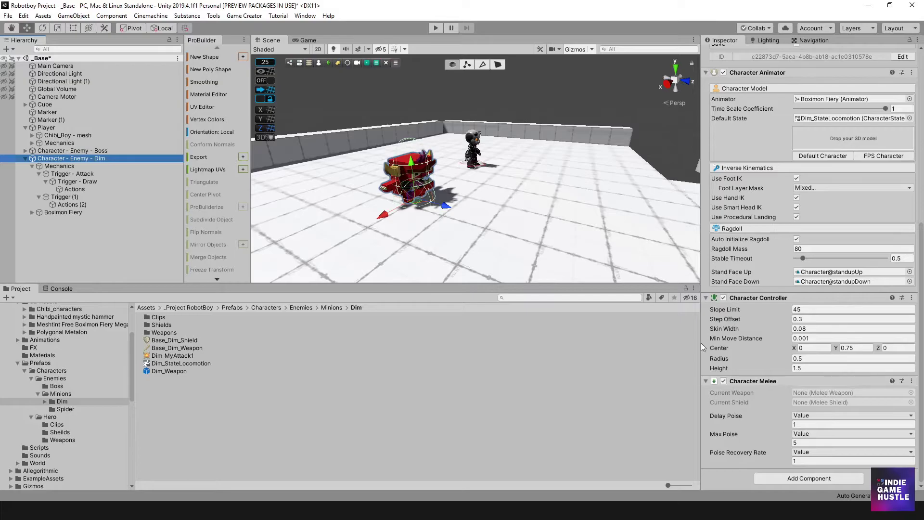
pyautogui.click(77, 241)
pyautogui.keyDown('alt'); pyautogui.moveTo(446, 169); pyautogui.dragTo(471, 195); pyautogui.keyUp('alt')
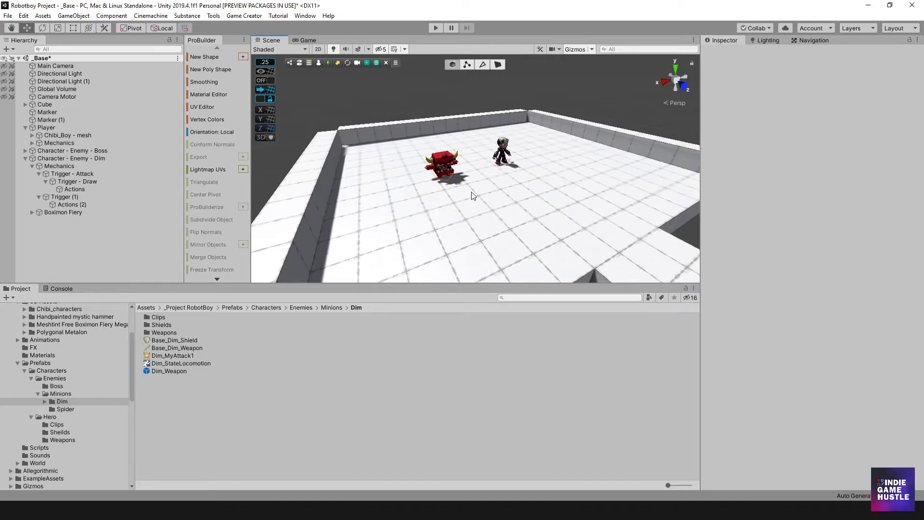
pyautogui.click(436, 28)
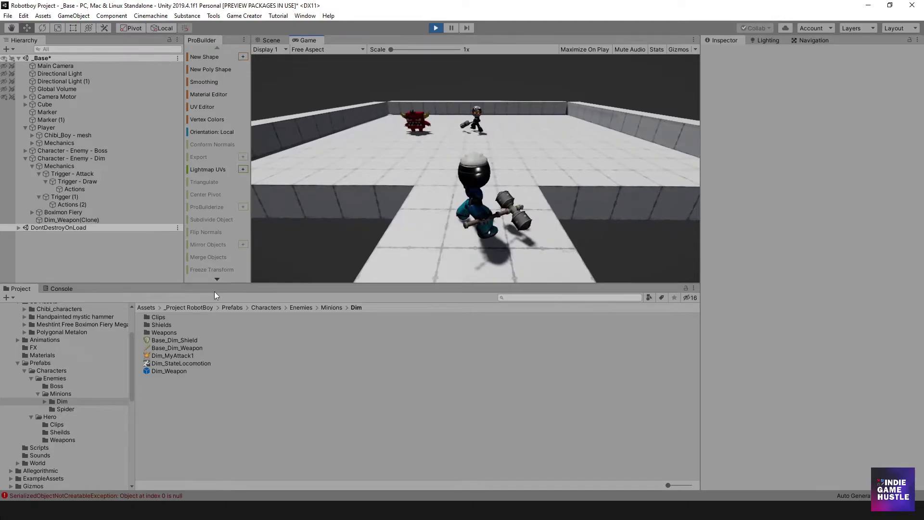
pyautogui.click(58, 289)
pyautogui.click(103, 310)
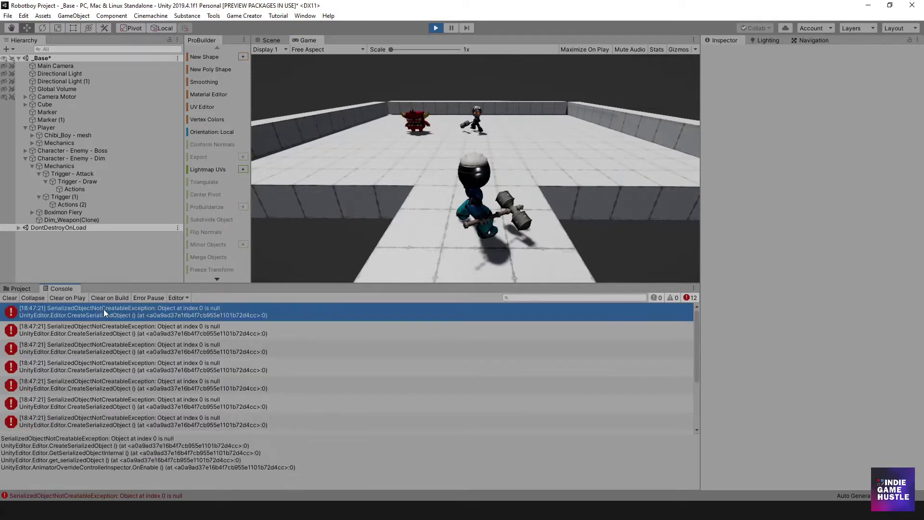
pyautogui.click(94, 327)
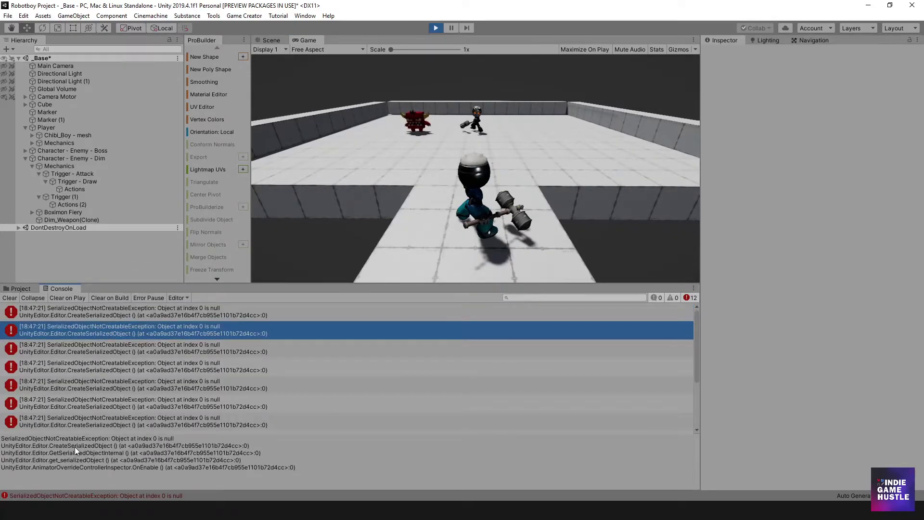
pyautogui.click(9, 298)
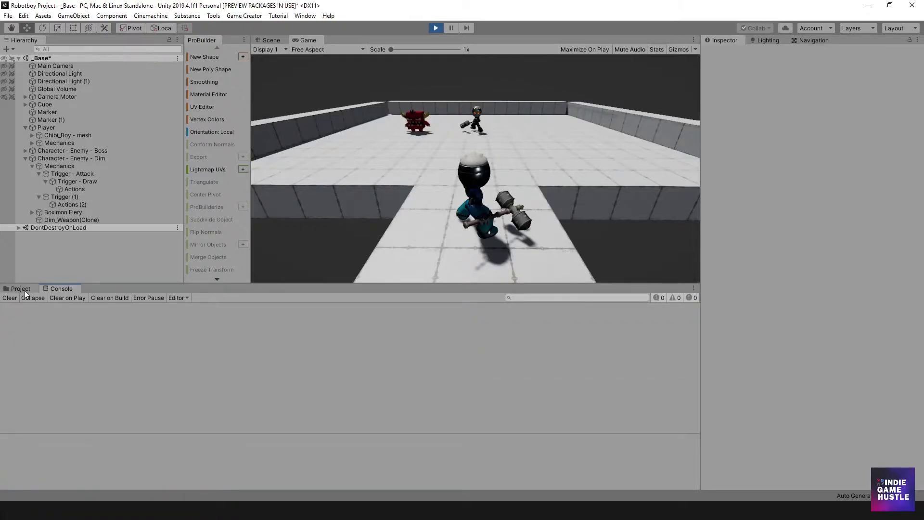
pyautogui.click(21, 289)
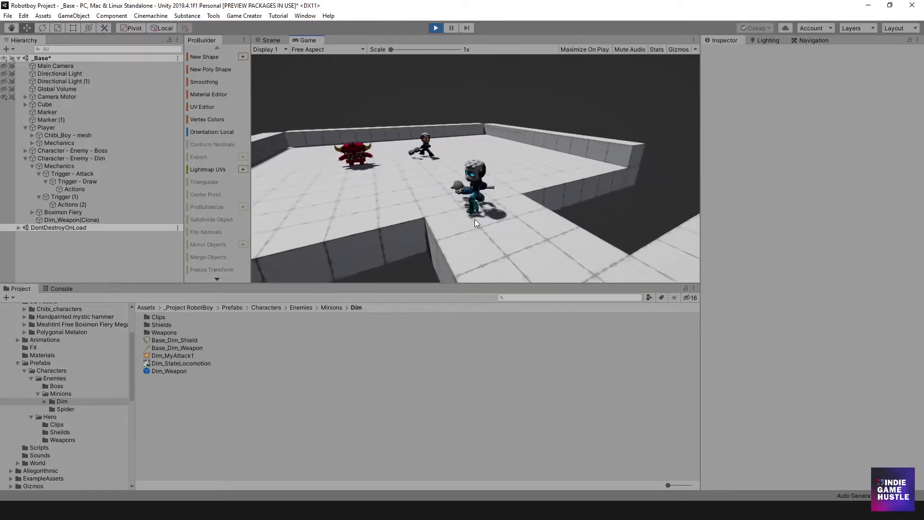
pyautogui.click(437, 28)
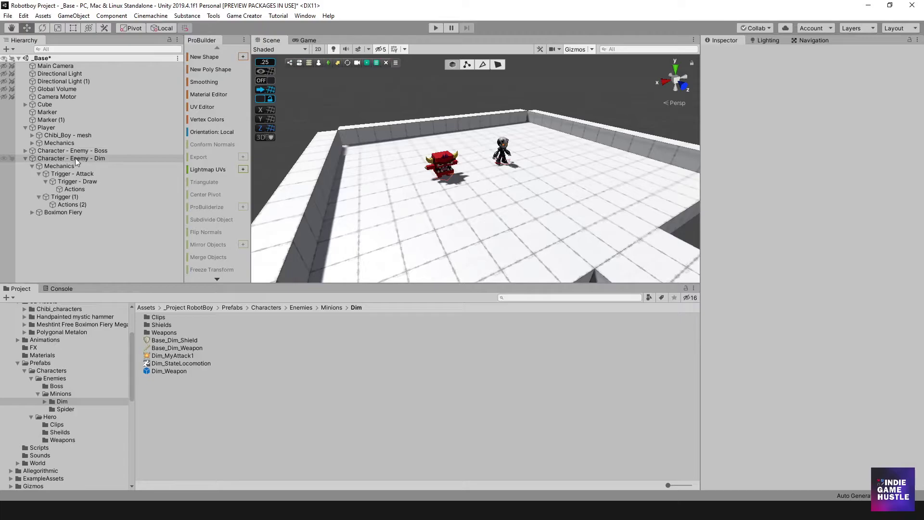
# Step: Create a Game Creator trigger under Trigger - Attack and name it Trigger - Chump Attack
pyautogui.click(39, 197)
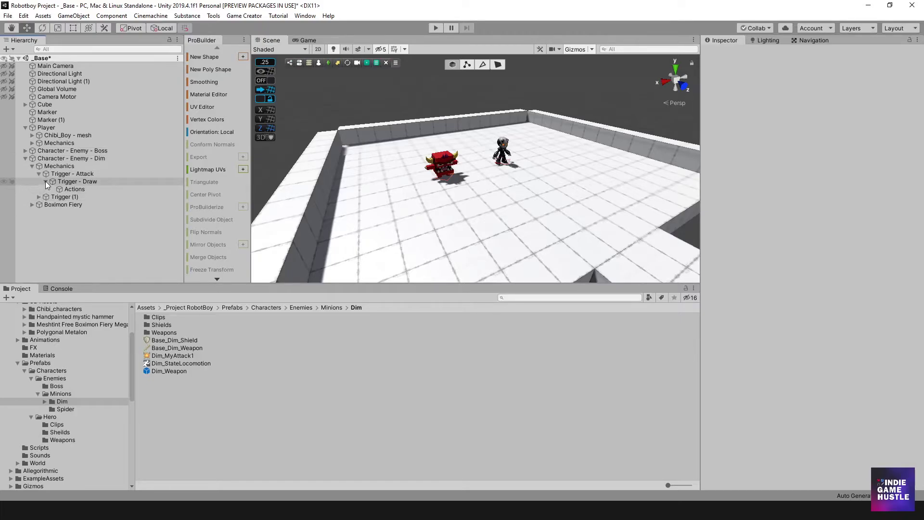
pyautogui.click(46, 181)
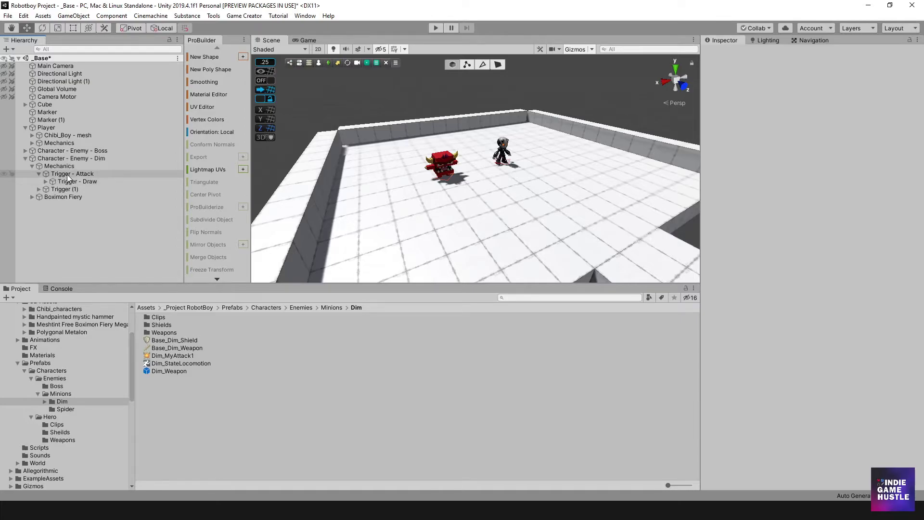
pyautogui.click(57, 175)
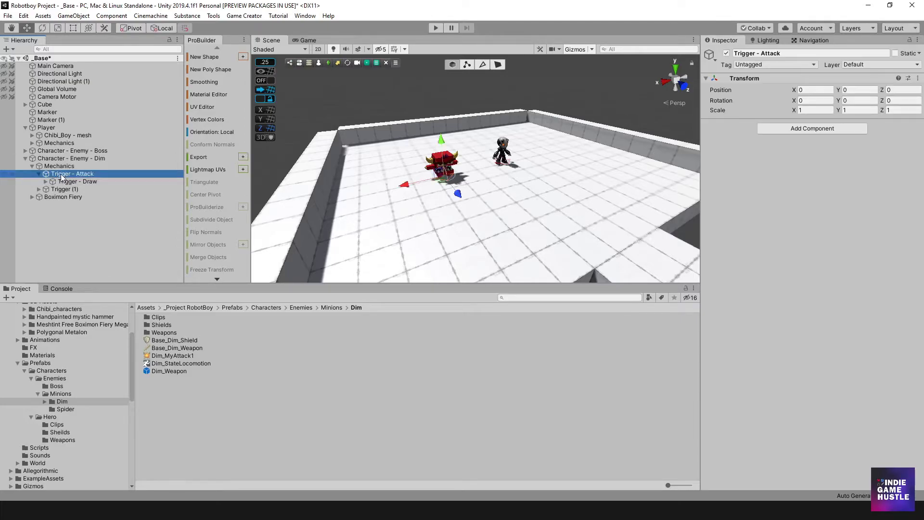
pyautogui.rightClick(60, 174)
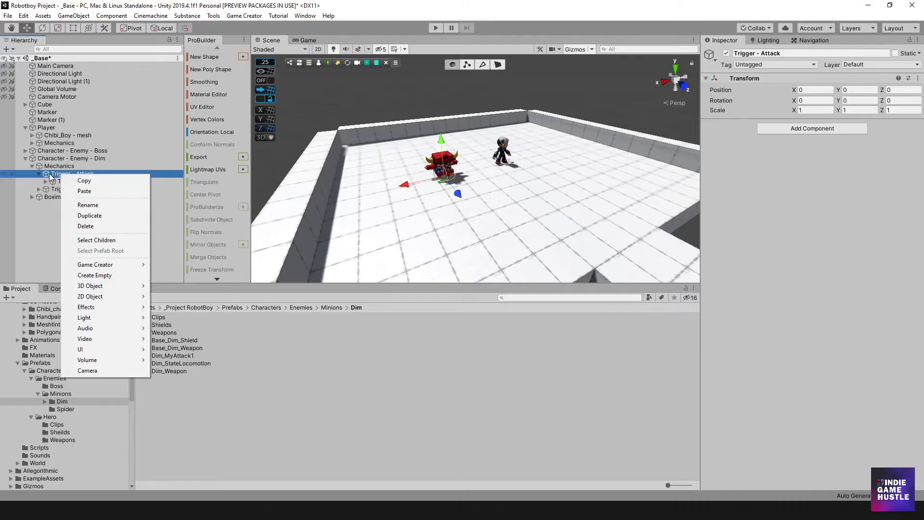
pyautogui.click(54, 172)
pyautogui.rightClick(65, 171)
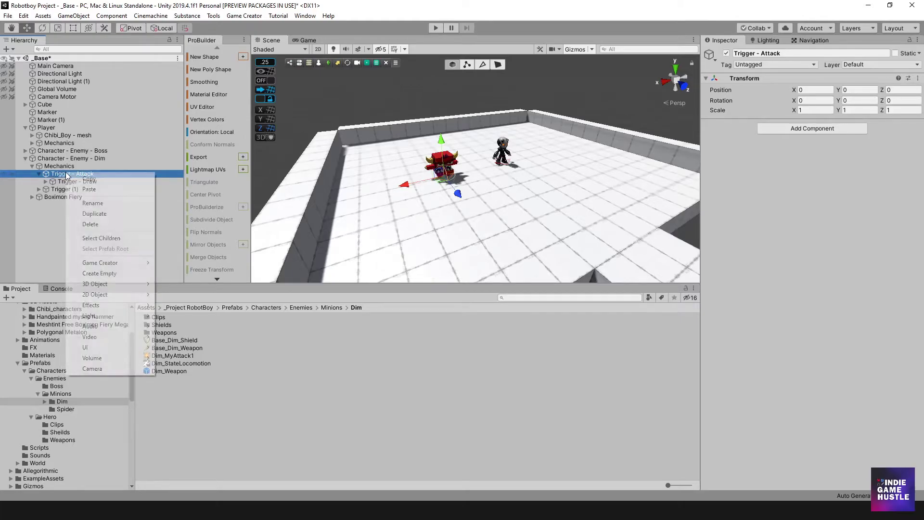
pyautogui.moveTo(117, 264)
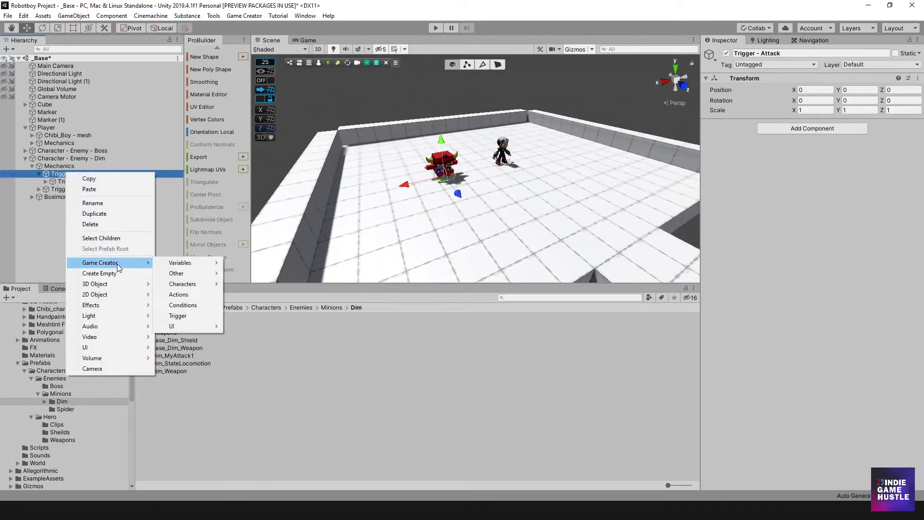
pyautogui.click(186, 317)
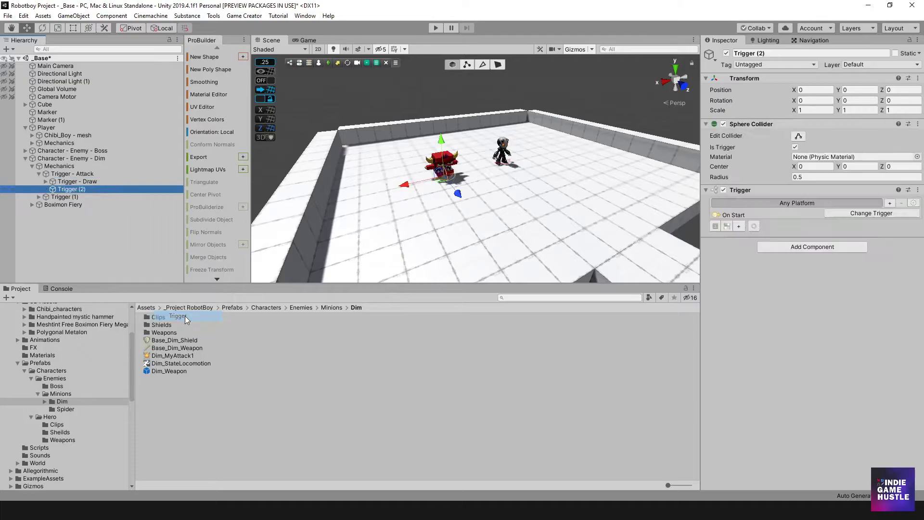
pyautogui.click(84, 190)
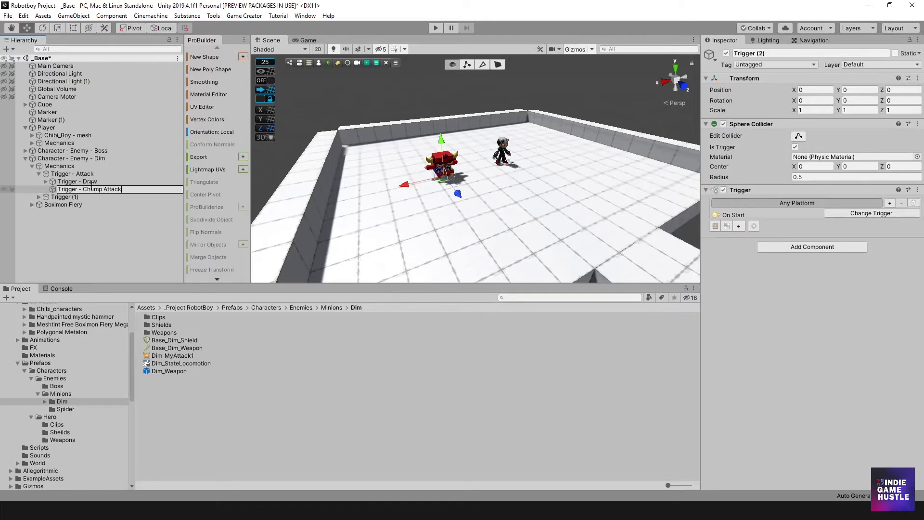
pyautogui.press('Return')
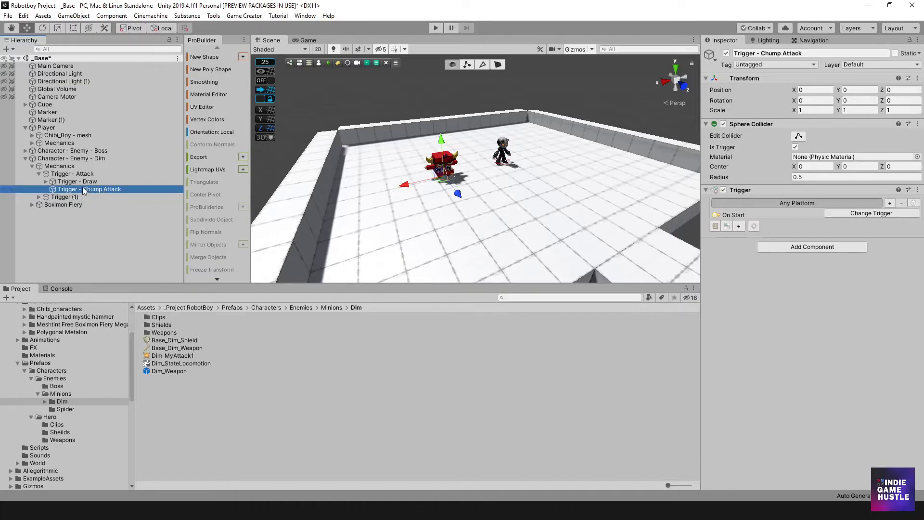
# Step: Create the trigger's actions slot and add an Input Melee Attack action
pyautogui.click(716, 228)
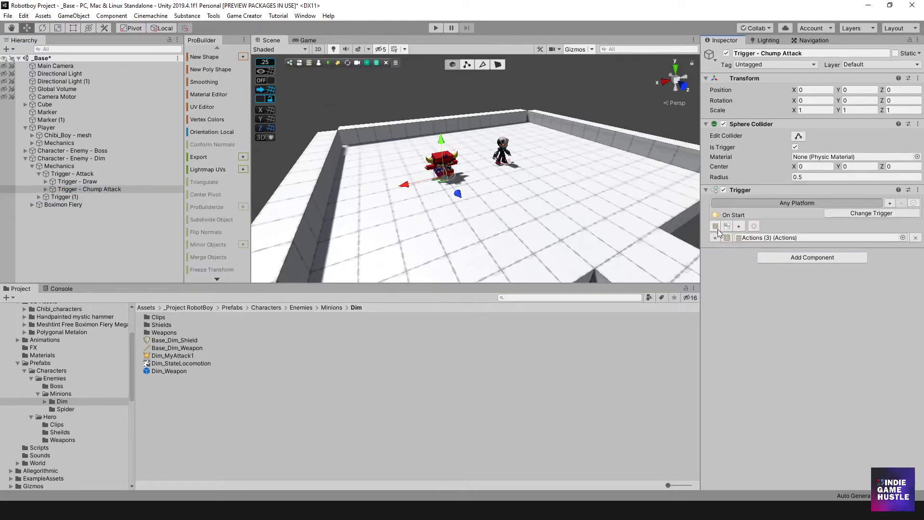
pyautogui.click(772, 137)
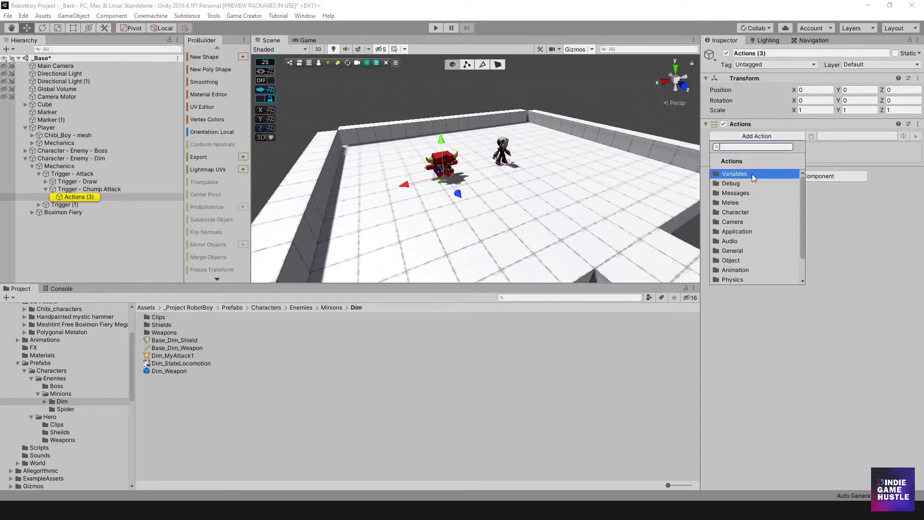
pyautogui.click(738, 203)
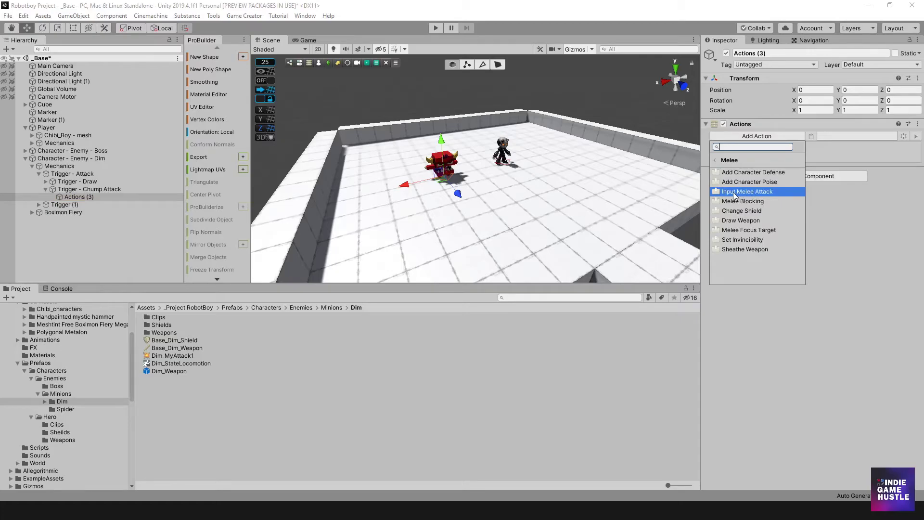
pyautogui.click(744, 192)
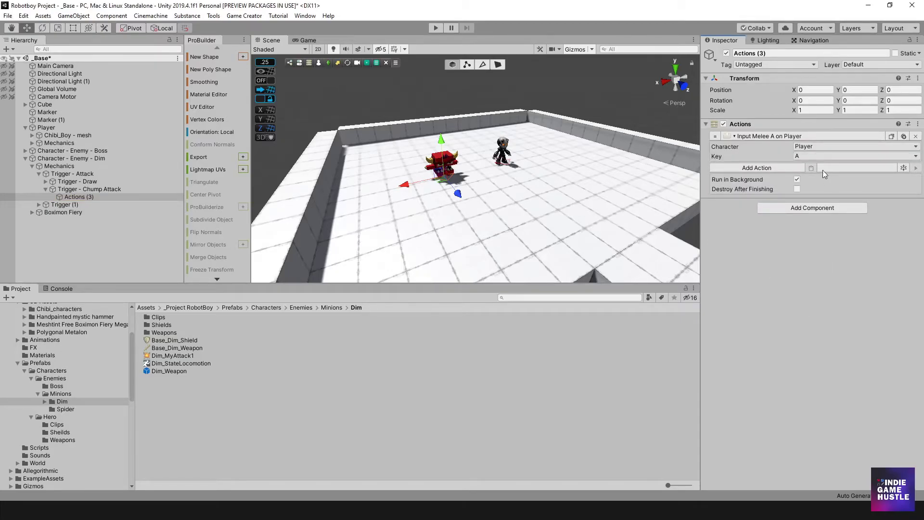
# Step: Make Character - Enemy - Dim the character performing the melee action
pyautogui.click(801, 147)
pyautogui.click(797, 148)
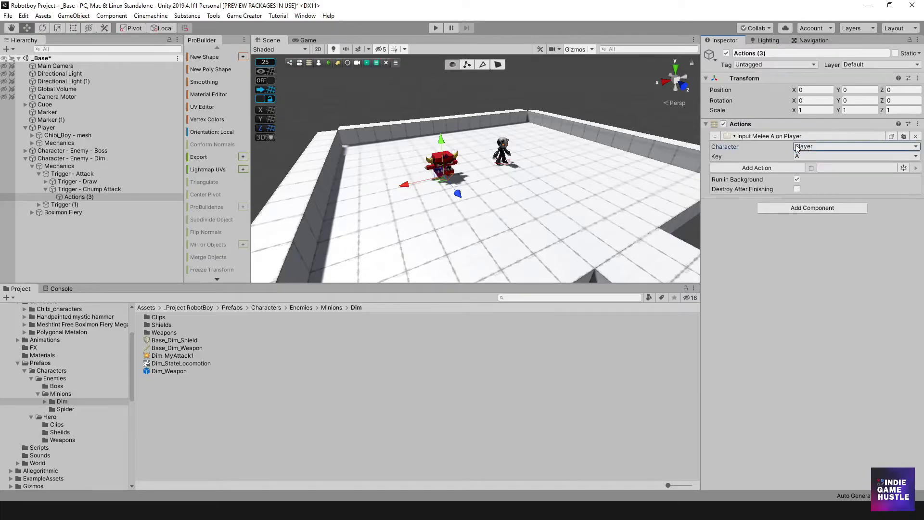
pyautogui.click(817, 148)
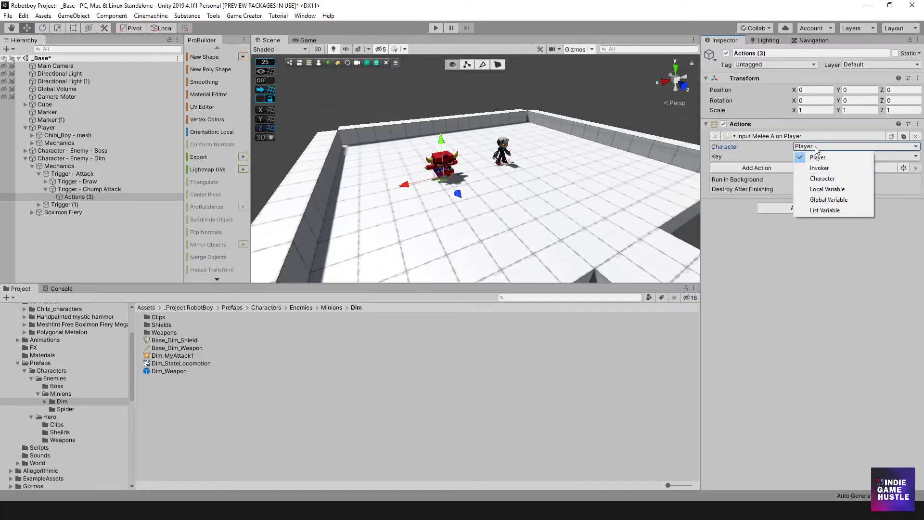
pyautogui.click(818, 178)
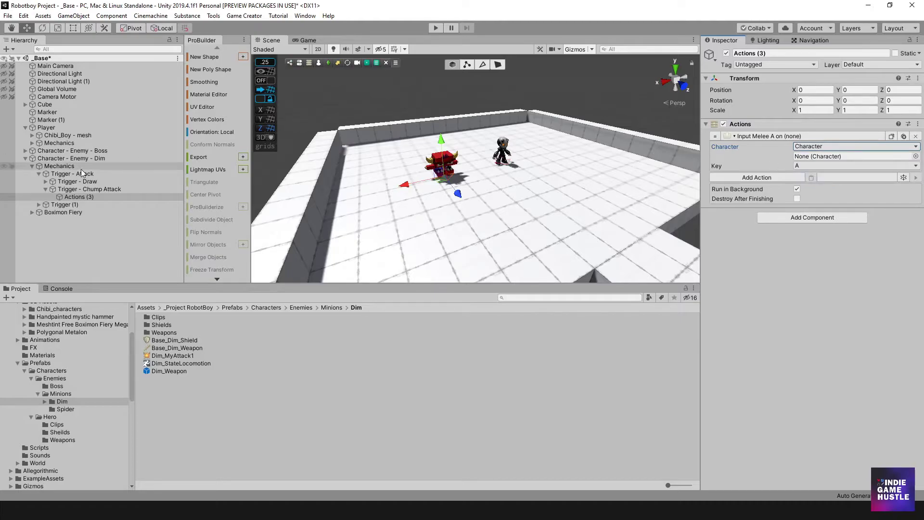
pyautogui.moveTo(71, 158); pyautogui.dragTo(805, 162)
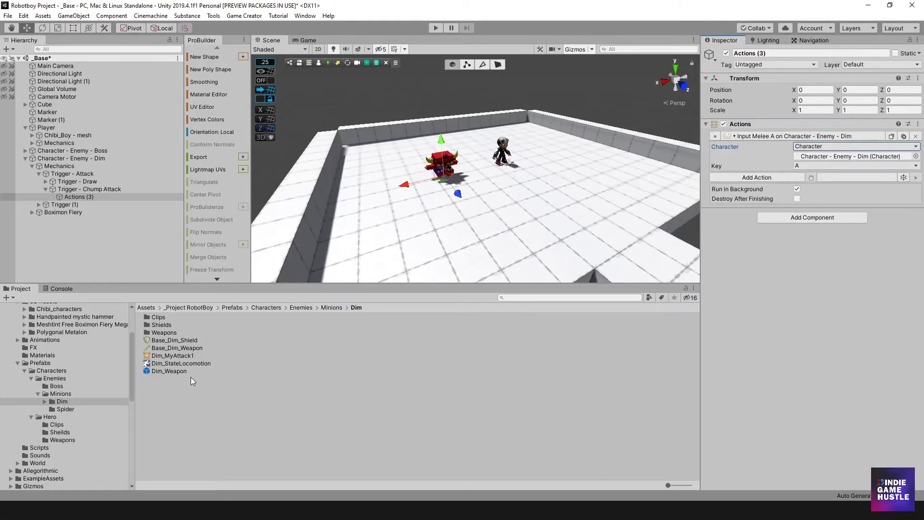
# Step: Review Base_Dim_Weapon's asset settings, then return to the Chump Attack actions list
pyautogui.click(178, 348)
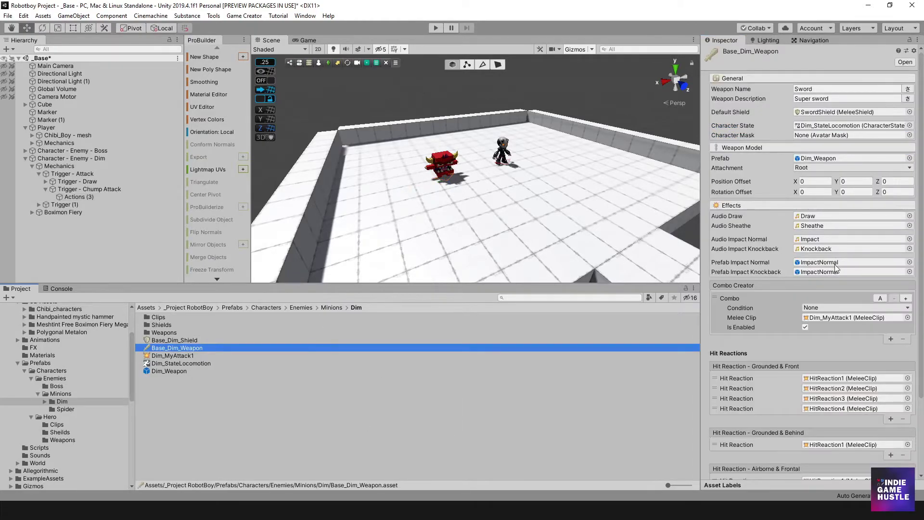
pyautogui.scroll(-3, 816, 297)
pyautogui.scroll(3, 816, 297)
pyautogui.scroll(-3, 814, 296)
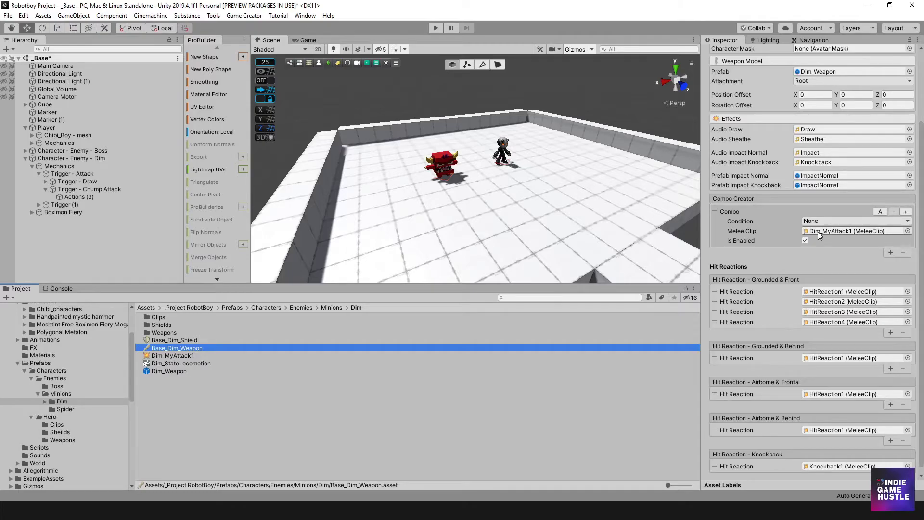
pyautogui.click(89, 196)
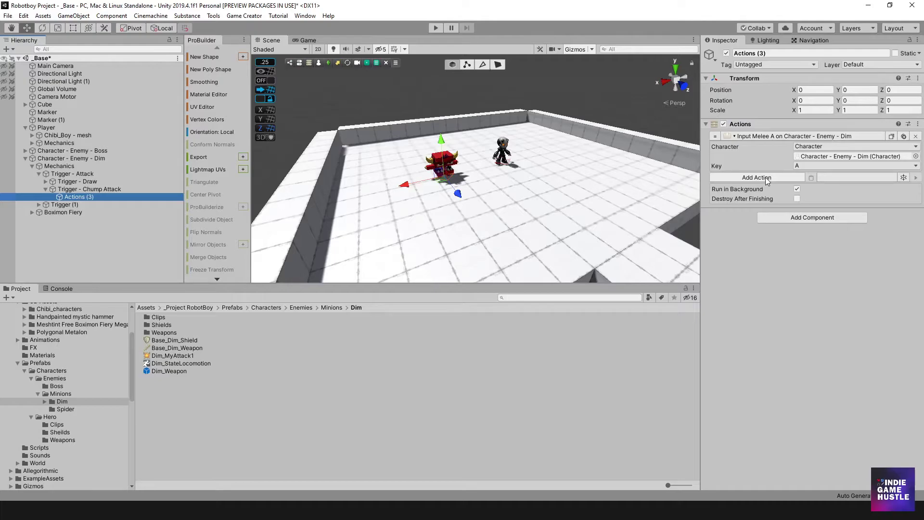
pyautogui.click(765, 177)
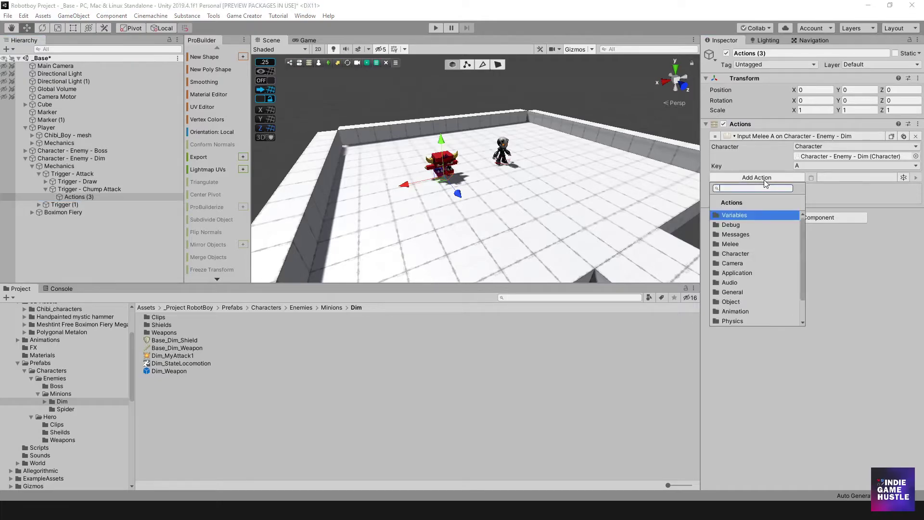
# Step: Append a 2-second Wait and a Restart the action step, then select Trigger - Chump Attack
pyautogui.write('wait')
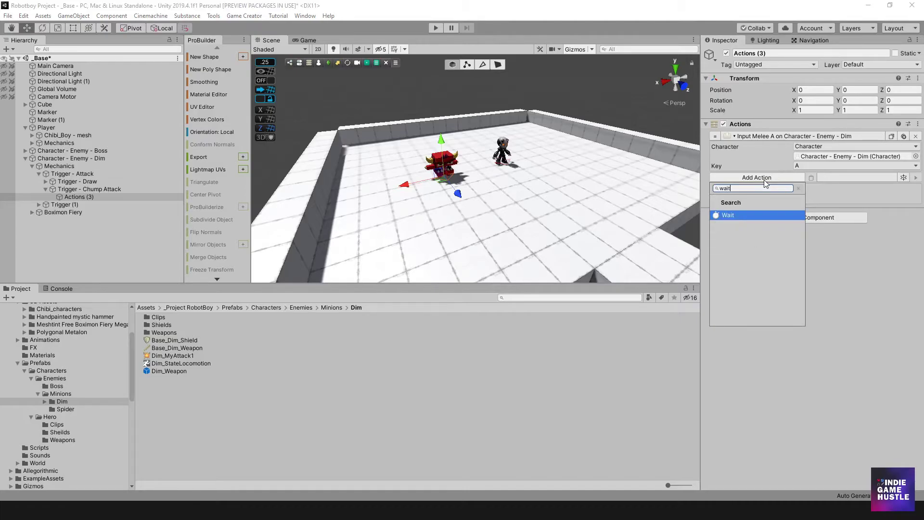
pyautogui.press('Return')
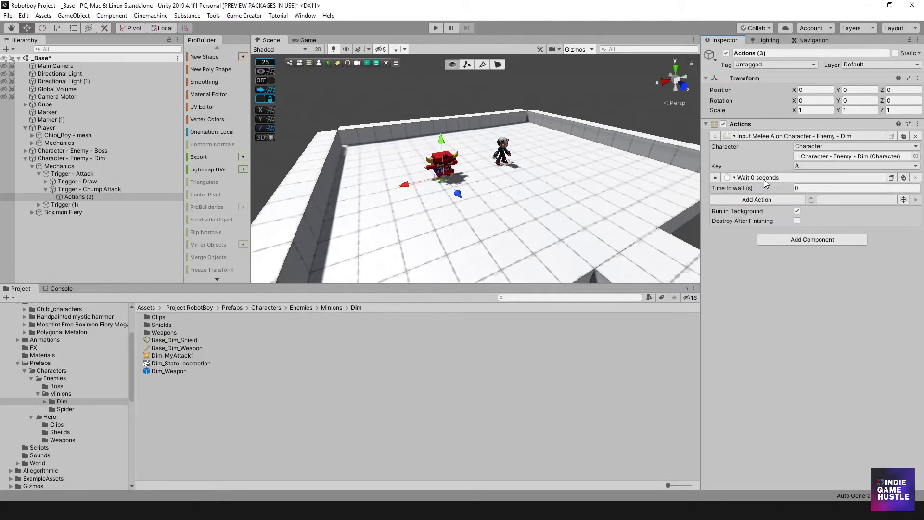
pyautogui.click(808, 188)
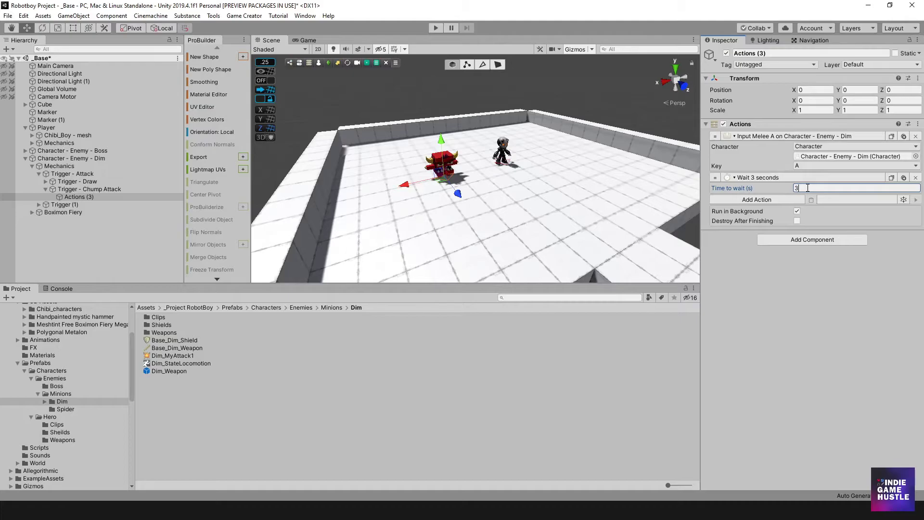
pyautogui.click(788, 199)
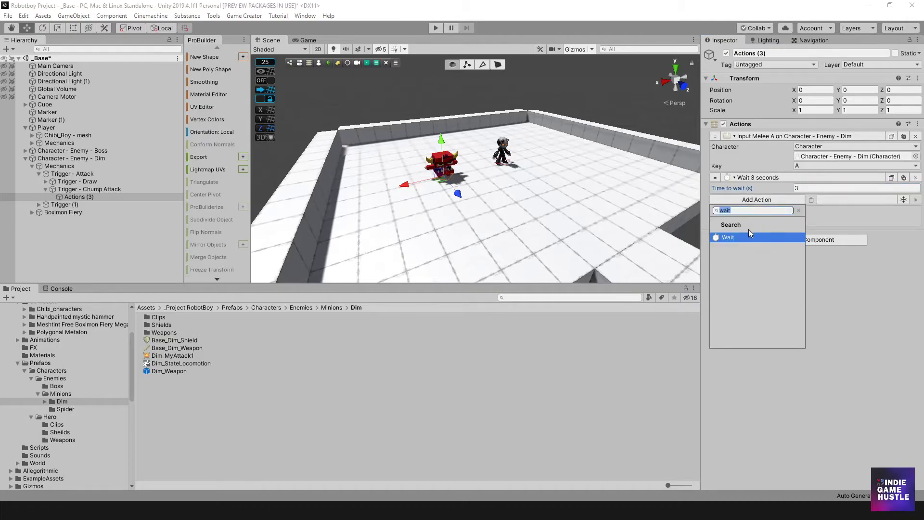
pyautogui.write('restart')
pyautogui.click(749, 239)
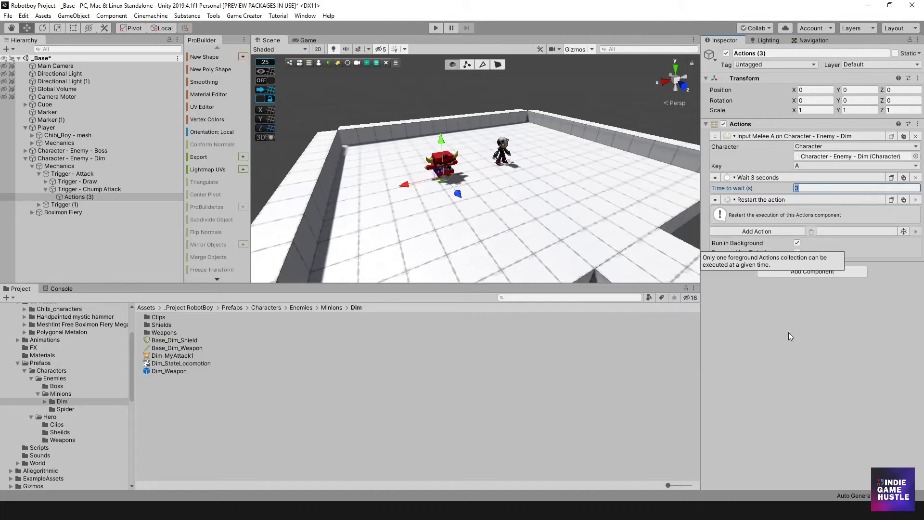
pyautogui.click(790, 346)
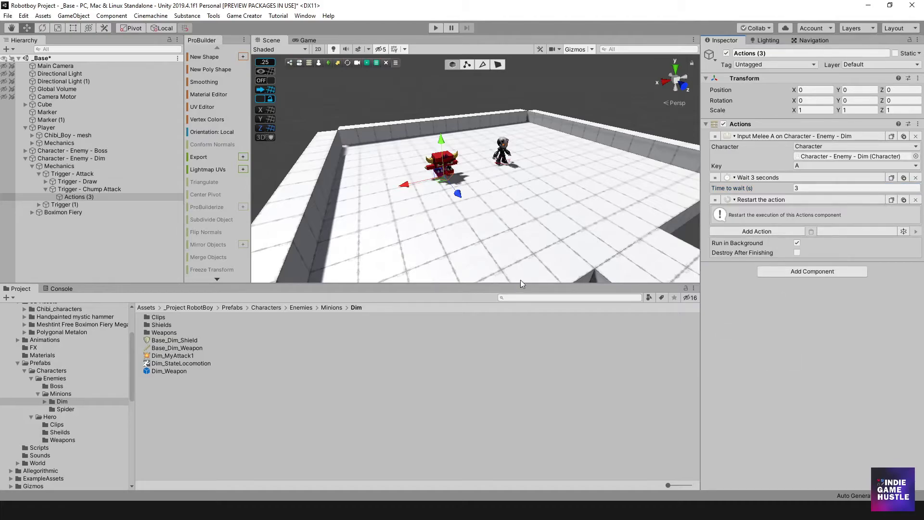
pyautogui.click(839, 189)
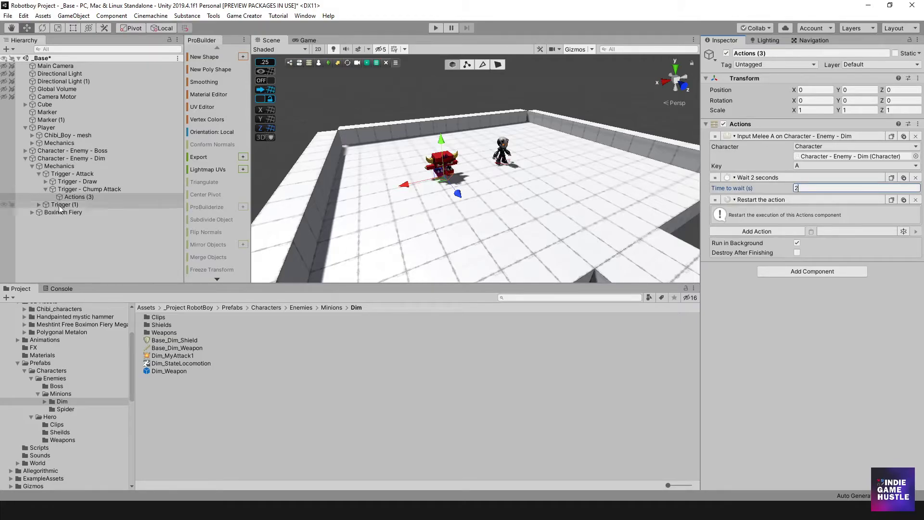
pyautogui.click(88, 189)
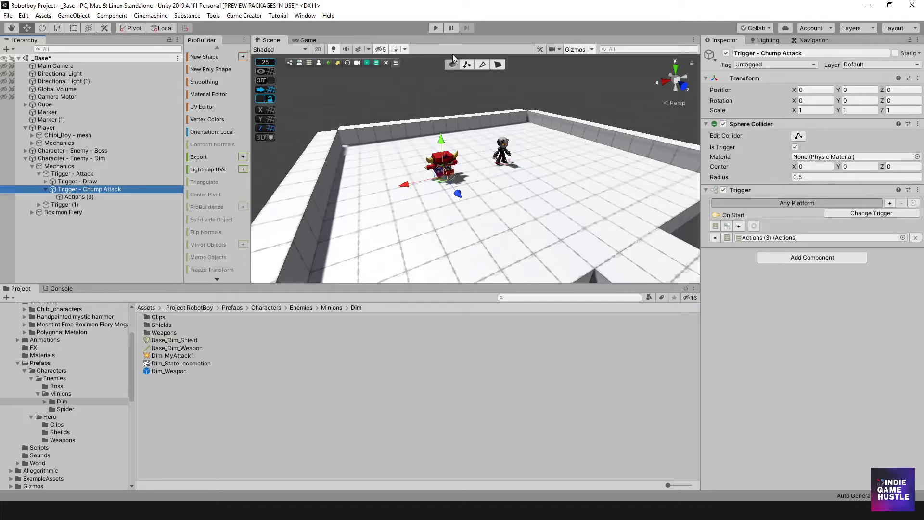
pyautogui.click(435, 27)
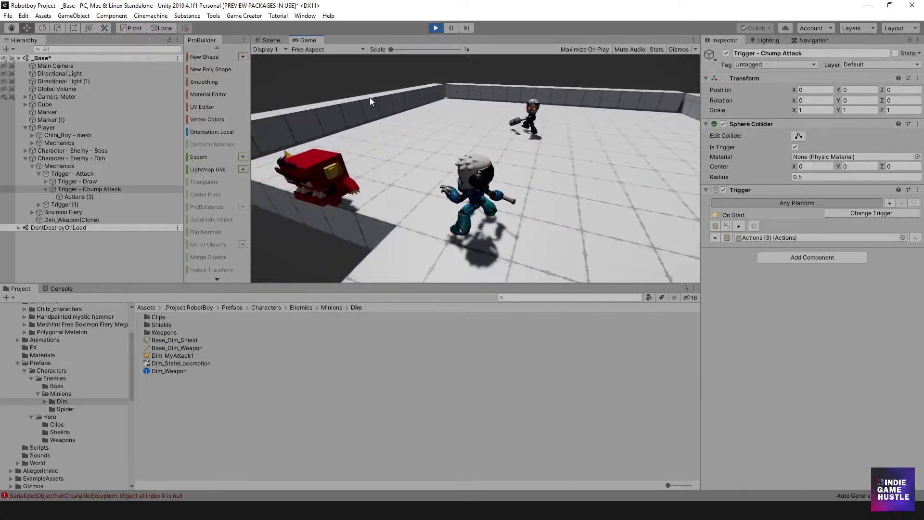
pyautogui.click(434, 28)
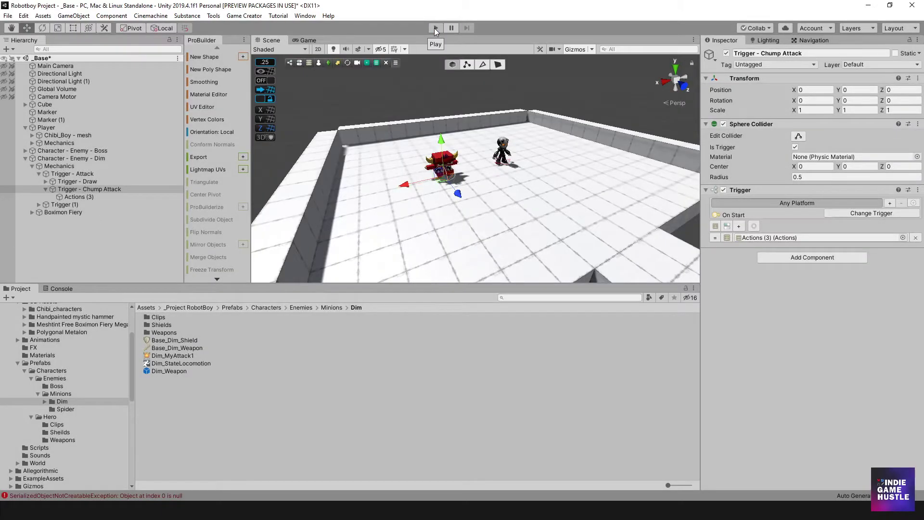
pyautogui.click(435, 28)
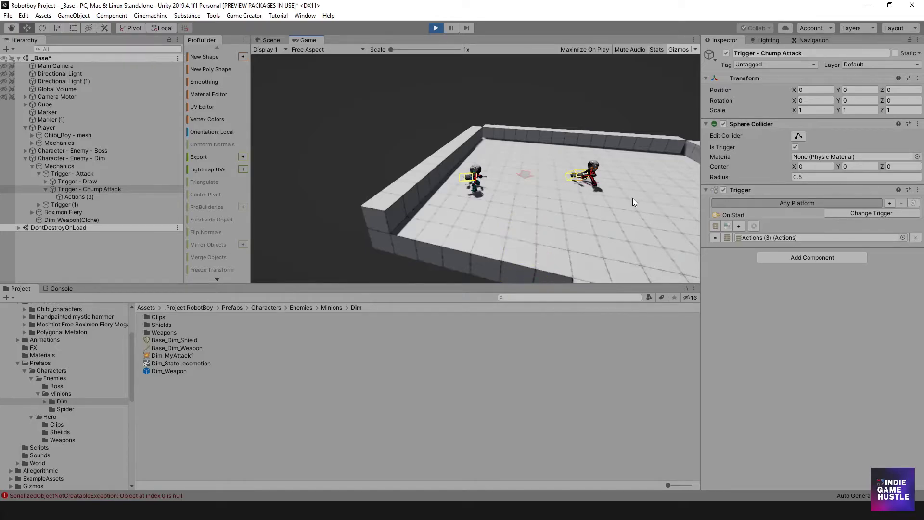
pyautogui.click(432, 27)
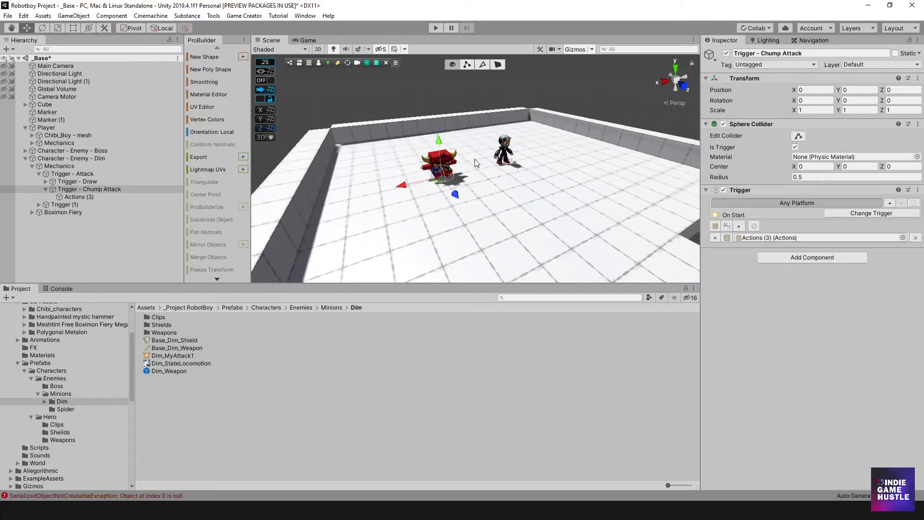
# Step: Enter Play mode and orbit the Scene view around the Dim enemy's red weapon box
pyautogui.keyDown('alt'); pyautogui.moveTo(473, 159); pyautogui.dragTo(497, 194); pyautogui.keyUp('alt')
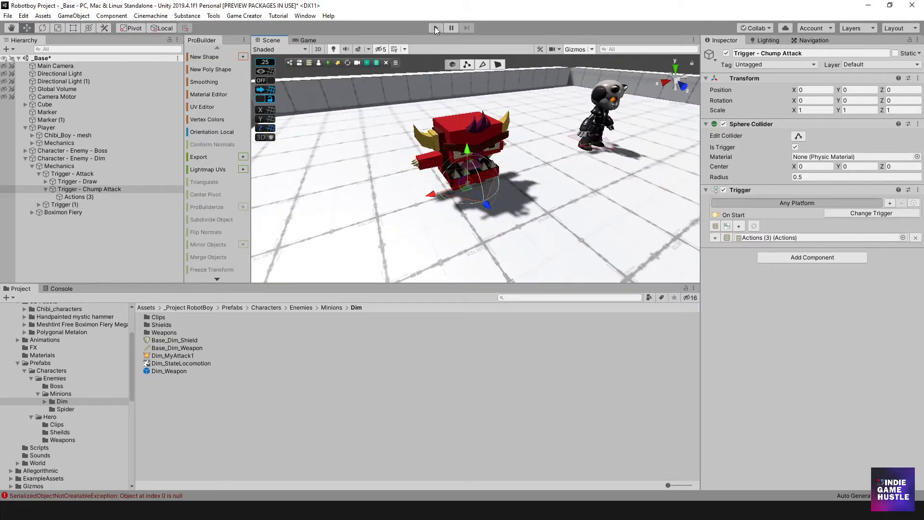
pyautogui.click(436, 28)
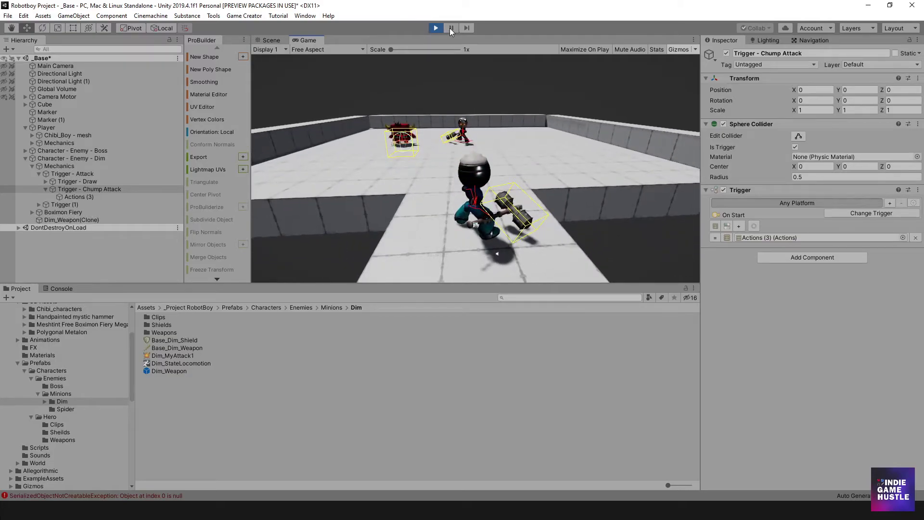
pyautogui.hotkey('ctrl', '1')
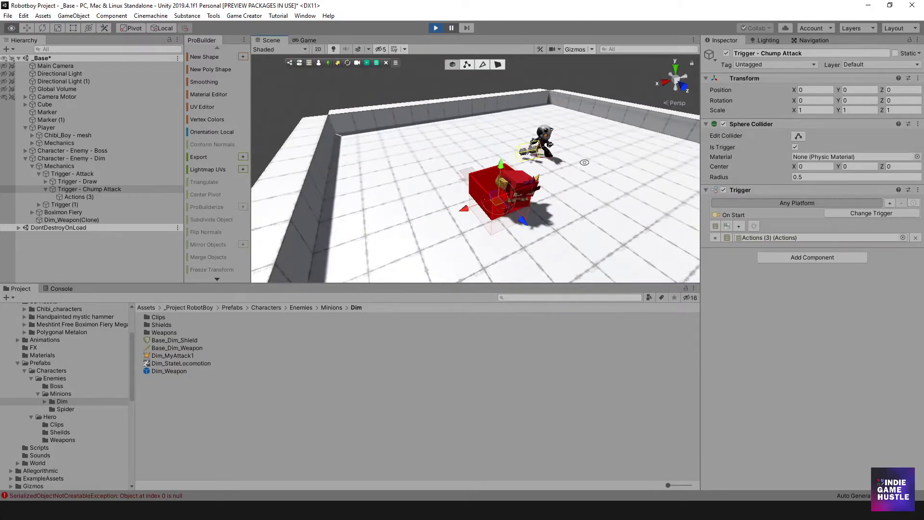
pyautogui.keyDown('alt'); pyautogui.moveTo(366, 159); pyautogui.dragTo(439, 190); pyautogui.keyUp('alt')
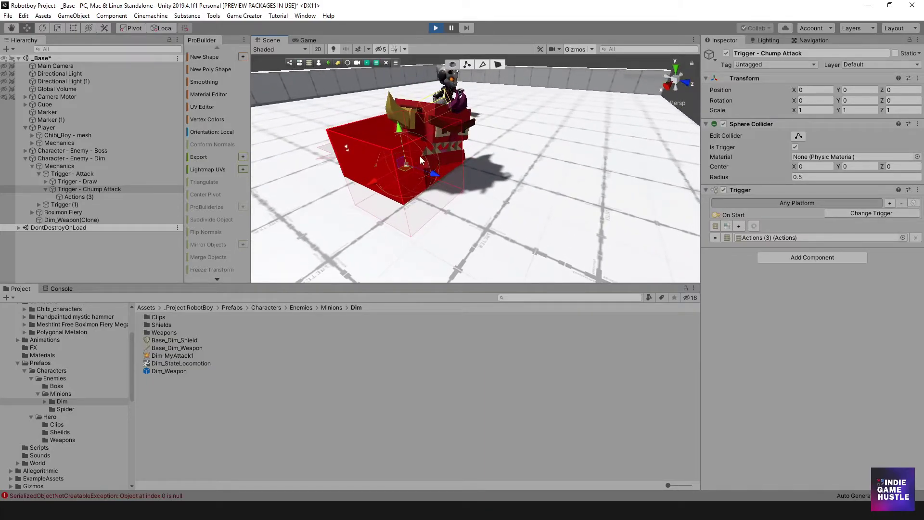
pyautogui.keyDown('alt'); pyautogui.moveTo(458, 160); pyautogui.dragTo(478, 171); pyautogui.keyUp('alt')
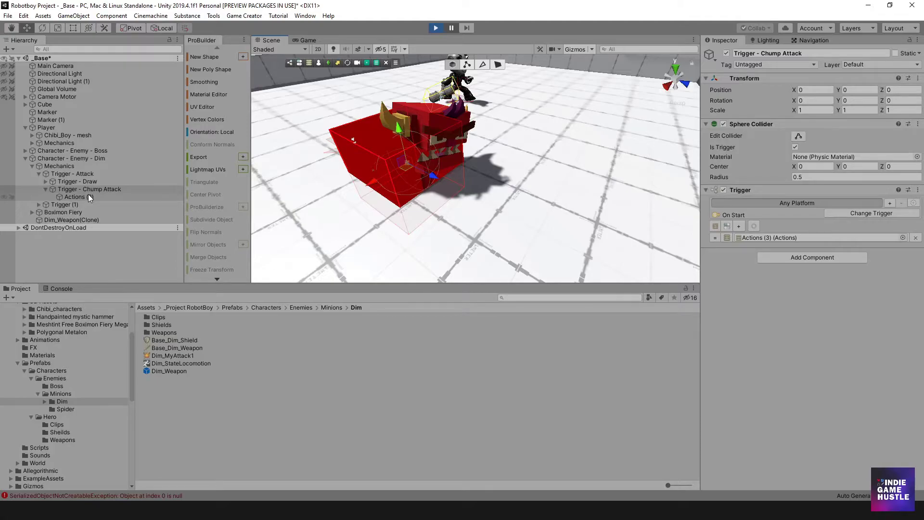
# Step: Select Dim_Weapon(Clone) during play and orbit to a low view of the enemy
pyautogui.click(357, 144)
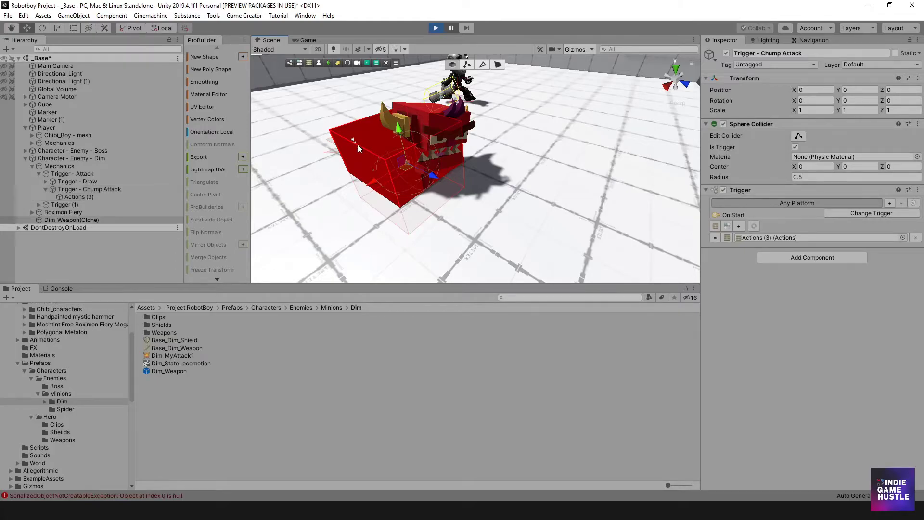
pyautogui.click(369, 155)
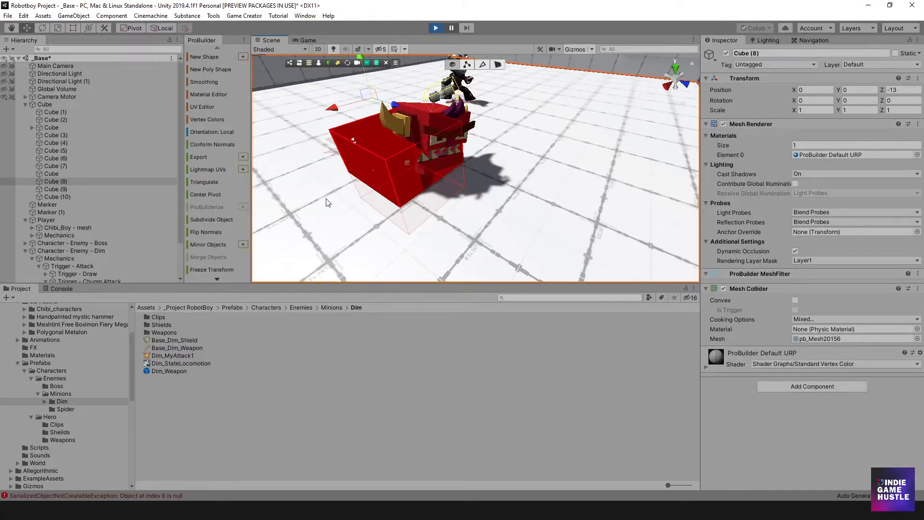
pyautogui.click(379, 160)
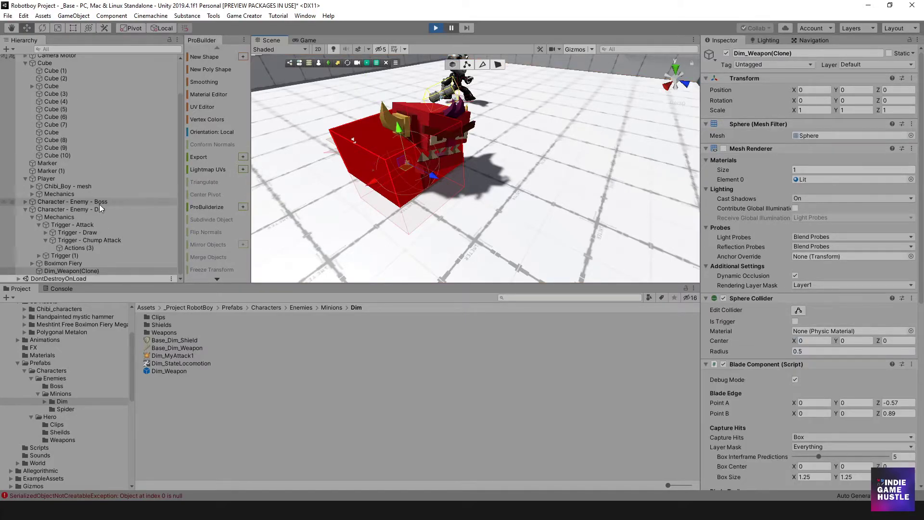
pyautogui.click(100, 270)
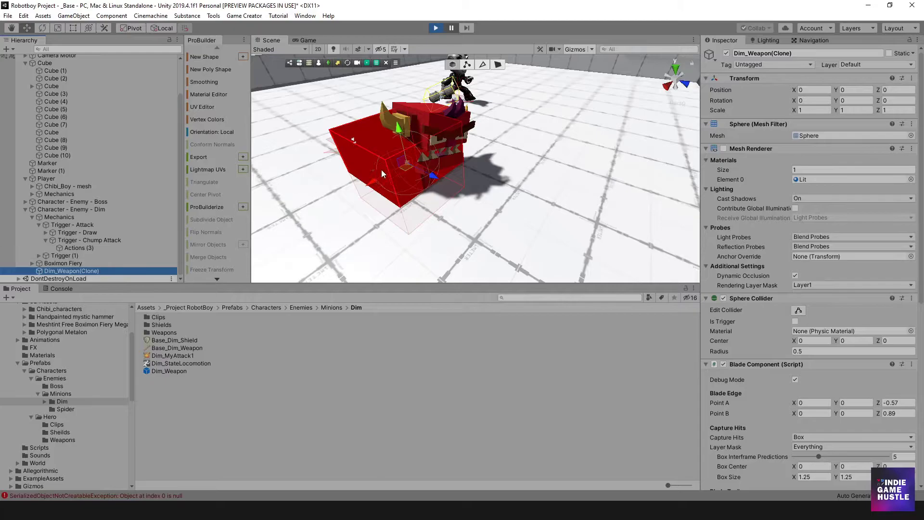
pyautogui.keyDown('alt'); pyautogui.moveTo(381, 169); pyautogui.dragTo(337, 202); pyautogui.keyUp('alt')
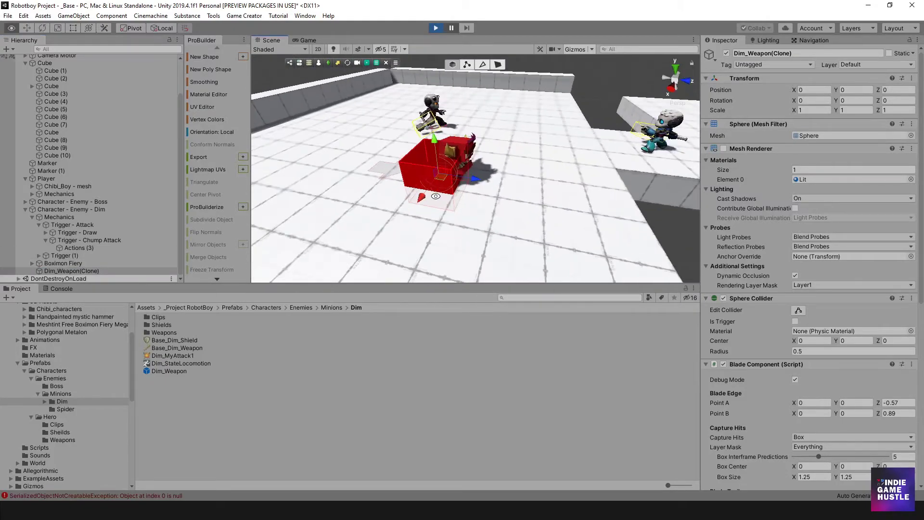
pyautogui.click(76, 264)
pyautogui.click(74, 269)
pyautogui.moveTo(513, 158)
pyautogui.keyDown('alt'); pyautogui.mouseDown()
pyautogui.moveTo(416, 164)
pyautogui.moveTo(549, 175)
pyautogui.mouseUp(); pyautogui.keyUp('alt')
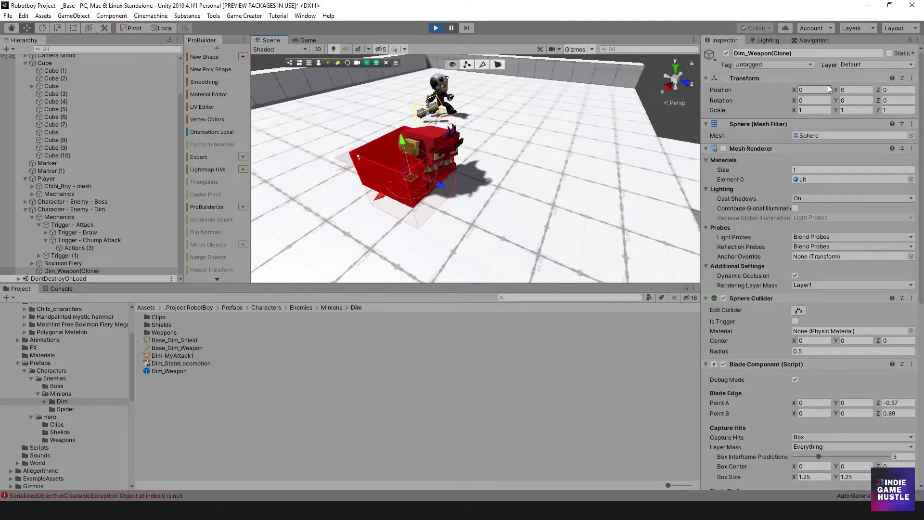
pyautogui.keyDown('alt'); pyautogui.moveTo(475, 160); pyautogui.dragTo(463, 154); pyautogui.keyUp('alt')
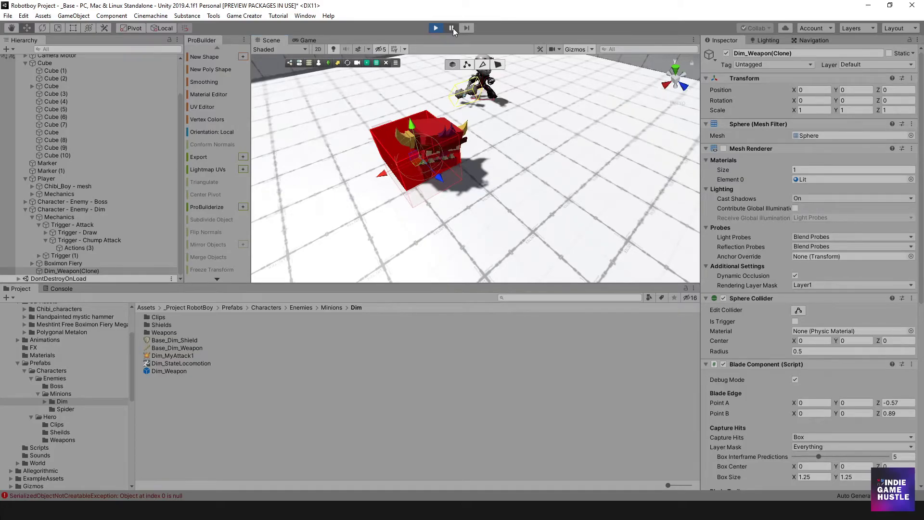
pyautogui.hotkey('ctrl', '2')
pyautogui.hotkey('ctrl', '1')
pyautogui.keyDown('alt'); pyautogui.moveTo(420, 169); pyautogui.dragTo(282, 237); pyautogui.keyUp('alt')
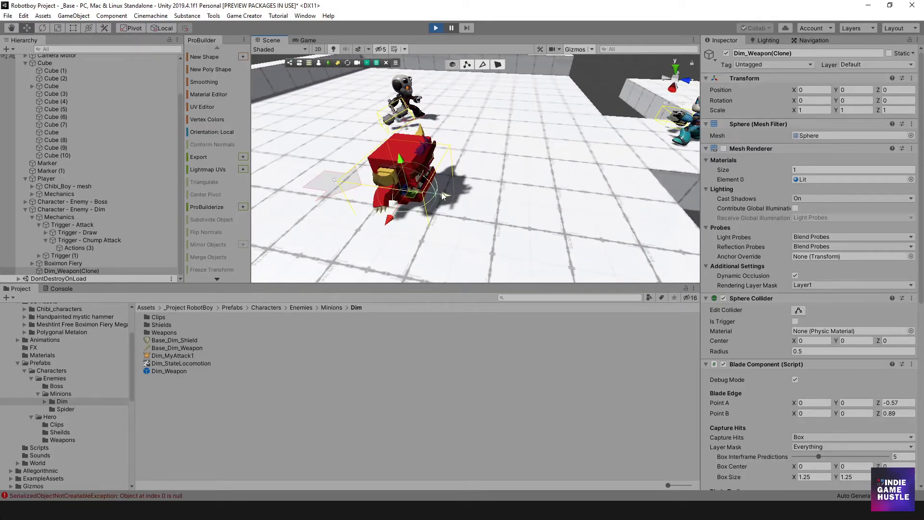
# Step: Move the weapon sphere forward and set its Position Y to 0.5 and Z to 0.4
pyautogui.moveTo(402, 164); pyautogui.dragTo(400, 143)
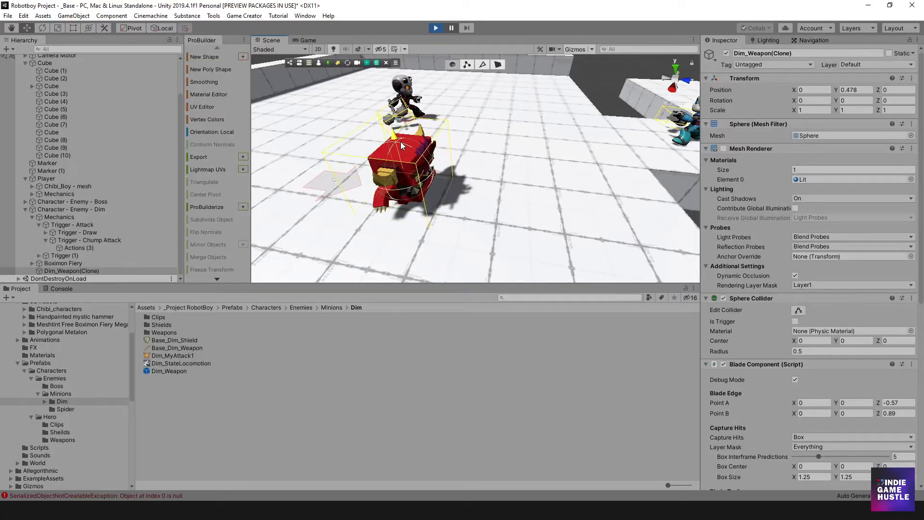
pyautogui.keyDown('alt'); pyautogui.moveTo(467, 175); pyautogui.dragTo(409, 152); pyautogui.keyUp('alt')
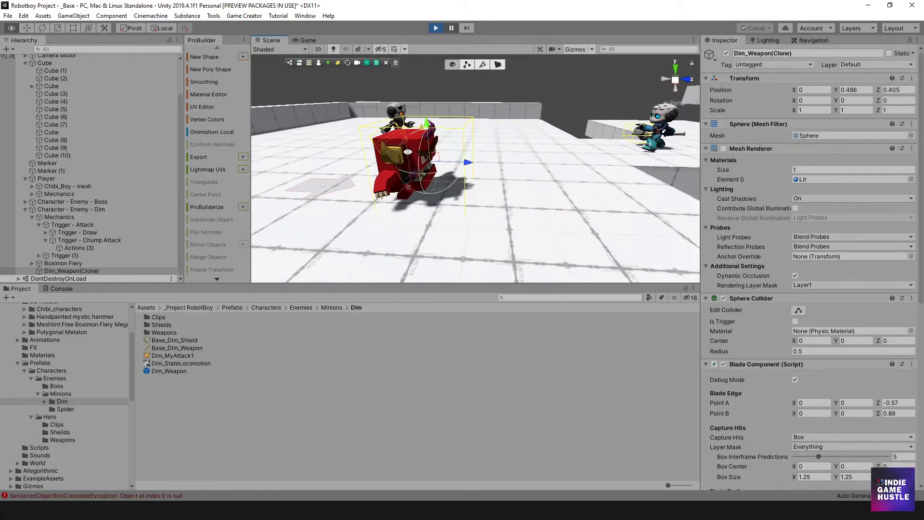
pyautogui.keyDown('alt'); pyautogui.moveTo(515, 154); pyautogui.dragTo(562, 194); pyautogui.keyUp('alt')
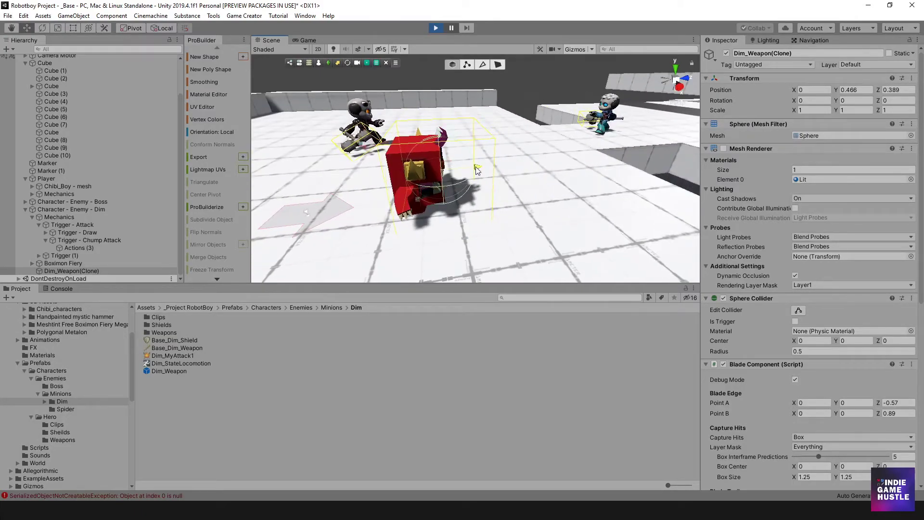
pyautogui.keyDown('alt'); pyautogui.moveTo(478, 169); pyautogui.dragTo(555, 164); pyautogui.keyUp('alt')
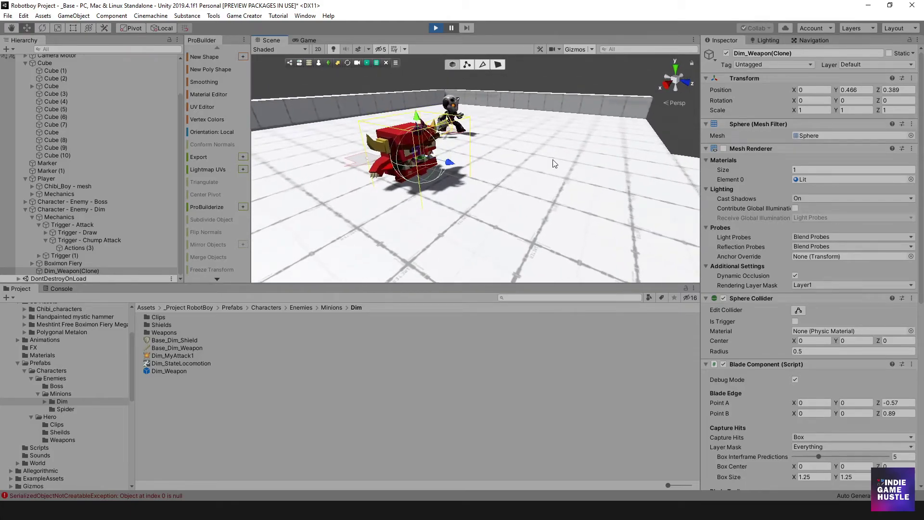
pyautogui.click(864, 90)
pyautogui.write('.5')
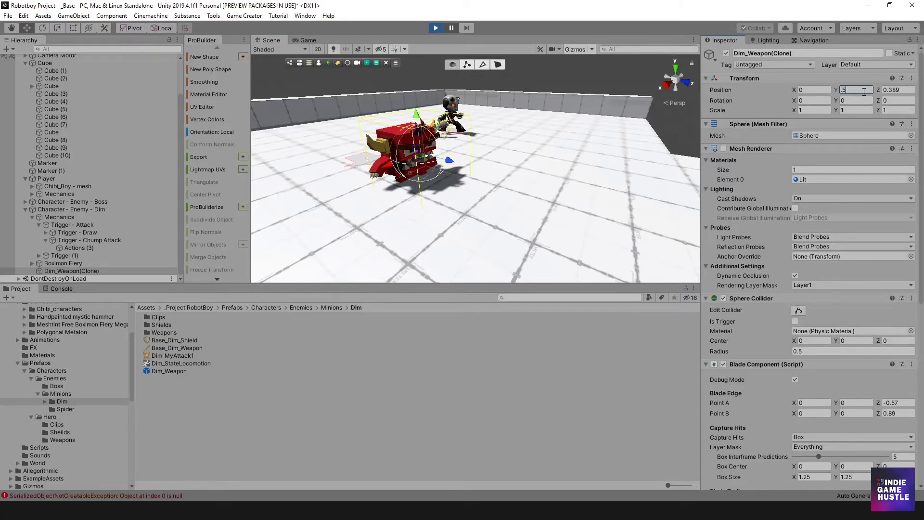
pyautogui.press('Tab')
pyautogui.write('.4')
pyautogui.keyDown('alt'); pyautogui.moveTo(636, 114); pyautogui.dragTo(438, 158); pyautogui.keyUp('alt')
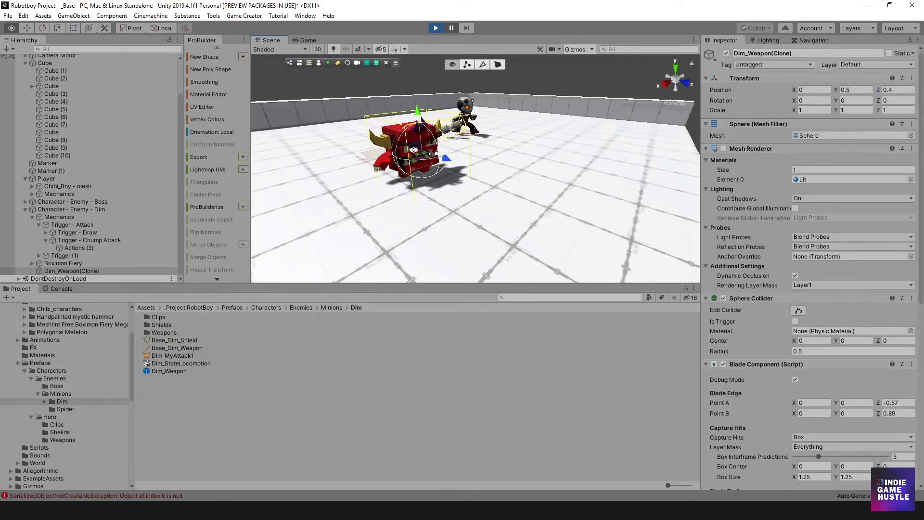
# Step: Stop Play and give Base_Dim_Weapon a Position Offset of Y 0.5 and Z 0.4
pyautogui.click(436, 28)
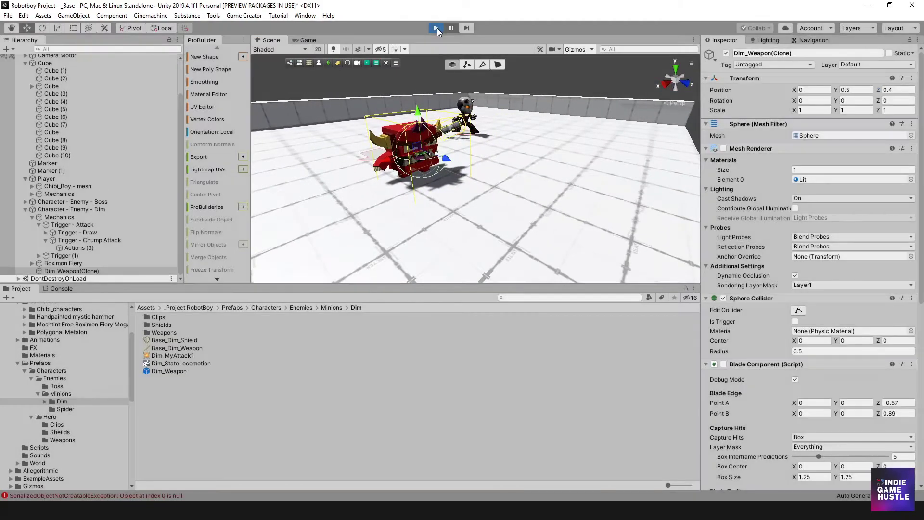
pyautogui.click(184, 348)
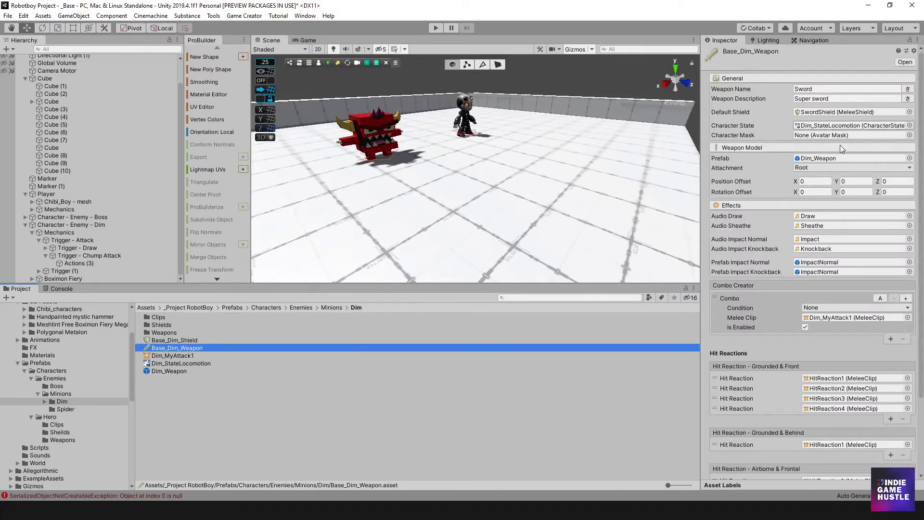
pyautogui.click(856, 182)
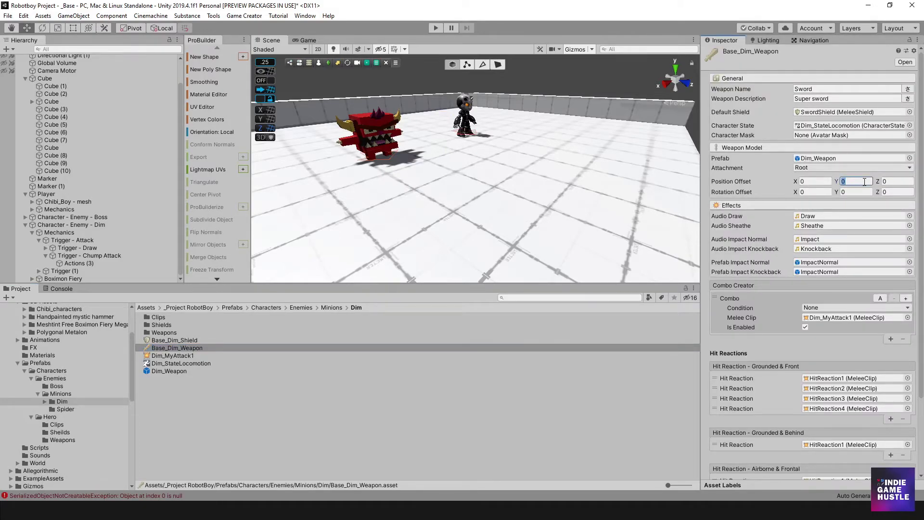
pyautogui.write('.5')
pyautogui.press('Tab')
pyautogui.scroll(-6, 457, 198)
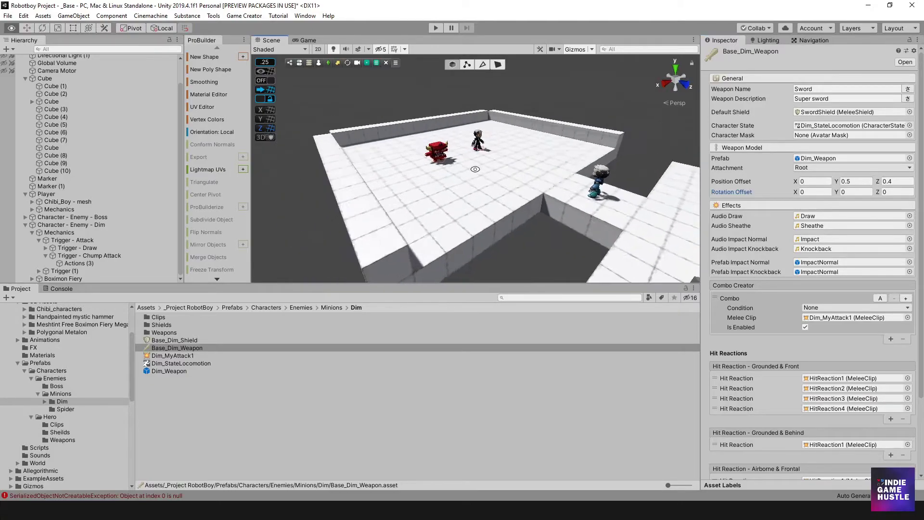
pyautogui.keyDown('alt'); pyautogui.moveTo(476, 169); pyautogui.dragTo(448, 159); pyautogui.keyUp('alt')
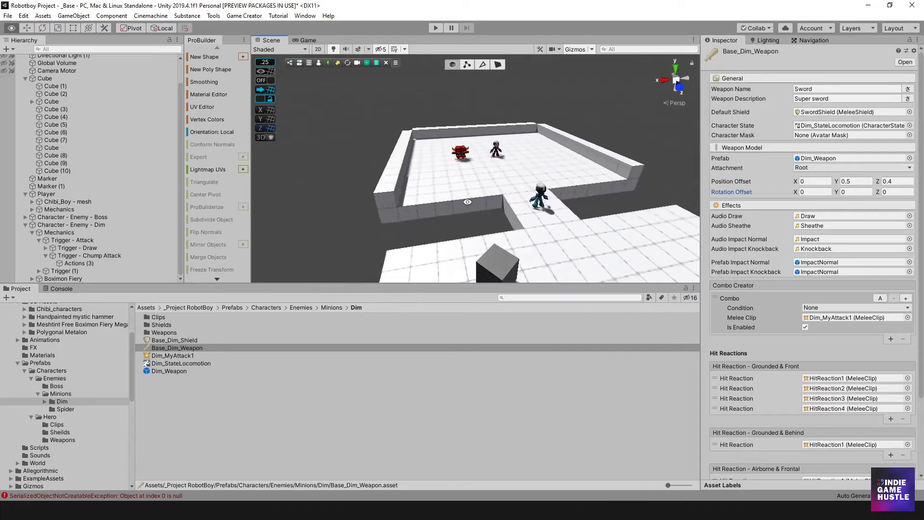
# Step: Create a ProBuilder icosphere, move it, then delete it as unwanted
pyautogui.click(210, 56)
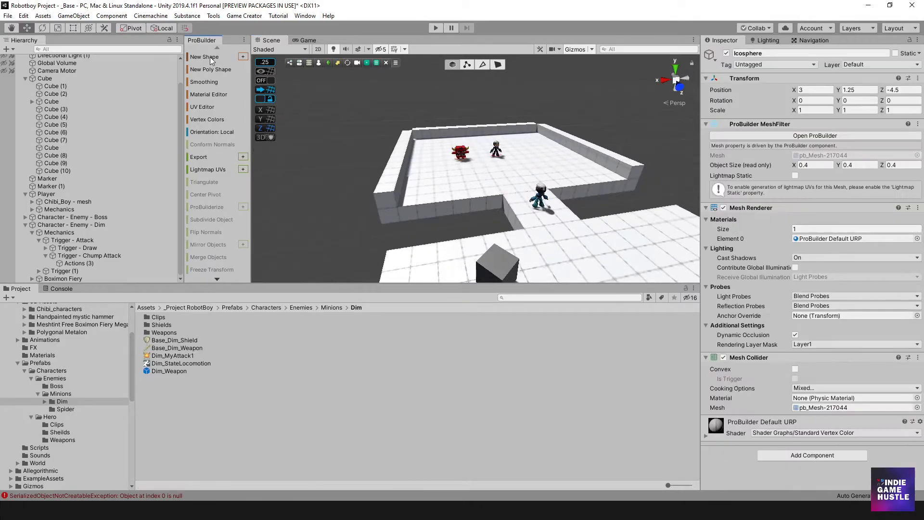
pyautogui.keyDown('alt'); pyautogui.moveTo(489, 203); pyautogui.dragTo(523, 221); pyautogui.keyUp('alt')
pyautogui.moveTo(486, 179); pyautogui.dragTo(539, 227)
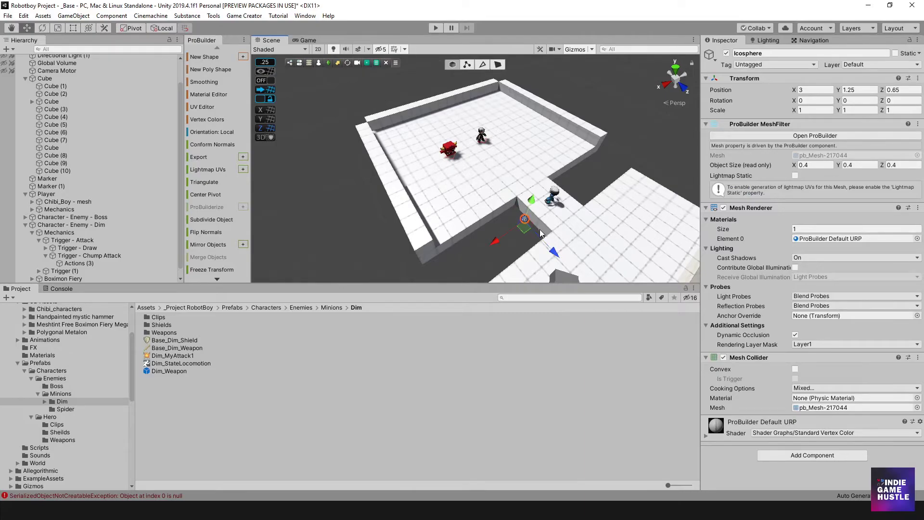
pyautogui.press('Delete')
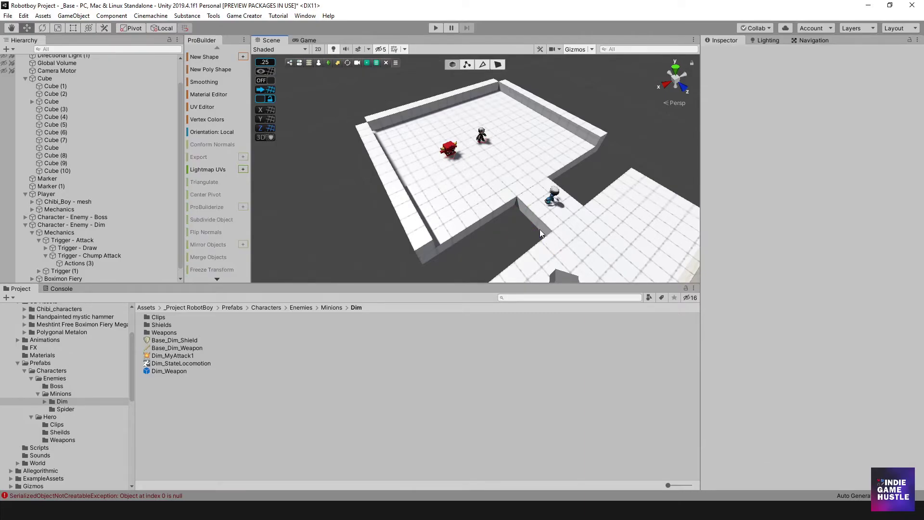
# Step: Build a 1×1×1 ProBuilder Cube and move it along Z into the arena
pyautogui.click(244, 57)
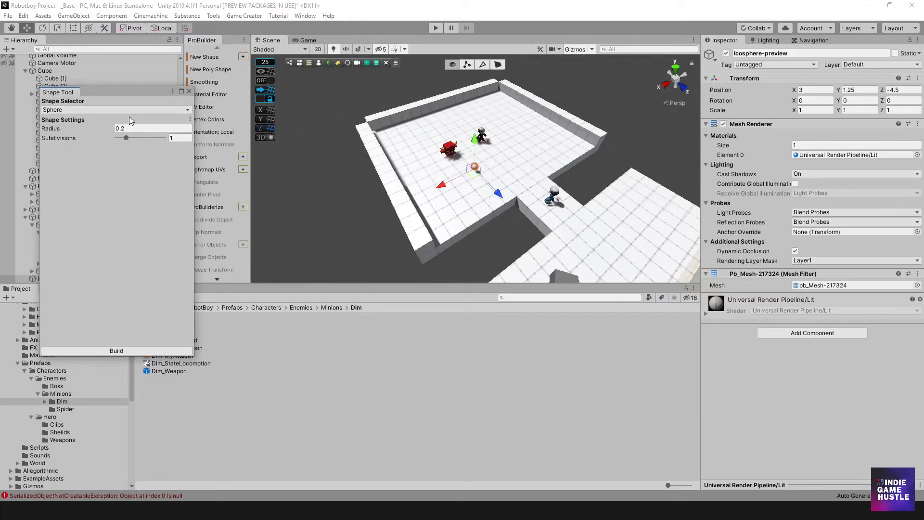
pyautogui.click(127, 112)
pyautogui.click(76, 121)
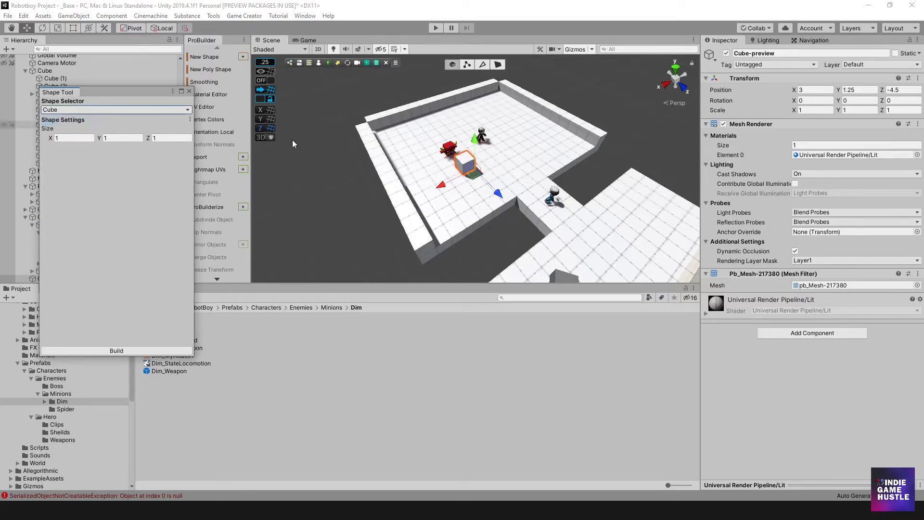
pyautogui.click(137, 352)
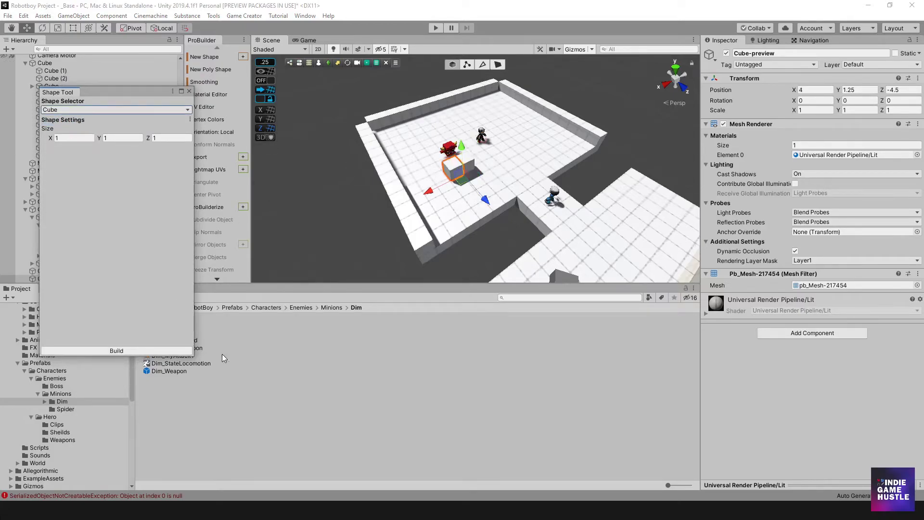
pyautogui.scroll(4, 496, 213)
pyautogui.moveTo(478, 205); pyautogui.dragTo(502, 207)
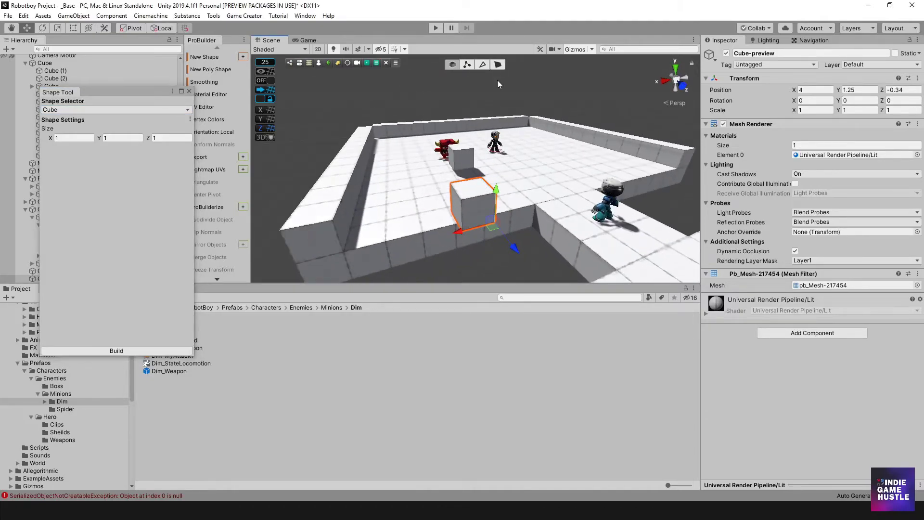
# Step: Toggle between face and object editing, selecting the arena floor and then the small cube
pyautogui.press('g')
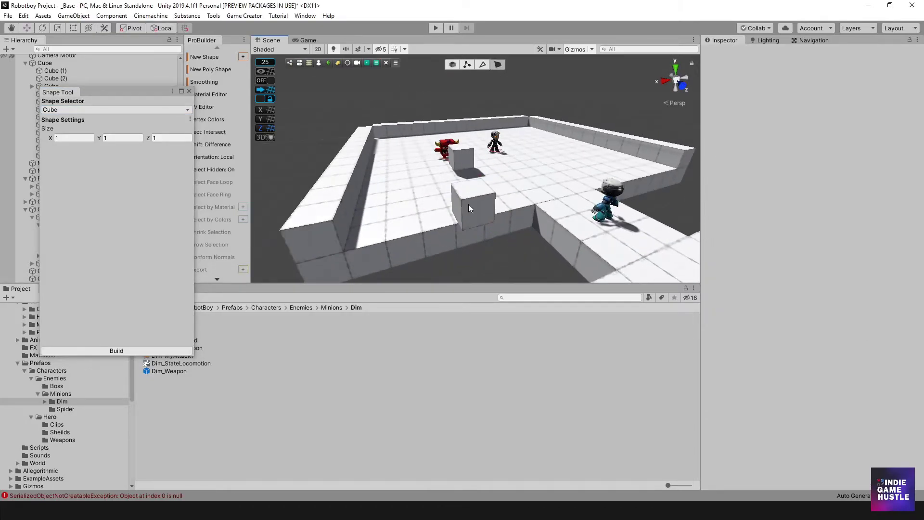
pyautogui.click(469, 204)
pyautogui.scroll(-5, 461, 209)
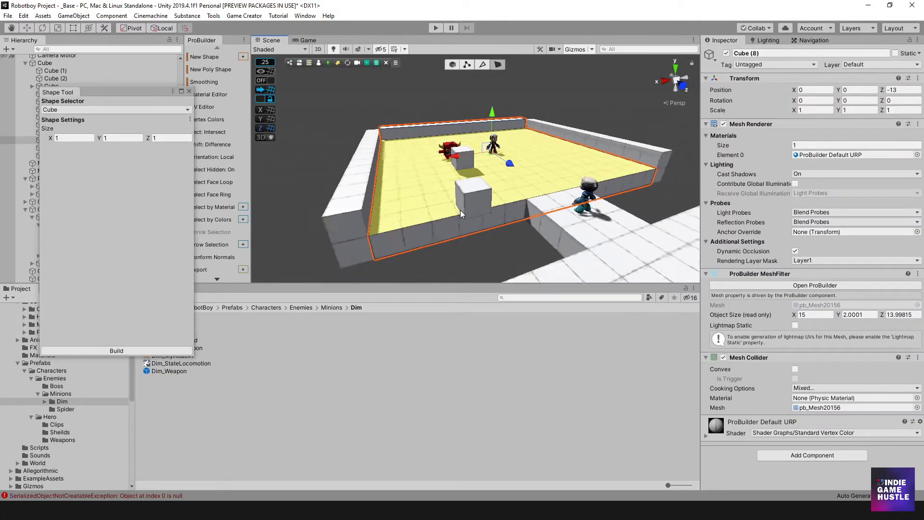
pyautogui.click(453, 64)
pyautogui.click(499, 174)
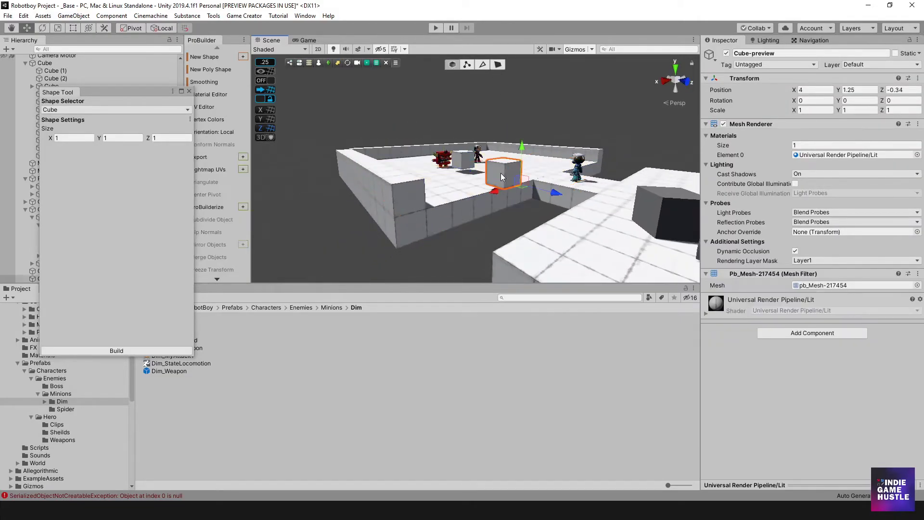
pyautogui.click(498, 65)
pyautogui.keyDown('alt'); pyautogui.moveTo(500, 120); pyautogui.dragTo(503, 162); pyautogui.keyUp('alt')
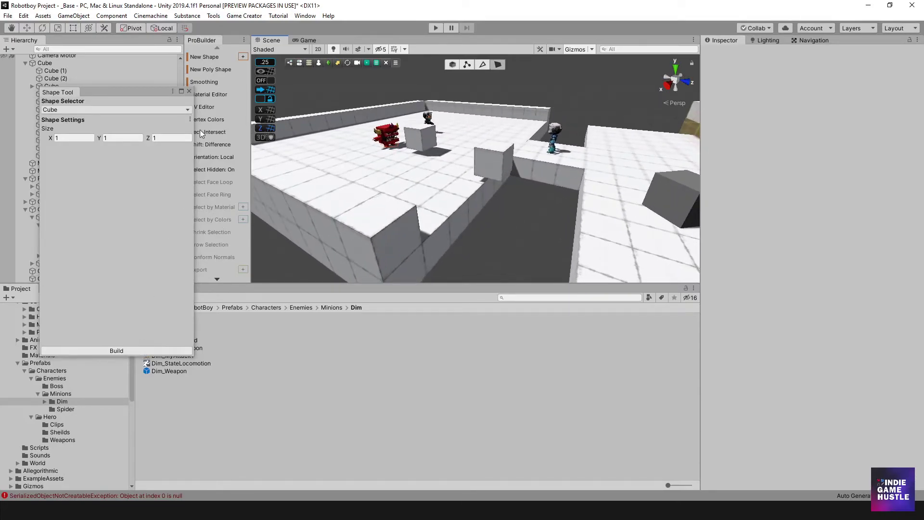
# Step: Select the new cube and move it toward the arena's edge
pyautogui.click(190, 91)
pyautogui.click(425, 136)
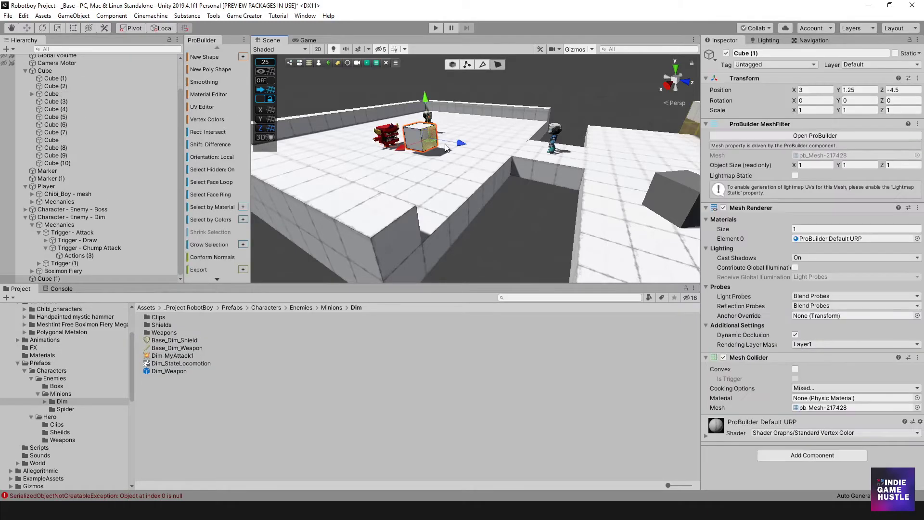
pyautogui.click(455, 63)
pyautogui.keyDown('alt'); pyautogui.moveTo(460, 101); pyautogui.dragTo(331, 245); pyautogui.keyUp('alt')
pyautogui.click(497, 64)
# Step: Extrude the cube into a 2.25-high wall and shift it along X to 3.1
pyautogui.keyDown('alt'); pyautogui.moveTo(489, 222); pyautogui.dragTo(481, 146); pyautogui.keyUp('alt')
pyautogui.click(424, 147)
pyautogui.click(437, 97)
pyautogui.moveTo(464, 113); pyautogui.dragTo(446, 71)
pyautogui.click(453, 65)
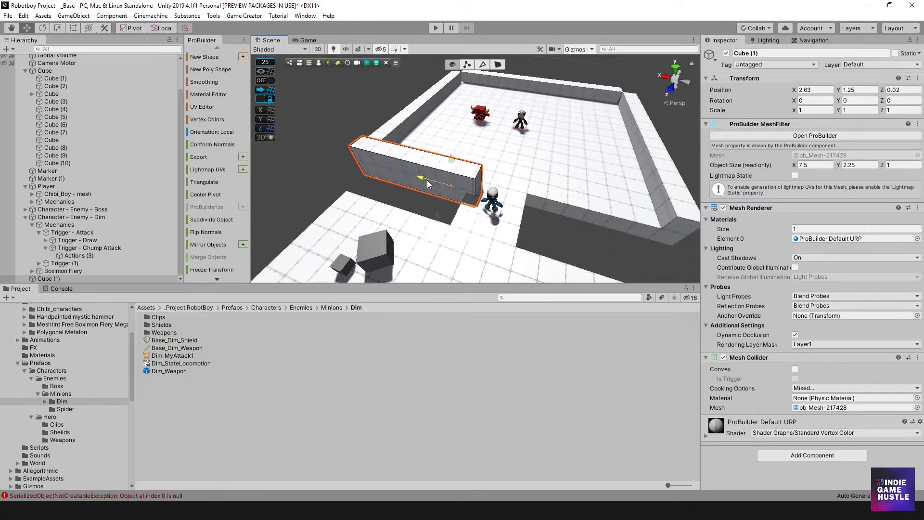
pyautogui.moveTo(426, 180); pyautogui.dragTo(594, 218)
# Step: Duplicate the wall and lower the Cube (1) copy to Y 0.49 beside the entrance
pyautogui.hotkey('ctrl', 'd')
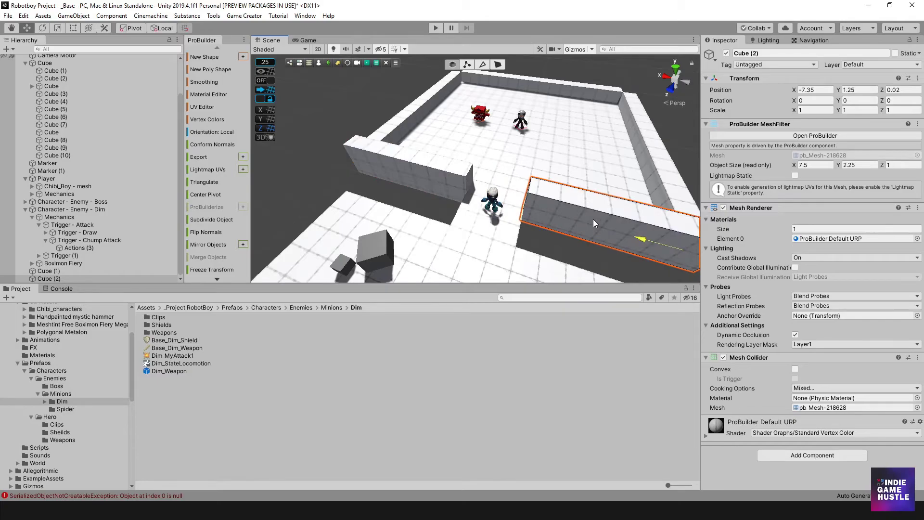
pyautogui.scroll(-5, 593, 218)
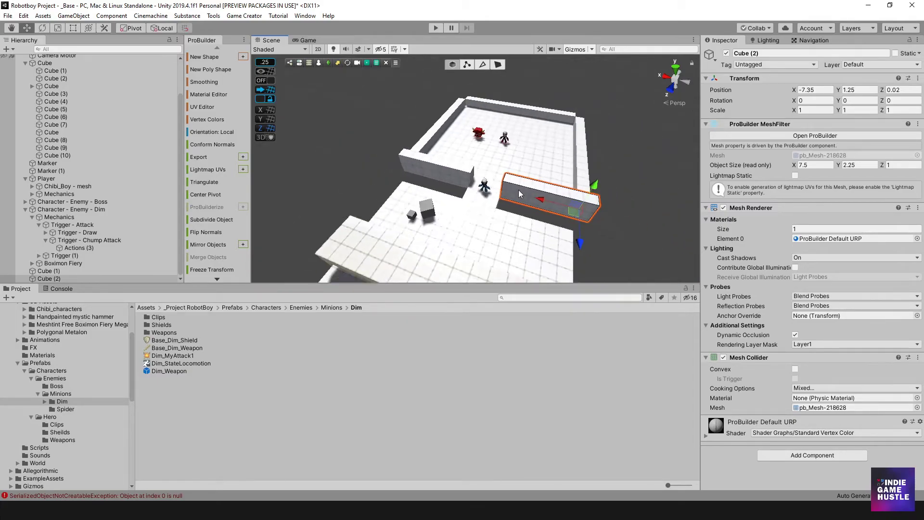
pyautogui.keyDown('alt'); pyautogui.moveTo(593, 218); pyautogui.dragTo(546, 152); pyautogui.keyUp('alt')
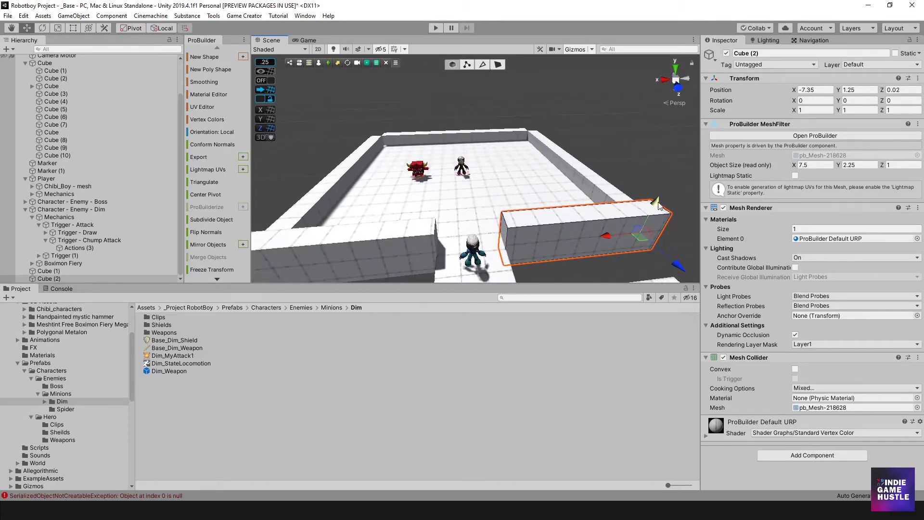
pyautogui.click(424, 240)
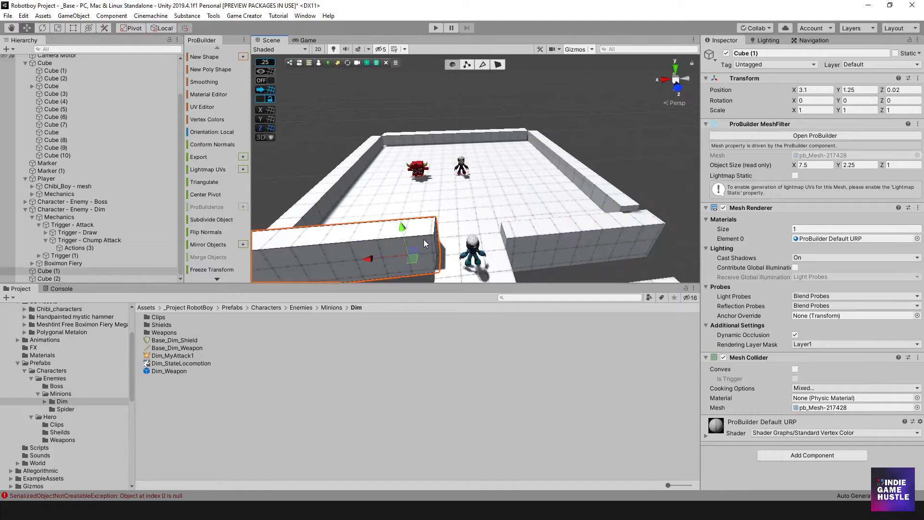
pyautogui.moveTo(403, 228); pyautogui.dragTo(407, 248)
pyautogui.click(625, 164)
pyautogui.keyDown('alt'); pyautogui.moveTo(624, 164); pyautogui.dragTo(507, 156); pyautogui.keyUp('alt')
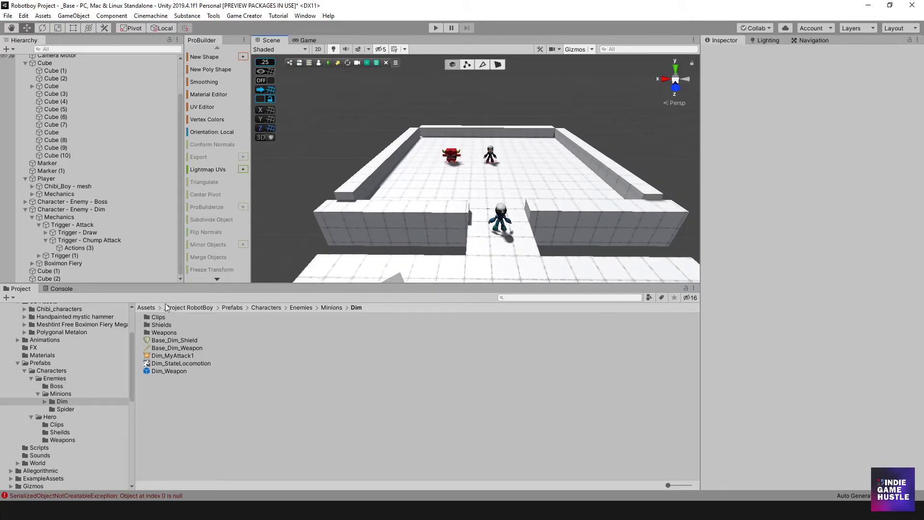
# Step: Read the SerializedObjectNotCreatableException stack traces in the Console, then clear all errors
pyautogui.click(58, 289)
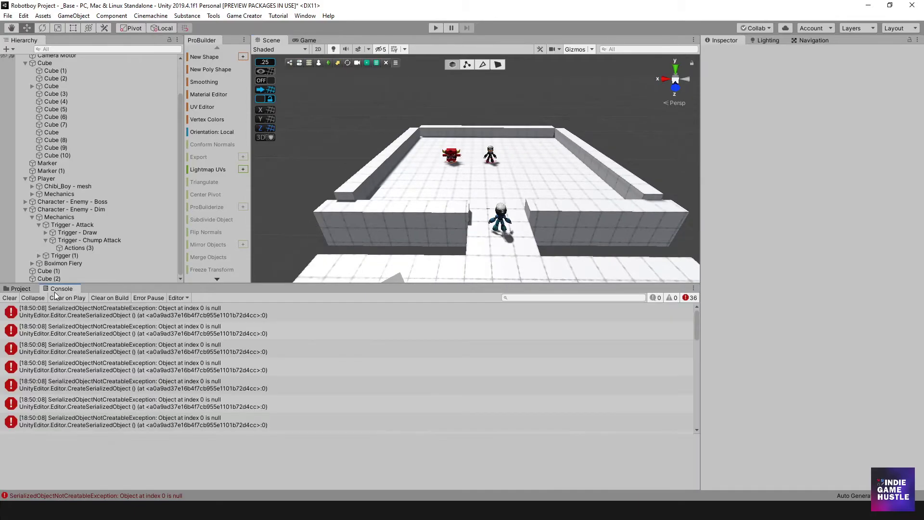
pyautogui.scroll(-10, 111, 367)
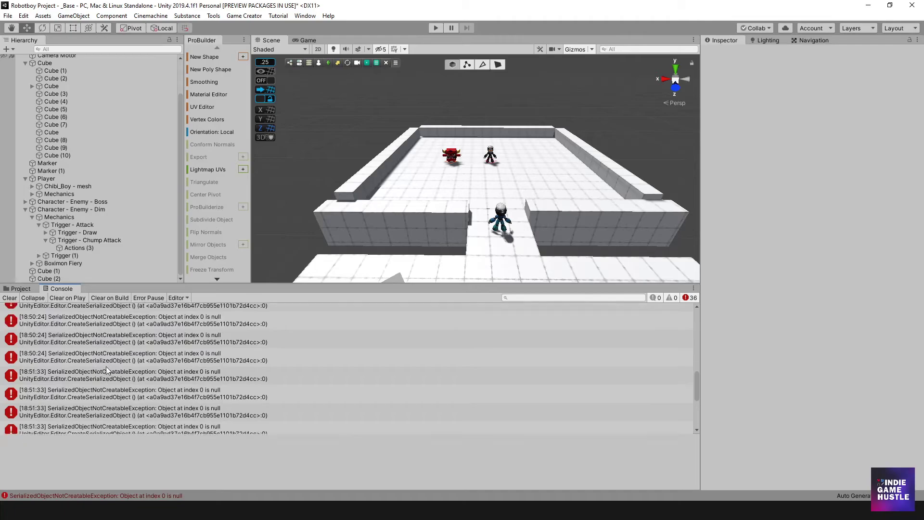
pyautogui.scroll(10, 107, 371)
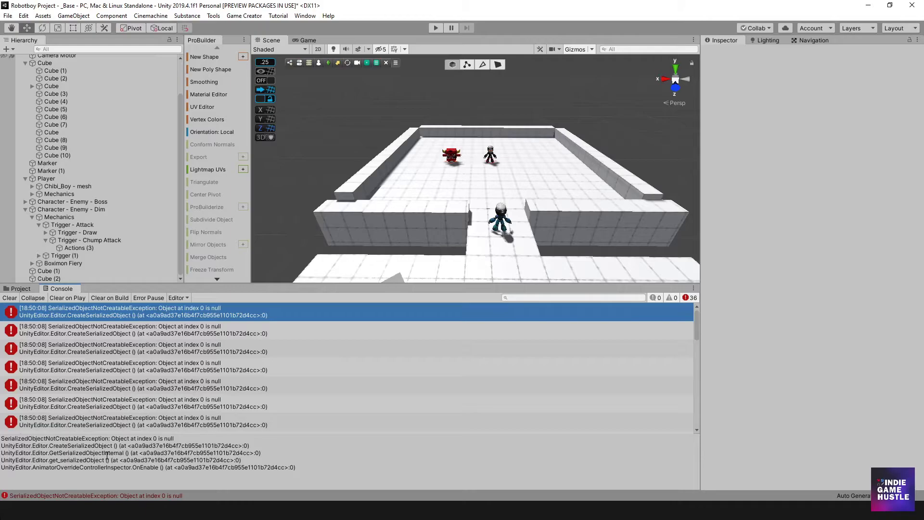
pyautogui.click(108, 410)
pyautogui.click(109, 423)
pyautogui.click(111, 385)
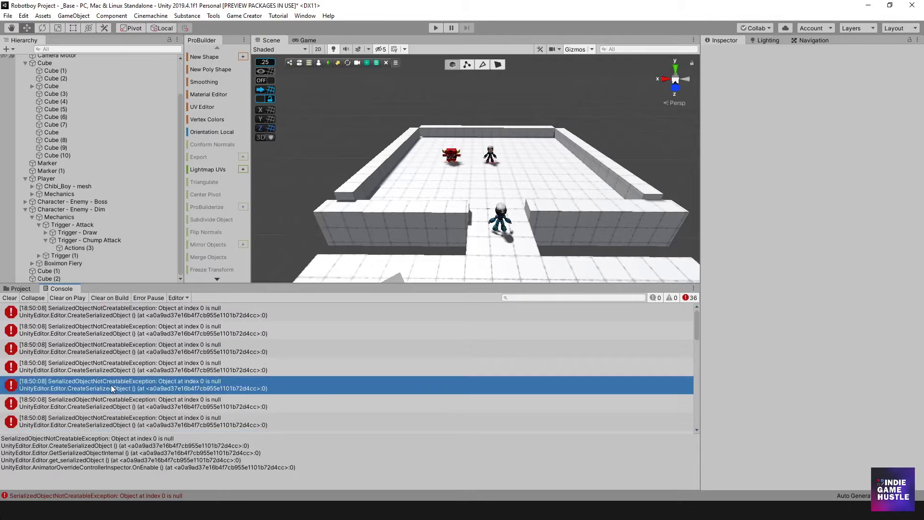
pyautogui.click(10, 298)
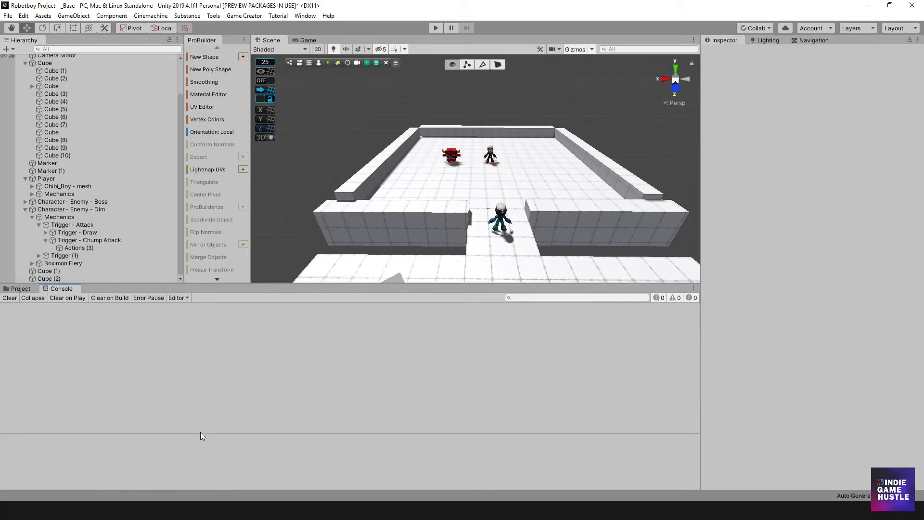
pyautogui.keyDown('alt'); pyautogui.moveTo(501, 195); pyautogui.dragTo(471, 76); pyautogui.keyUp('alt')
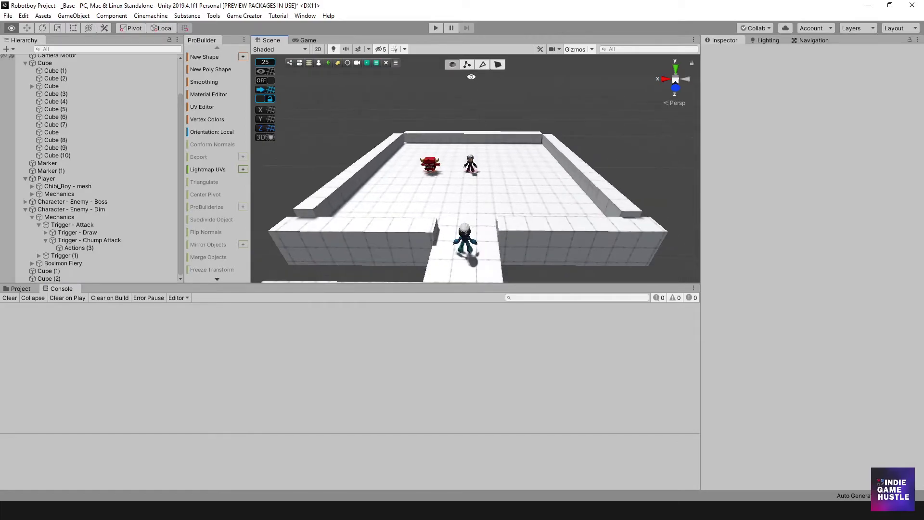
# Step: Play-test the walled arena, clearing new errors and showing the Dim project folder, then stop
pyautogui.click(436, 28)
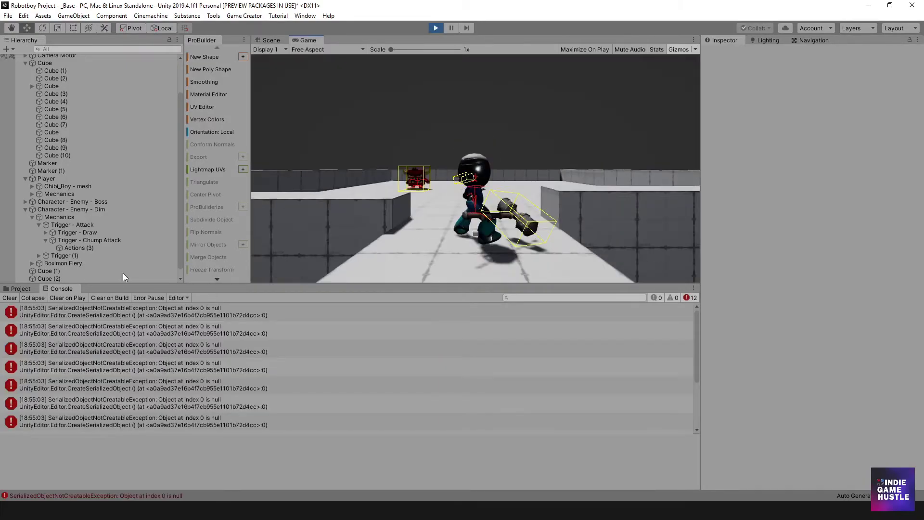
pyautogui.click(10, 298)
pyautogui.click(18, 290)
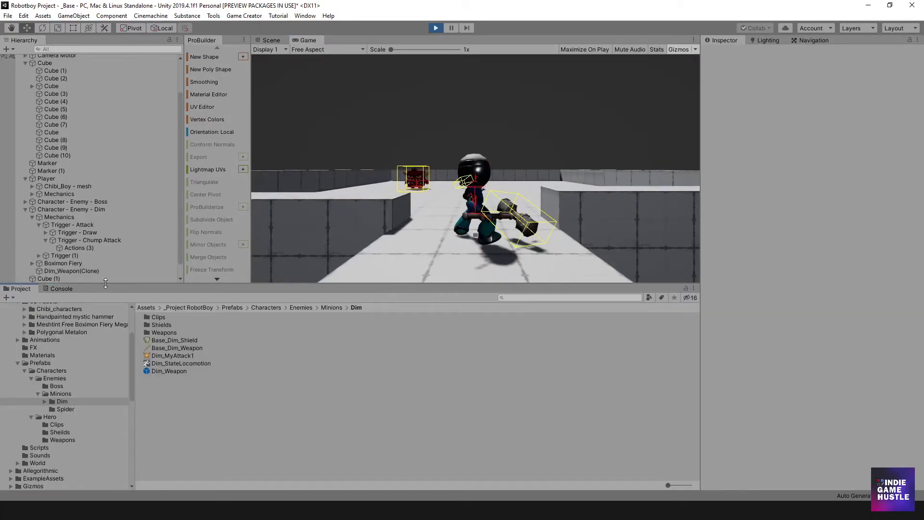
pyautogui.moveTo(108, 288); pyautogui.dragTo(108, 322)
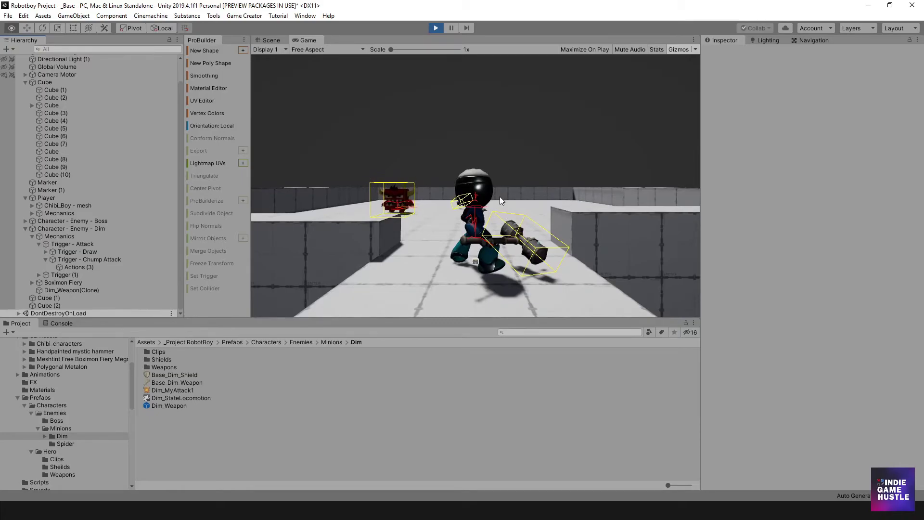
pyautogui.moveTo(500, 200); pyautogui.dragTo(463, 164, button='right')
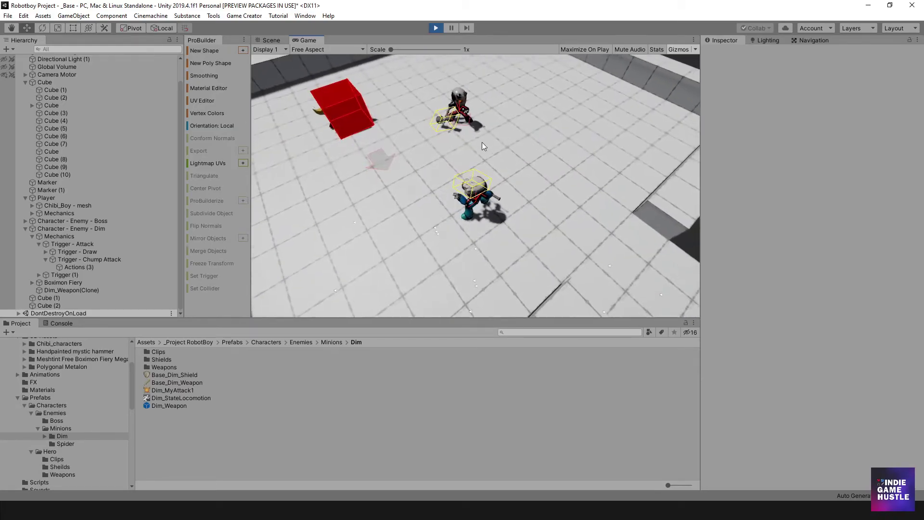
pyautogui.click(436, 28)
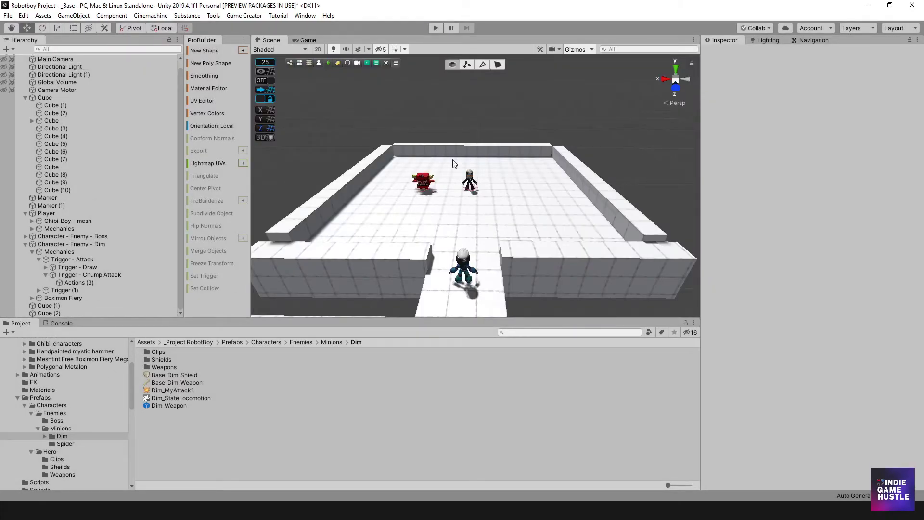
# Step: Show the Dim_MyAttack1 melee attack in the Inspector by way of the Base_Dim_Weapon asset
pyautogui.scroll(5, 419, 196)
pyautogui.keyDown('alt'); pyautogui.moveTo(543, 172); pyautogui.dragTo(460, 272); pyautogui.keyUp('alt')
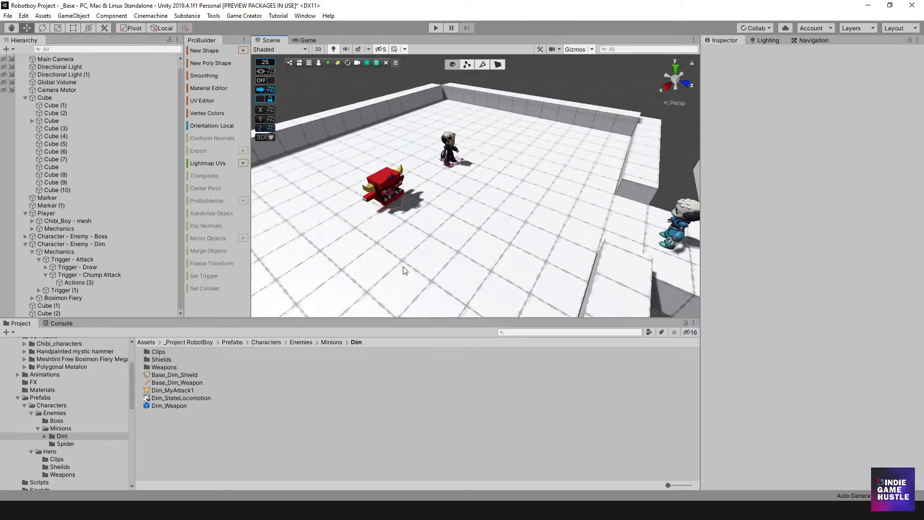
pyautogui.scroll(-3, 404, 239)
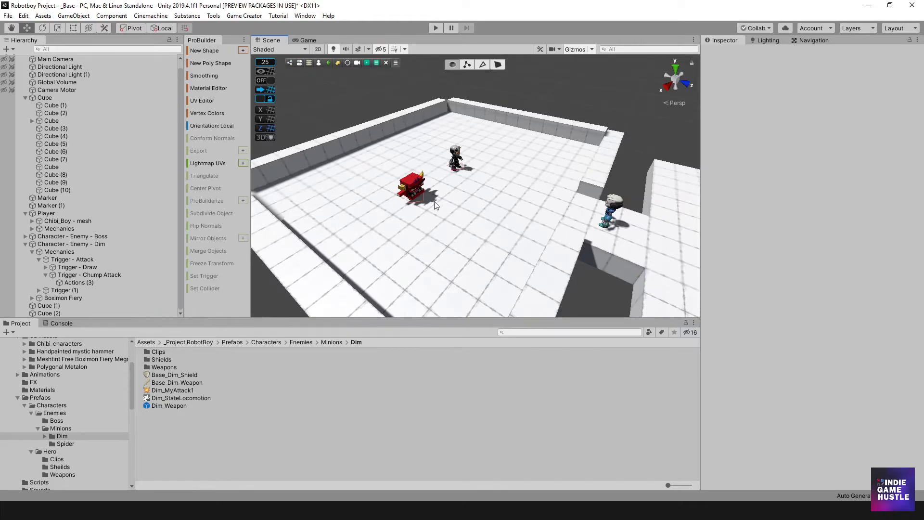
pyautogui.click(186, 382)
pyautogui.scroll(-5, 860, 328)
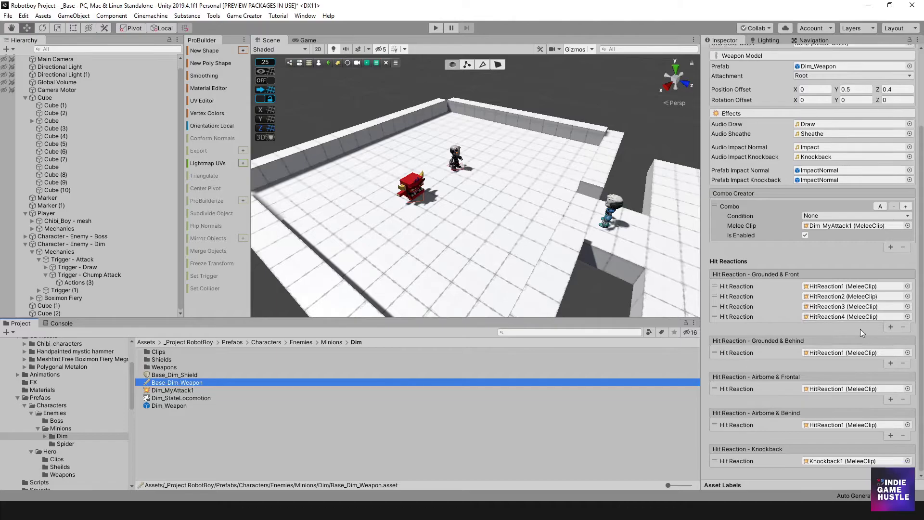
pyautogui.click(191, 390)
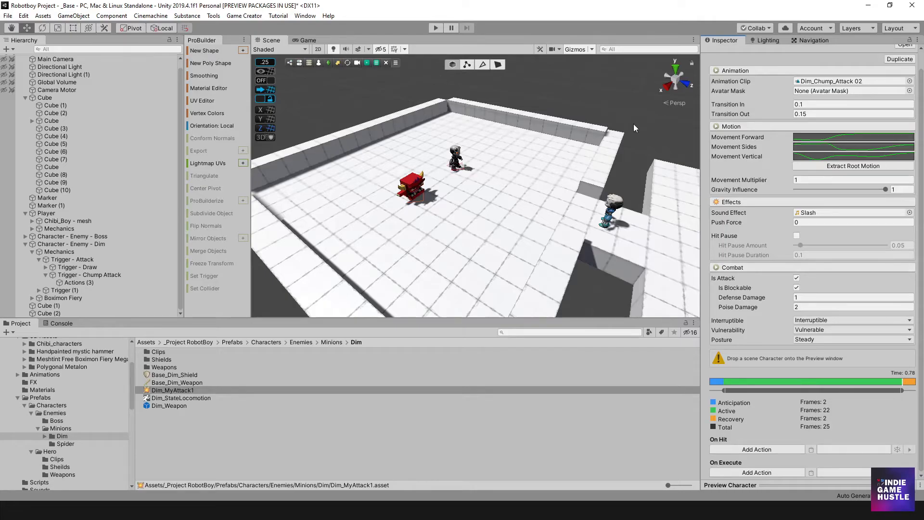
pyautogui.click(435, 28)
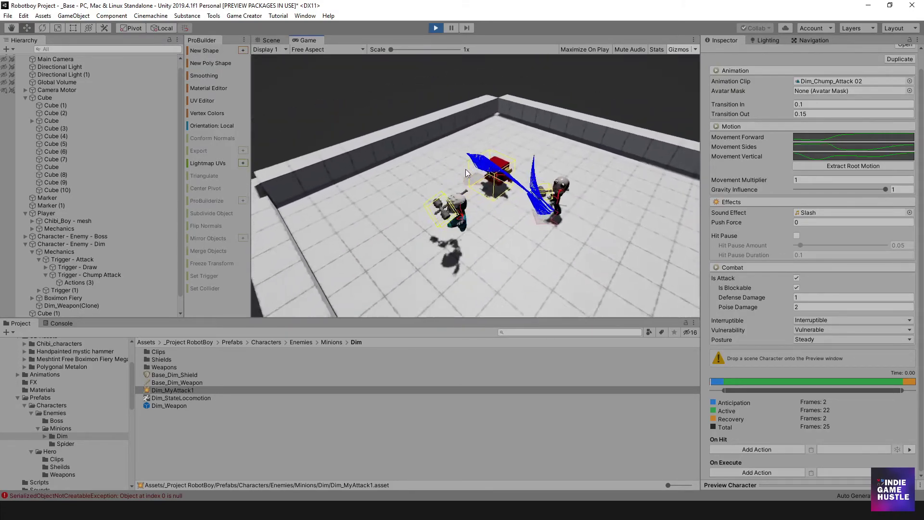
pyautogui.click(436, 27)
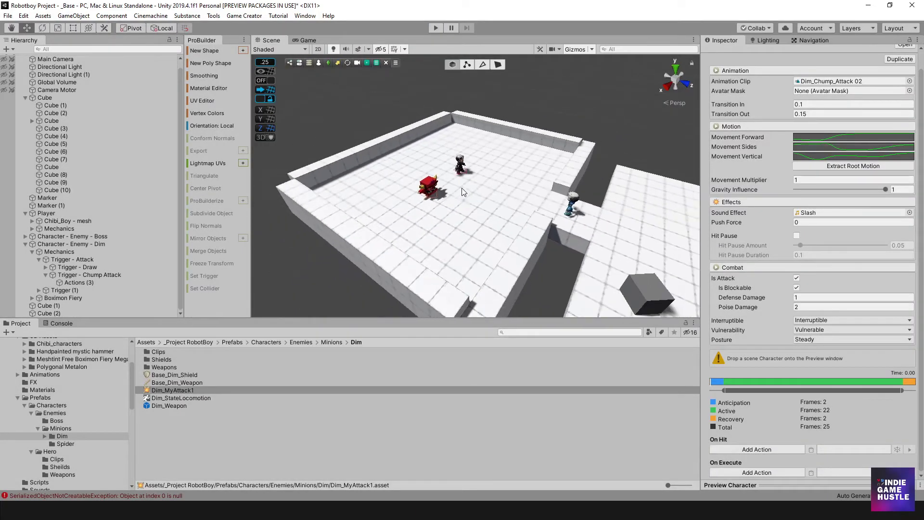
pyautogui.scroll(4, 462, 187)
pyautogui.scroll(-4, 450, 196)
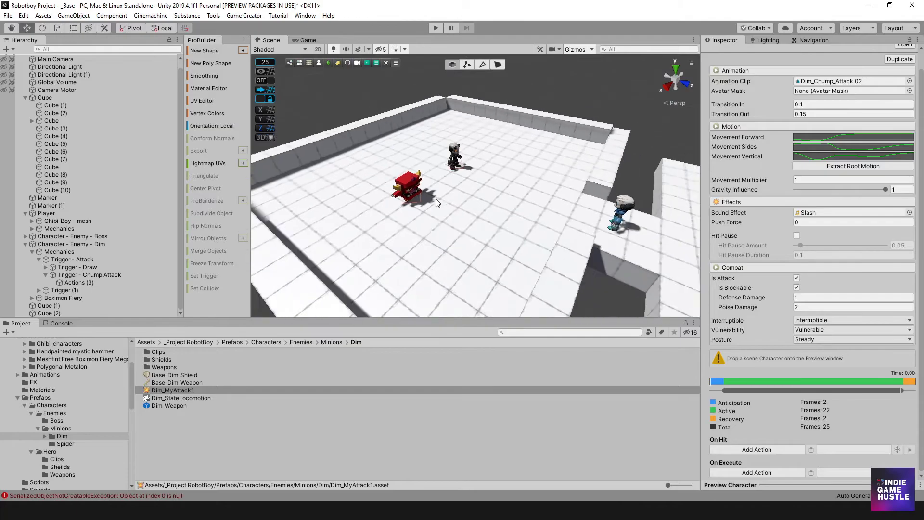
pyautogui.keyDown('alt'); pyautogui.moveTo(436, 202); pyautogui.dragTo(400, 224); pyautogui.keyUp('alt')
pyautogui.keyDown('alt'); pyautogui.moveTo(521, 203); pyautogui.dragTo(476, 239); pyautogui.keyUp('alt')
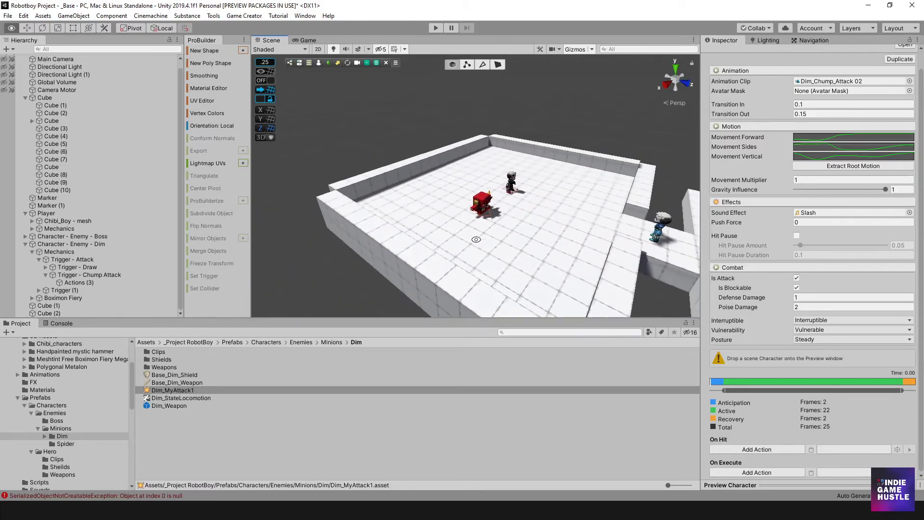
# Step: In the Dim_Weapon Blade Component, set Capture Hits to Sphere with radius 1
pyautogui.doubleClick(158, 406)
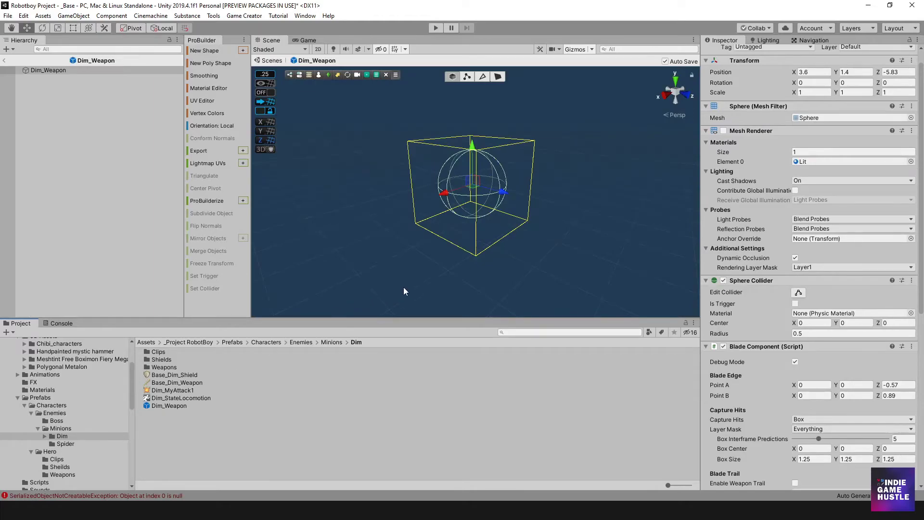
pyautogui.scroll(-8, 821, 332)
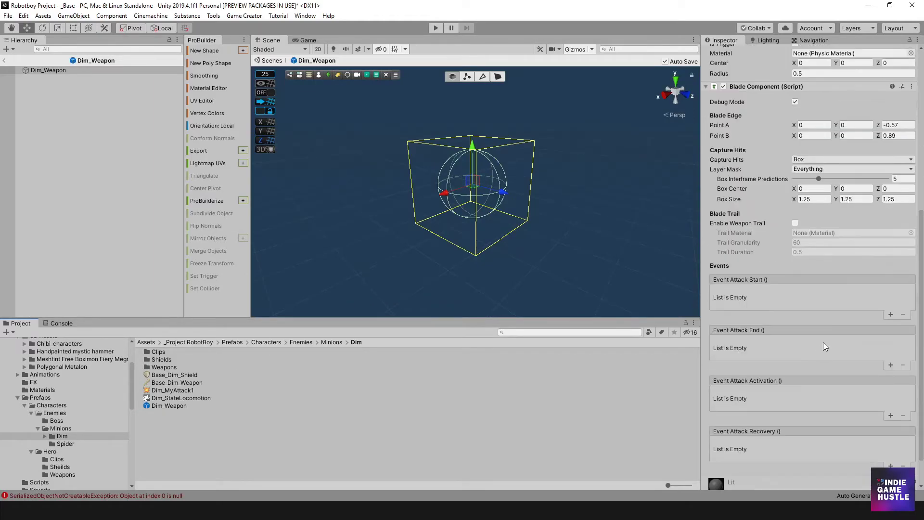
pyautogui.click(817, 160)
pyautogui.click(817, 180)
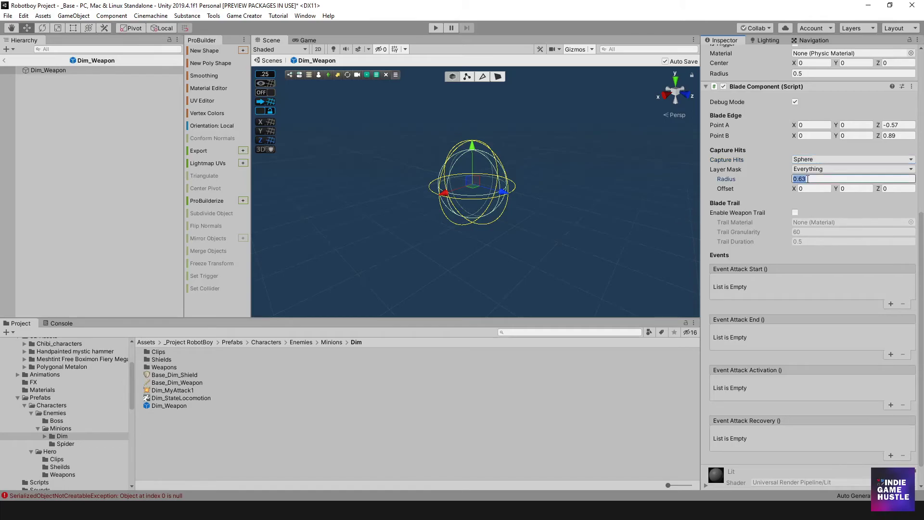
pyautogui.write('.75')
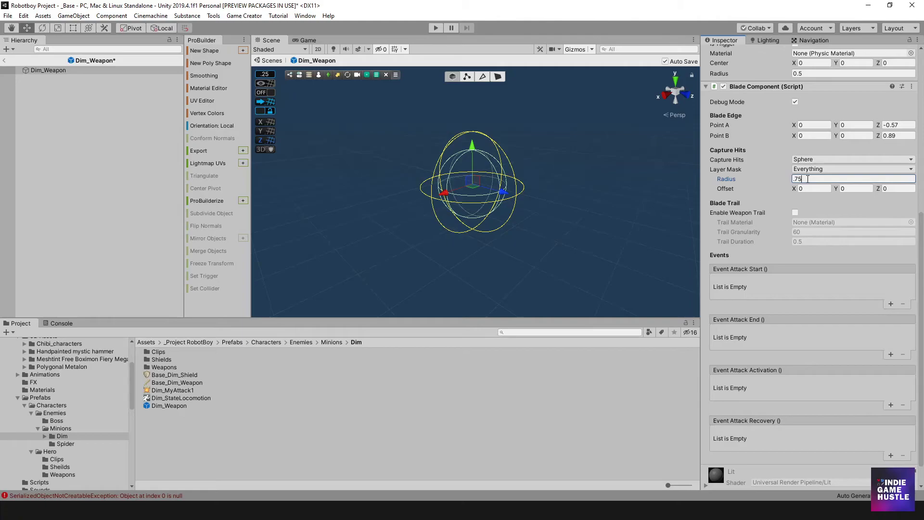
pyautogui.press('BackSpace')
pyautogui.press('BackSpace')
pyautogui.press('BackSpace')
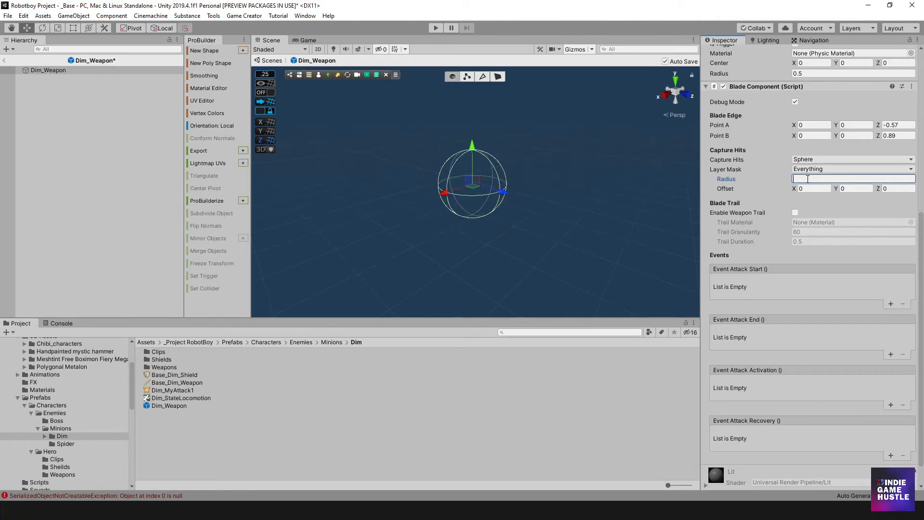
pyautogui.write('1')
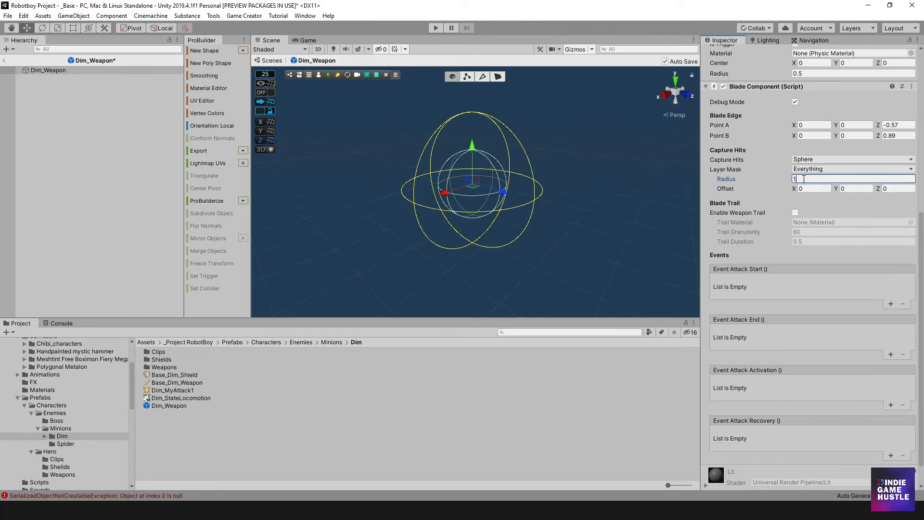
# Step: Exit Prefab Mode back to the arena scene and dismiss the stray ProBuilder context menu
pyautogui.click(5, 61)
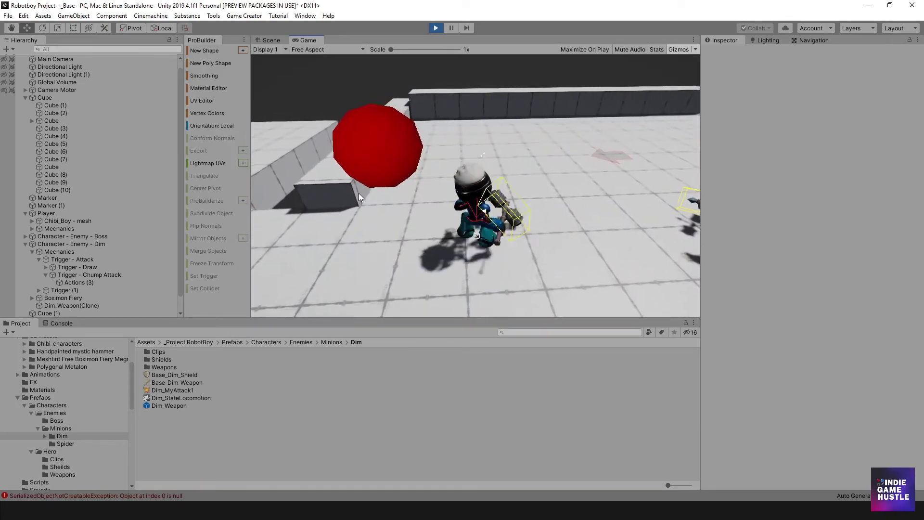
pyautogui.rightClick(233, 181)
pyautogui.click(318, 195)
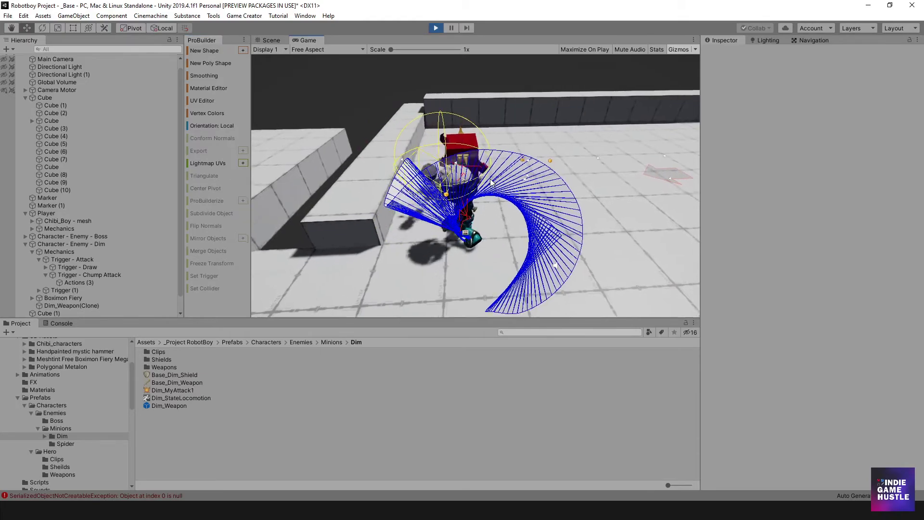